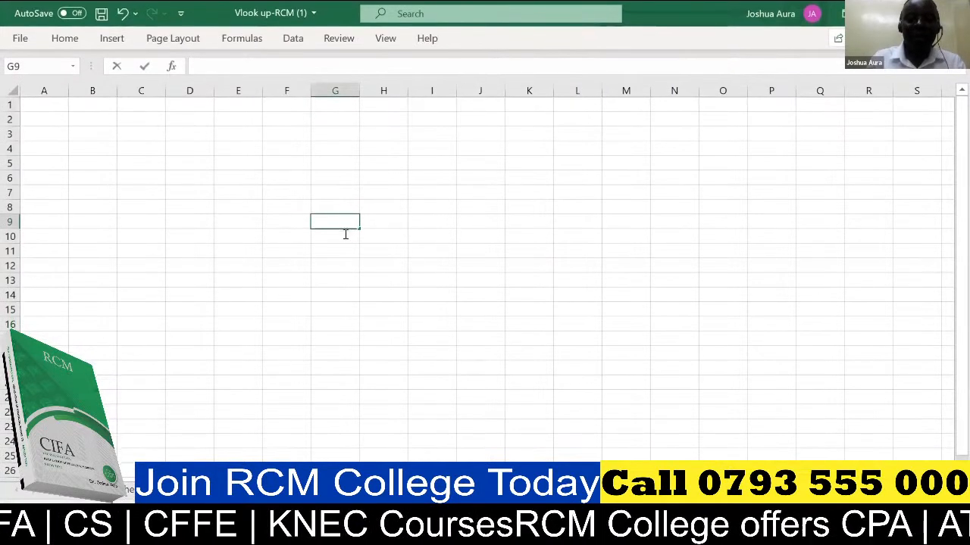
# Step: Enter one person's full name in G9 and a second person's full name in H9
pyautogui.write('Jos')
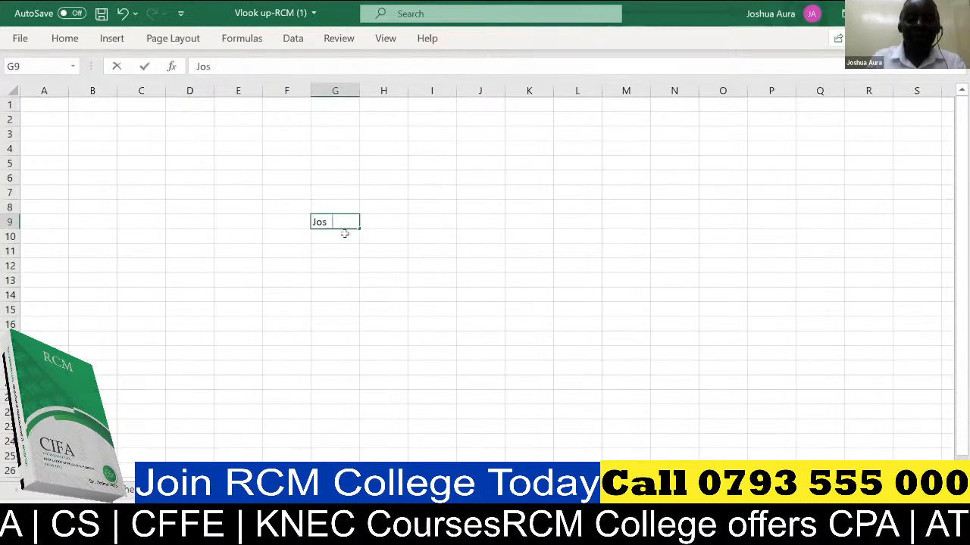
pyautogui.write('eph Agumba')
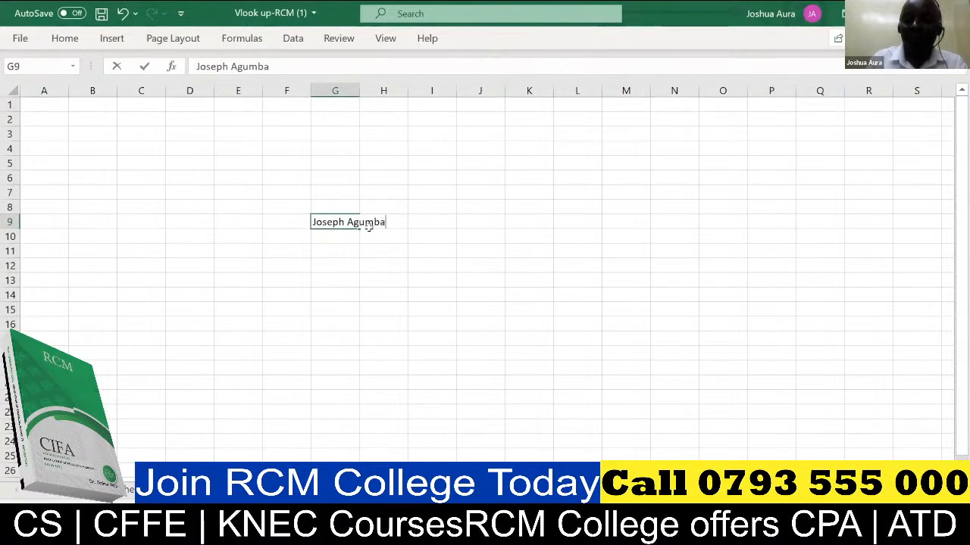
pyautogui.click(369, 226)
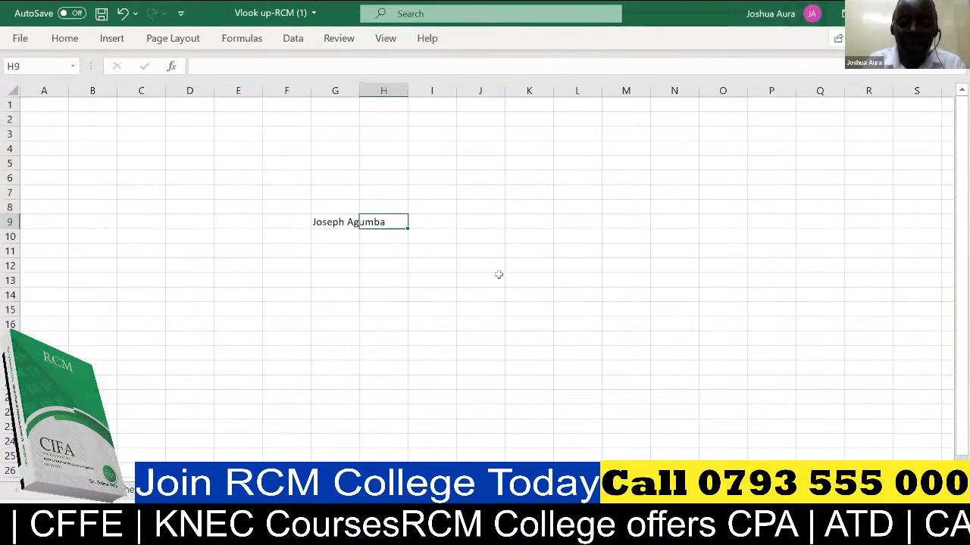
pyautogui.write('Do')
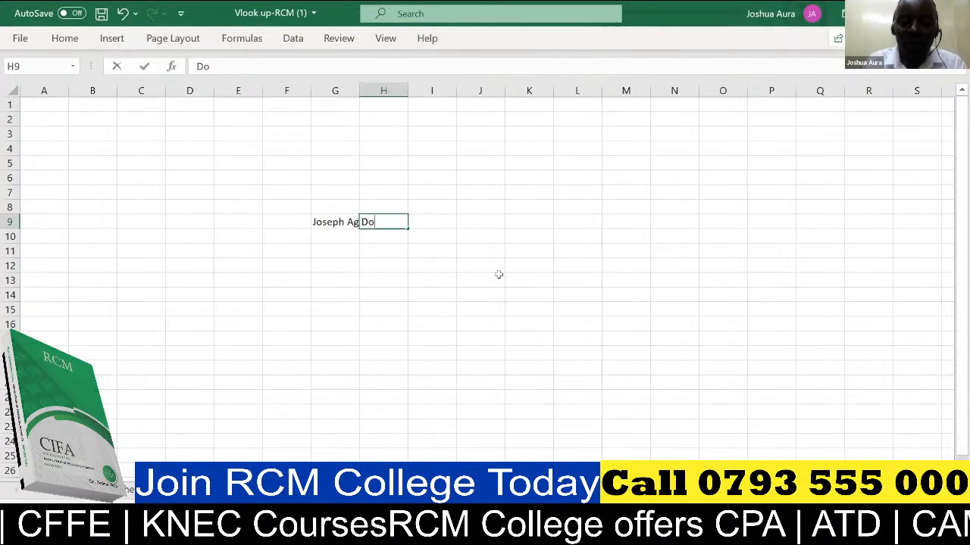
pyautogui.write('mi')
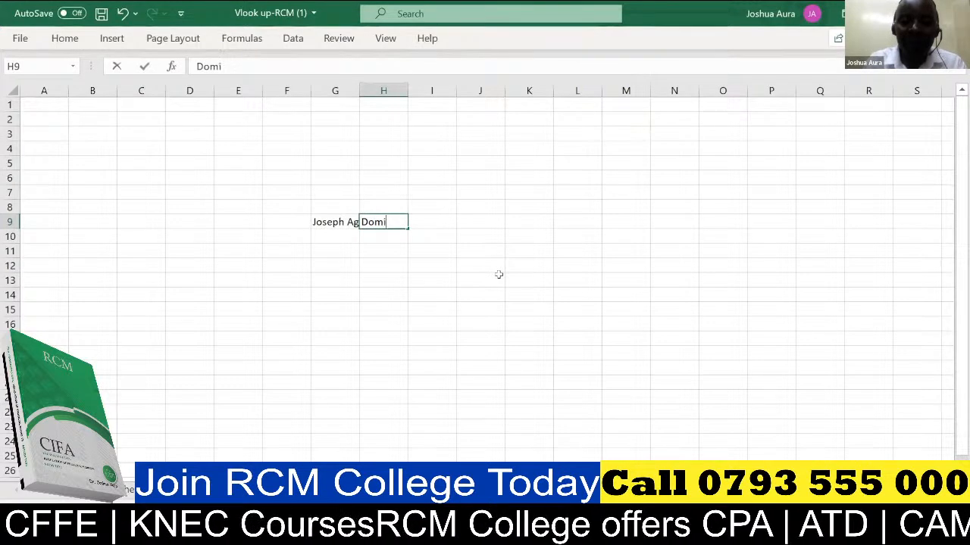
pyautogui.write('nic ')
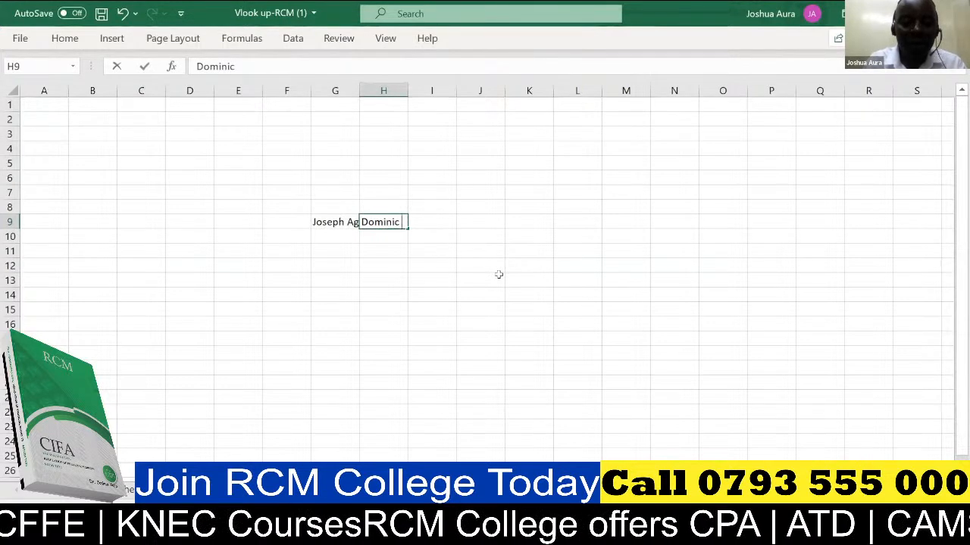
pyautogui.write('Carrod')
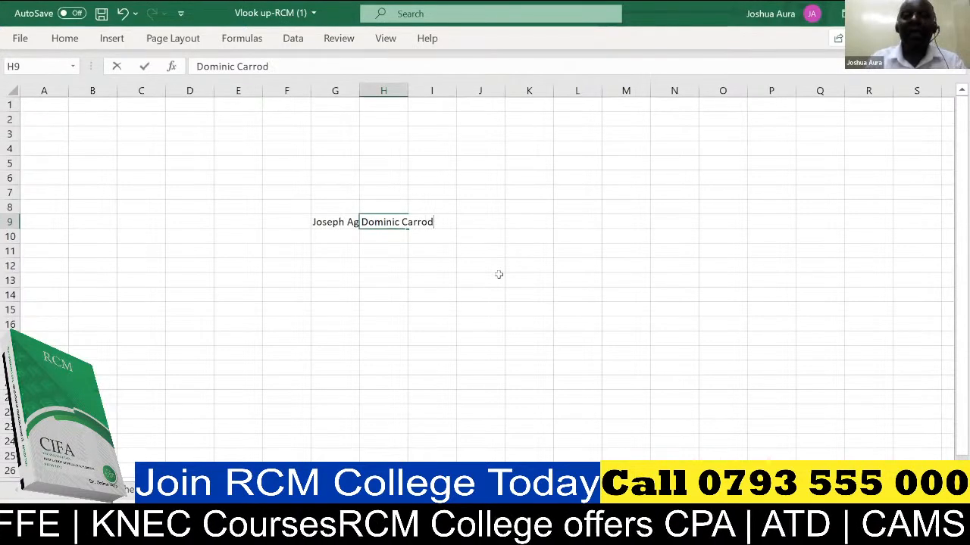
# Step: Commit the second name in H9 by selecting cell I13
pyautogui.click(424, 274)
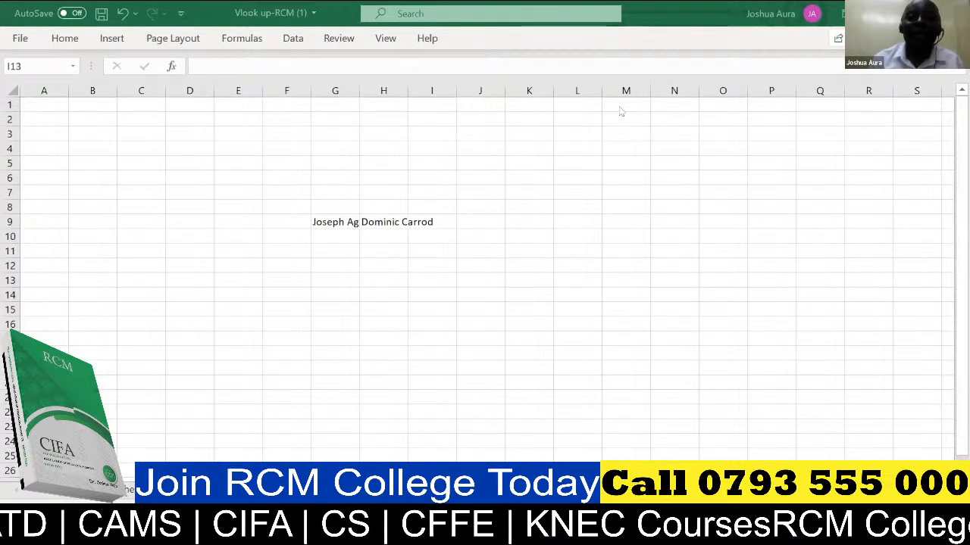
pyautogui.click(336, 76)
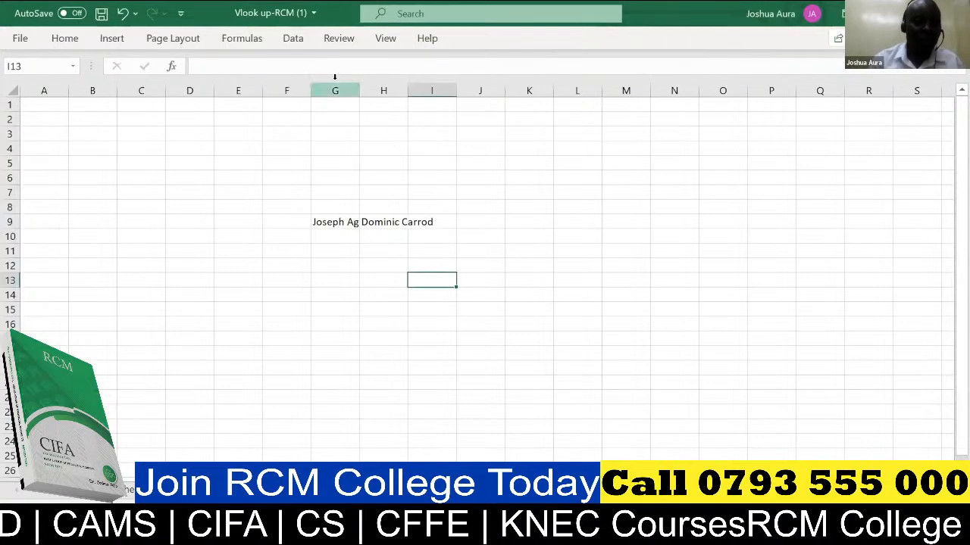
pyautogui.click(335, 76)
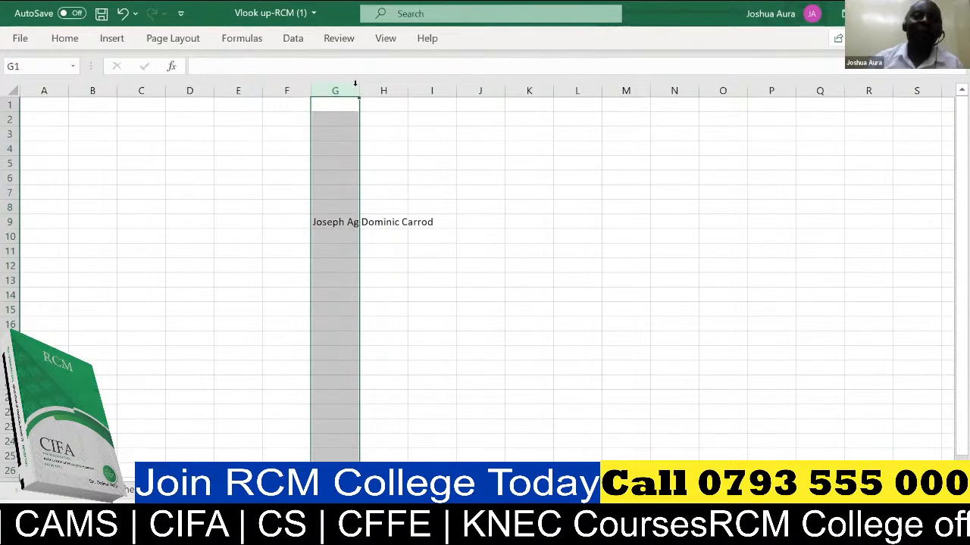
pyautogui.doubleClick(356, 88)
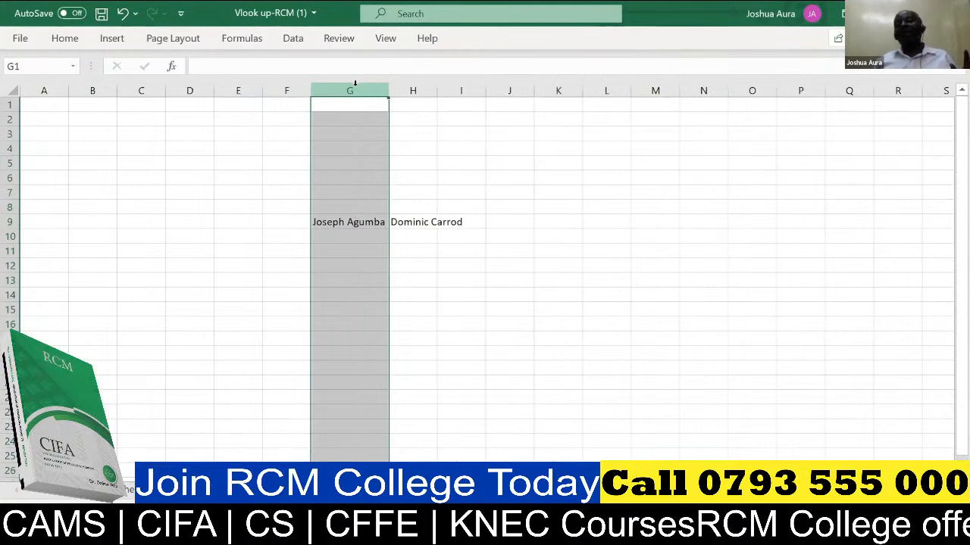
pyautogui.doubleClick(437, 90)
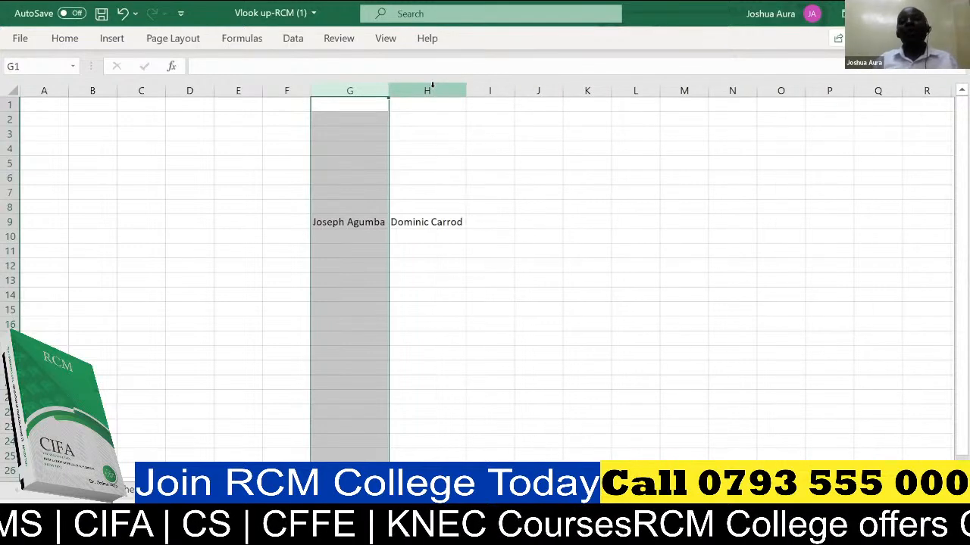
pyautogui.click(545, 192)
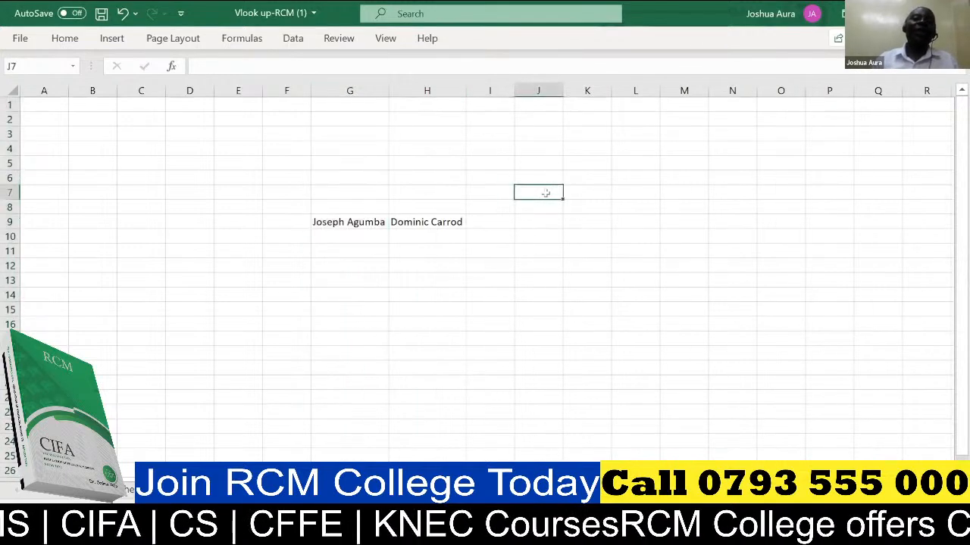
pyautogui.click(122, 13)
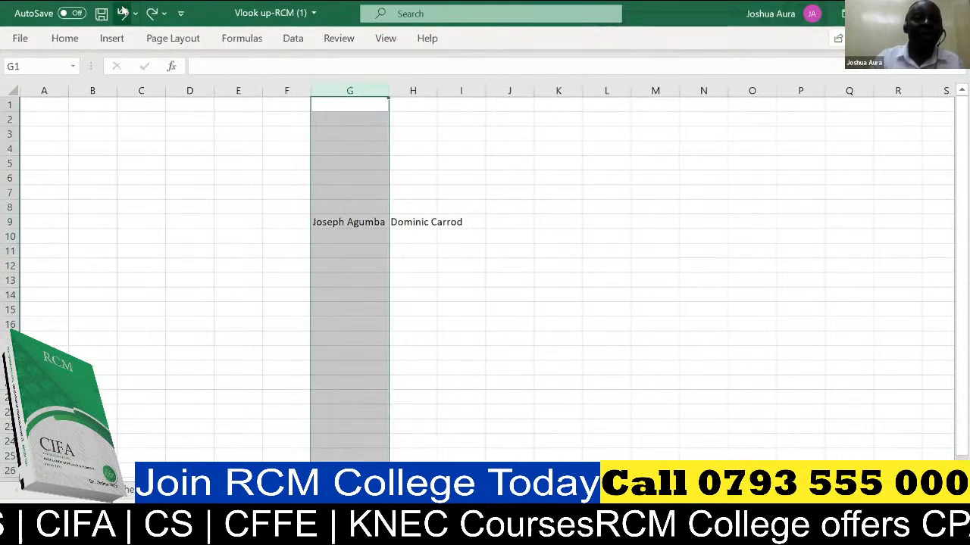
pyautogui.click(122, 13)
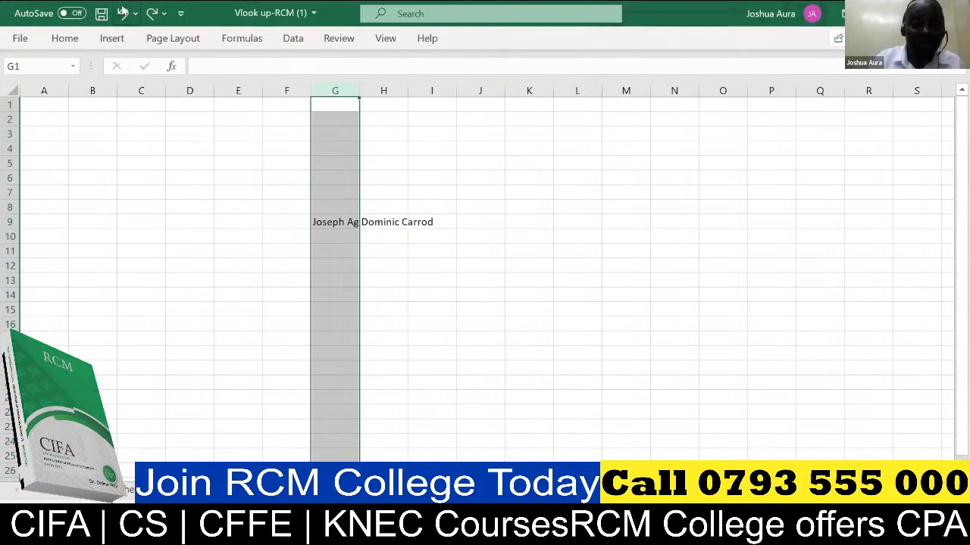
pyautogui.click(433, 178)
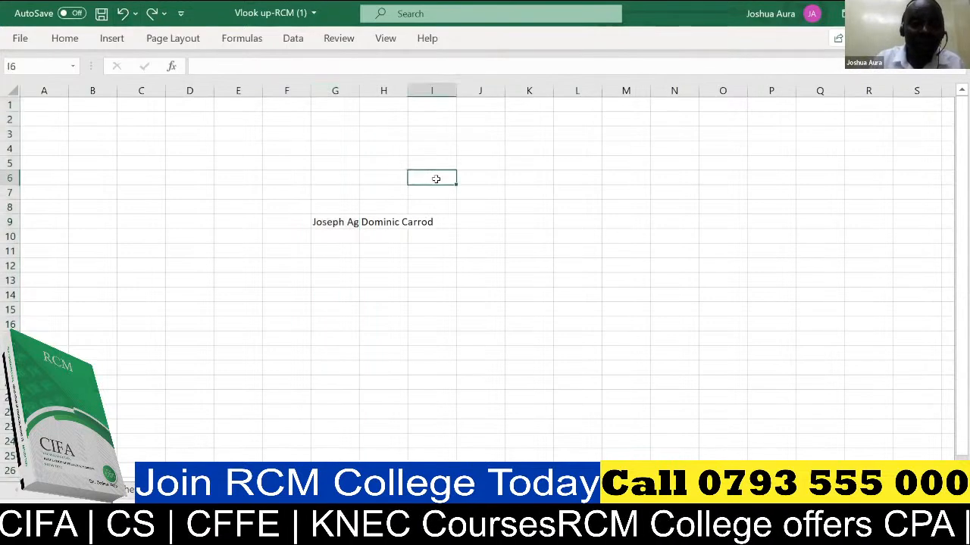
# Step: AutoFit columns G and H so both full names in row 9 display completely
pyautogui.click(290, 135)
pyautogui.moveTo(289, 137); pyautogui.dragTo(528, 164)
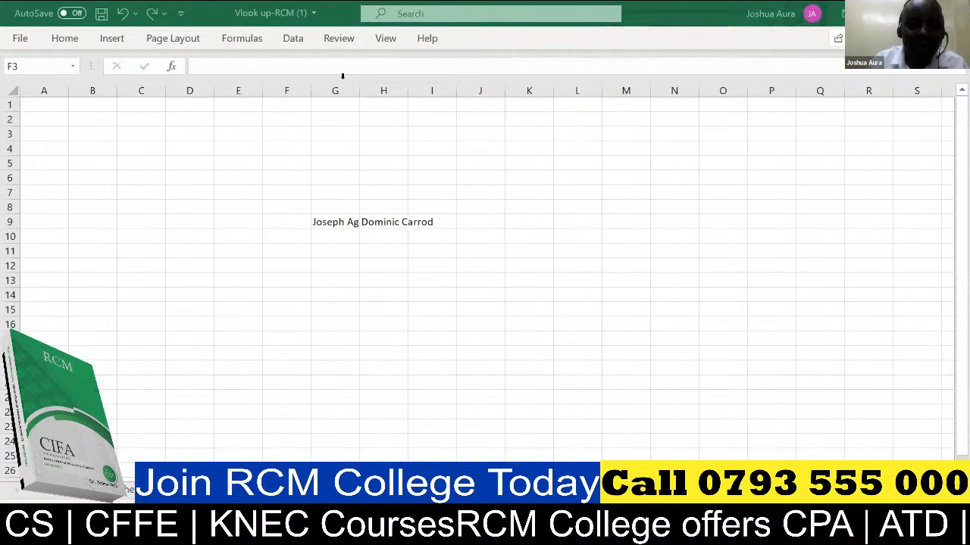
pyautogui.click(362, 290)
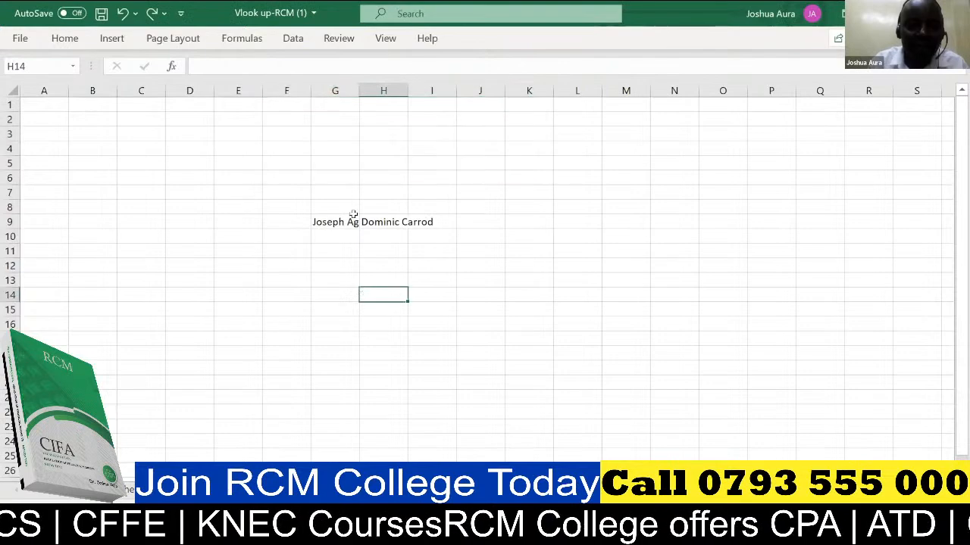
pyautogui.doubleClick(358, 88)
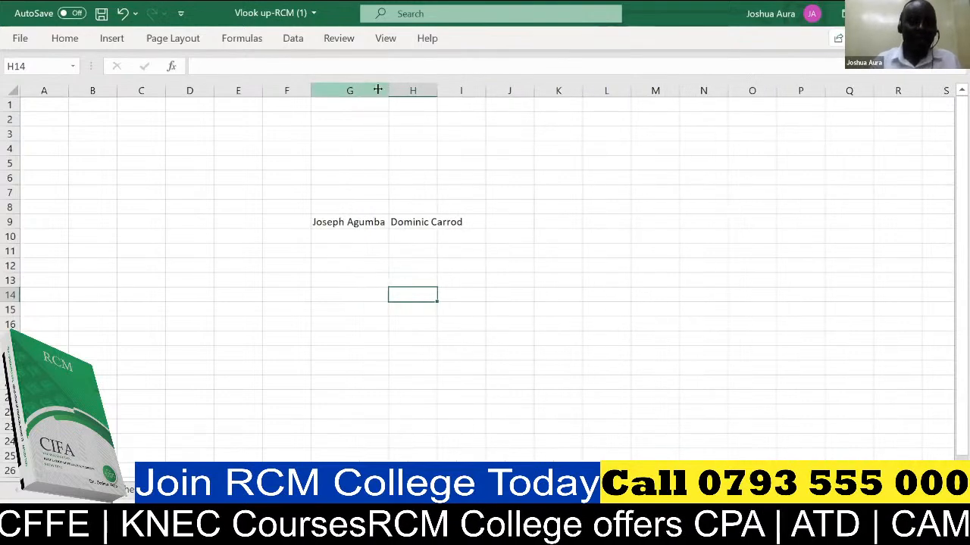
pyautogui.doubleClick(438, 89)
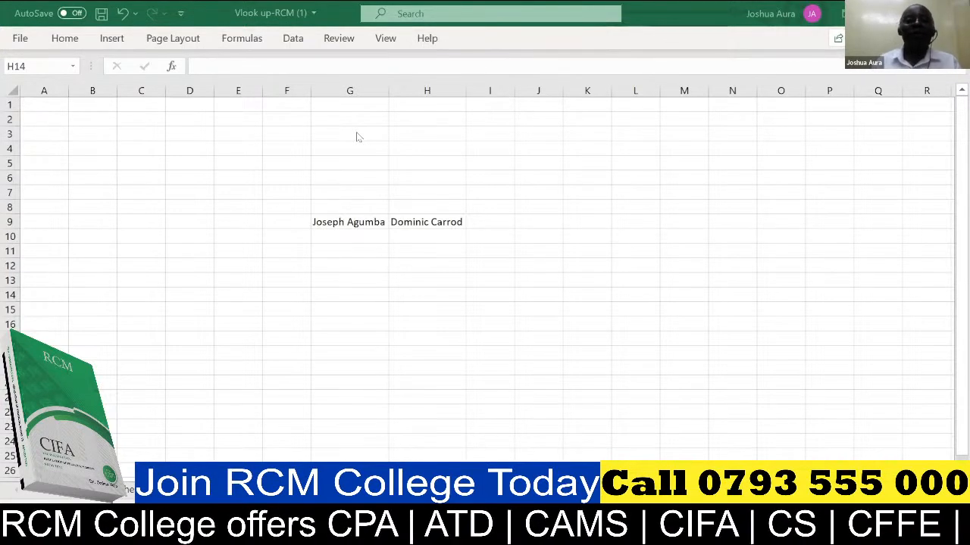
# Step: Undo both column width changes and the second name entry in H9
pyautogui.click(123, 14)
pyautogui.click(123, 14)
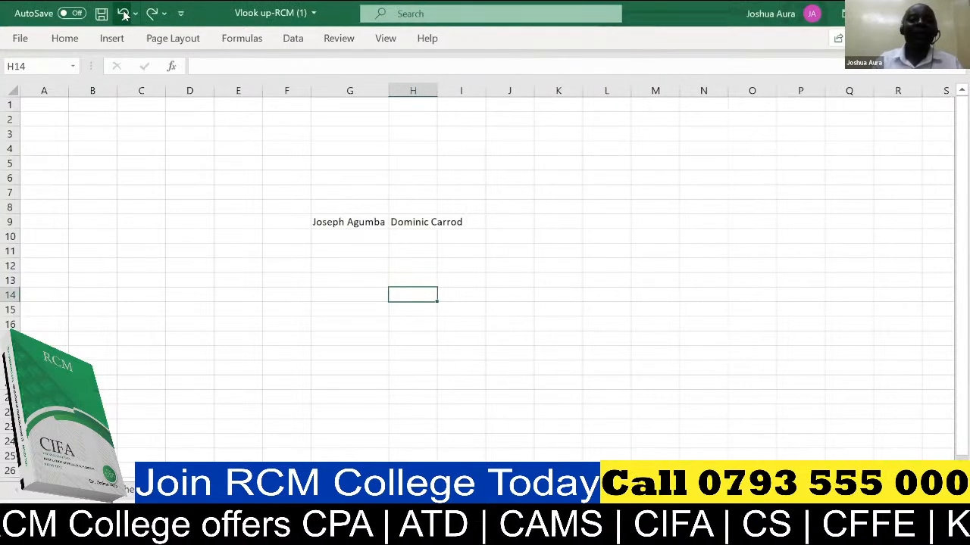
pyautogui.click(124, 13)
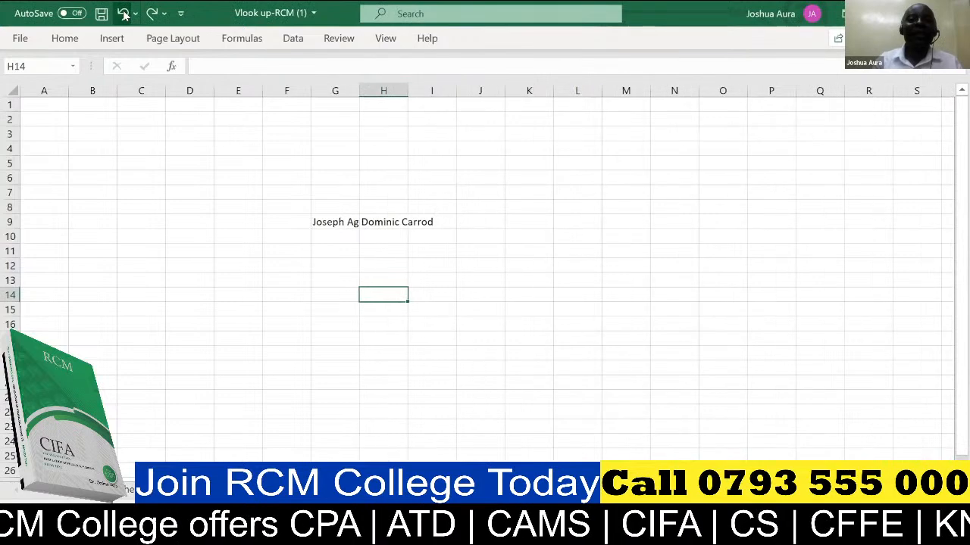
pyautogui.click(124, 14)
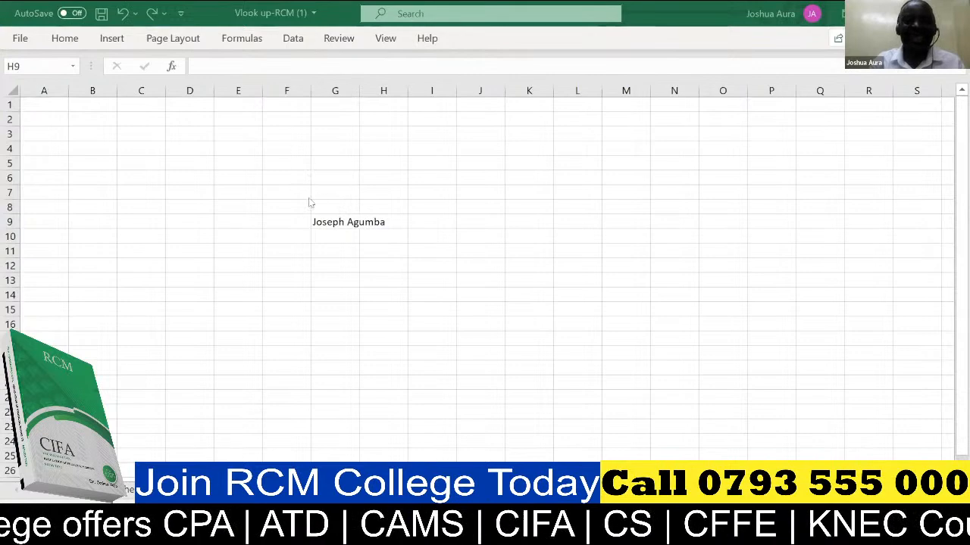
# Step: Enter the second person's first name into the now empty cell H9
pyautogui.click(676, 226)
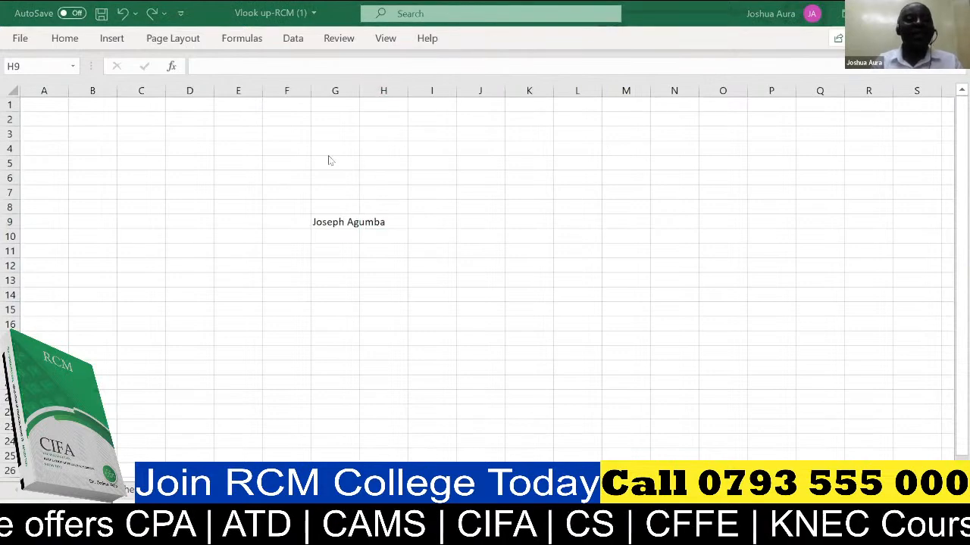
pyautogui.click(335, 219)
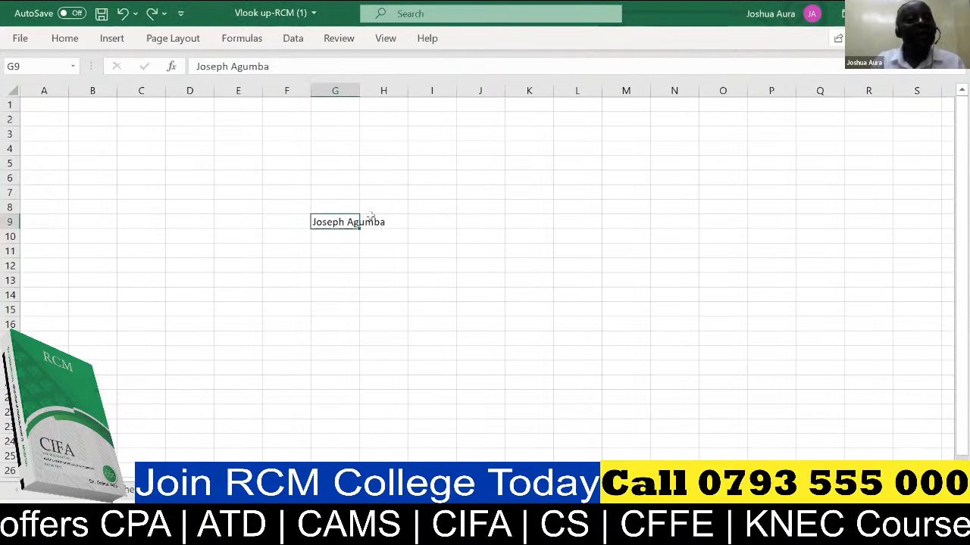
pyautogui.click(370, 218)
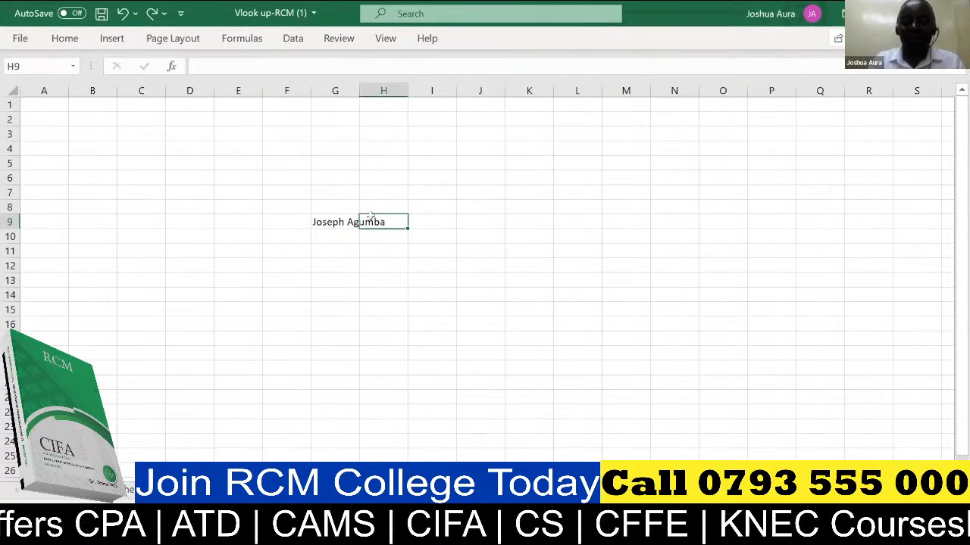
pyautogui.write('Dom')
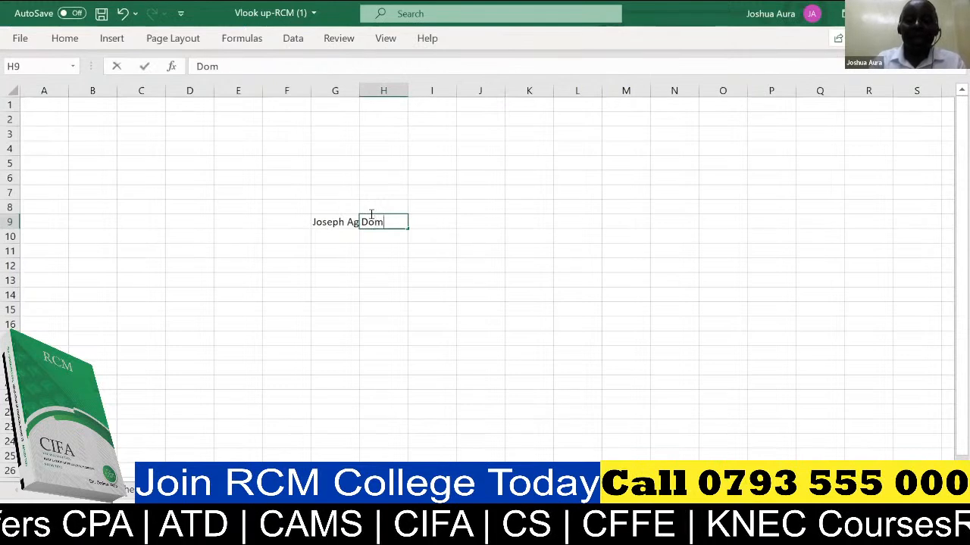
pyautogui.write('inic')
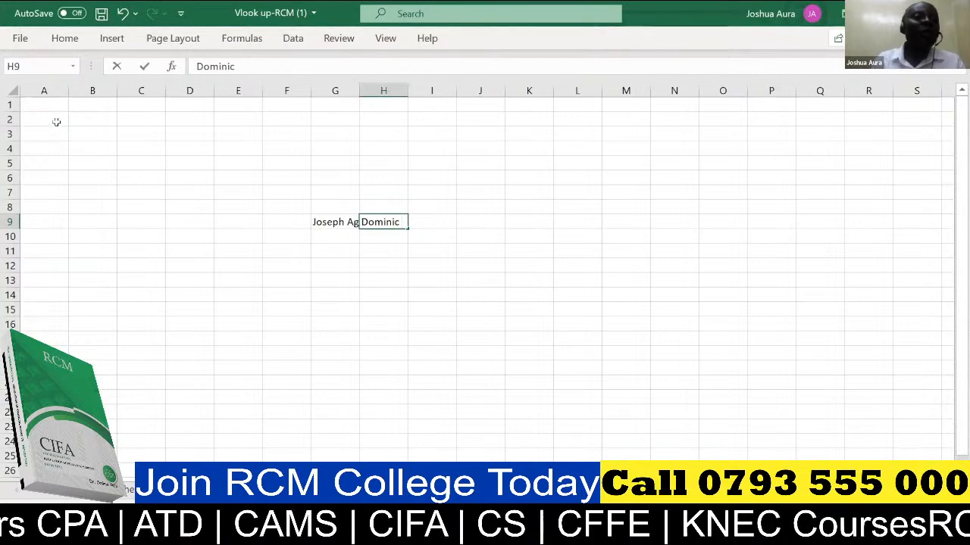
# Step: Select the whole sheet and AutoFit column G to fit the full name
pyautogui.click(12, 90)
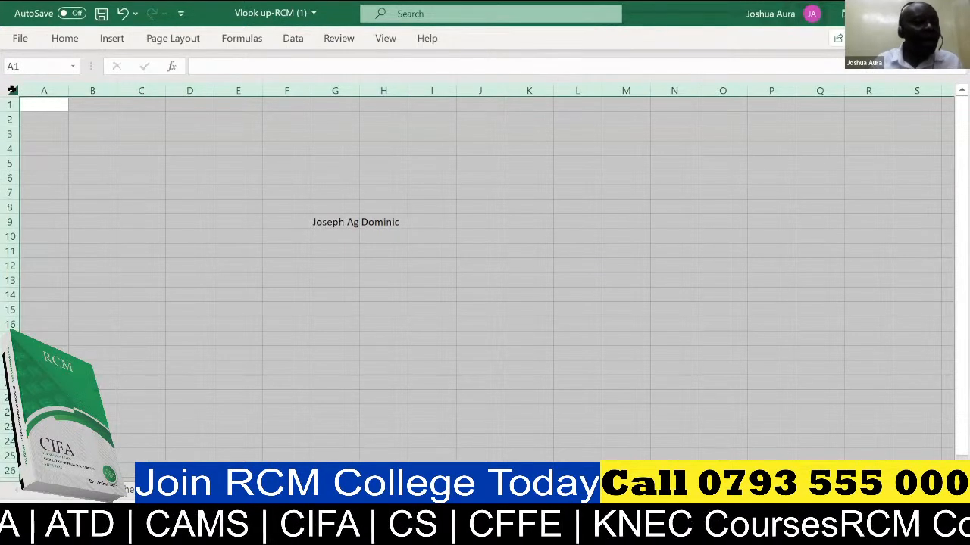
pyautogui.doubleClick(65, 86)
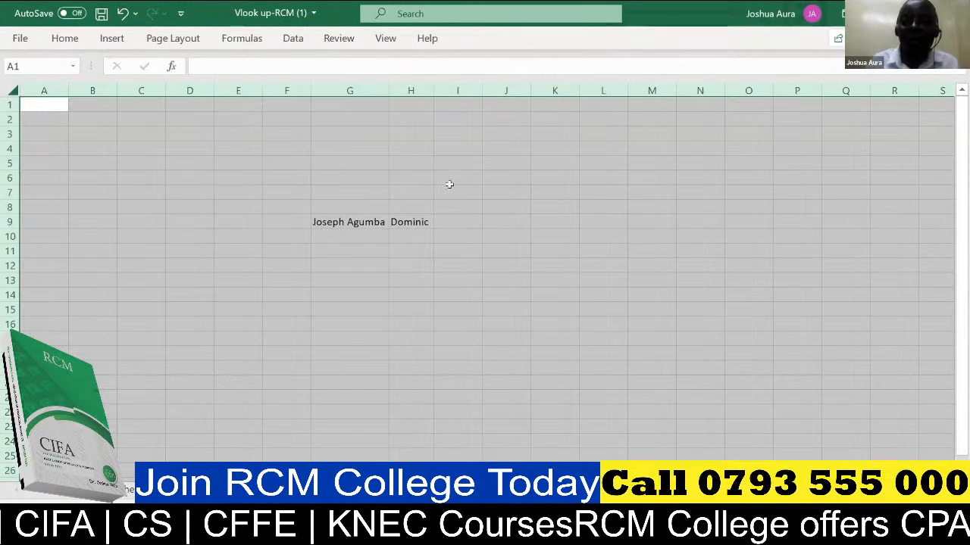
# Step: Enter a third person's full name in I9 and a fourth in J9
pyautogui.click(458, 223)
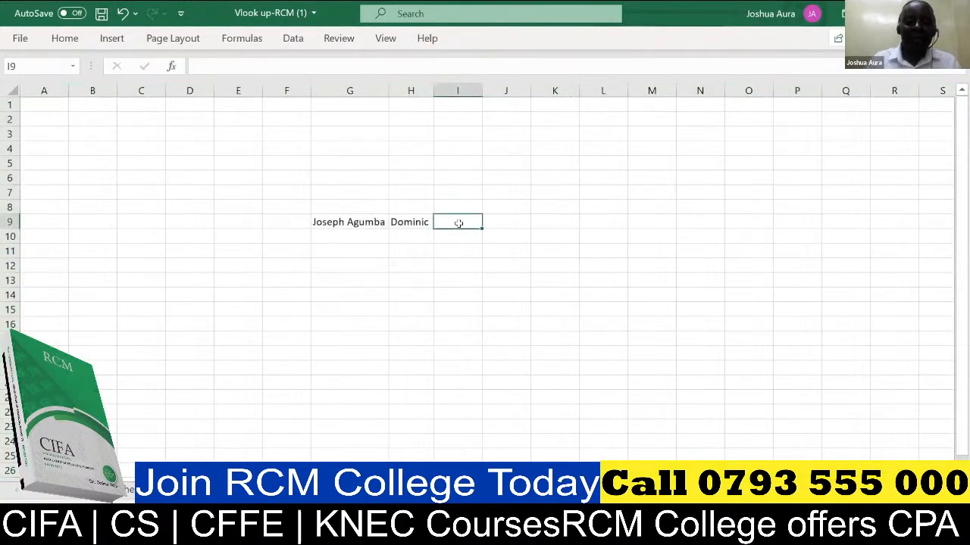
pyautogui.write('Mary')
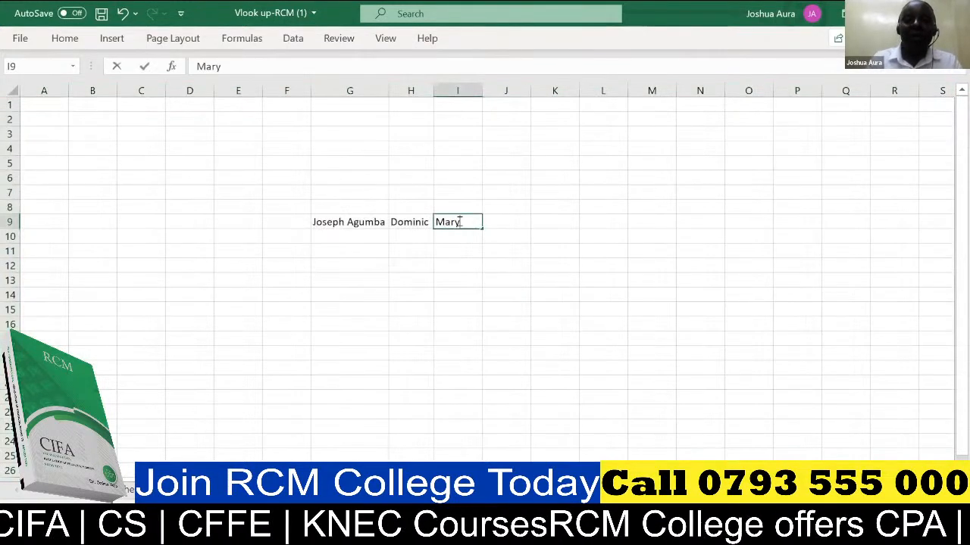
pyautogui.write(' wamb')
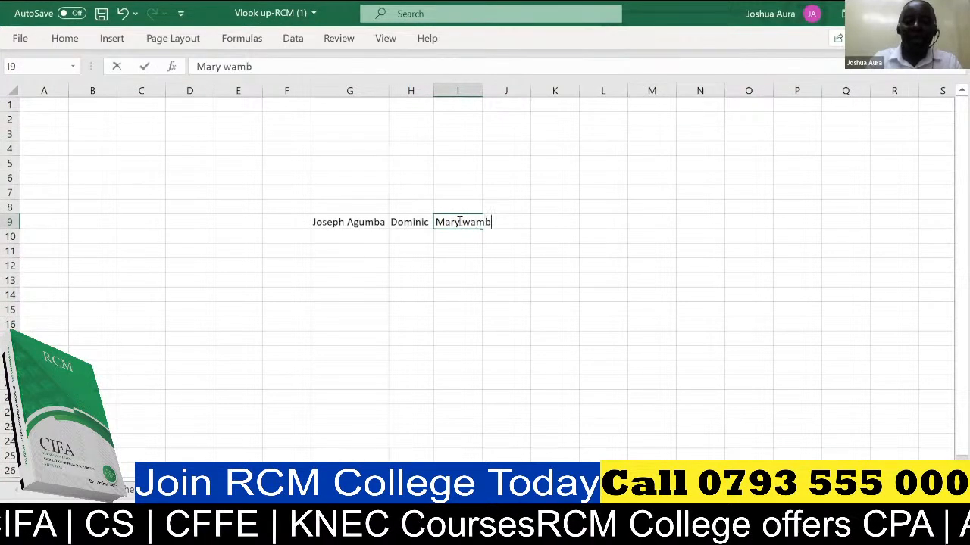
pyautogui.write('ui')
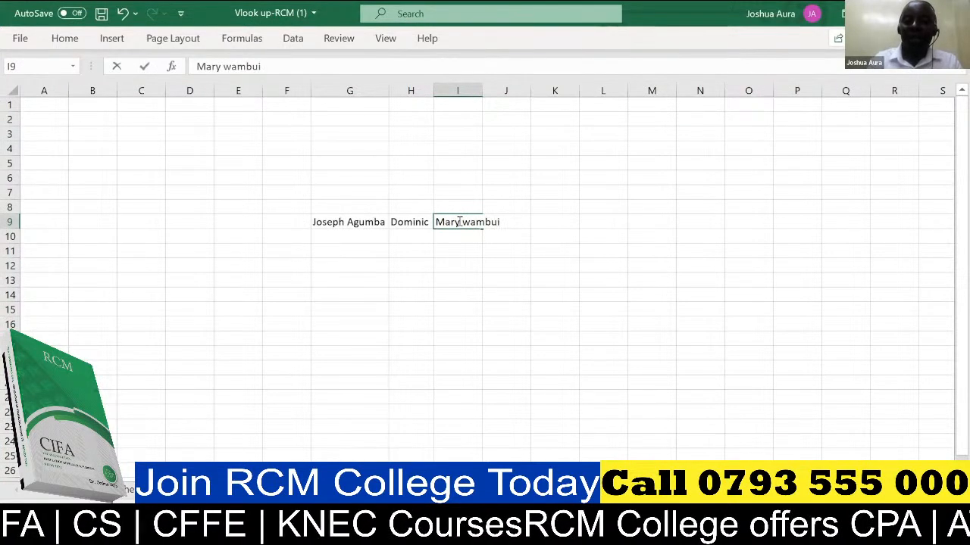
pyautogui.press('Tab')
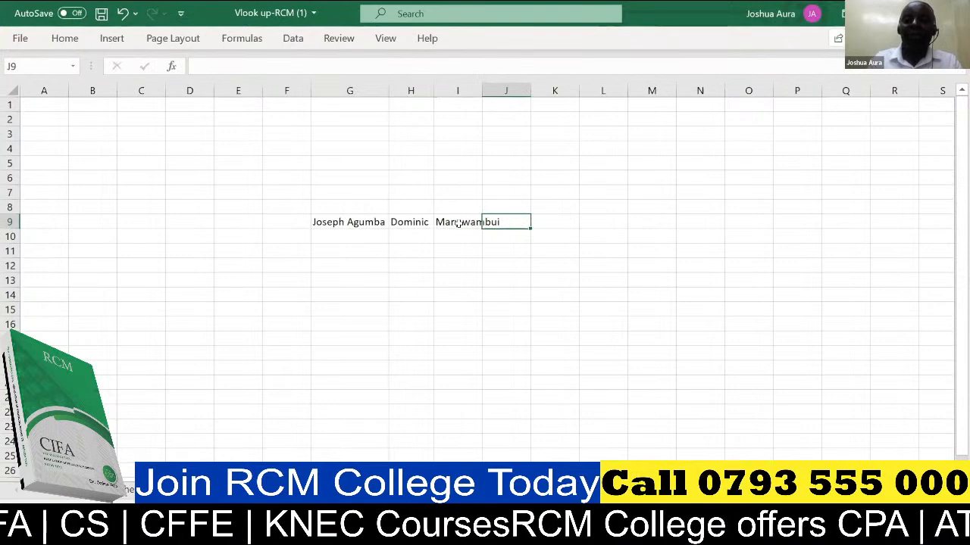
pyautogui.write('Oc')
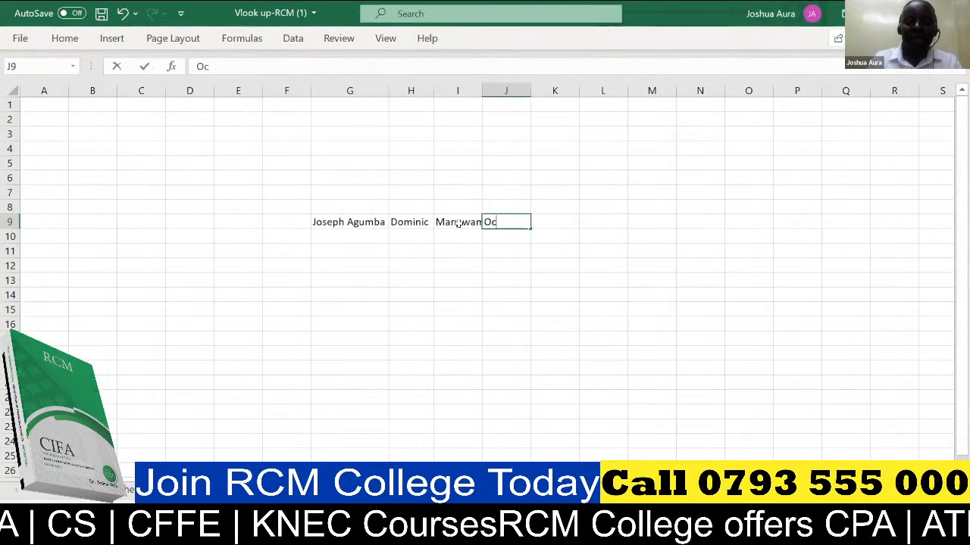
pyautogui.write('hieng')
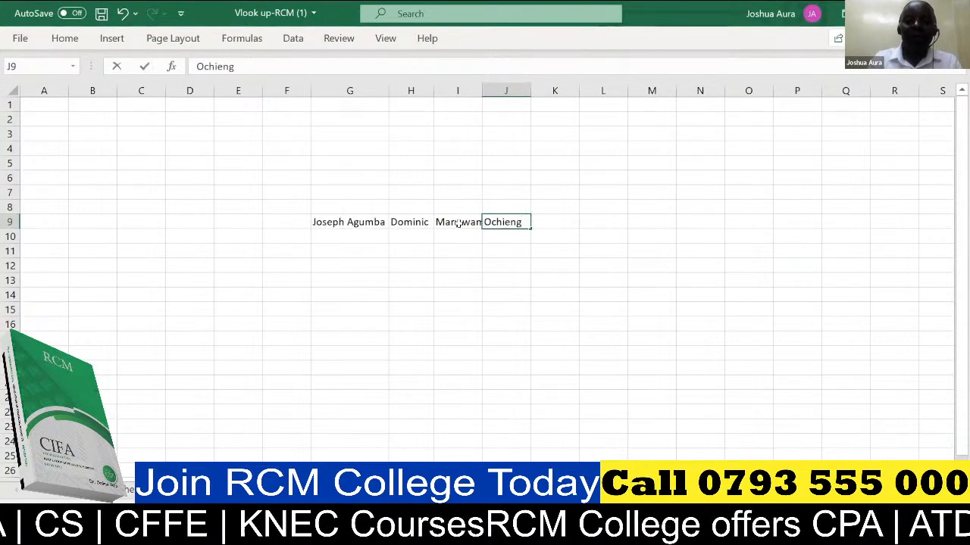
pyautogui.write(' Aura')
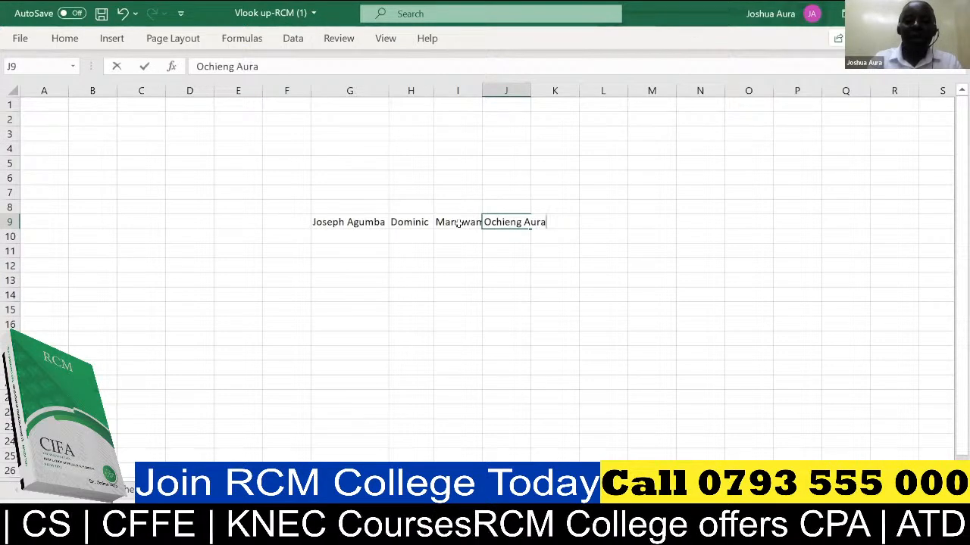
pyautogui.press('Tab')
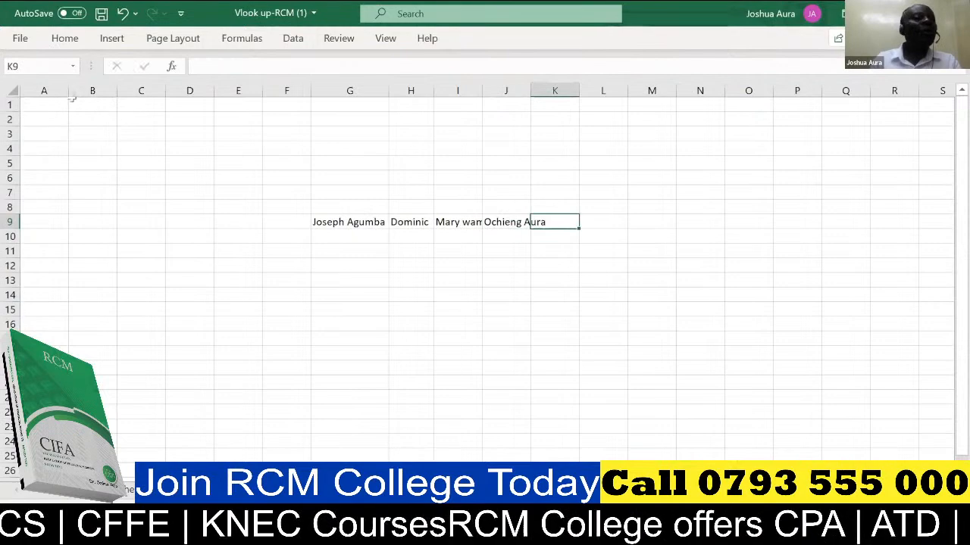
# Step: Select the whole sheet and AutoFit all columns so every name fits
pyautogui.click(10, 88)
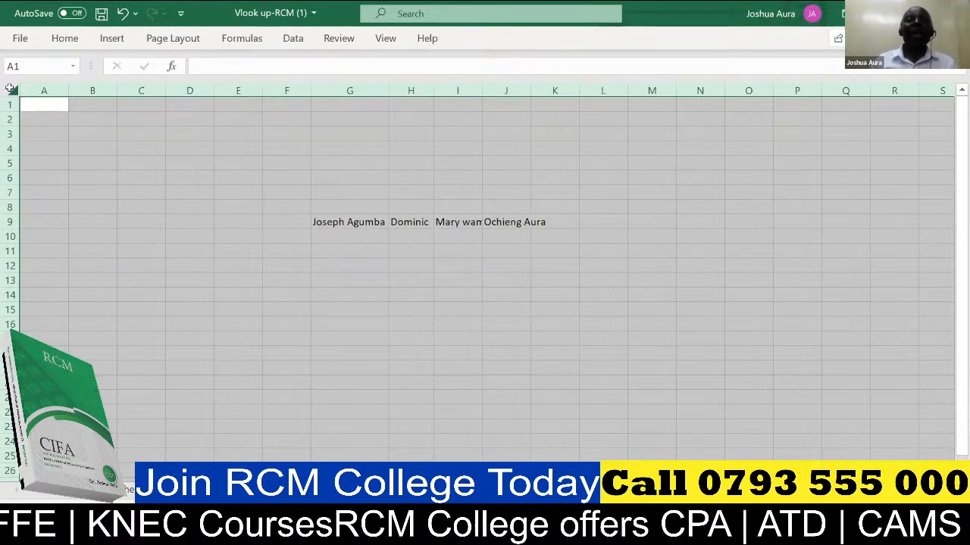
pyautogui.doubleClick(65, 89)
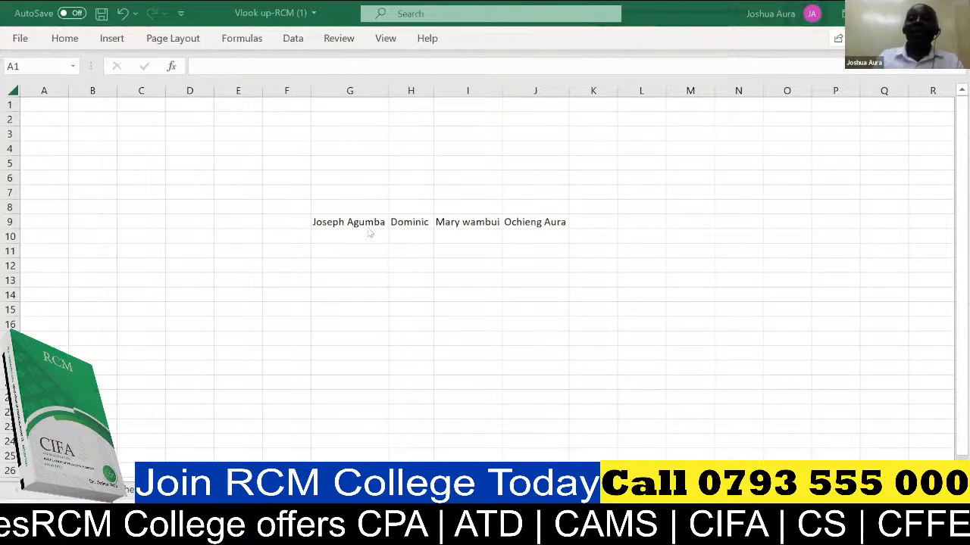
# Step: Select everything with Ctrl+A and bring up a blank worksheet
pyautogui.hotkey('ctrl', 'a')
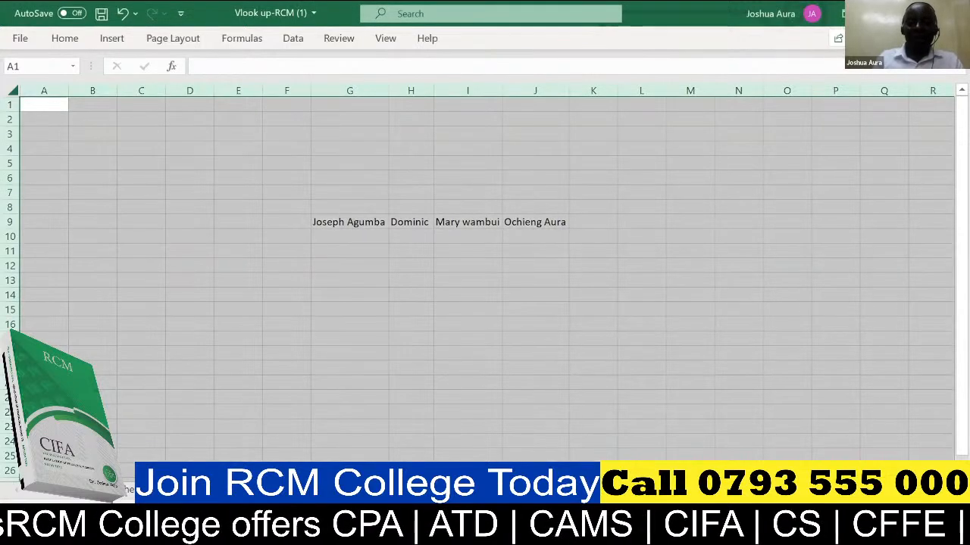
pyautogui.hotkey('ctrl', 'pagedown')
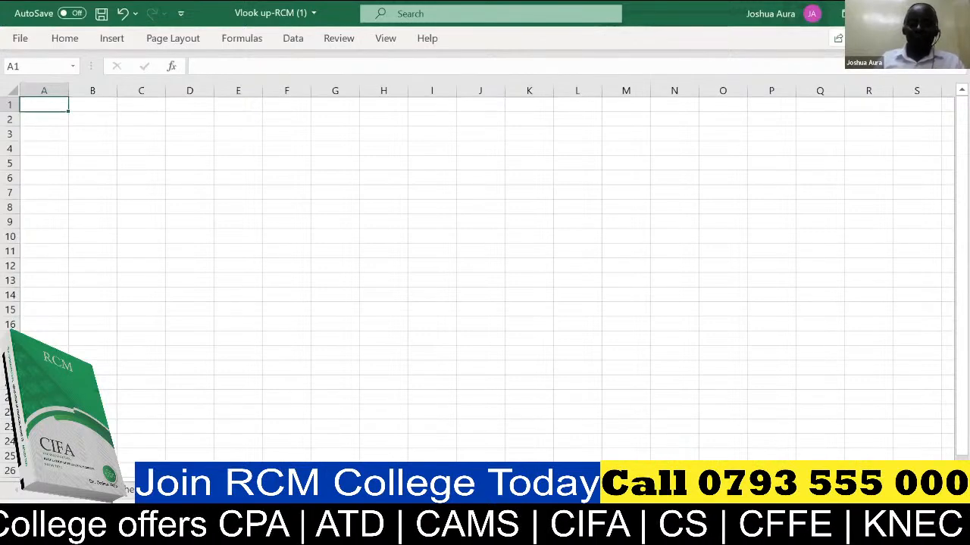
# Step: Add the headings Quantity in F9 and Price in G9
pyautogui.click(288, 223)
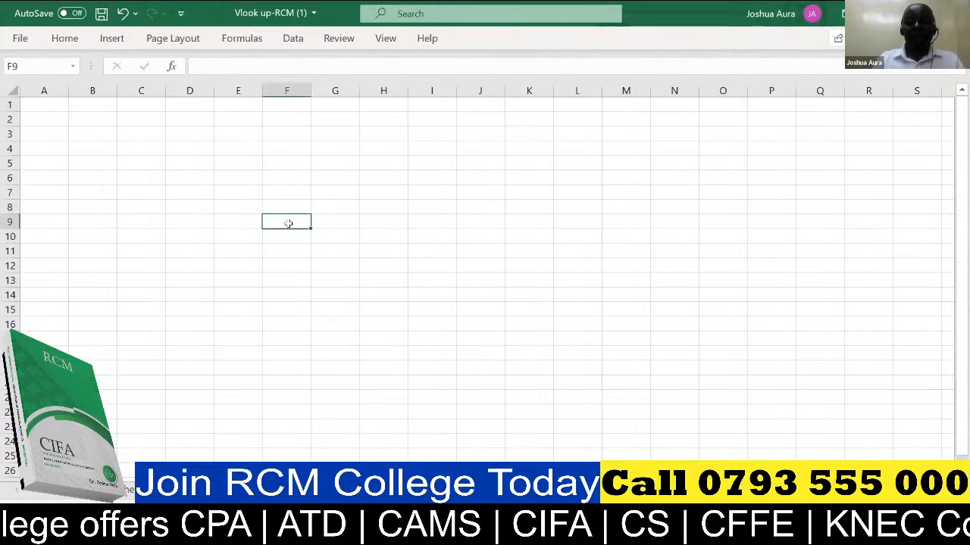
pyautogui.write('t')
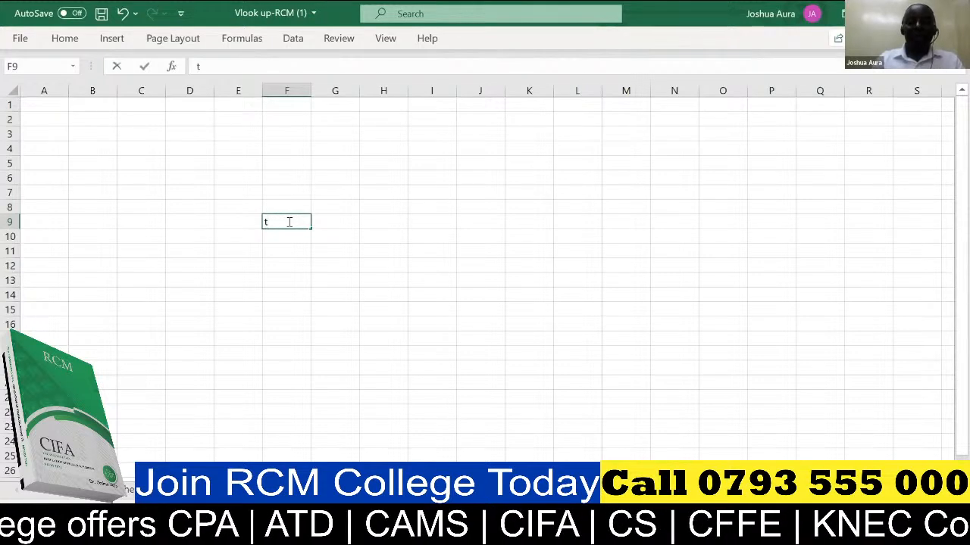
pyautogui.press('BackSpace')
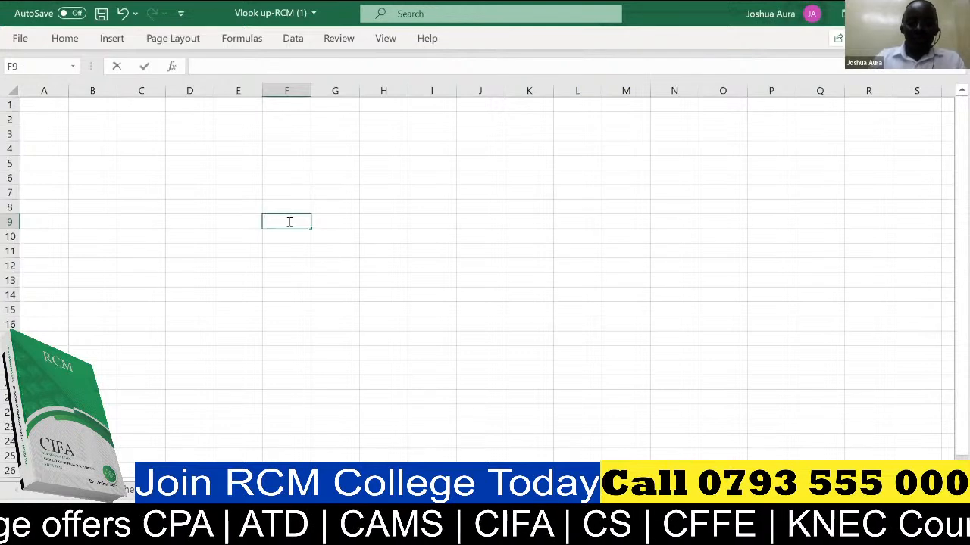
pyautogui.write('Quantity')
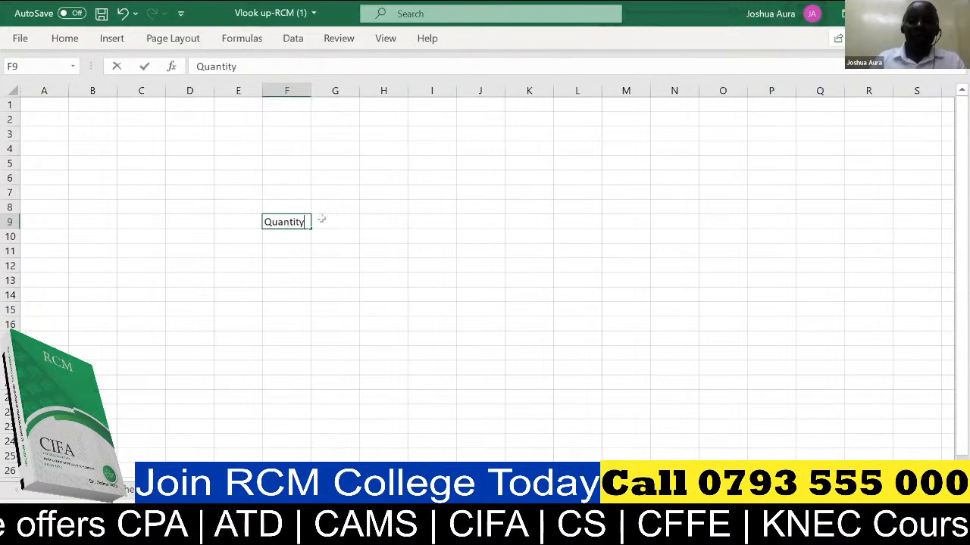
pyautogui.click(323, 219)
pyautogui.write('Price')
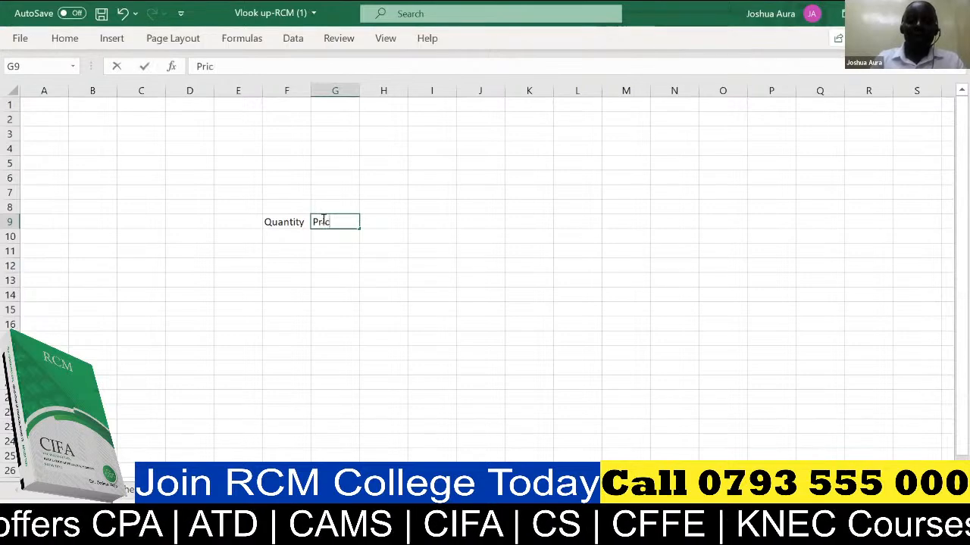
pyautogui.click(286, 234)
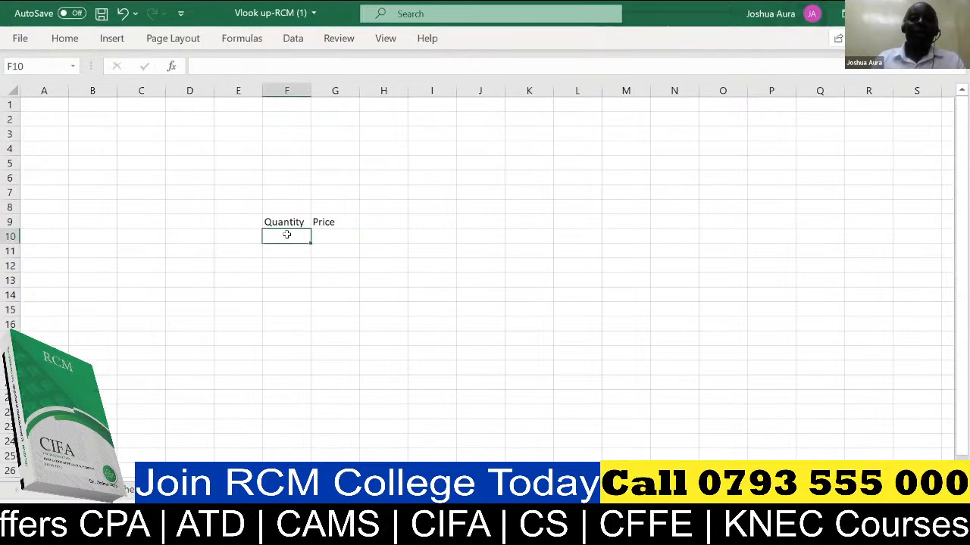
# Step: Enter quantities 89, 78, 56 and 92 in F10:F13
pyautogui.write('89')
pyautogui.press('Return')
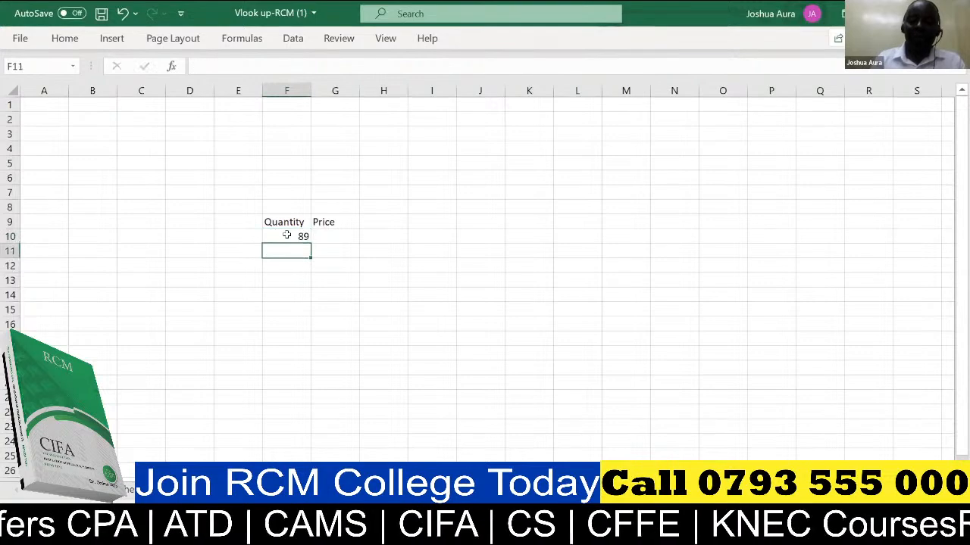
pyautogui.write('78')
pyautogui.press('Return')
pyautogui.write('56')
pyautogui.press('Return')
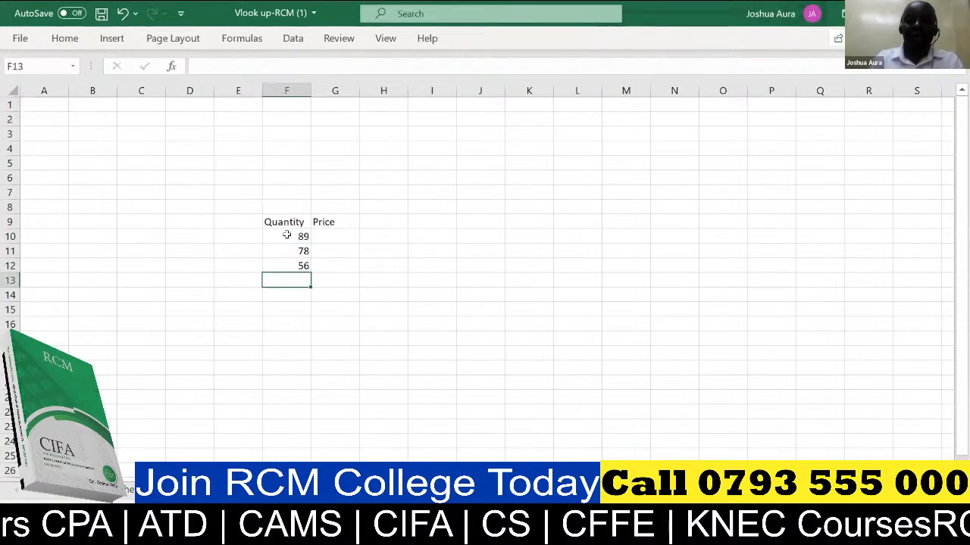
pyautogui.write('92')
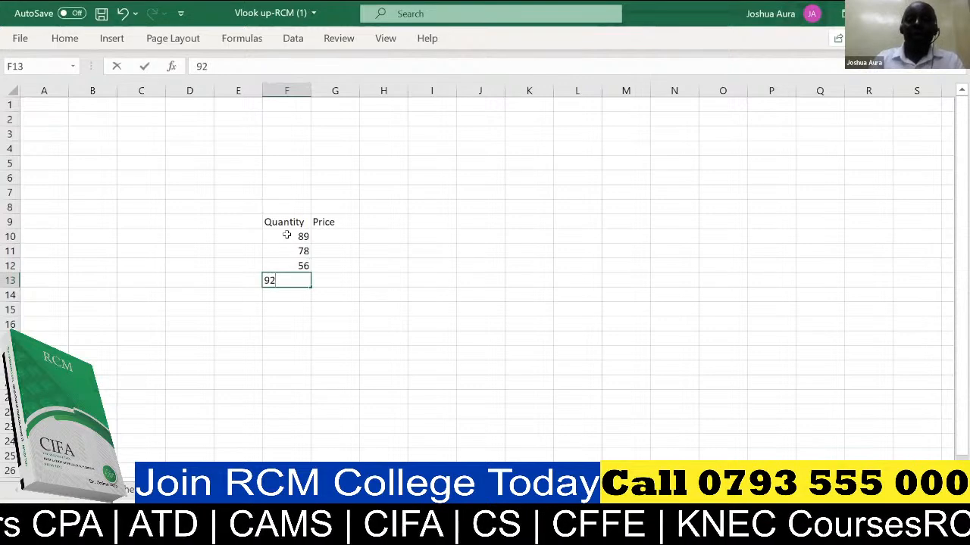
pyautogui.click(338, 235)
# Step: Enter a price of 30 in each cell of G10:G13
pyautogui.write('30')
pyautogui.press('Return')
pyautogui.write('30')
pyautogui.press('Return')
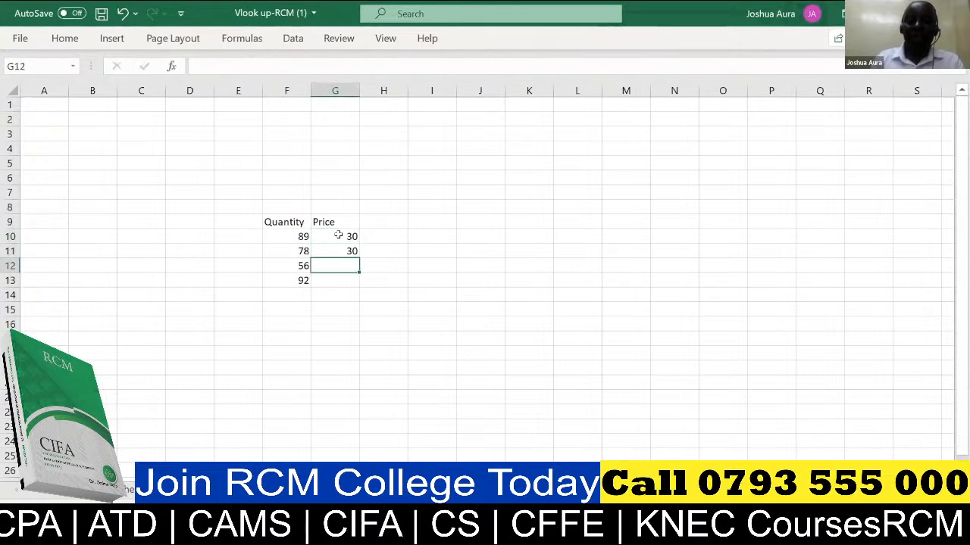
pyautogui.write('30')
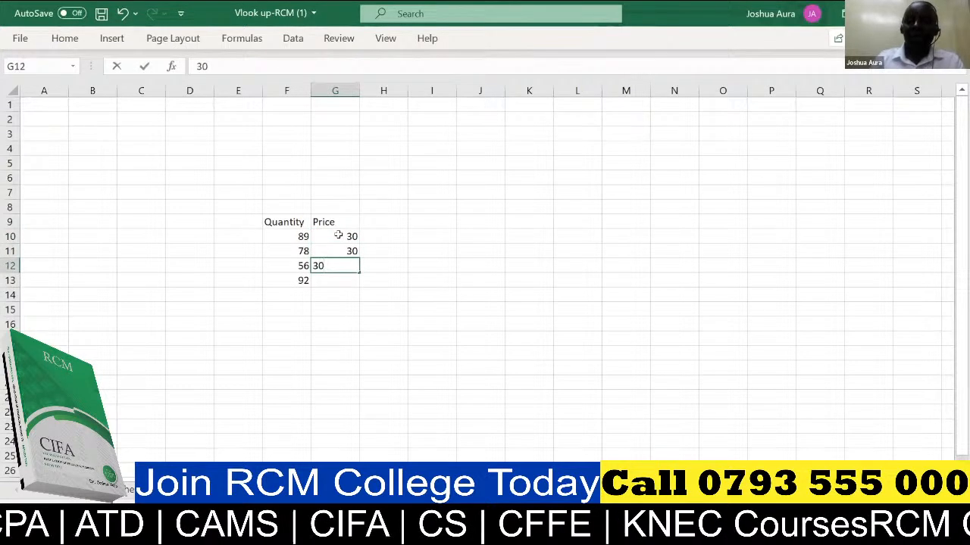
pyautogui.press('Return')
pyautogui.write('30')
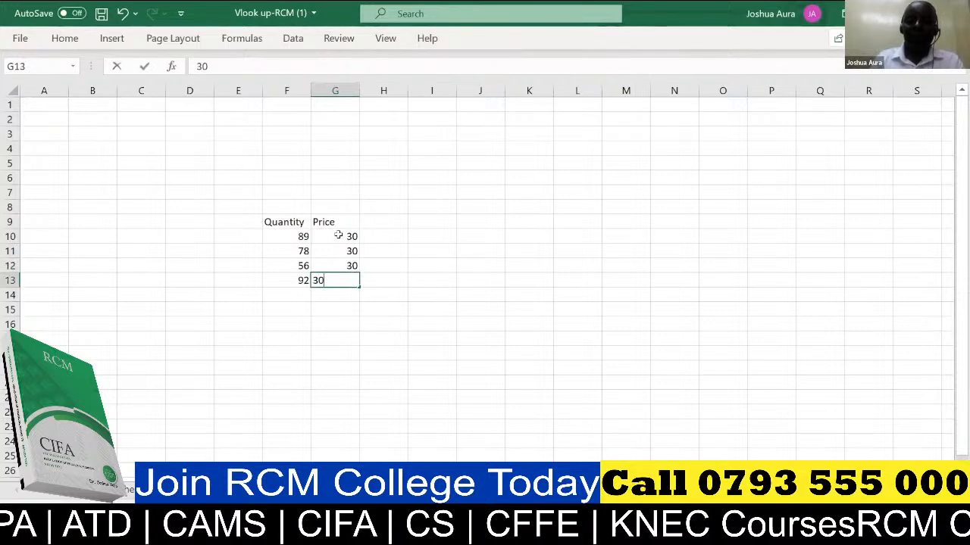
pyautogui.press('Tab')
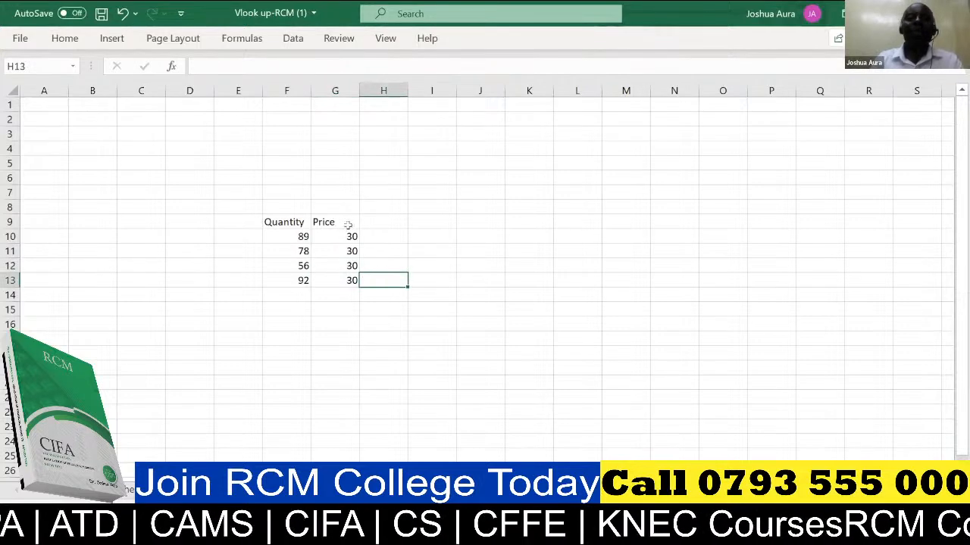
# Step: Enter the heading REVENUE in cell H9
pyautogui.click(386, 219)
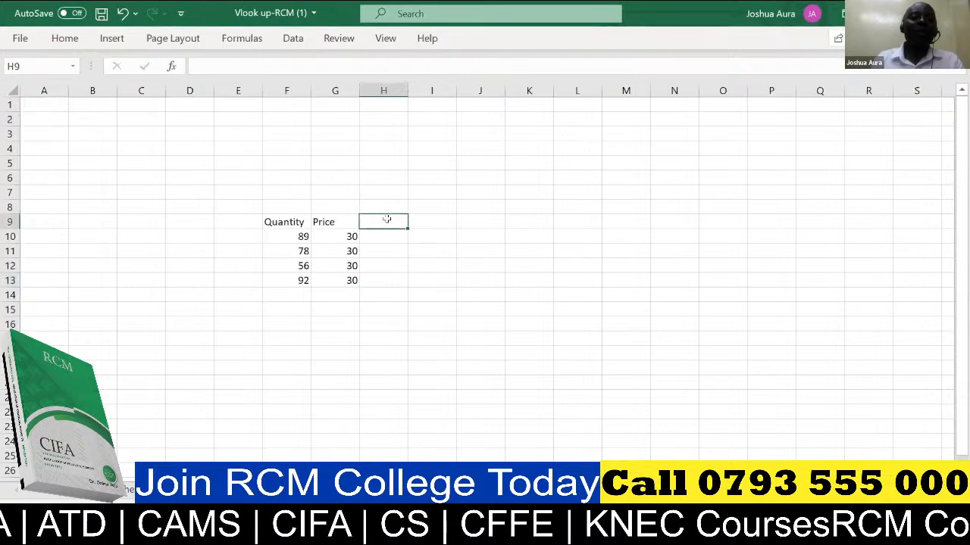
pyautogui.write('R')
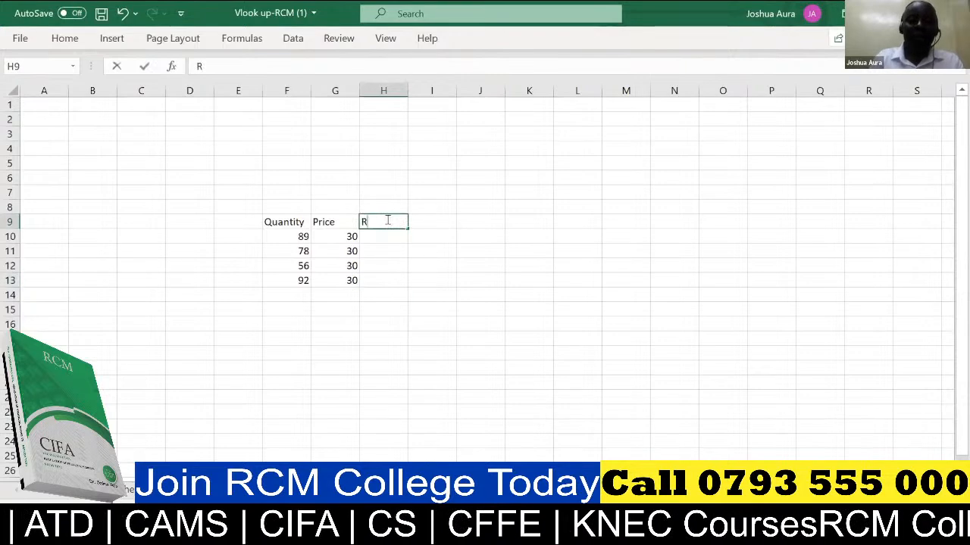
pyautogui.write('EVENUE')
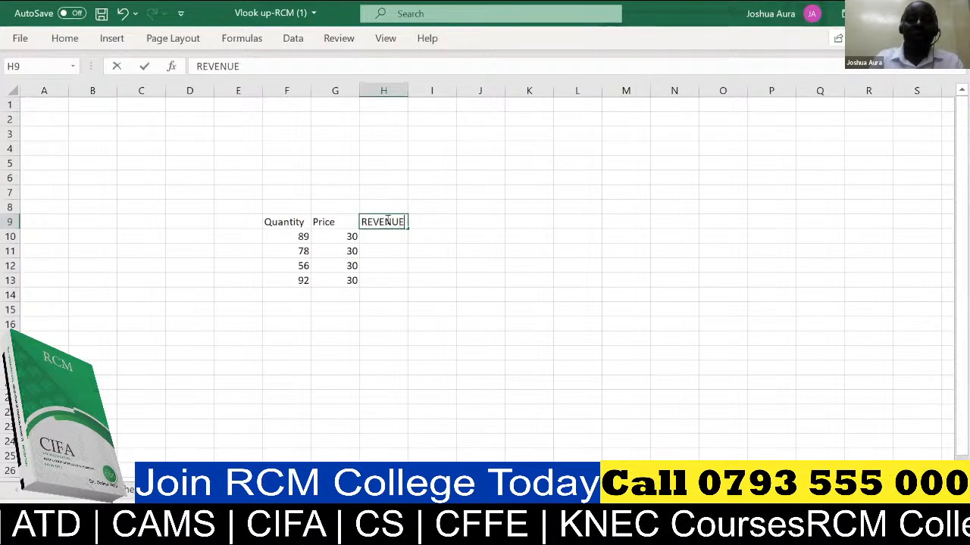
pyautogui.click(385, 233)
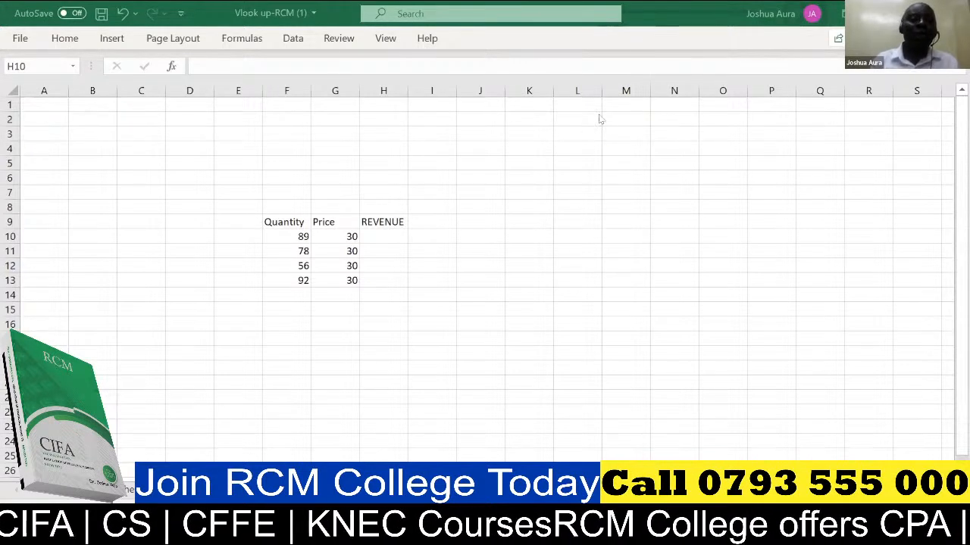
# Step: Enter the formula =F10*G10 in H10 so it shows revenue 2670
pyautogui.click(382, 235)
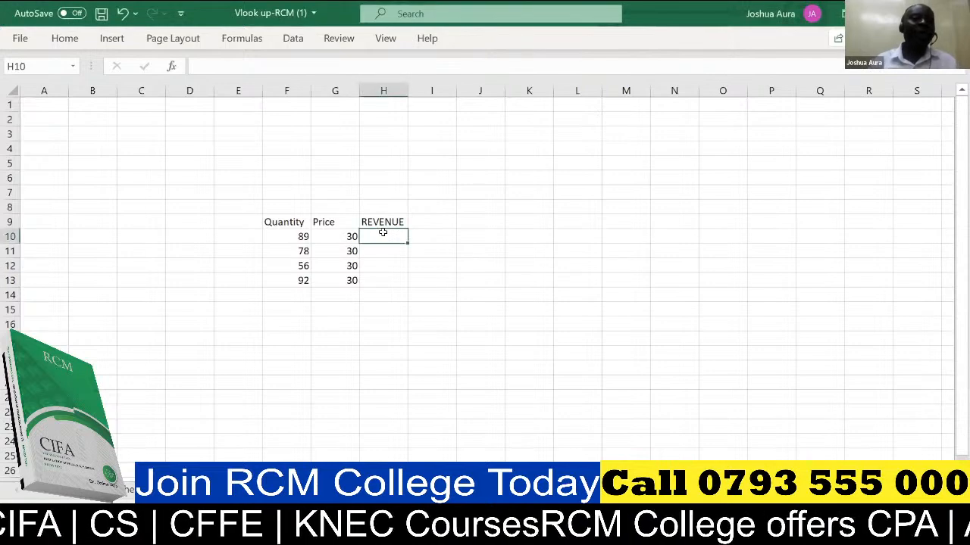
pyautogui.write('=')
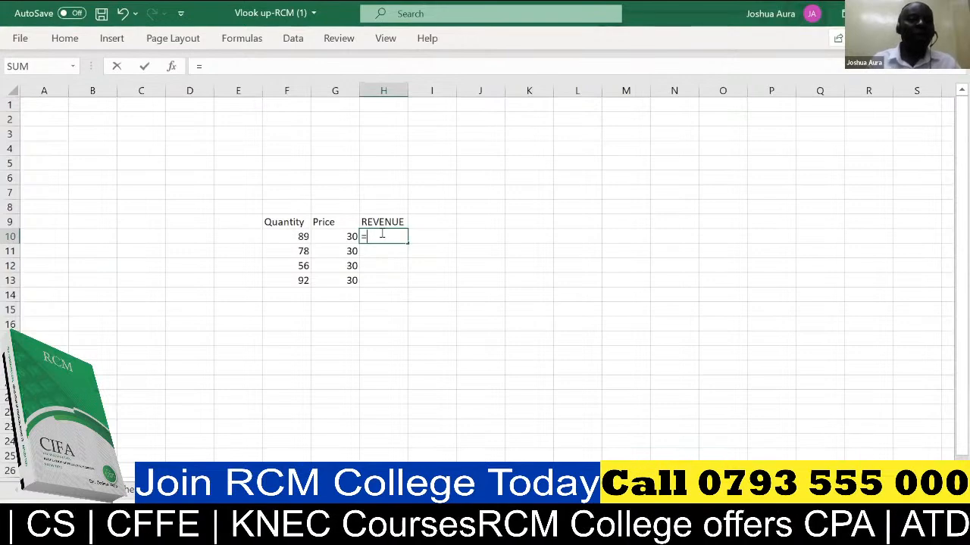
pyautogui.click(299, 236)
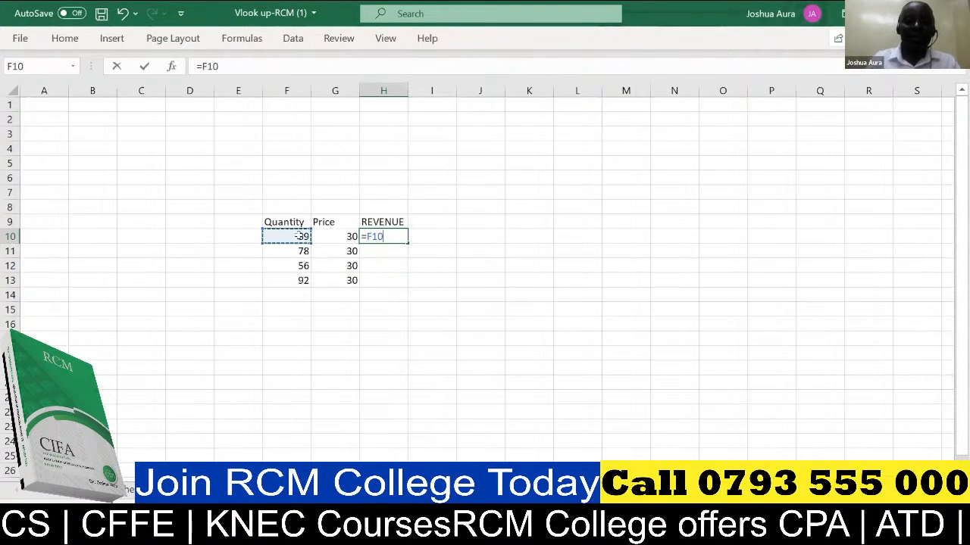
pyautogui.write('*')
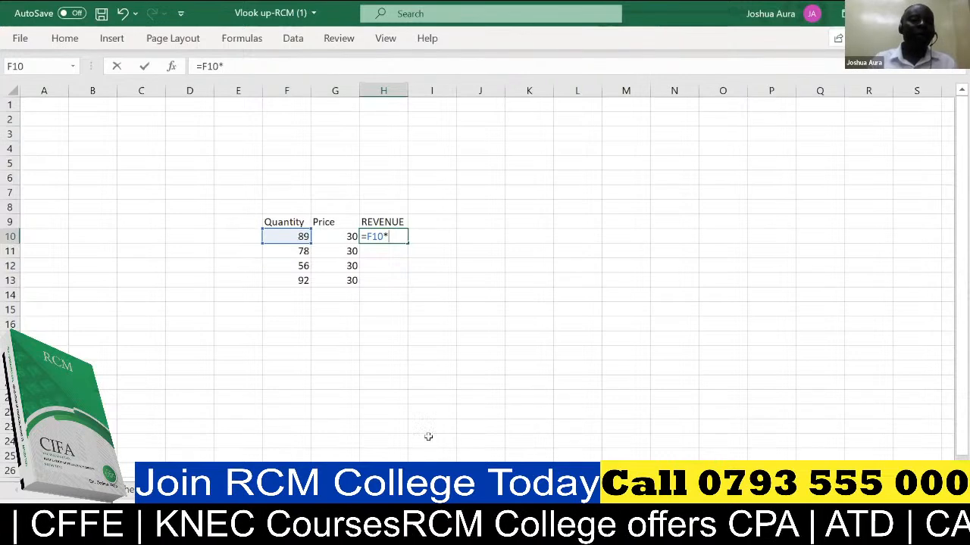
pyautogui.click(335, 235)
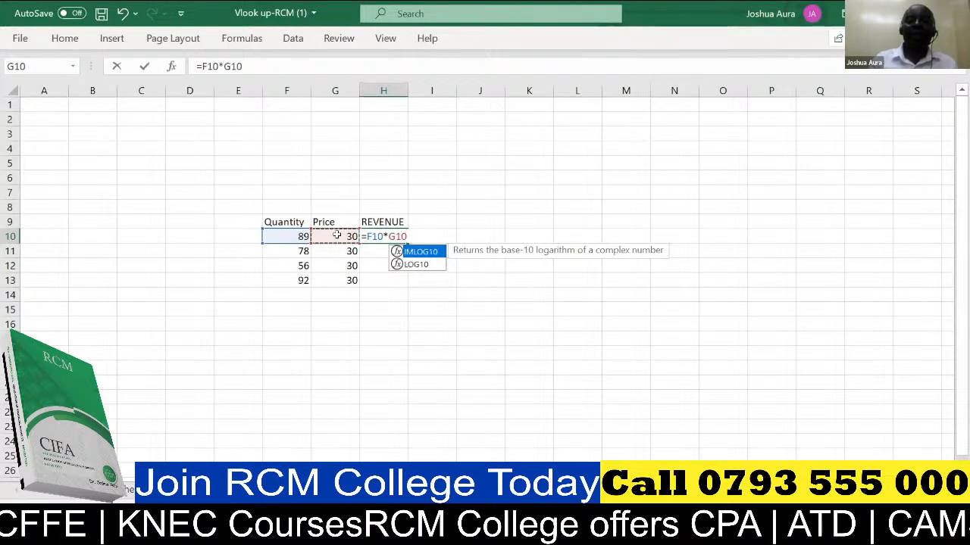
pyautogui.press('Return')
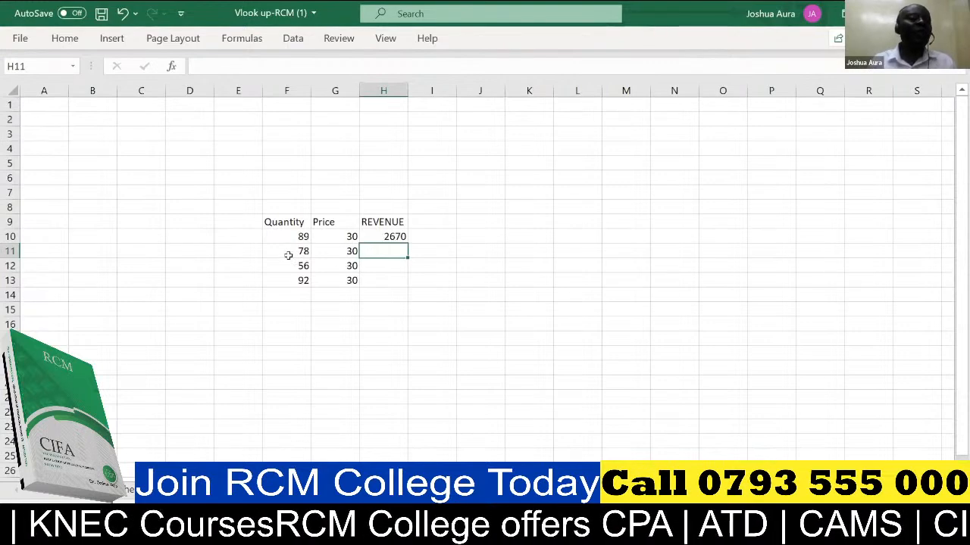
pyautogui.click(385, 236)
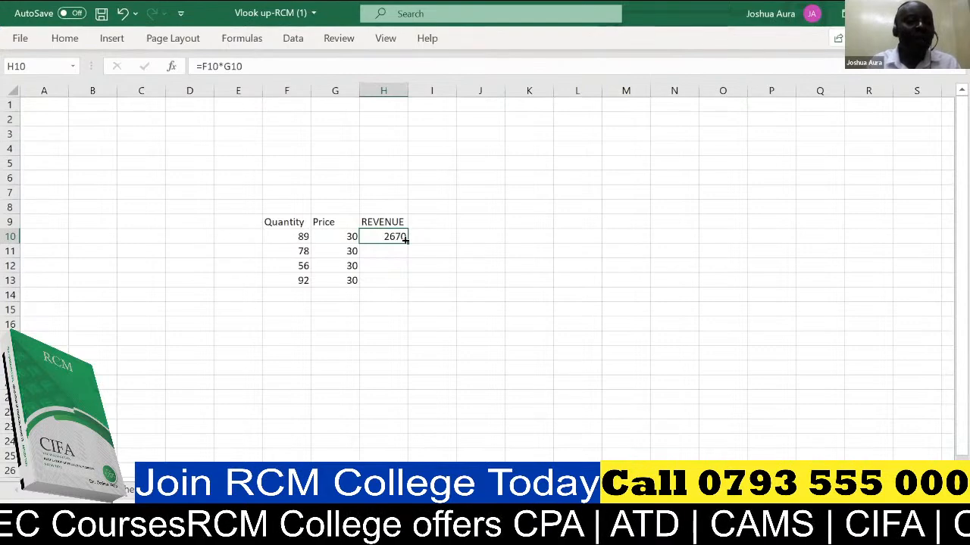
pyautogui.moveTo(406, 239); pyautogui.dragTo(403, 283)
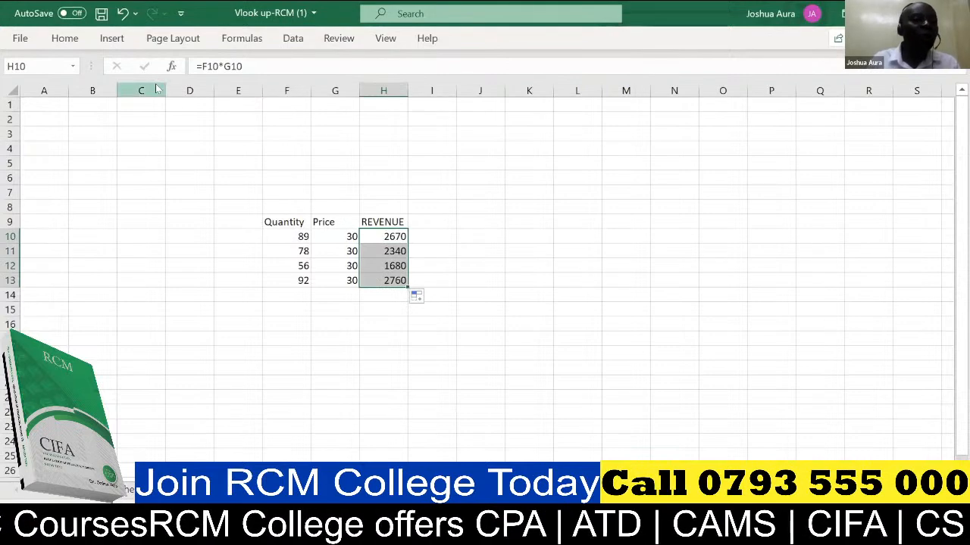
pyautogui.click(123, 14)
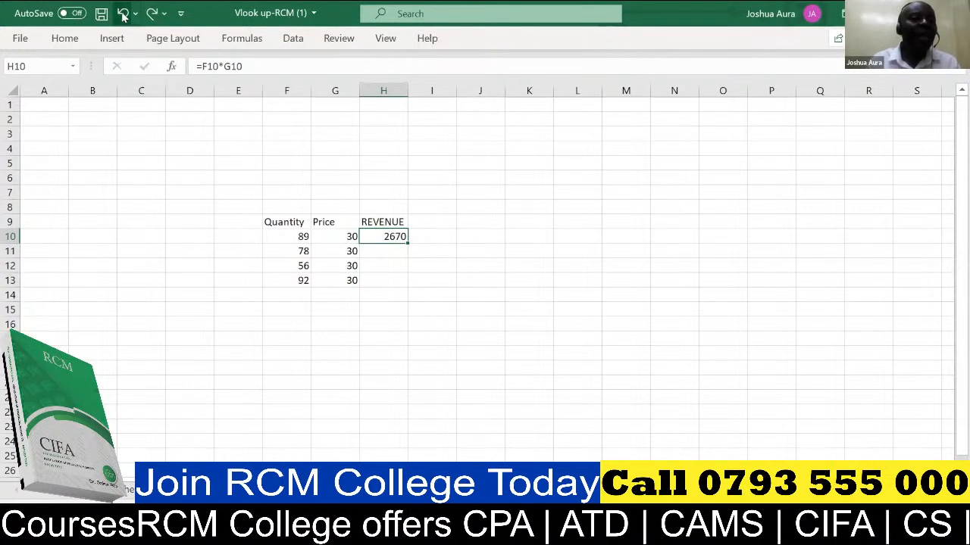
# Step: Fill the H10 revenue formula down to H13, giving 2340, 1680 and 2760
pyautogui.doubleClick(407, 239)
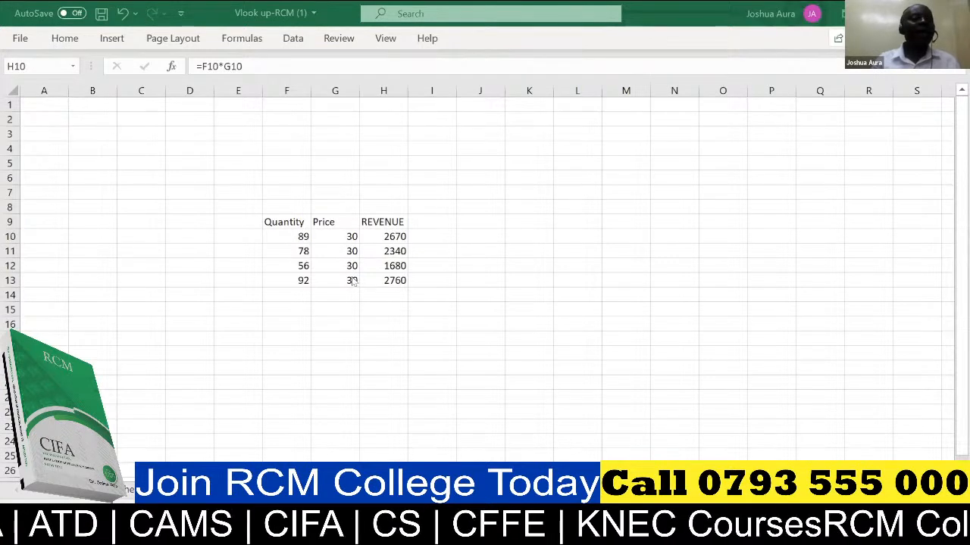
# Step: Delete the prices in G11:G13, keeping only 30 in G10
pyautogui.hotkey('ctrl', 'shift', 'Down')
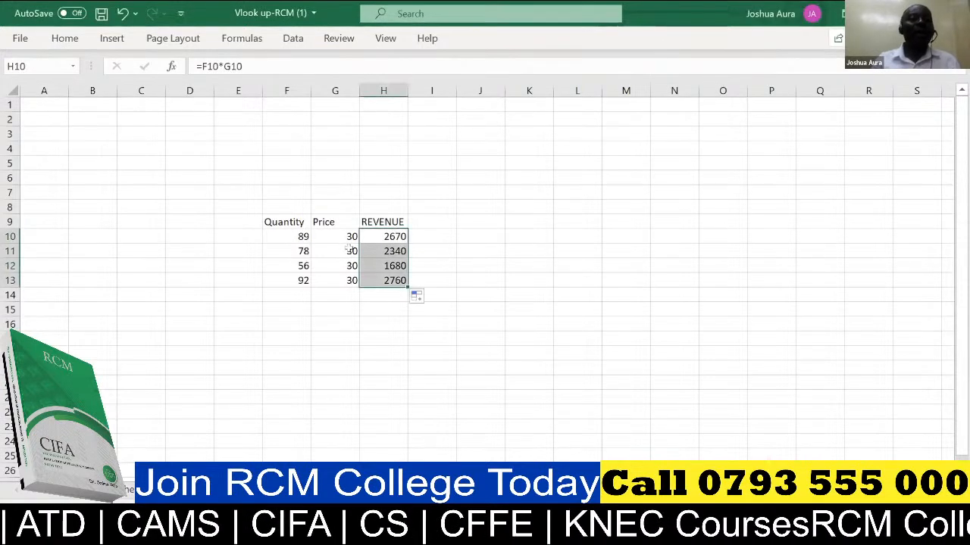
pyautogui.click(349, 249)
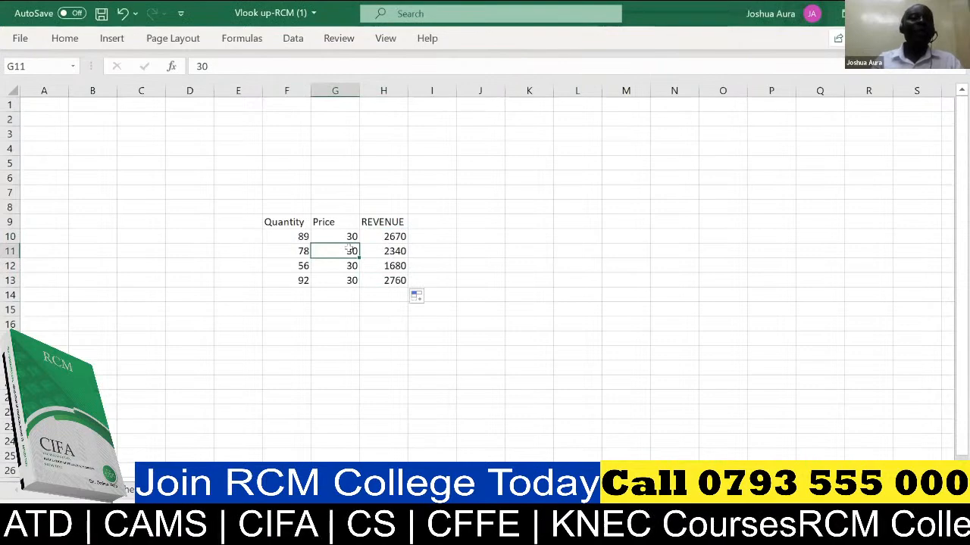
pyautogui.moveTo(358, 257); pyautogui.dragTo(356, 282)
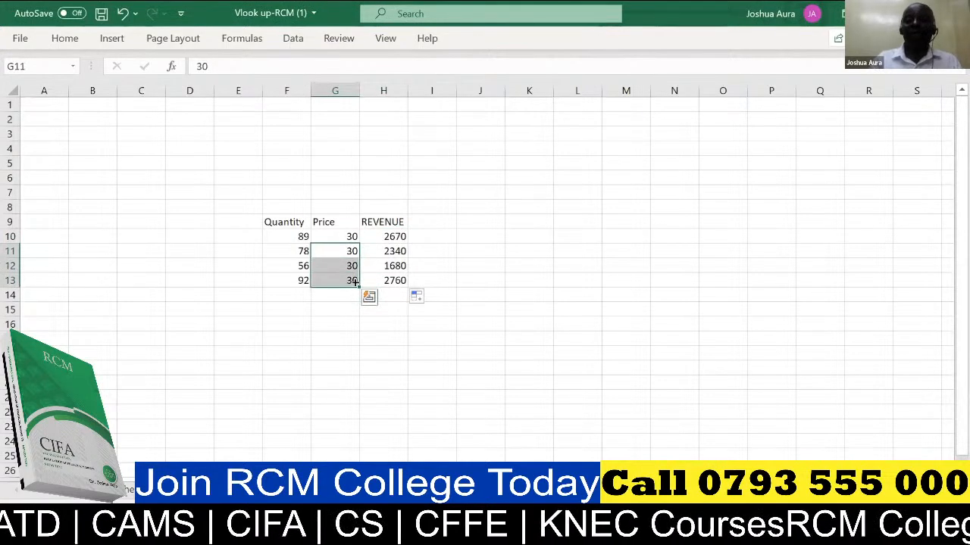
pyautogui.press('Delete')
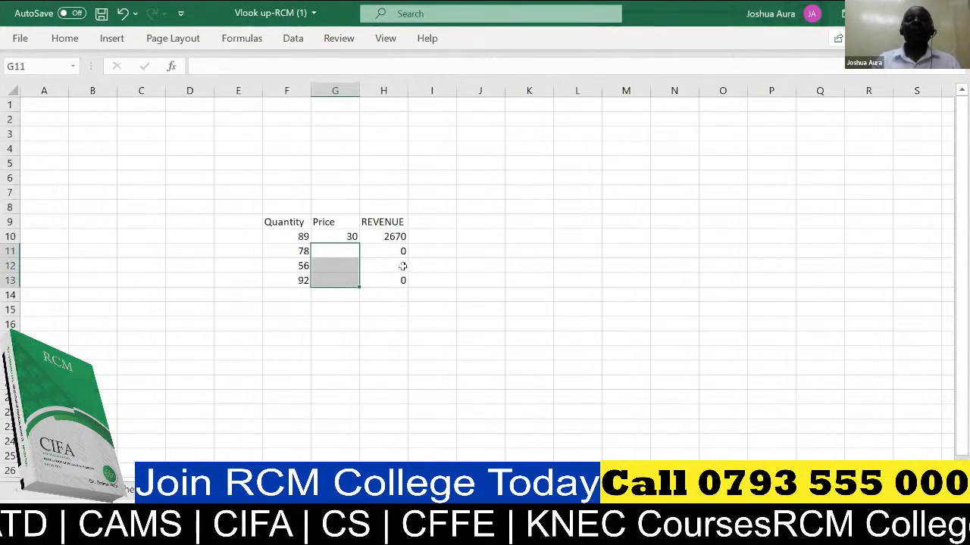
# Step: Clear the revenue values in H10:H13, leaving G16 selected
pyautogui.click(398, 251)
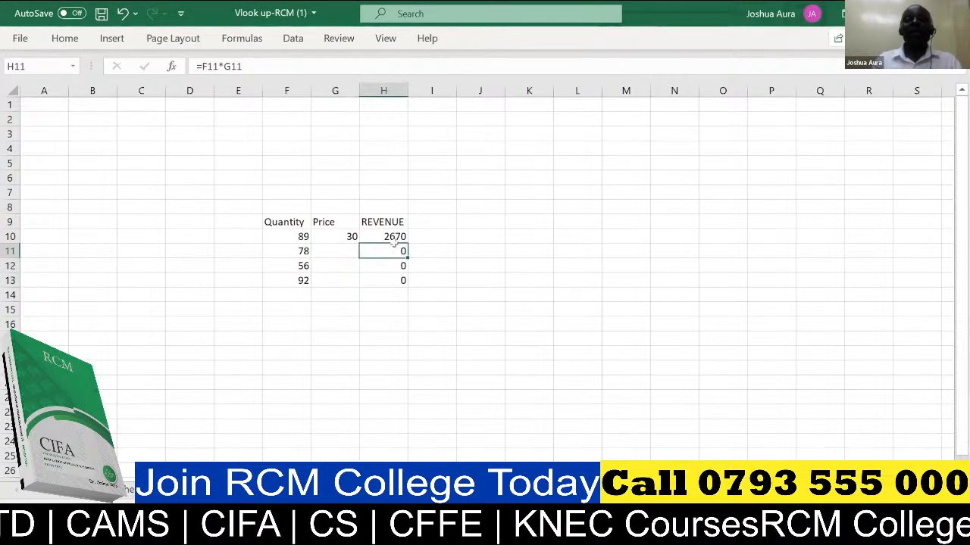
pyautogui.click(386, 235)
pyautogui.moveTo(386, 235); pyautogui.dragTo(401, 281)
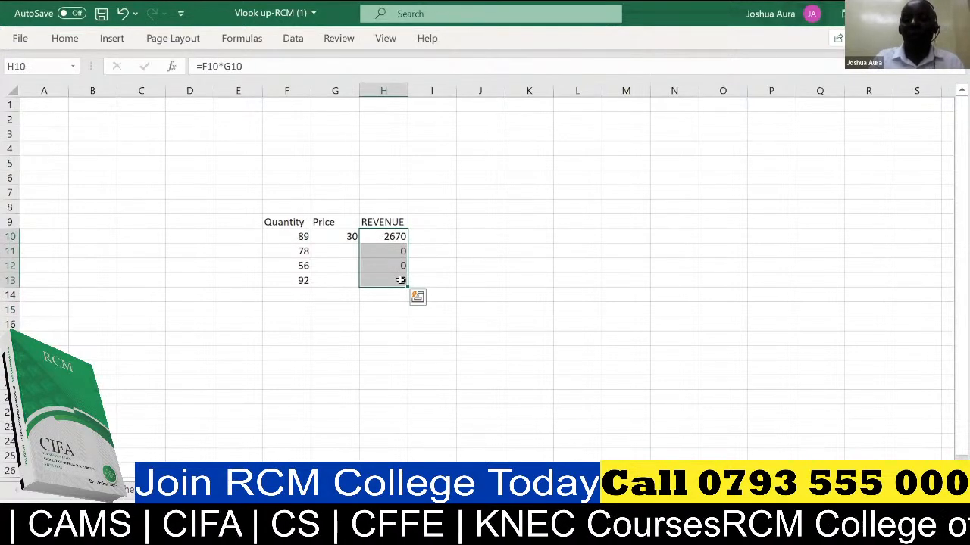
pyautogui.press('Delete')
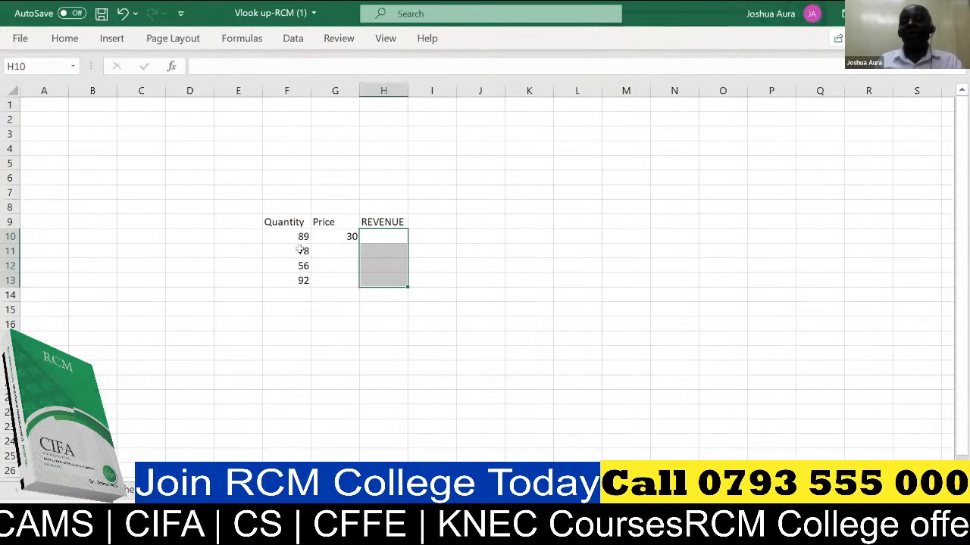
pyautogui.click(322, 321)
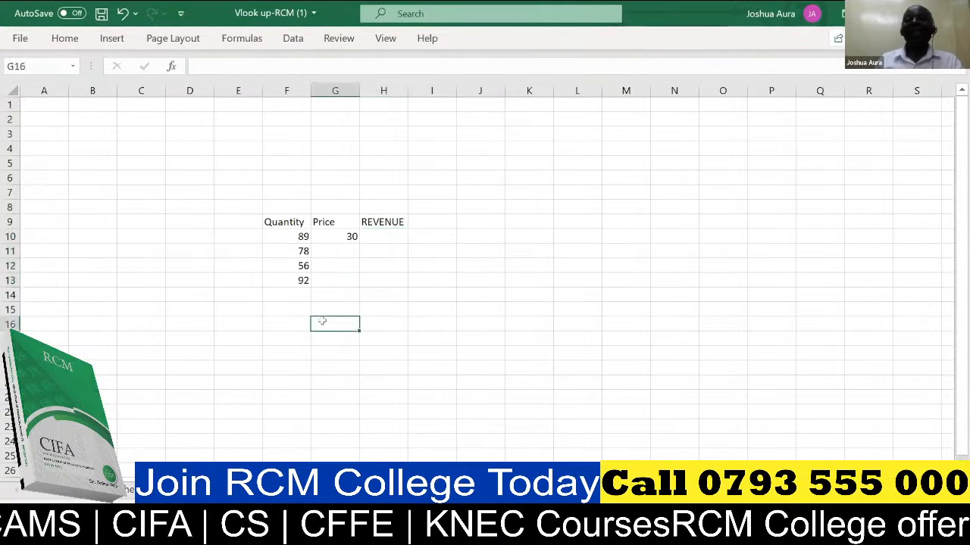
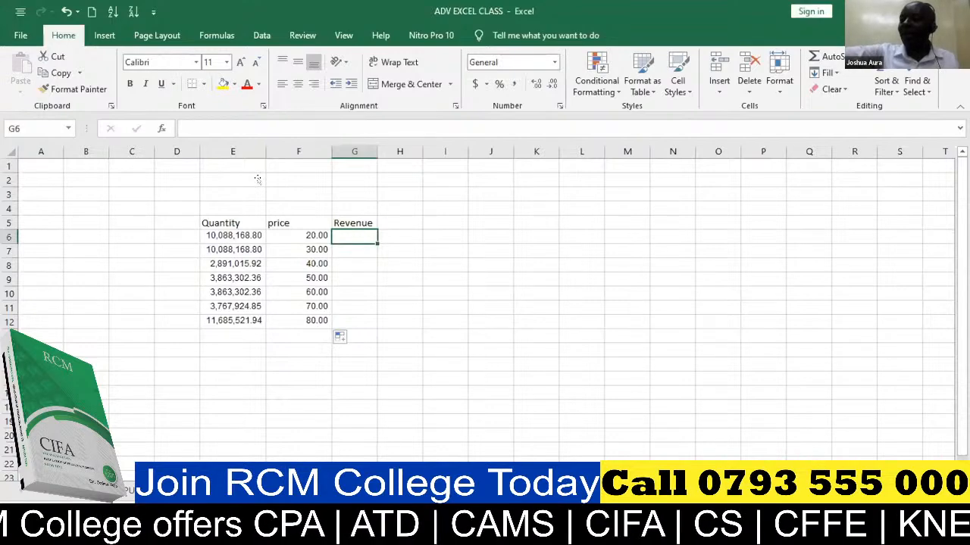
# Step: Undo to show Quantity and price as whole numbers, then open and close the File view
pyautogui.hotkey('ctrl', 'z')
pyautogui.hotkey('ctrl', 'z')
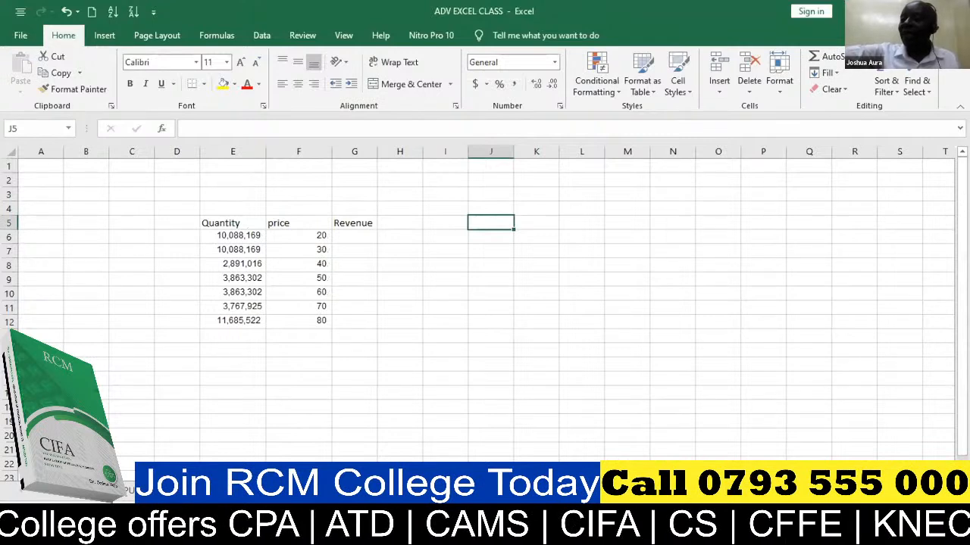
pyautogui.press('Down')
pyautogui.press('Down')
pyautogui.press('Down')
pyautogui.press('Down')
pyautogui.press('Left')
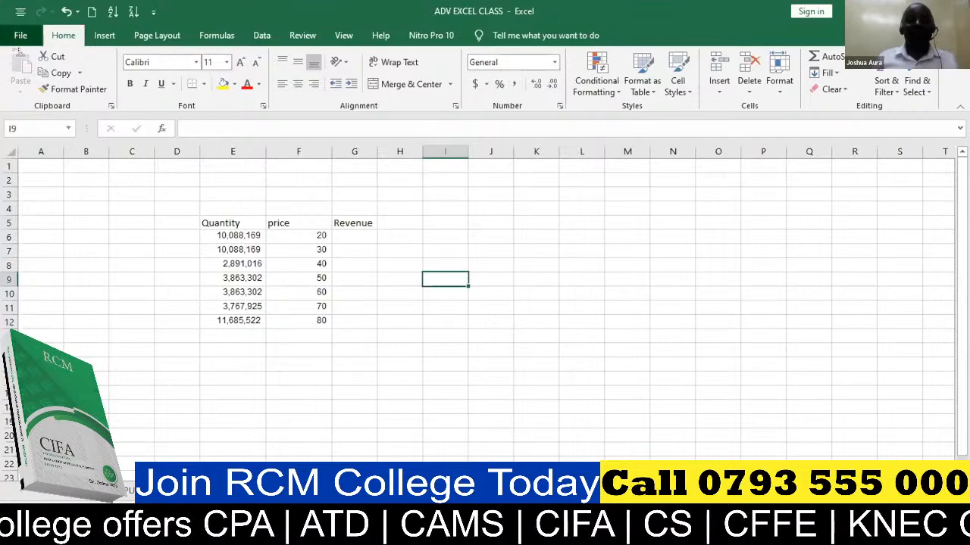
pyautogui.click(21, 35)
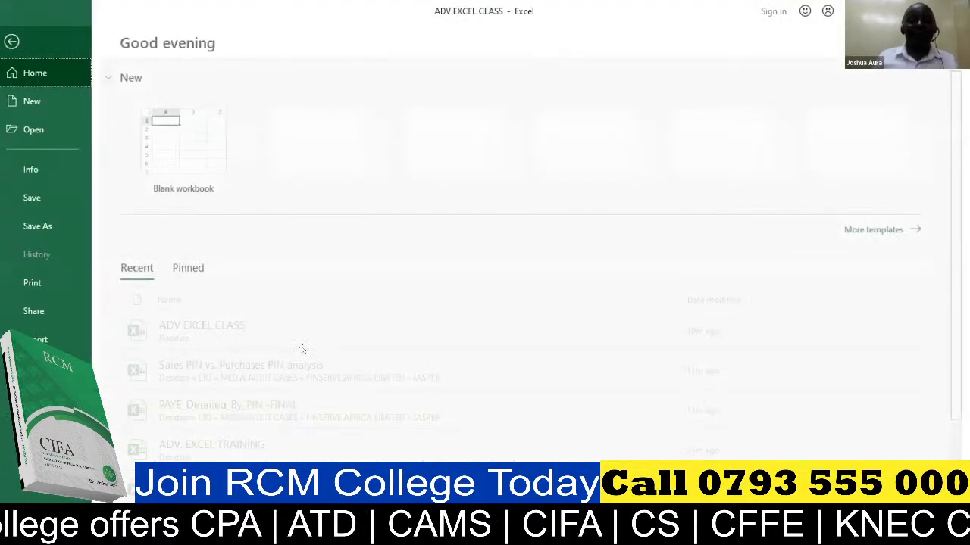
pyautogui.press('Escape')
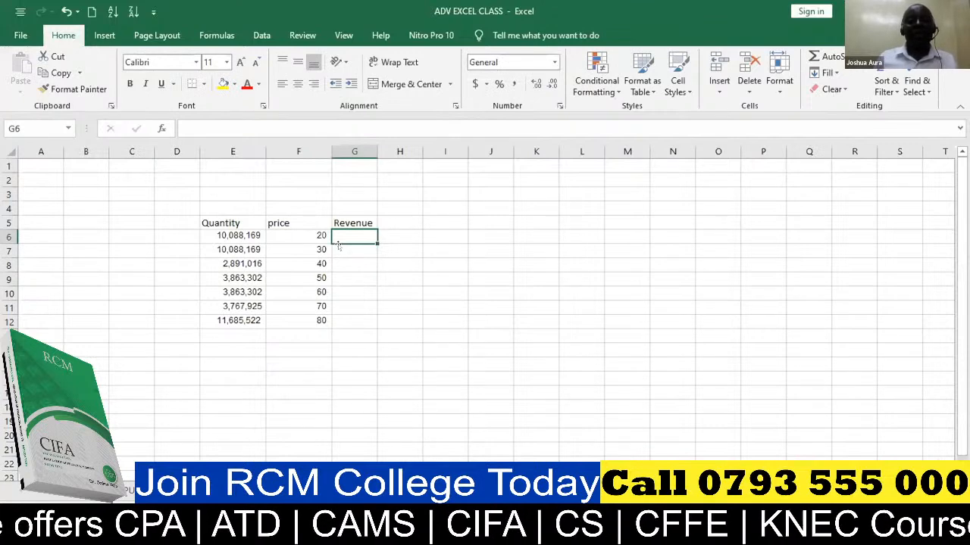
# Step: Enter the revenue formula =F6*E6 in G6
pyautogui.click(354, 277)
pyautogui.click(347, 235)
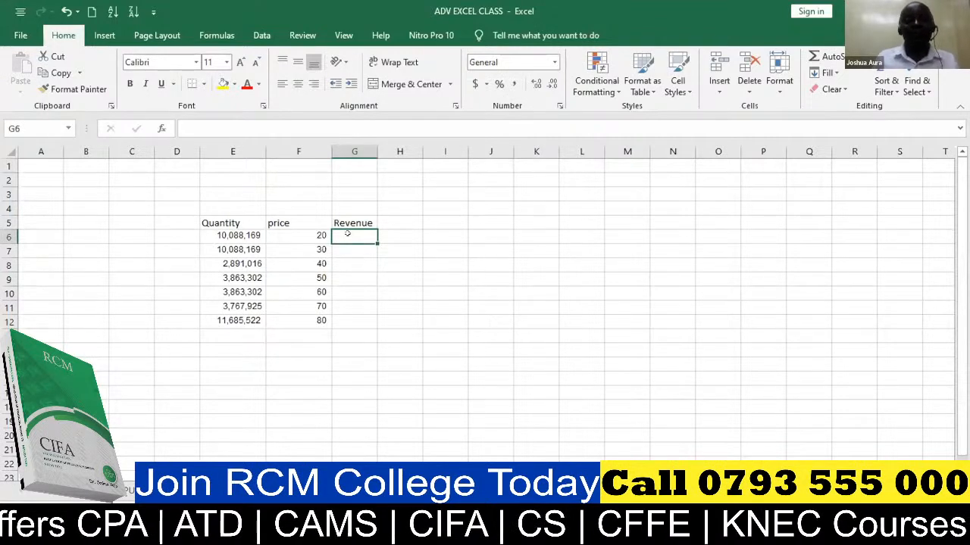
pyautogui.write('=')
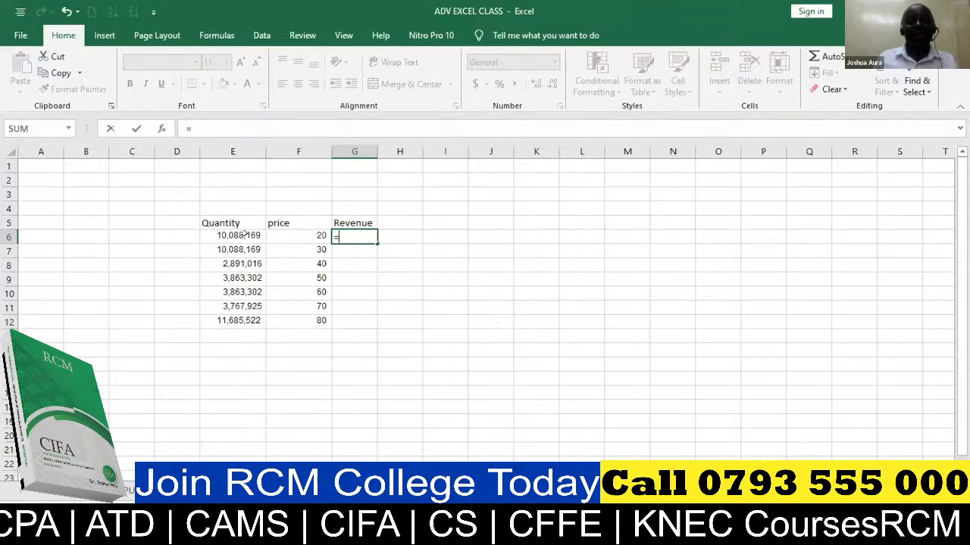
pyautogui.click(295, 234)
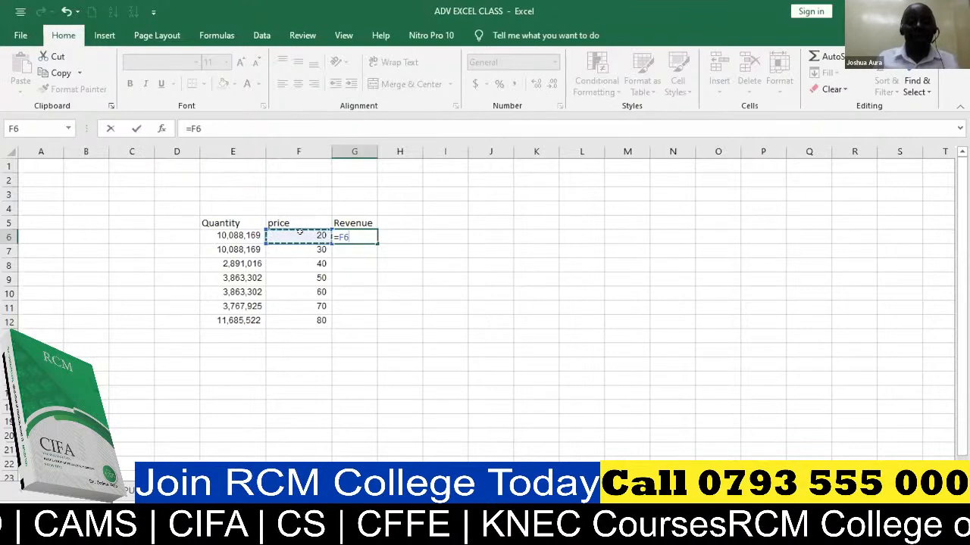
pyautogui.write('*')
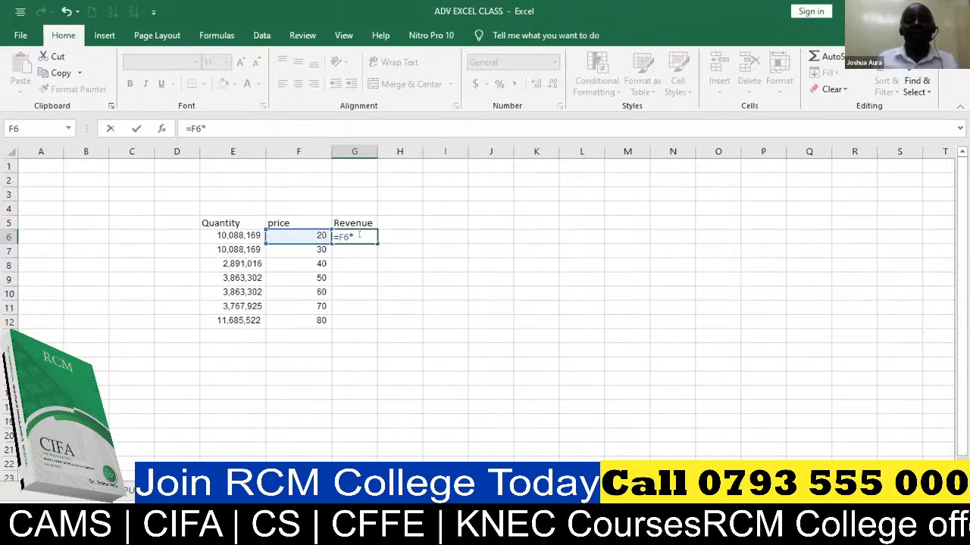
pyautogui.press('Left')
pyautogui.press('Left')
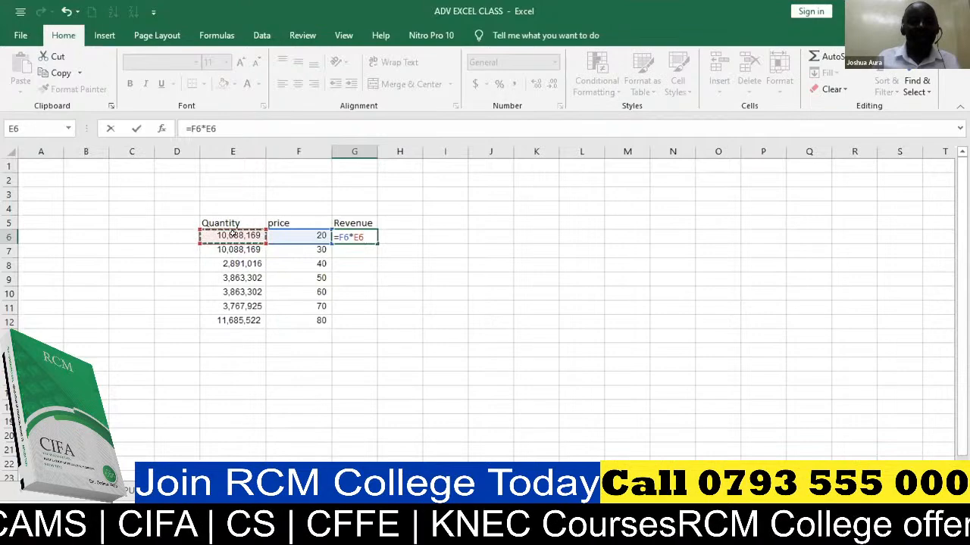
pyautogui.press('Return')
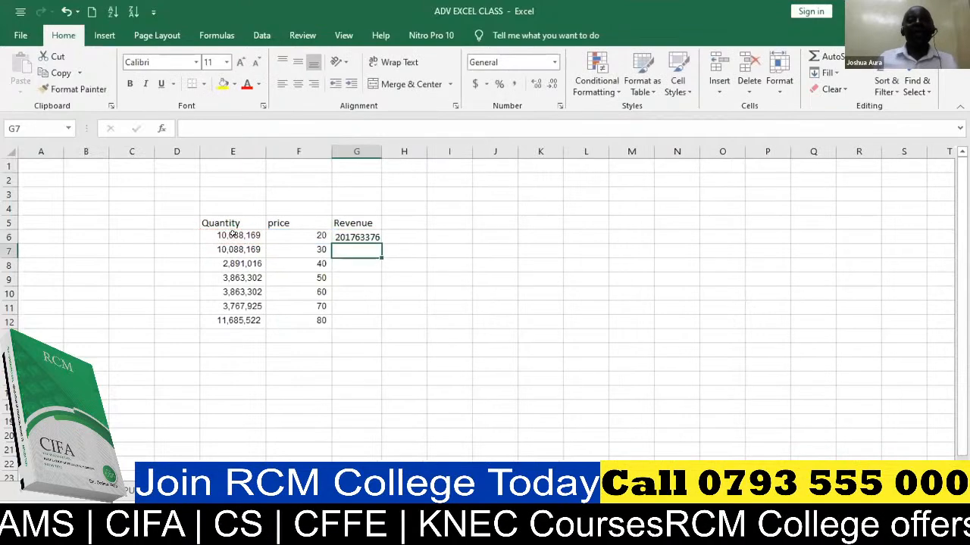
# Step: Copy the G6 revenue formula down to G12
pyautogui.click(370, 237)
pyautogui.doubleClick(381, 242)
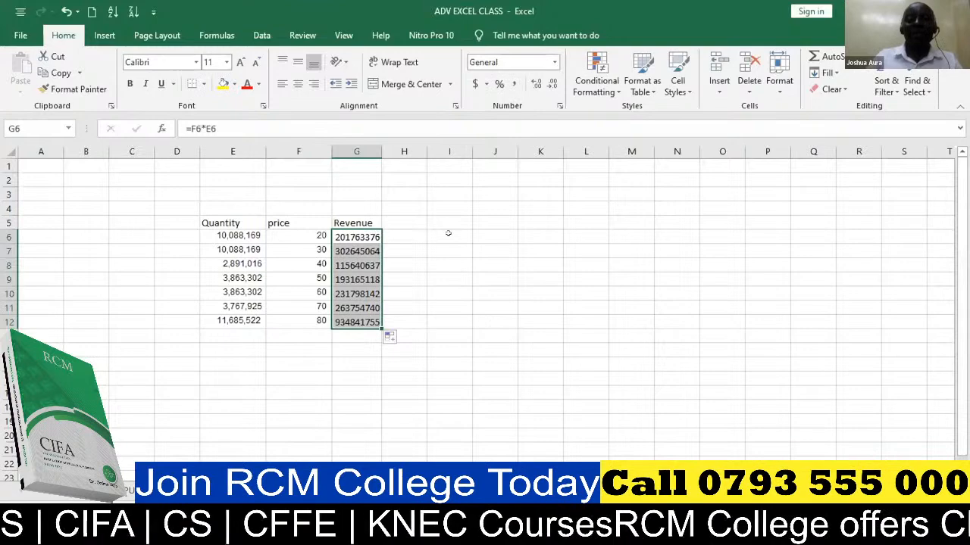
pyautogui.click(448, 233)
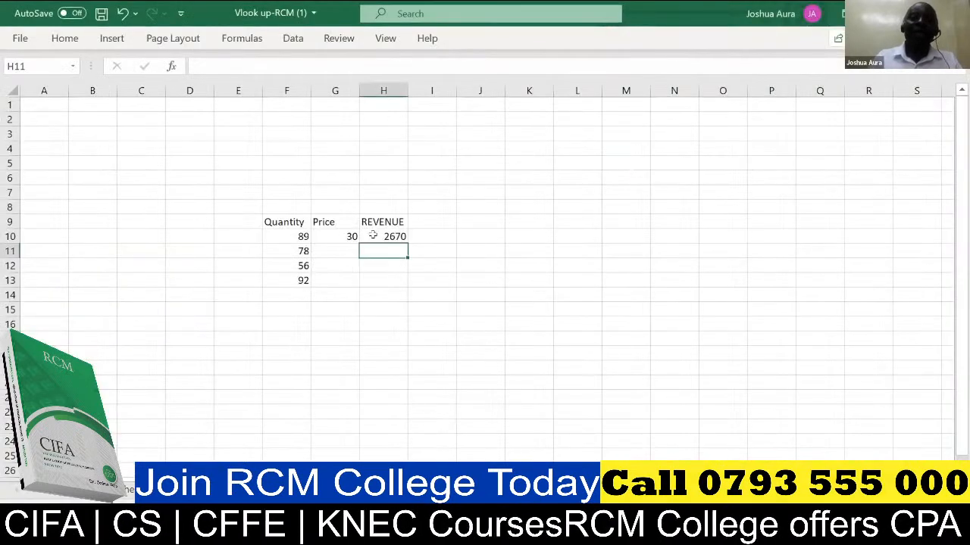
# Step: Fill the H10 formula =G10*F10 down to H13, then select price cell G10
pyautogui.click(385, 235)
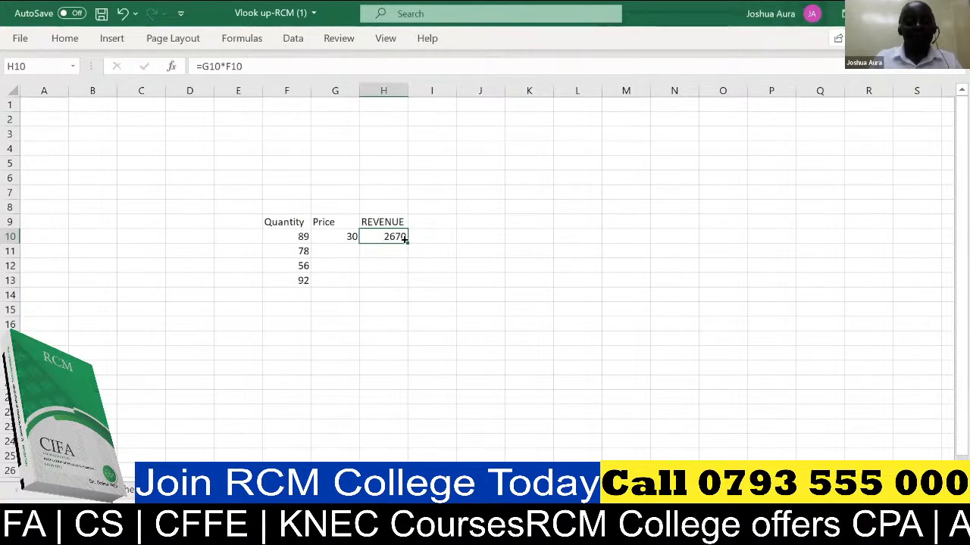
pyautogui.doubleClick(407, 240)
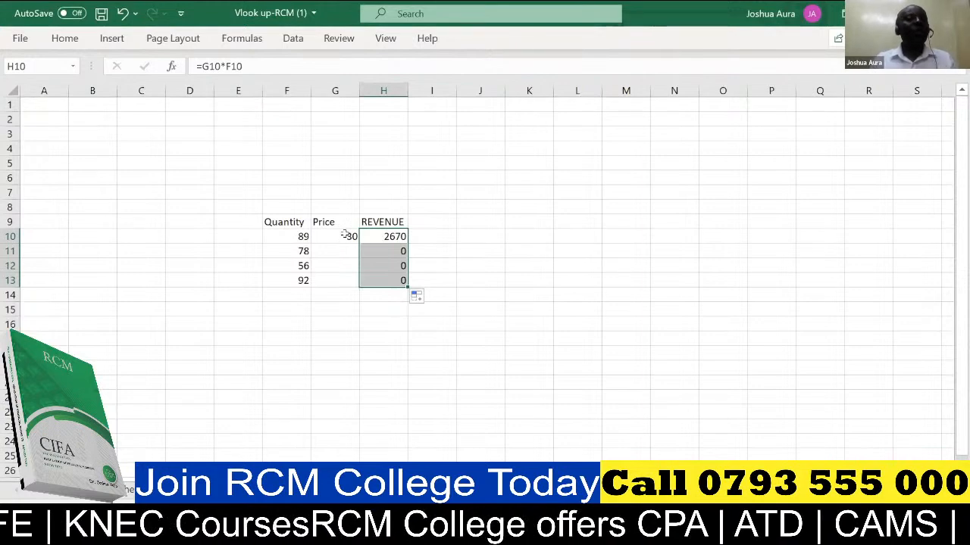
pyautogui.click(393, 231)
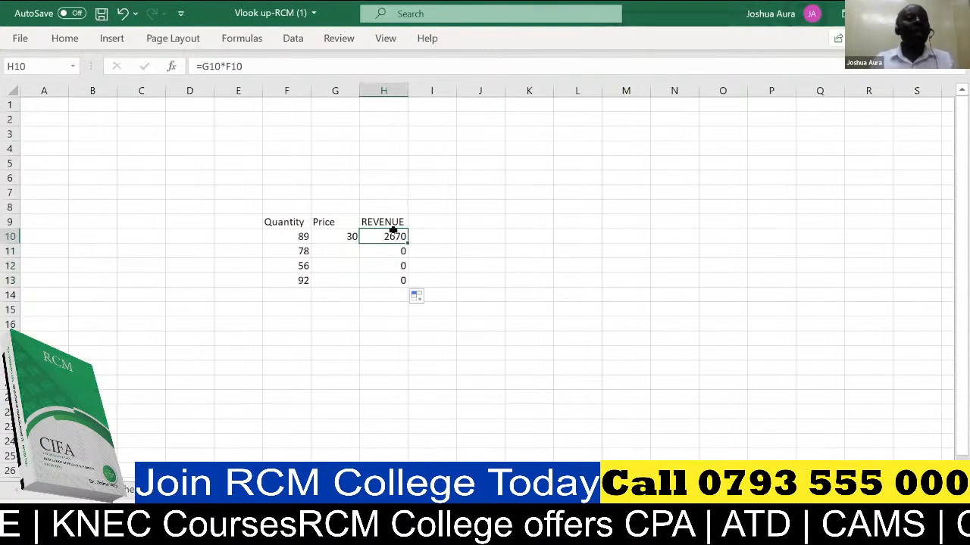
pyautogui.click(343, 235)
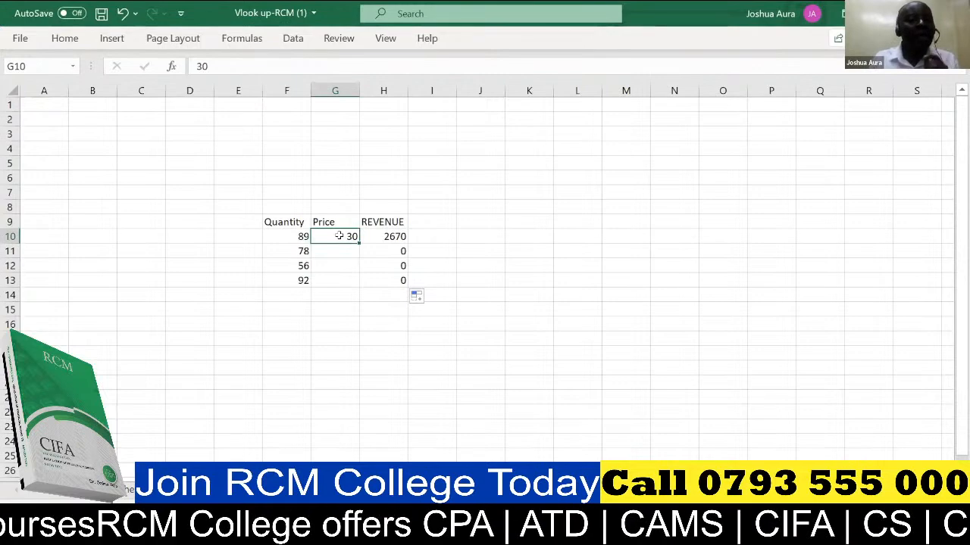
# Step: Change the H10 formula to =$G$10*F10 so the price reference is absolute
pyautogui.click(391, 234)
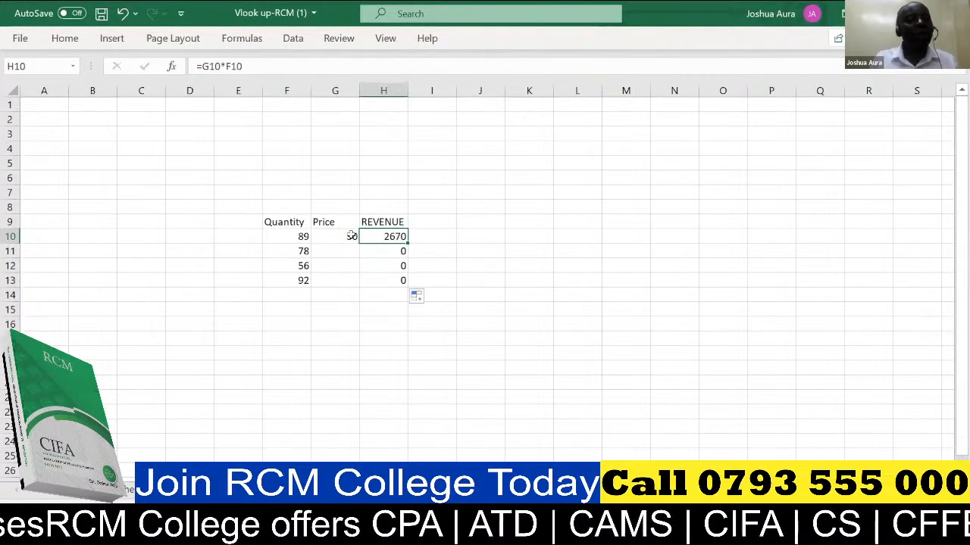
pyautogui.click(204, 68)
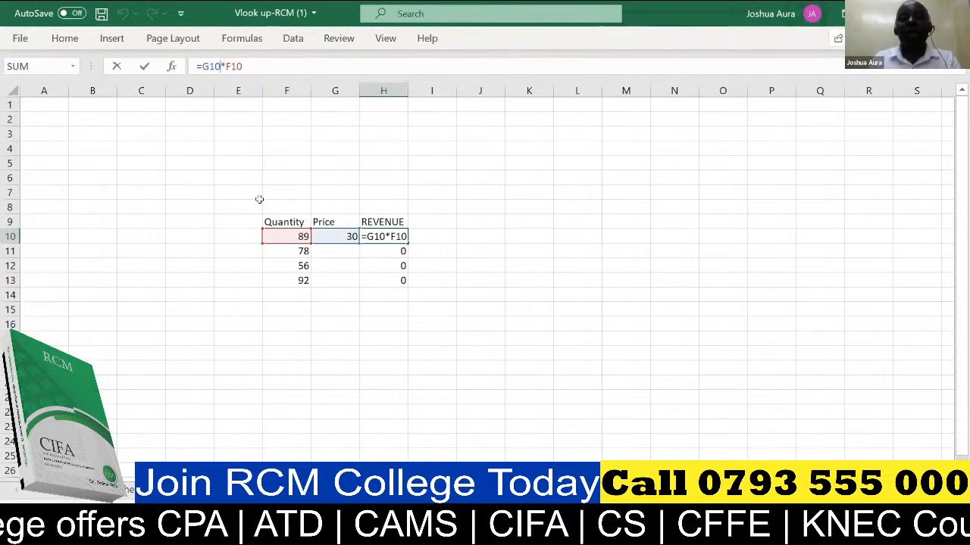
pyautogui.press('F4')
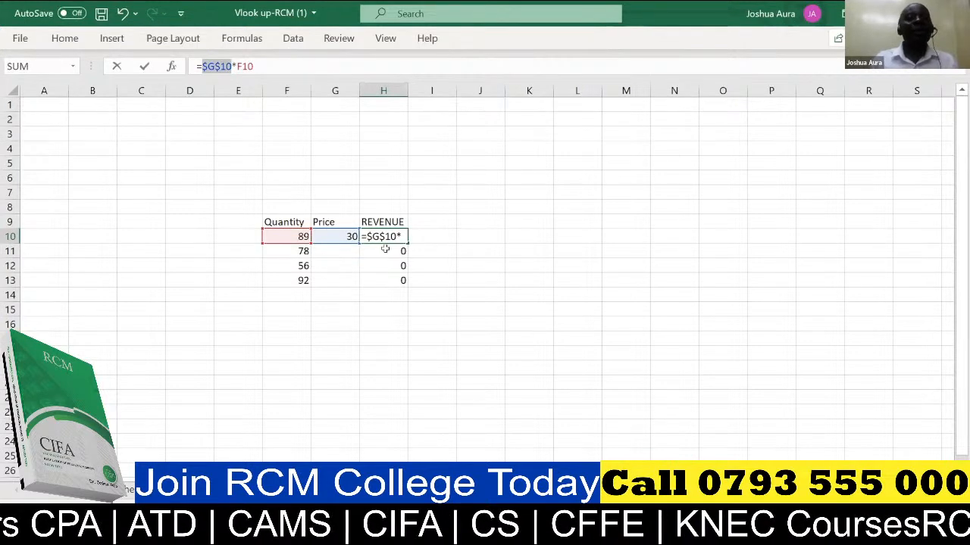
pyautogui.press('Return')
pyautogui.click(395, 236)
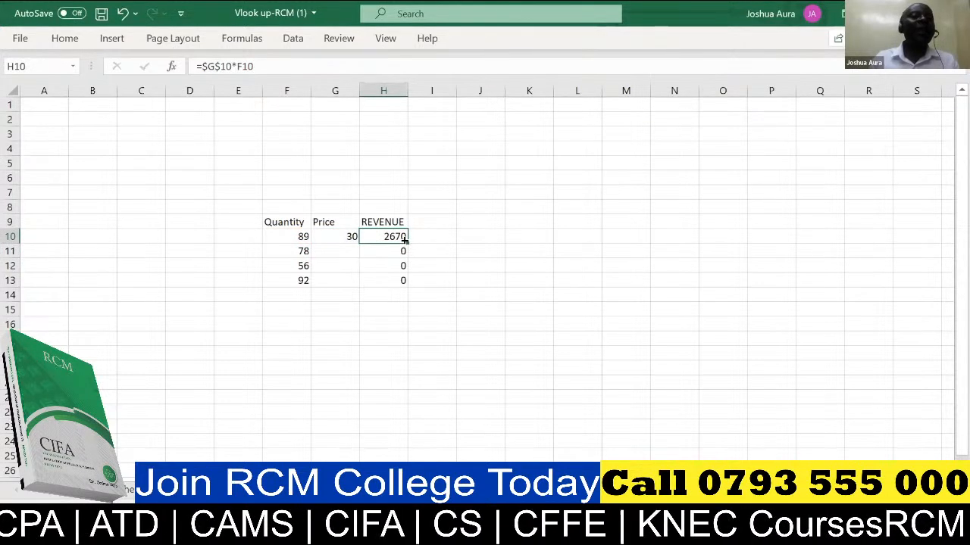
# Step: Extend the fixed-price formula to H13, then delete the results in H10:H13
pyautogui.moveTo(406, 240); pyautogui.dragTo(407, 285)
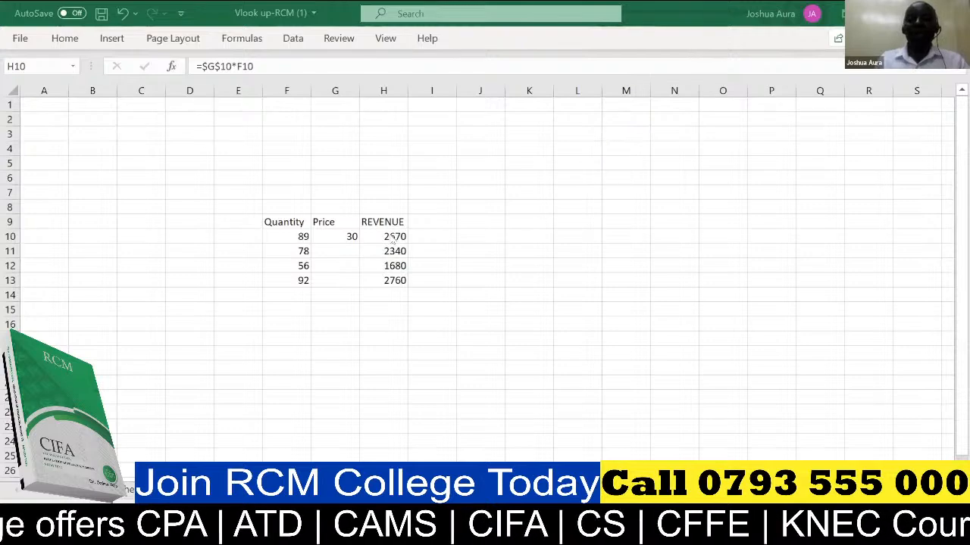
pyautogui.hotkey('ctrl', 'shift', 'Down')
pyautogui.press('Delete')
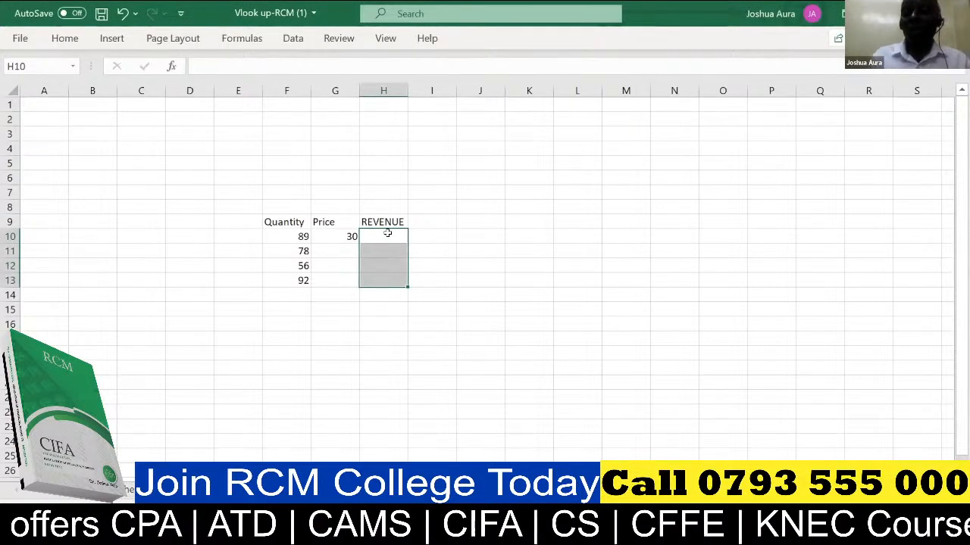
# Step: Enter =$G$10*F10 in H10, giving revenue 2670
pyautogui.click(387, 235)
pyautogui.write('=')
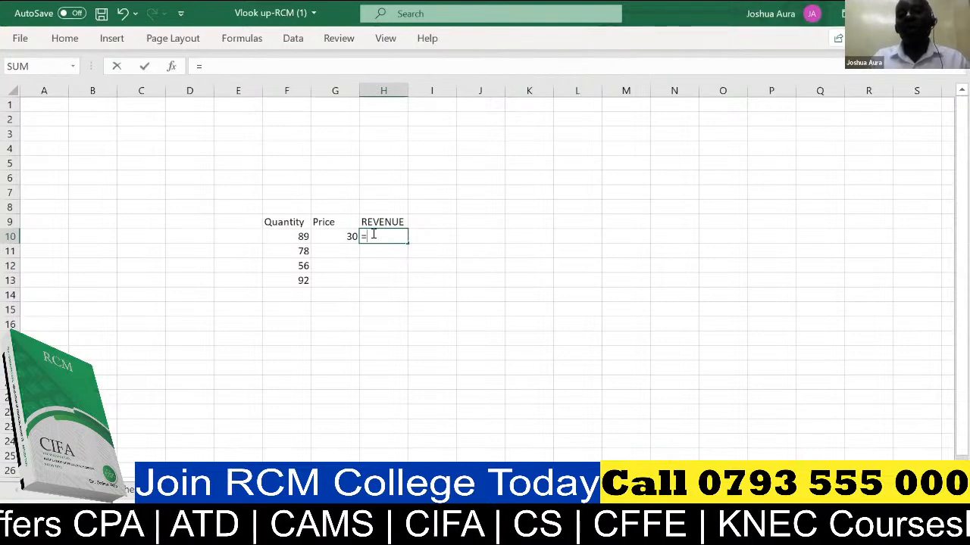
pyautogui.click(336, 235)
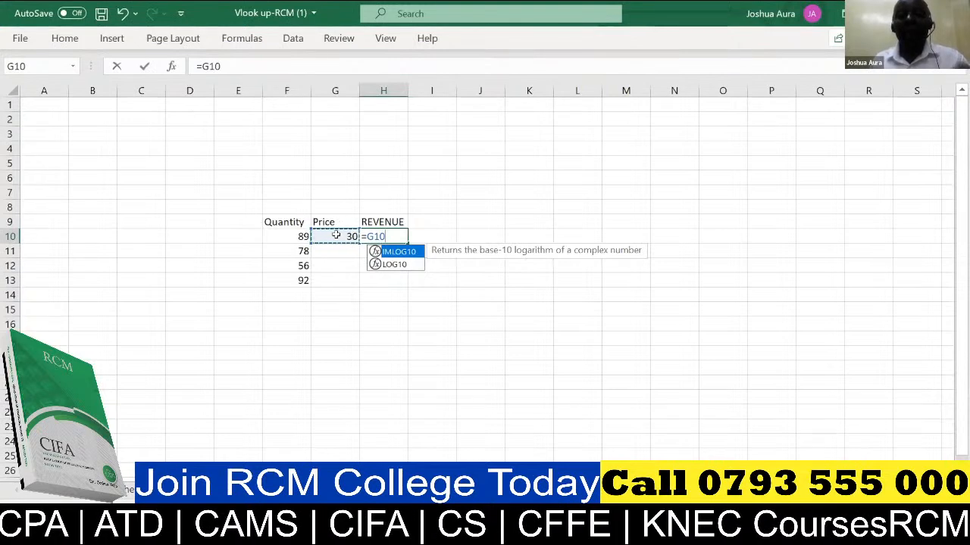
pyautogui.press('F4')
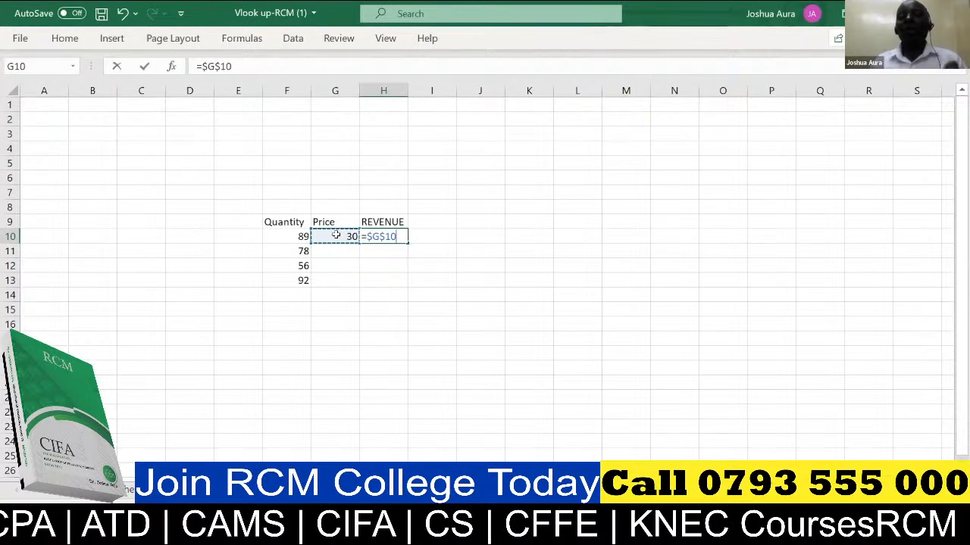
pyautogui.write('*')
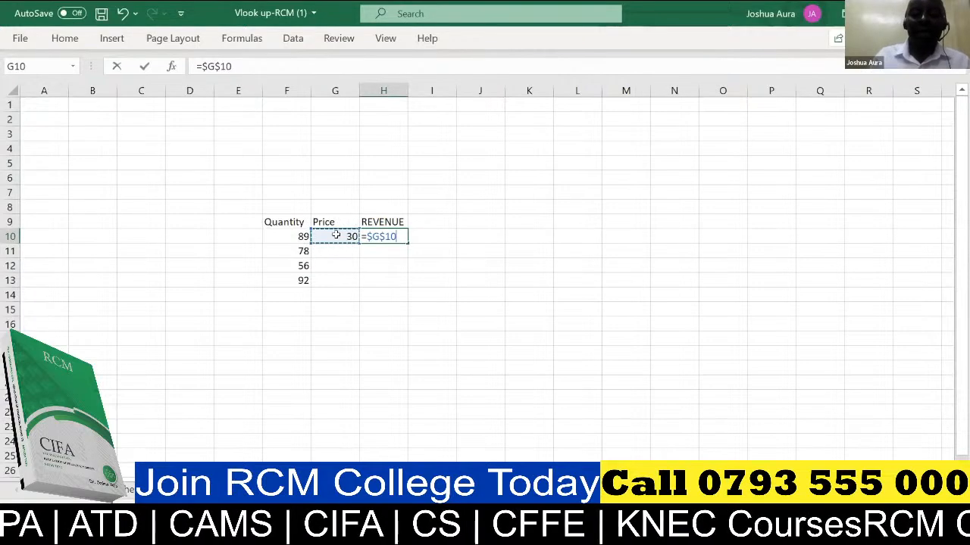
pyautogui.click(300, 236)
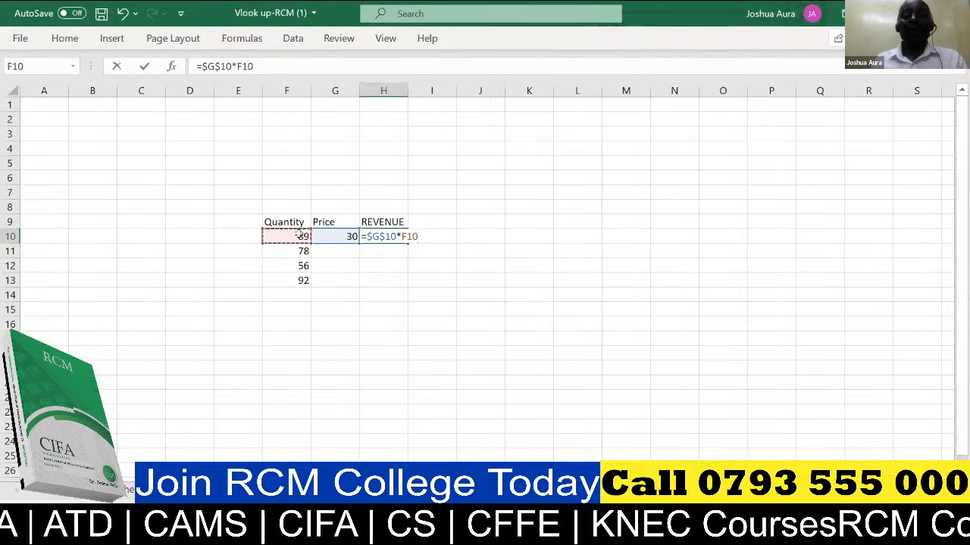
pyautogui.press('Return')
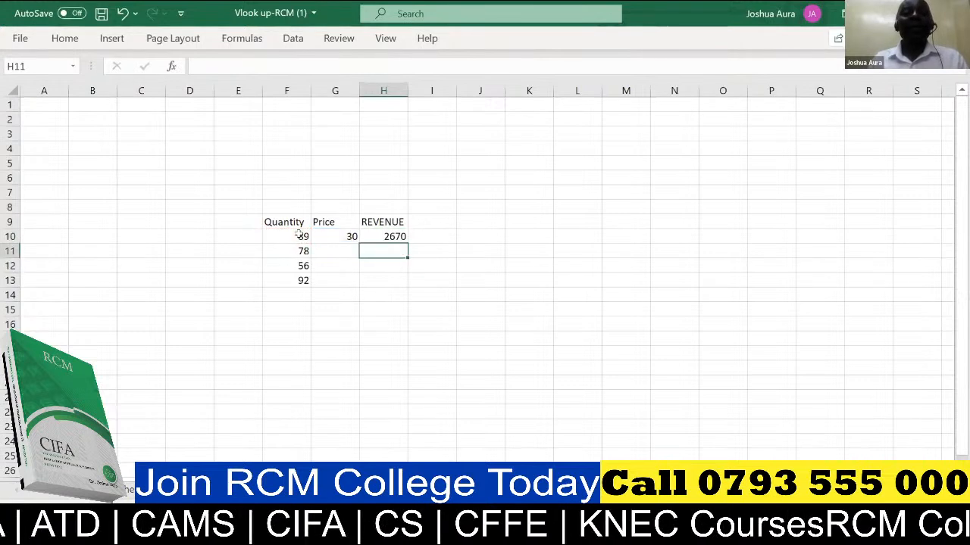
pyautogui.click(392, 235)
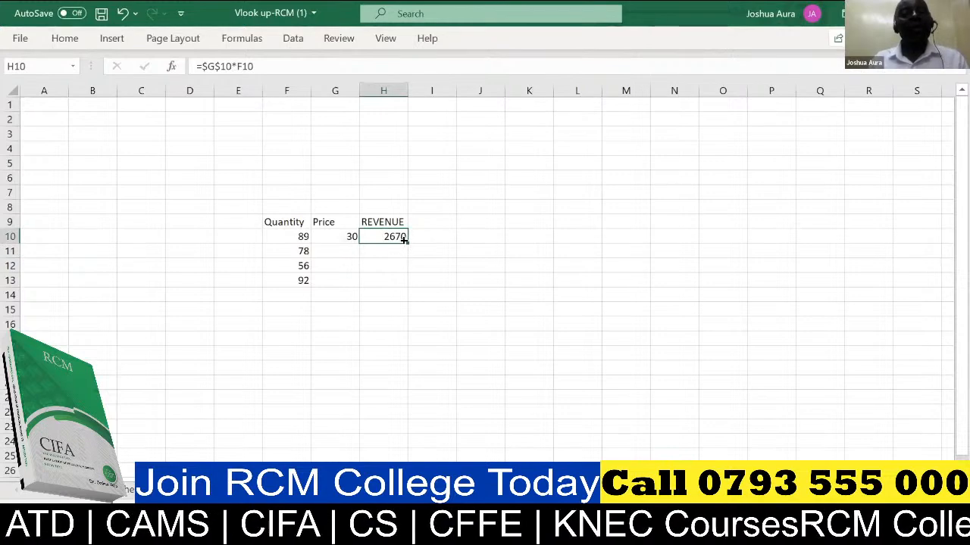
# Step: Fill the H10 formula down to H13 for 2340, 1680 and 2760, then start a new workbook
pyautogui.doubleClick(406, 240)
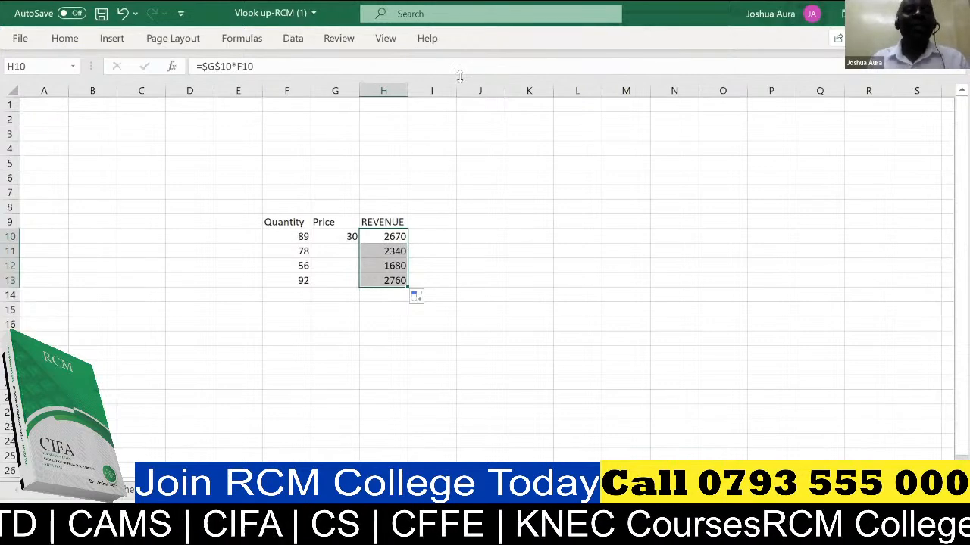
pyautogui.hotkey('ctrl', 'n')
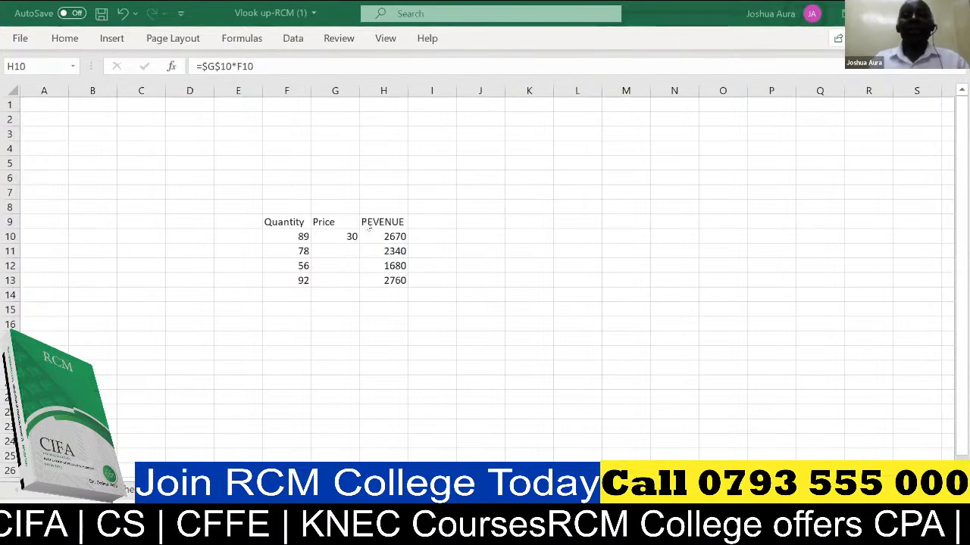
# Step: Clear the Quantity, Price and REVENUE table in F9:H13
pyautogui.click(270, 216)
pyautogui.moveTo(270, 217)
pyautogui.mouseDown()
pyautogui.moveTo(400, 221)
pyautogui.moveTo(394, 283)
pyautogui.moveTo(384, 281)
pyautogui.mouseUp()
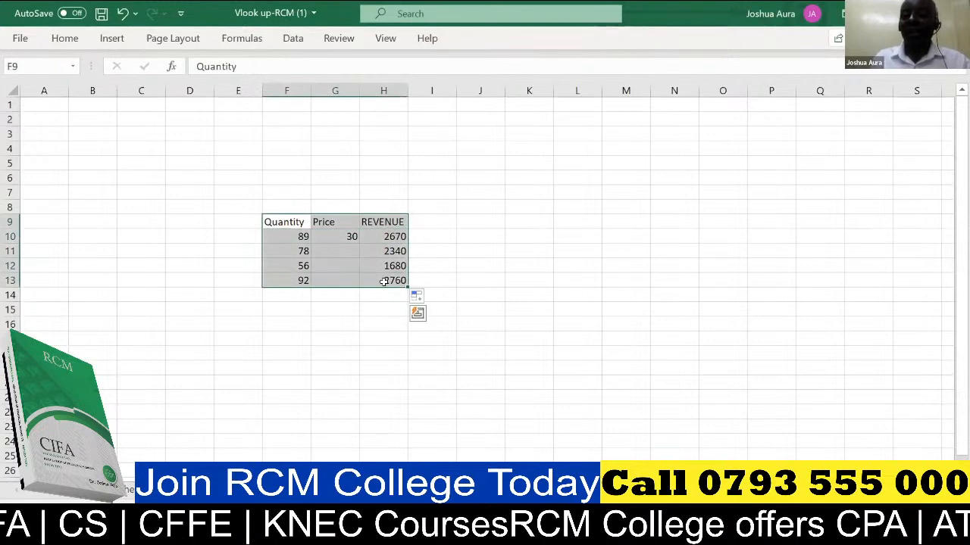
pyautogui.press('Delete')
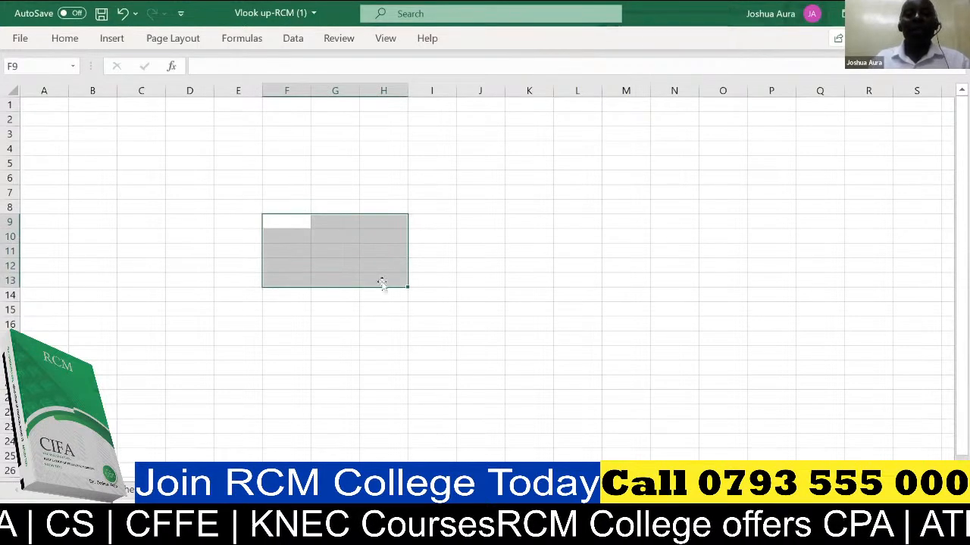
pyautogui.click(247, 217)
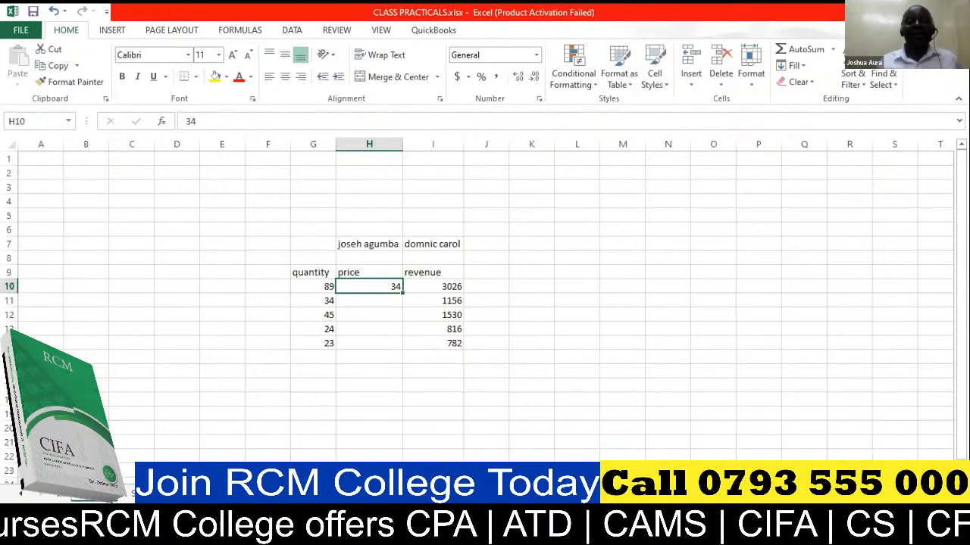
# Step: Enter the starting value 1 in M7
pyautogui.click(296, 402)
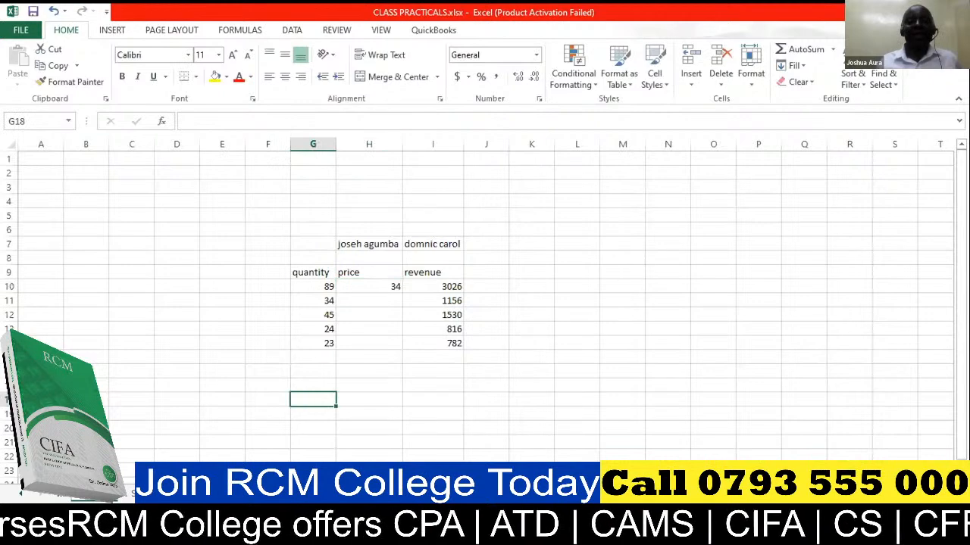
pyautogui.click(632, 245)
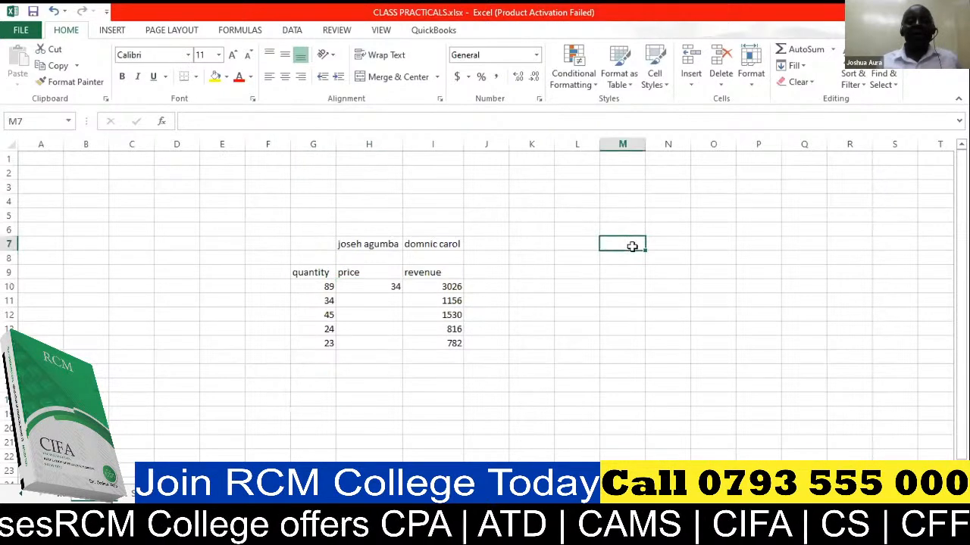
pyautogui.write('1')
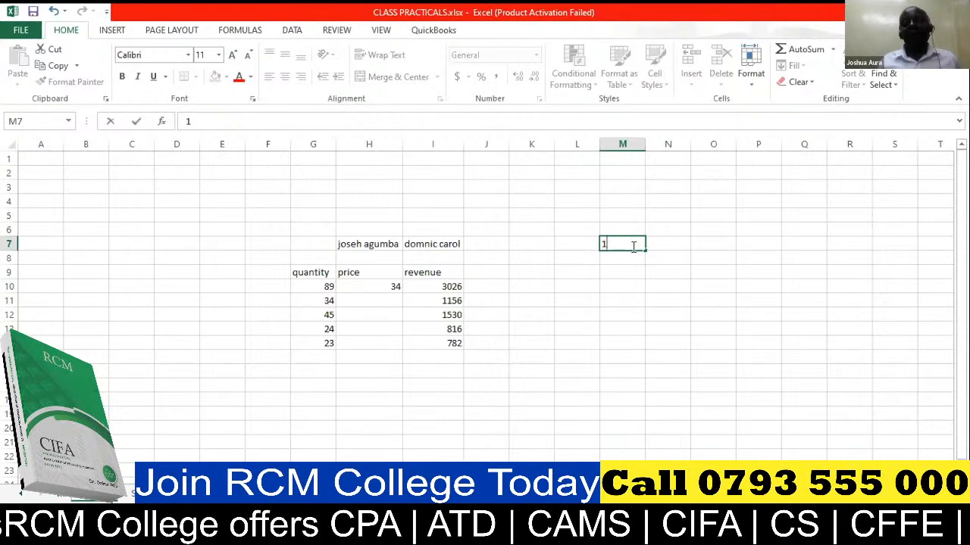
pyautogui.press('alt')
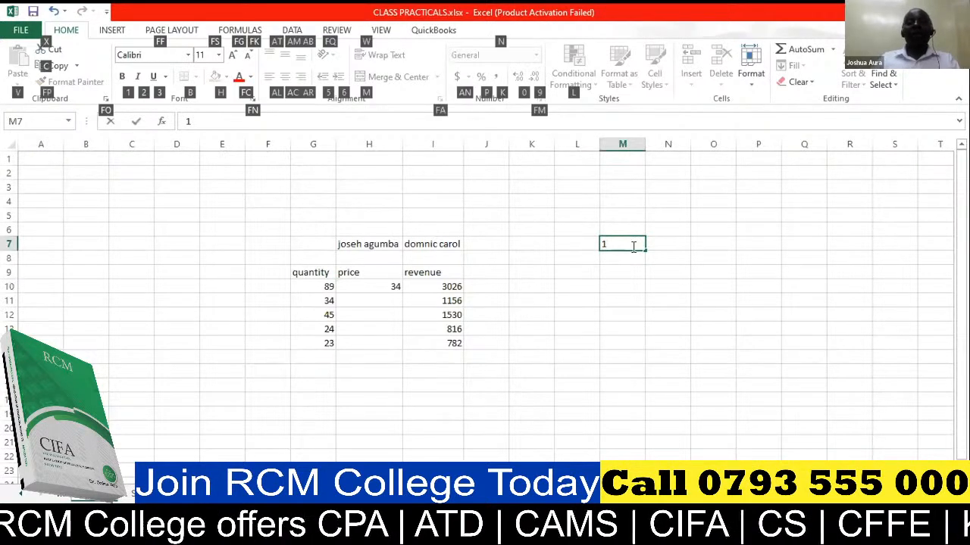
pyautogui.press('f')
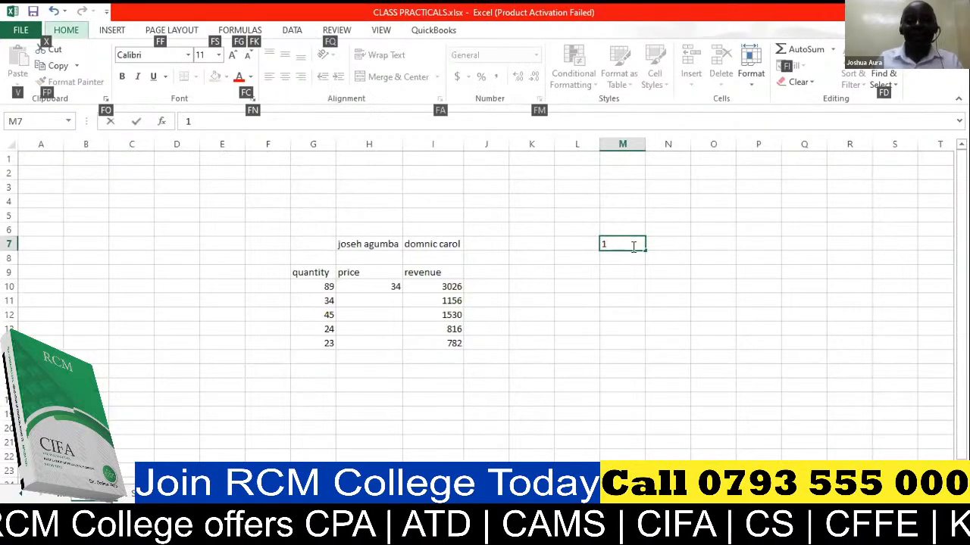
pyautogui.press('s')
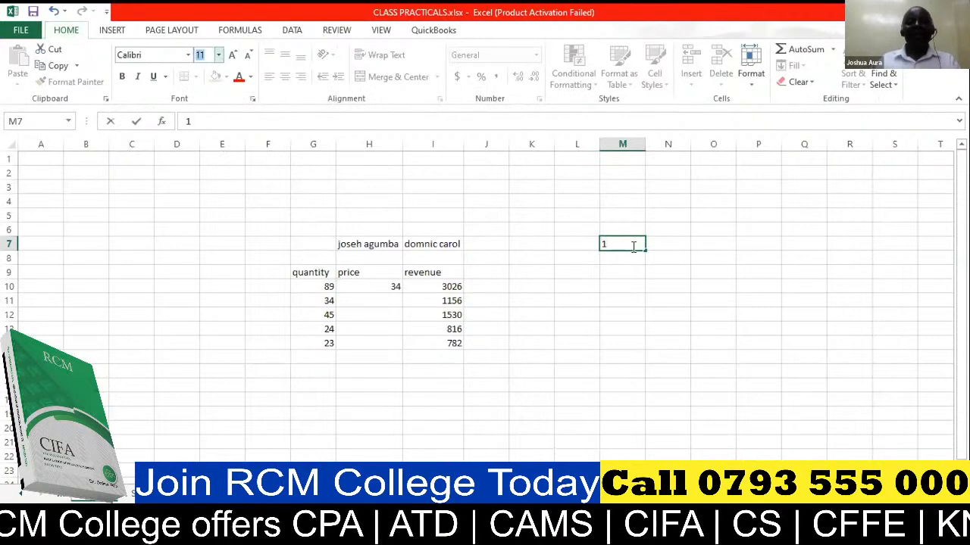
pyautogui.press('Escape')
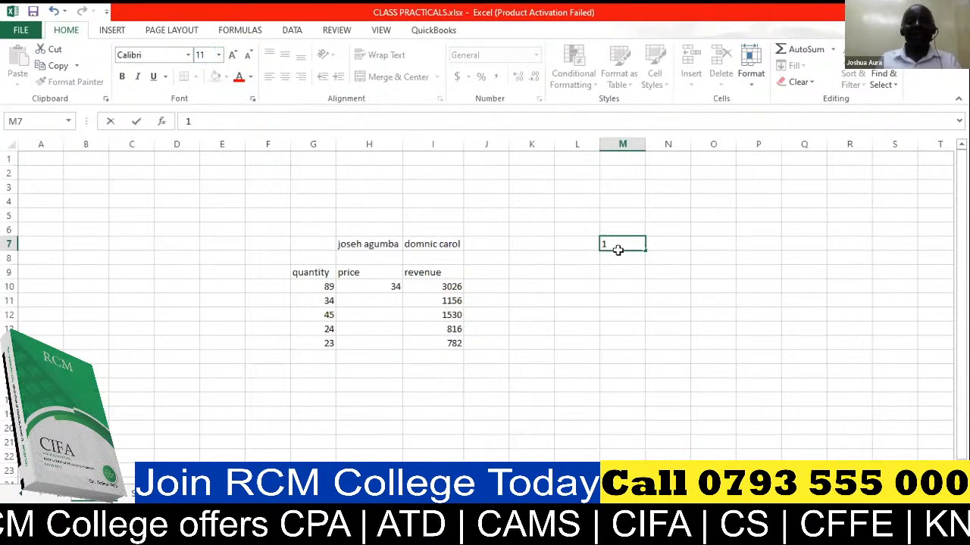
pyautogui.press('Return')
pyautogui.click(618, 245)
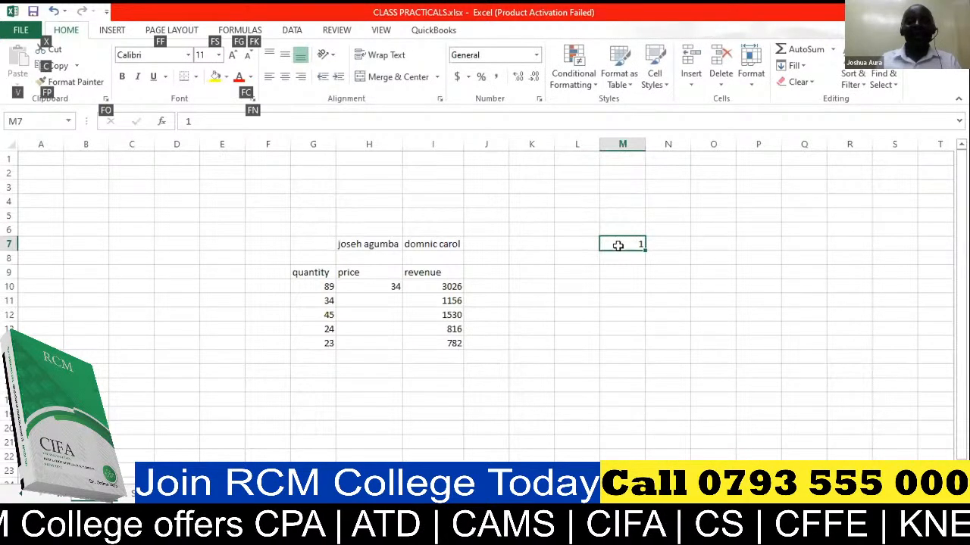
# Step: Fill a column series from M7 with stop value 9 via Fill > Series
pyautogui.hotkey('alt', 'h')
pyautogui.press('f')
pyautogui.press('i')
pyautogui.press('s')
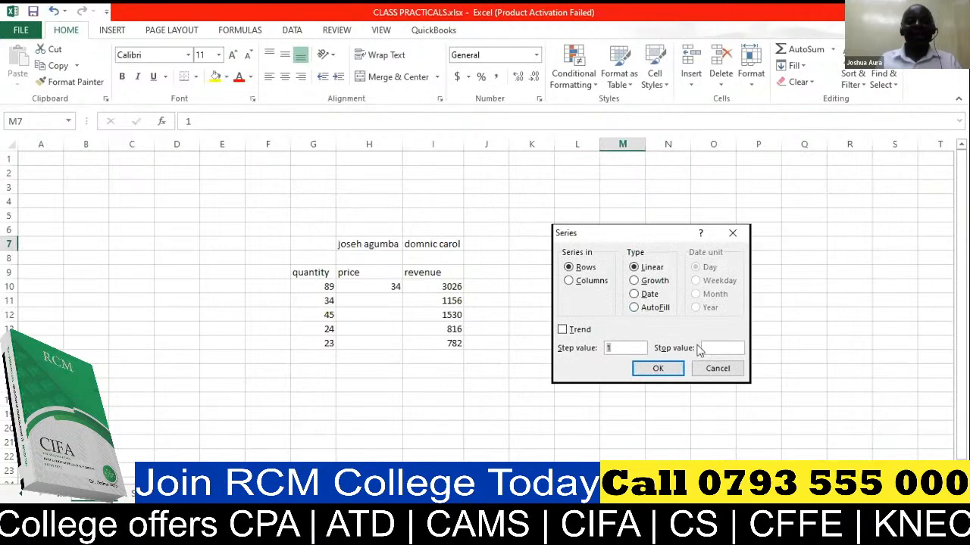
pyautogui.click(569, 281)
pyautogui.click(715, 349)
pyautogui.write('9')
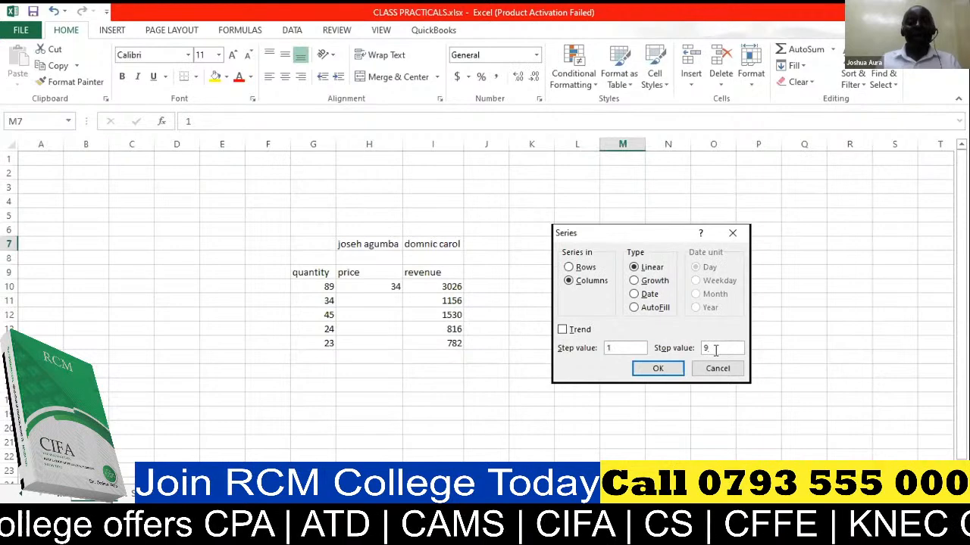
pyautogui.click(656, 369)
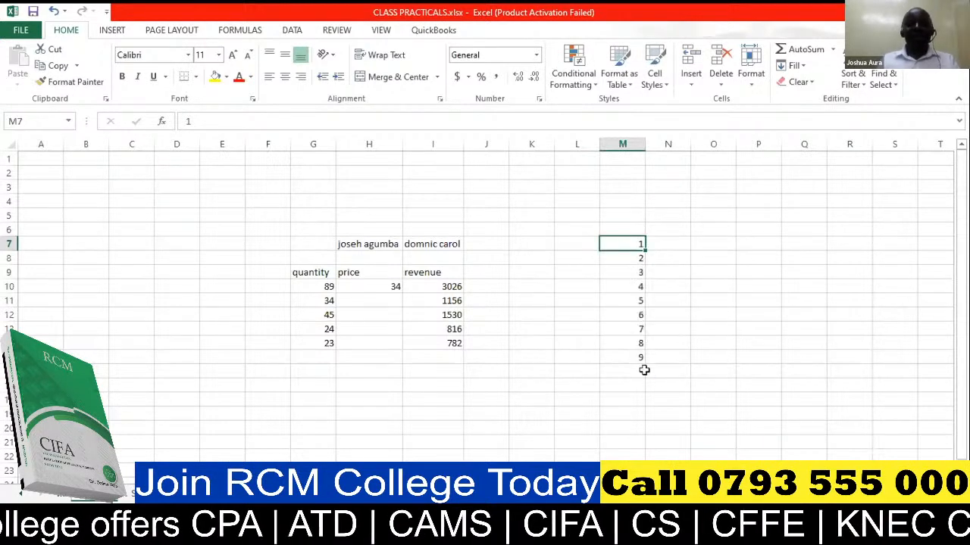
# Step: Generate a row series from N6 with stop value 9 via Fill > Series
pyautogui.click(669, 229)
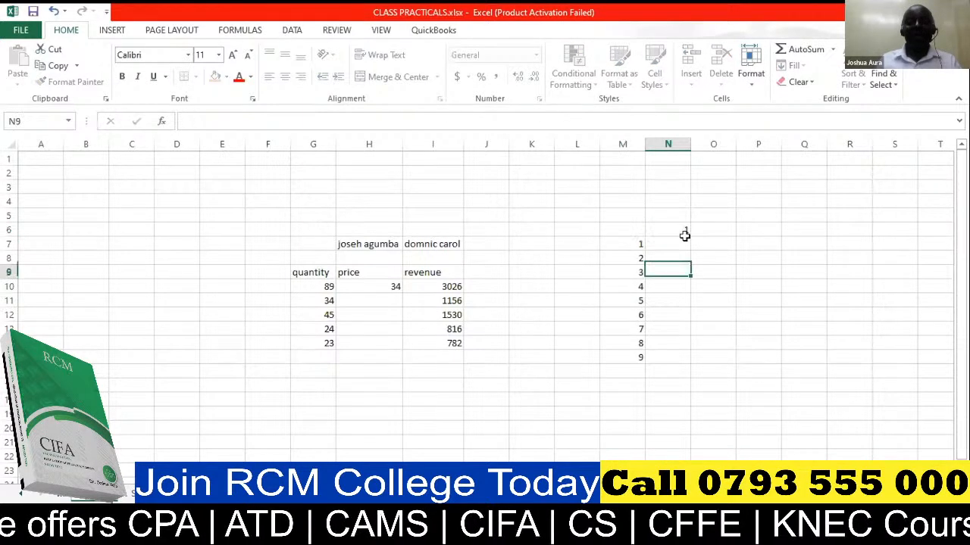
pyautogui.press('Down')
pyautogui.press('Down')
pyautogui.press('Up')
pyautogui.press('Up')
pyautogui.press('Up')
pyautogui.press('Down')
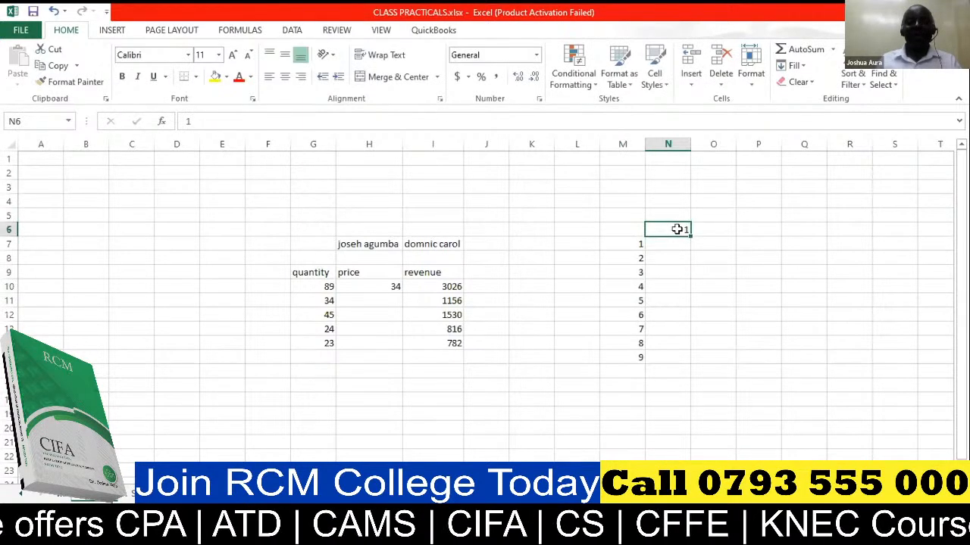
pyautogui.hotkey('alt', 'h')
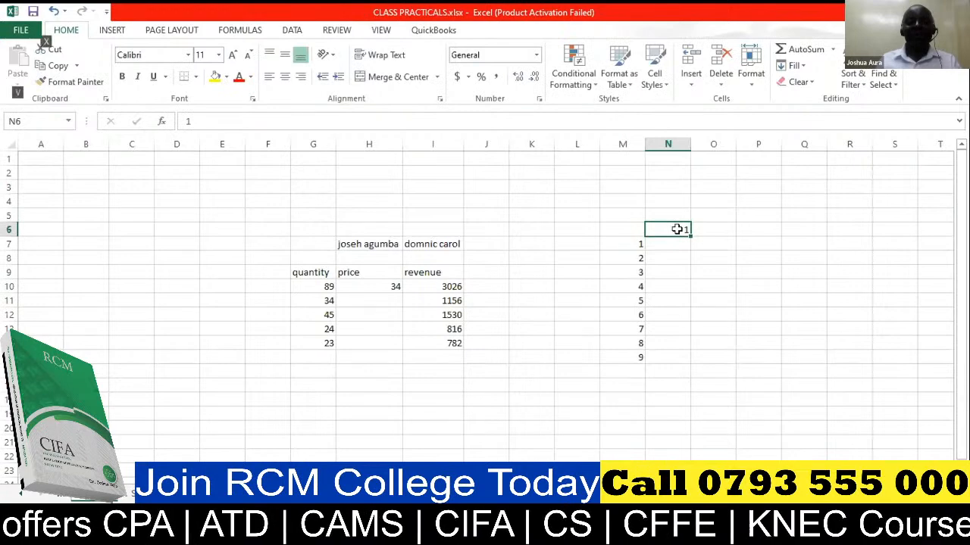
pyautogui.press('f')
pyautogui.press('i')
pyautogui.press('s')
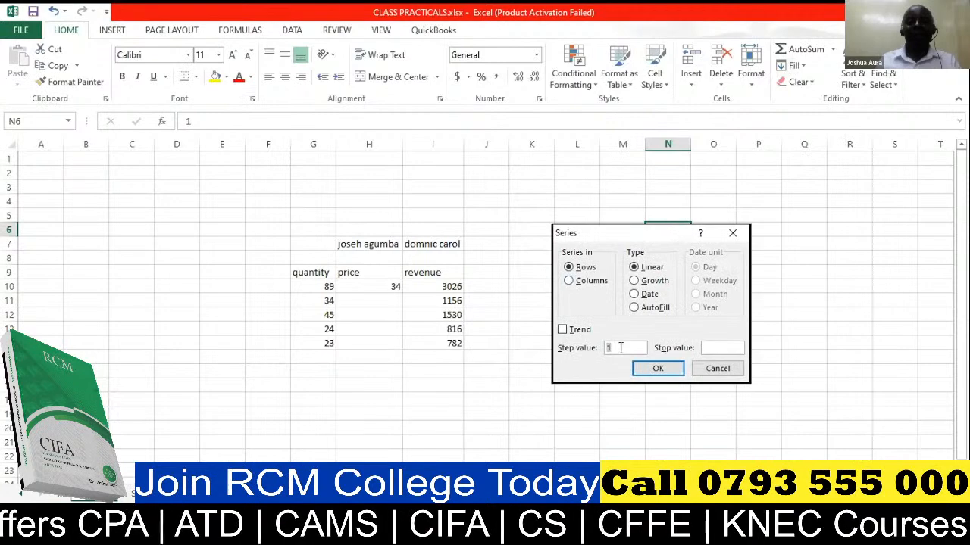
pyautogui.click(727, 349)
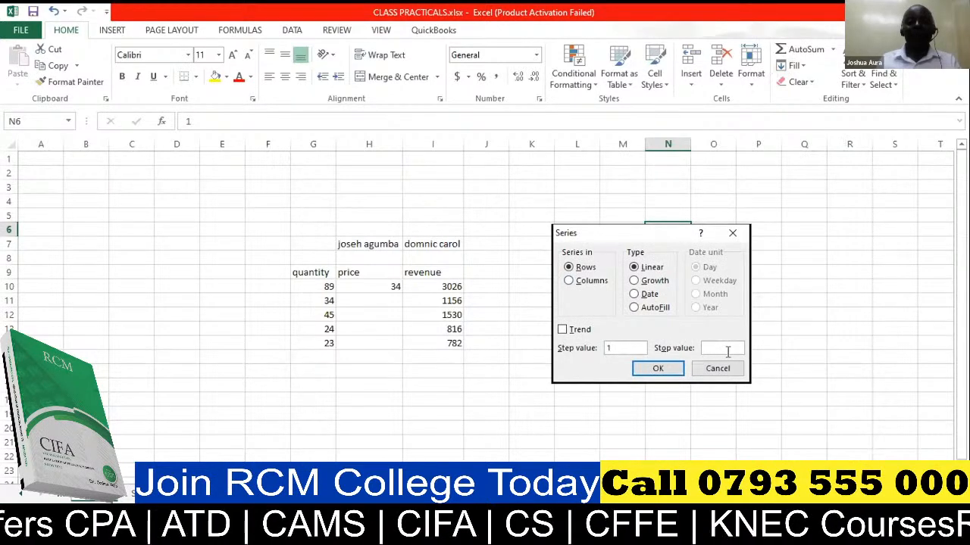
pyautogui.write('9')
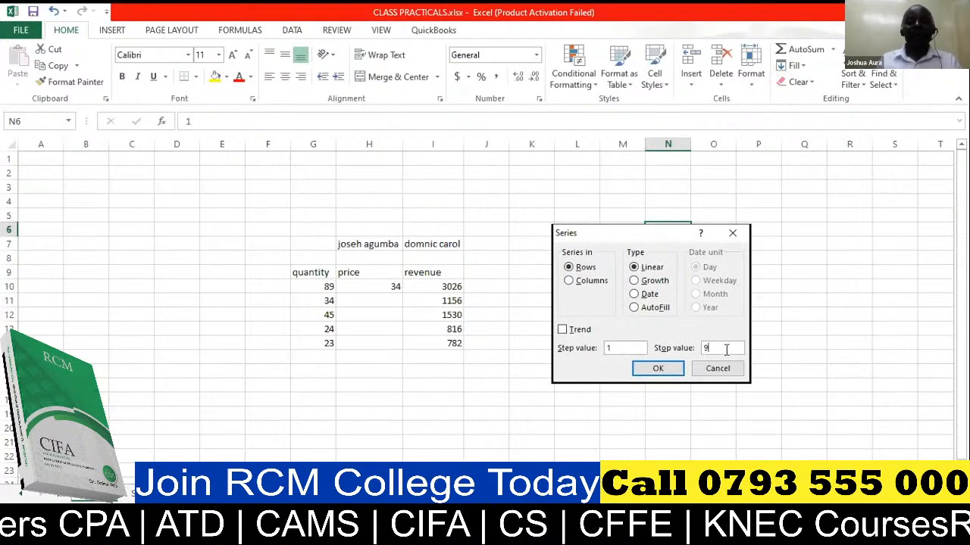
pyautogui.click(658, 369)
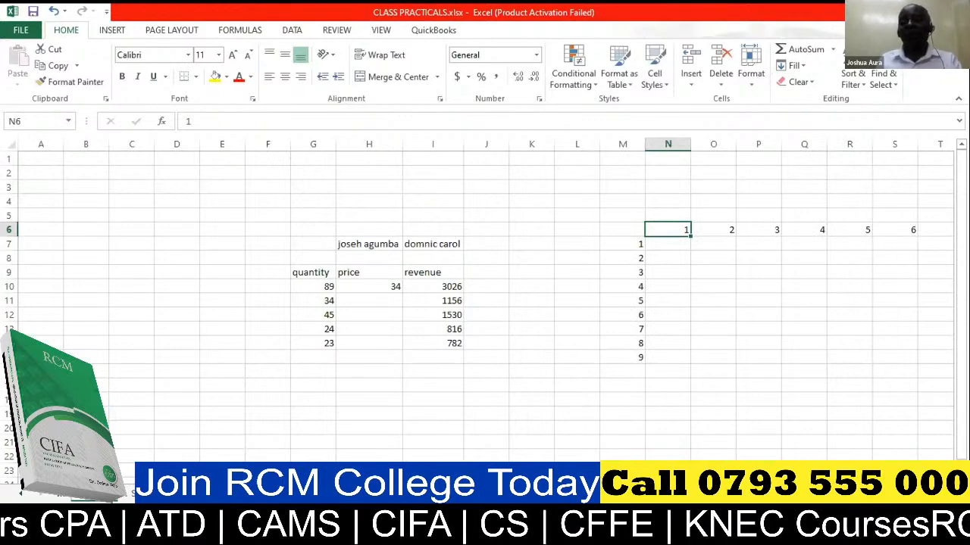
pyautogui.hscroll(2, 485, 303)
pyautogui.hscroll(1, 485, 303)
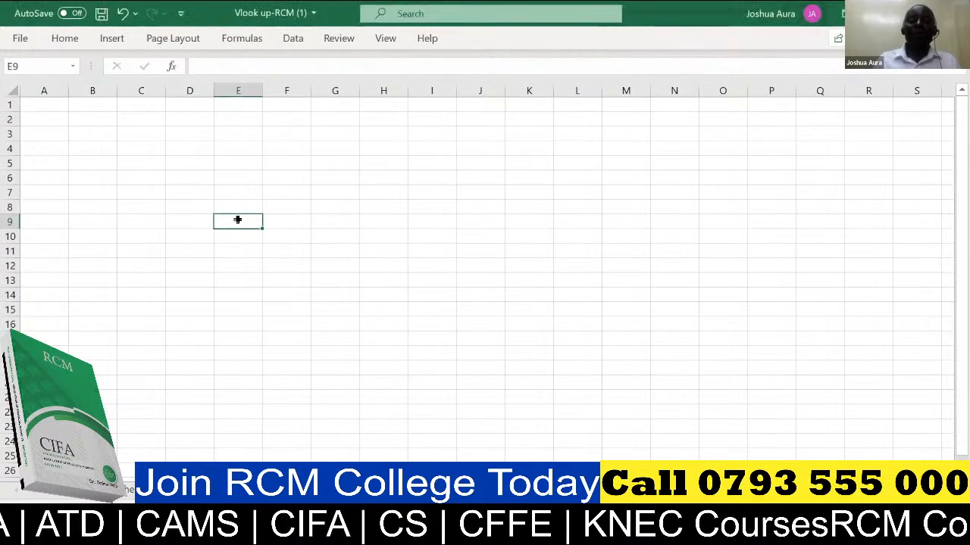
# Step: Enter 1, 2 and 3 down cells E9 to E11
pyautogui.write('1')
pyautogui.press('Return')
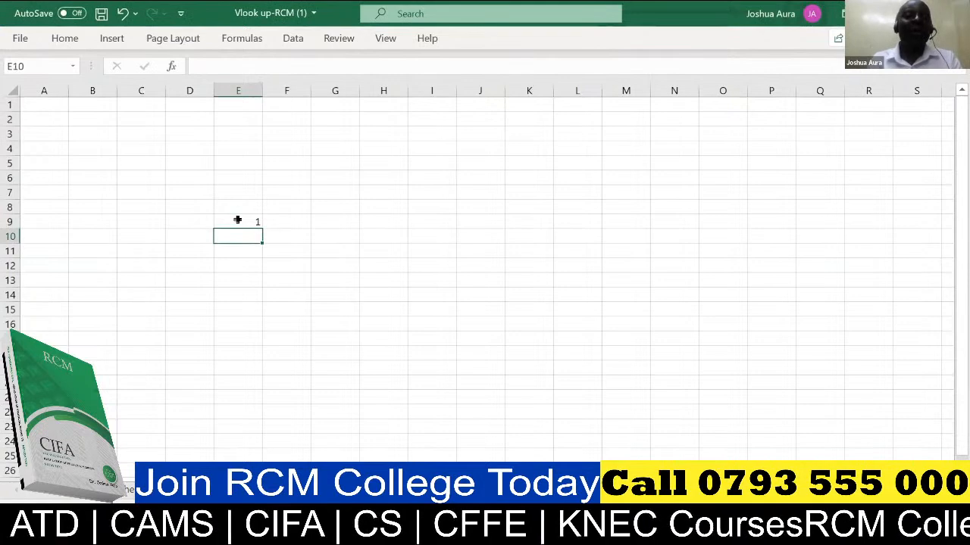
pyautogui.write('2')
pyautogui.press('Return')
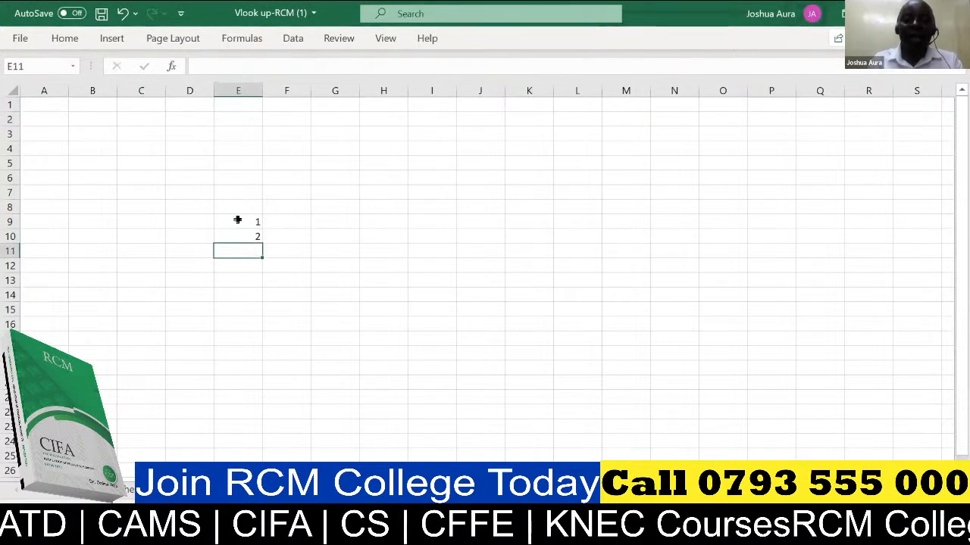
pyautogui.write('3')
pyautogui.press('Return')
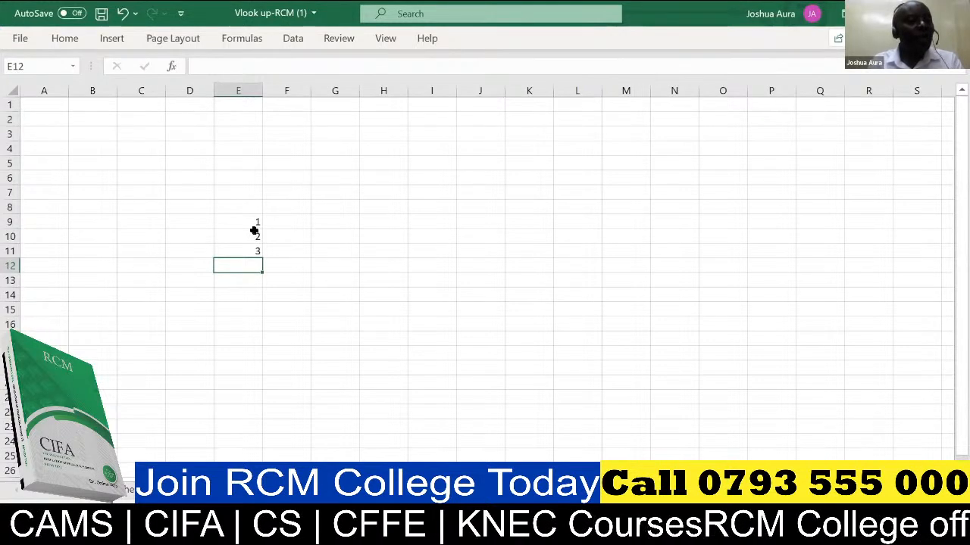
# Step: Undo the 3 and 2 entries so only 1 remains, and select E9
pyautogui.click(122, 13)
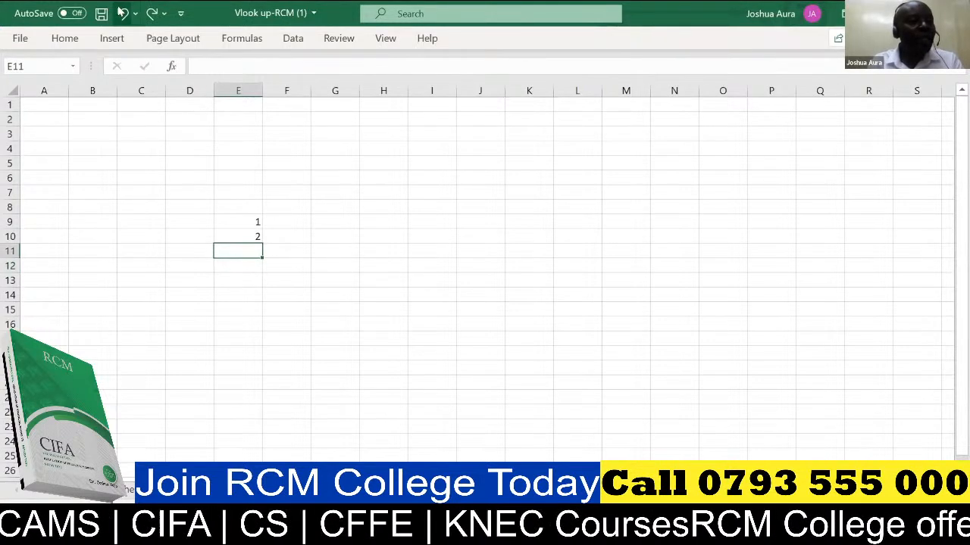
pyautogui.click(122, 13)
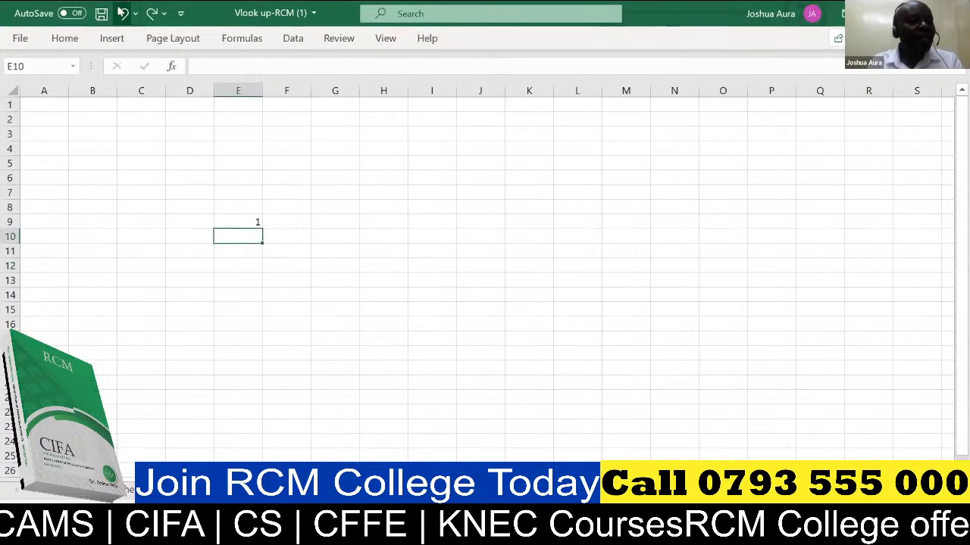
pyautogui.click(231, 220)
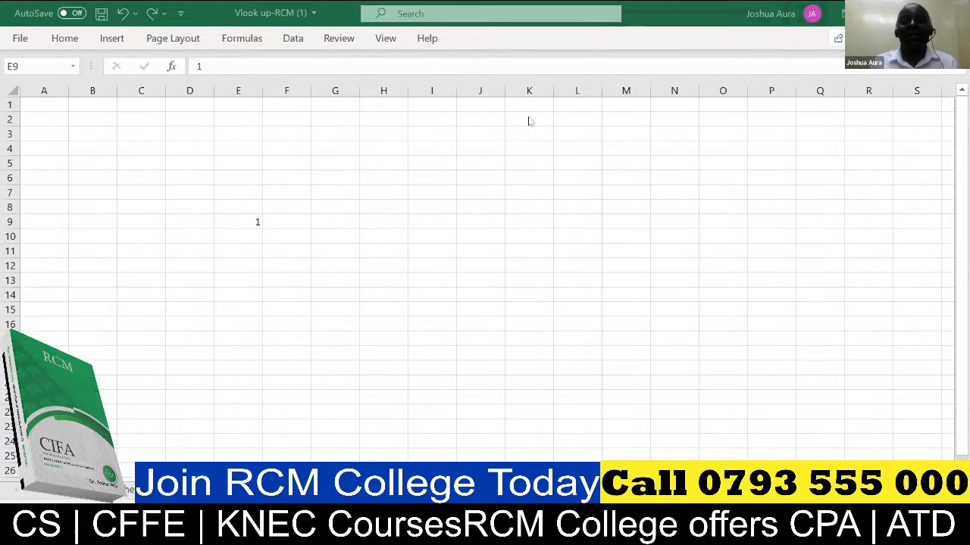
pyautogui.click(242, 218)
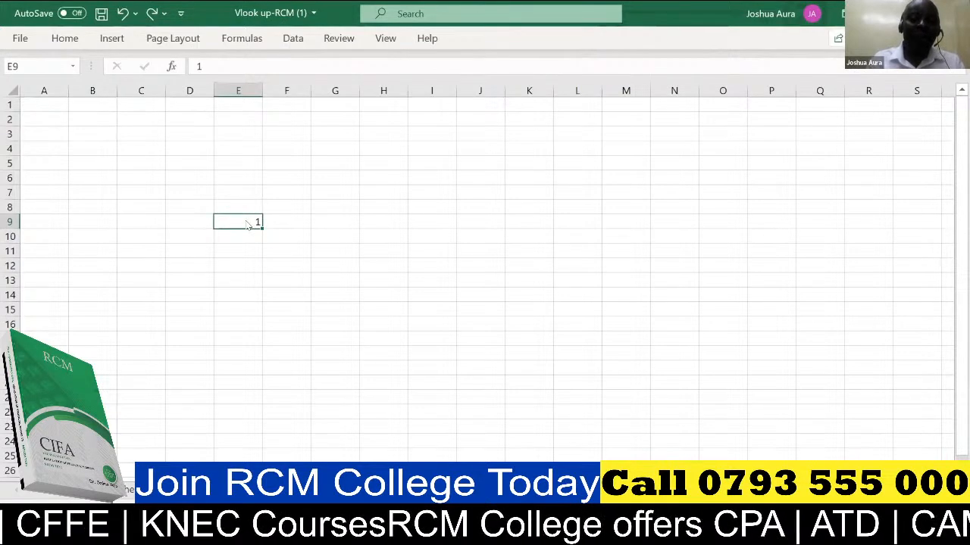
pyautogui.hotkey('alt', 'h')
# Step: Use Fill > Series from E9 with Columns, step 1 and stop value 9 to fill E9:E17
pyautogui.press('f')
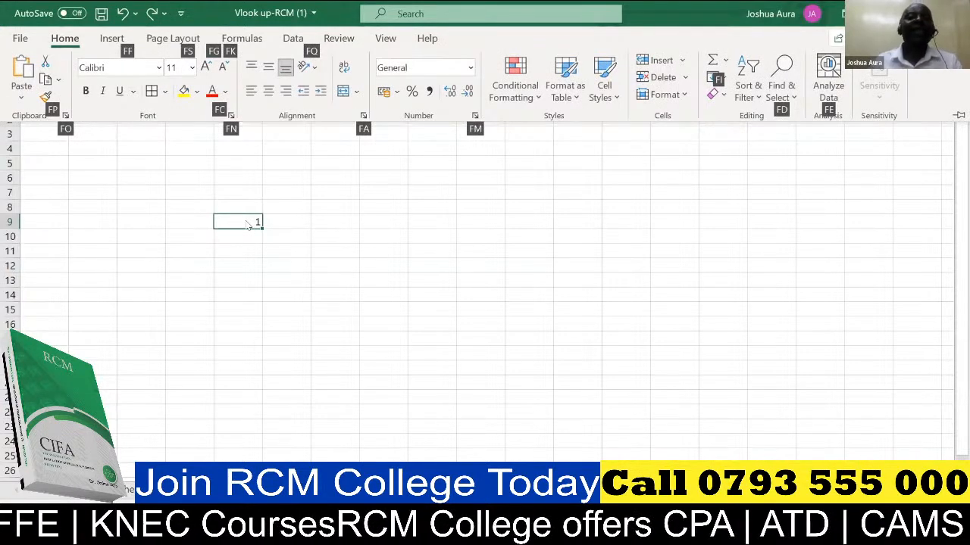
pyautogui.press('f')
pyautogui.press('i')
pyautogui.press('s')
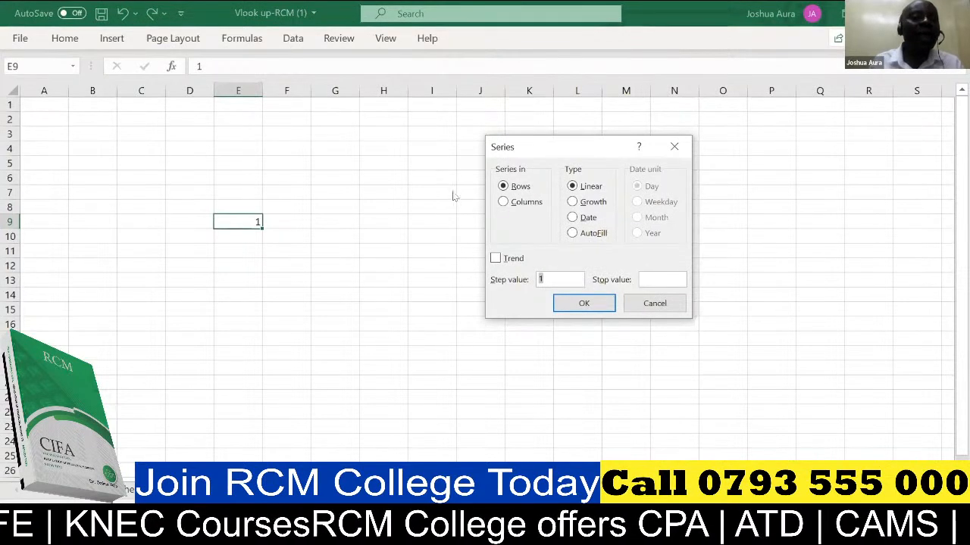
pyautogui.click(504, 202)
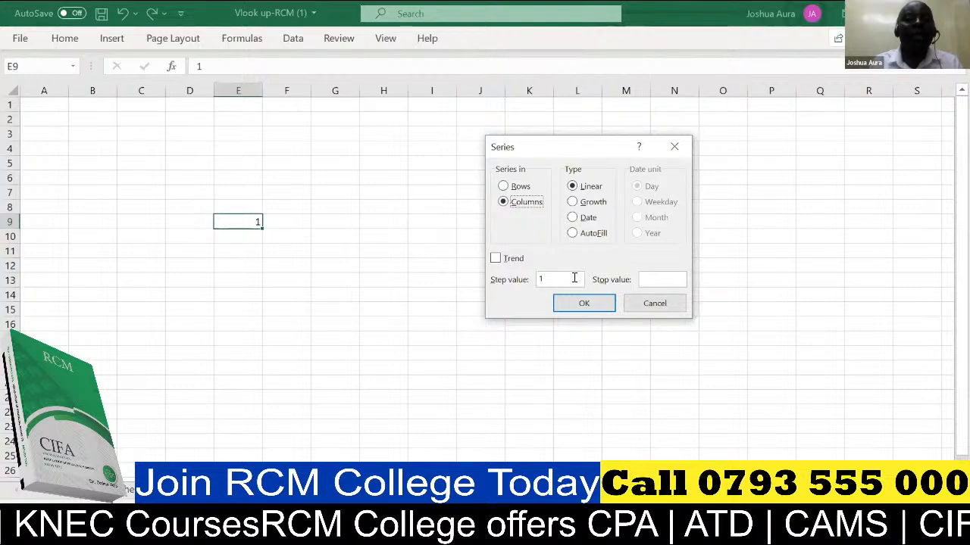
pyautogui.click(641, 277)
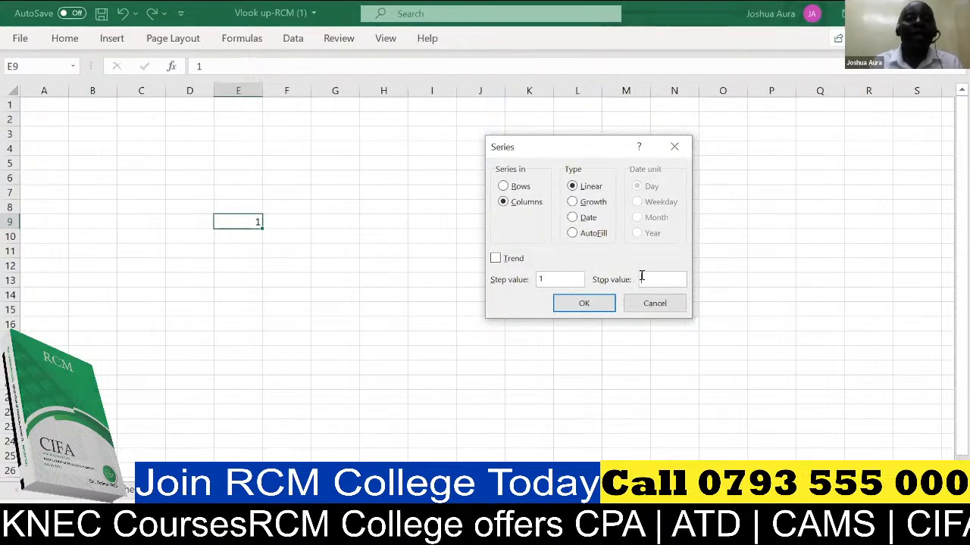
pyautogui.write('9')
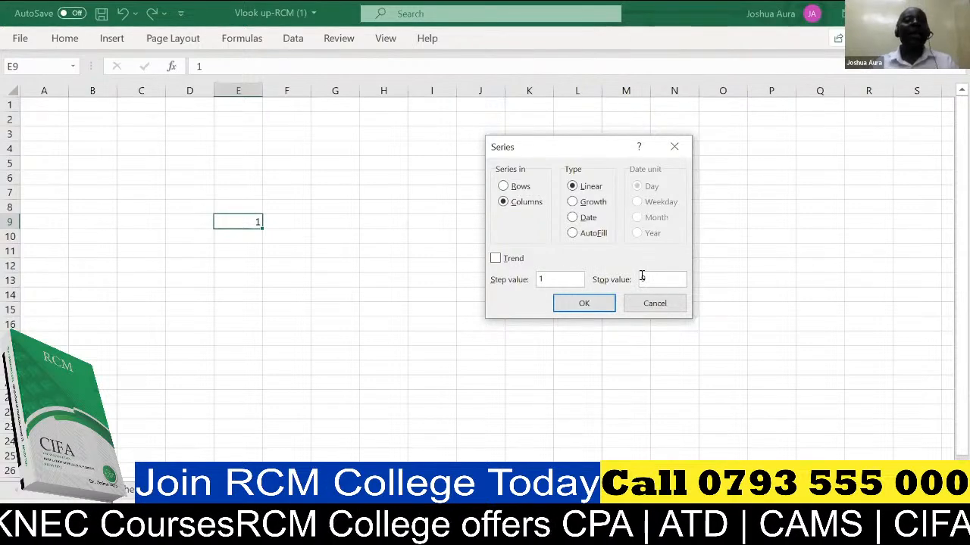
pyautogui.click(583, 302)
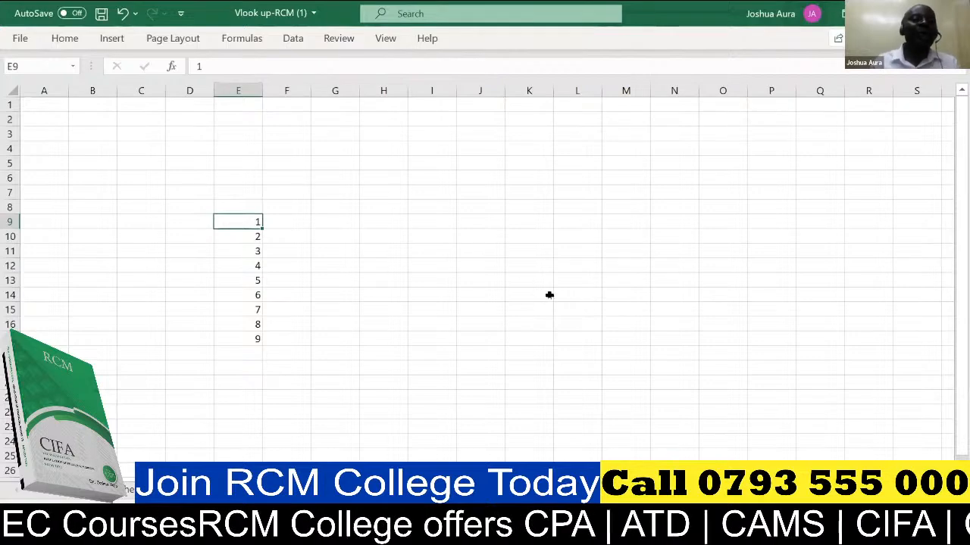
# Step: Enter the starting value 1 in cell I10
pyautogui.click(436, 235)
pyautogui.write('1')
pyautogui.press('Return')
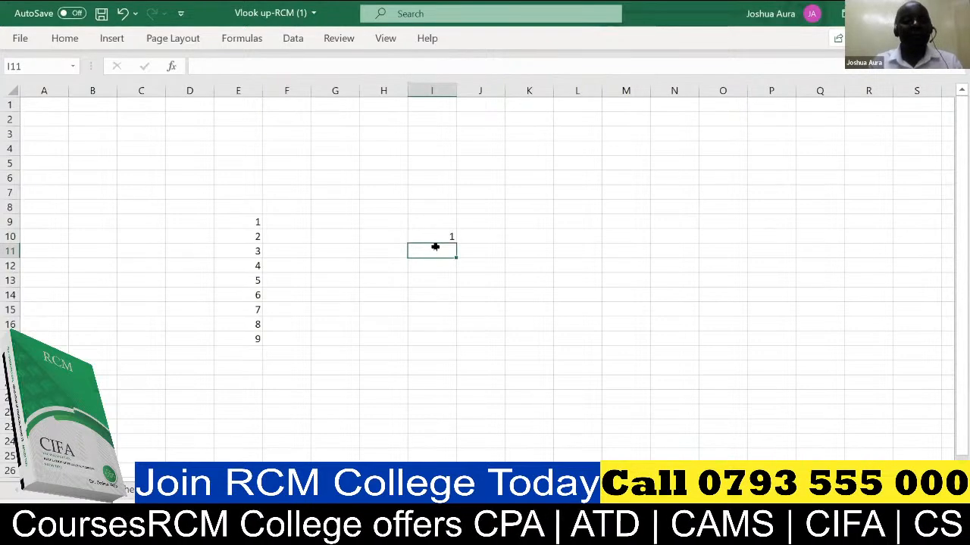
pyautogui.press('alt')
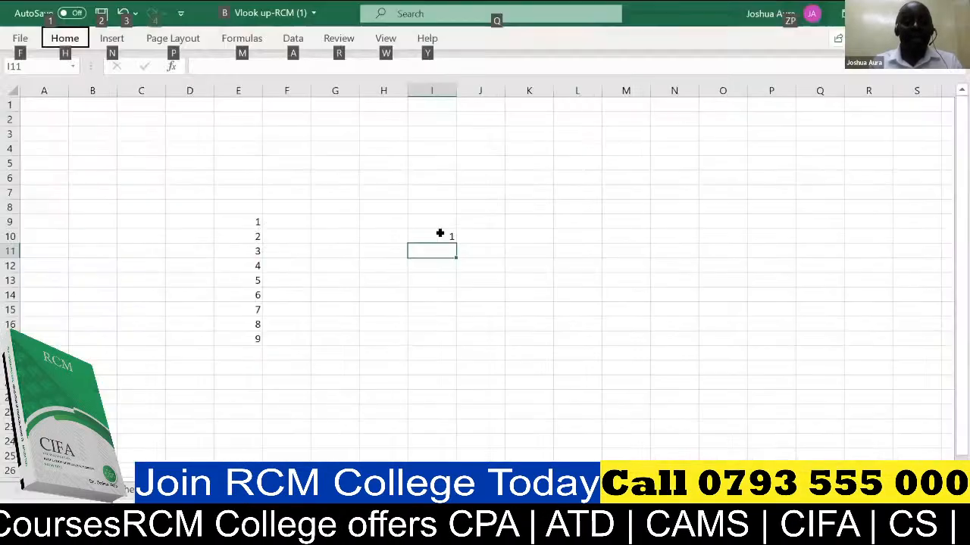
pyautogui.press('Escape')
# Step: Generate a 1 to 9 series down column I via Fill > Series with Columns and stop value 9
pyautogui.hotkey('alt', 'h')
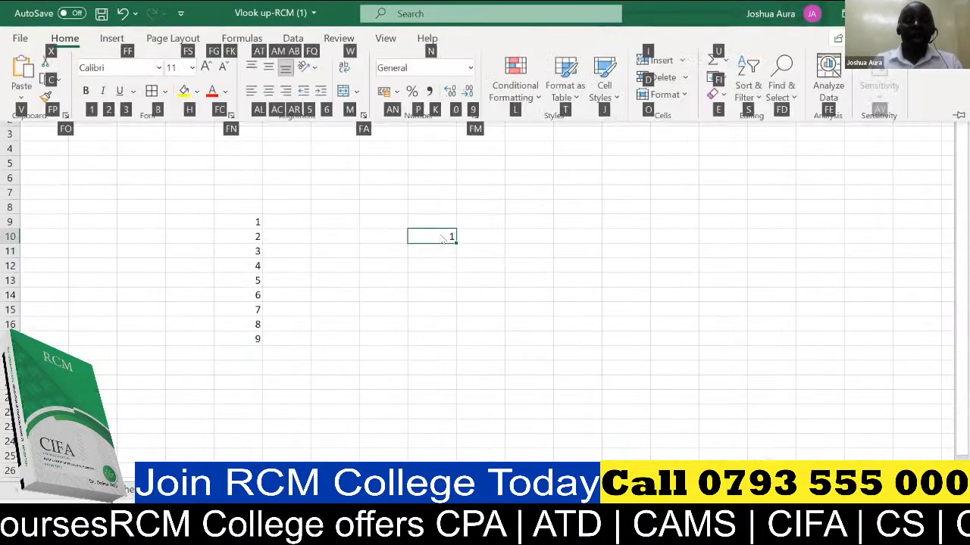
pyautogui.press('f')
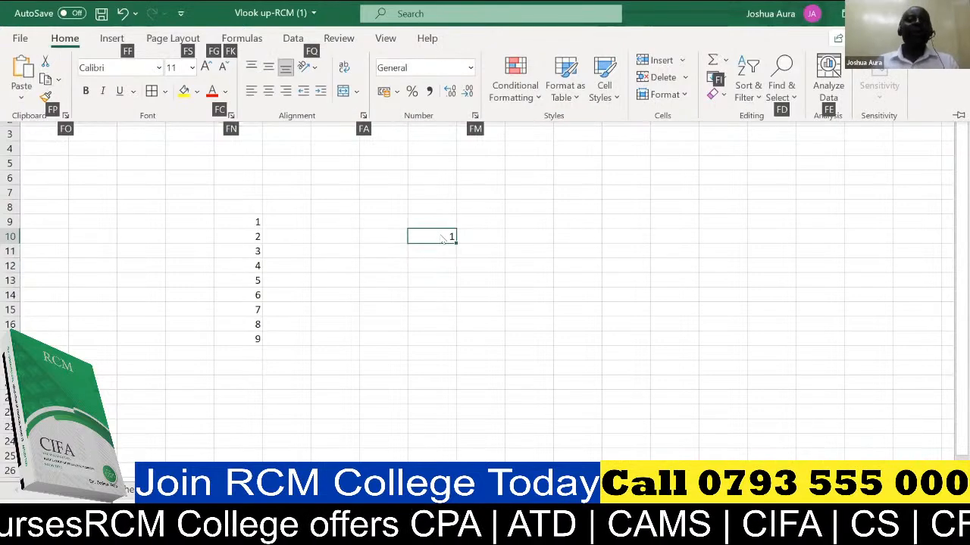
pyautogui.press('i')
pyautogui.press('s')
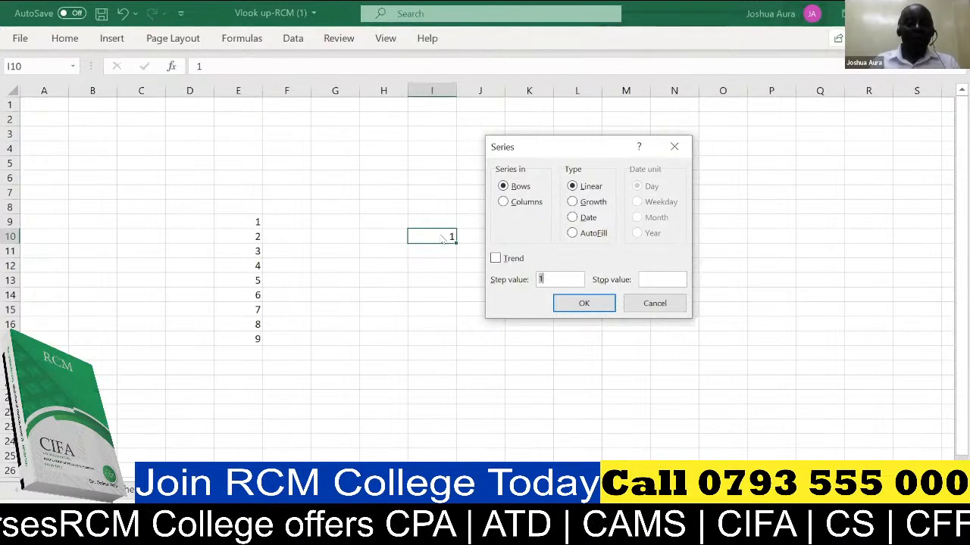
pyautogui.click(643, 276)
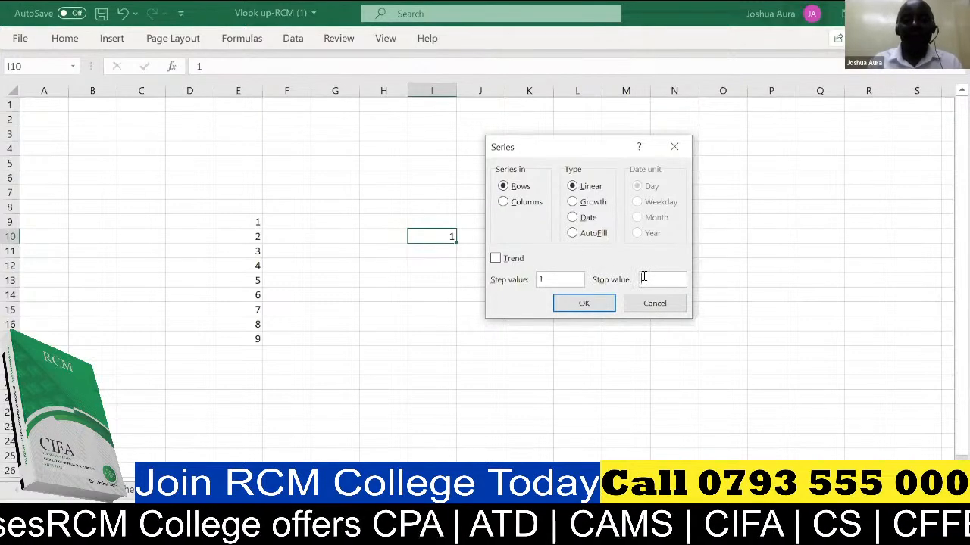
pyautogui.write('9')
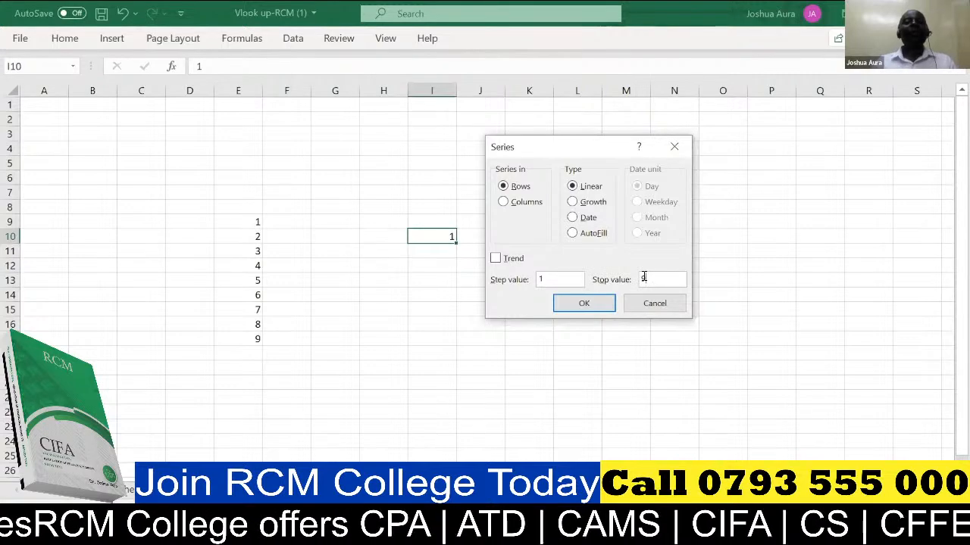
pyautogui.click(503, 202)
pyautogui.click(581, 306)
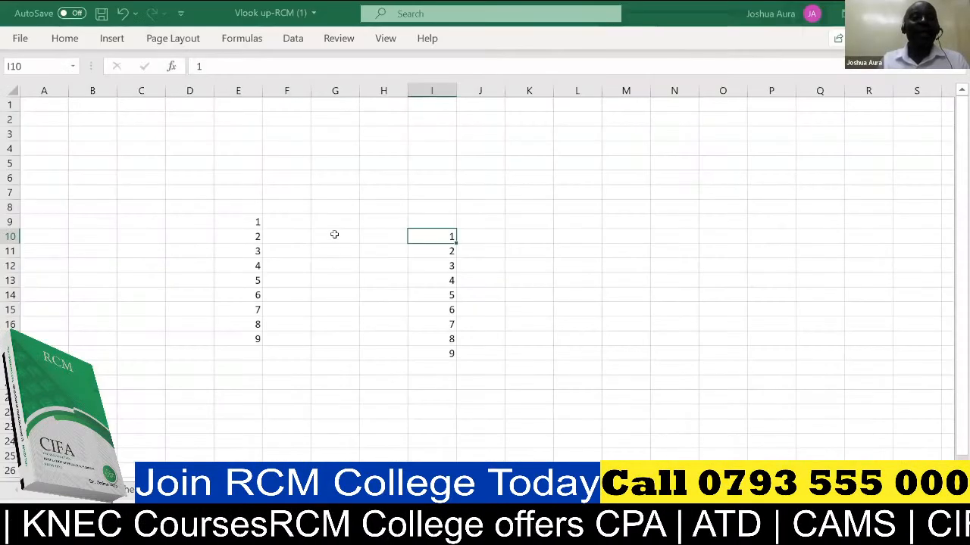
# Step: Enter 1 in G10 and keep G10 selected as the series start
pyautogui.click(334, 235)
pyautogui.write('1')
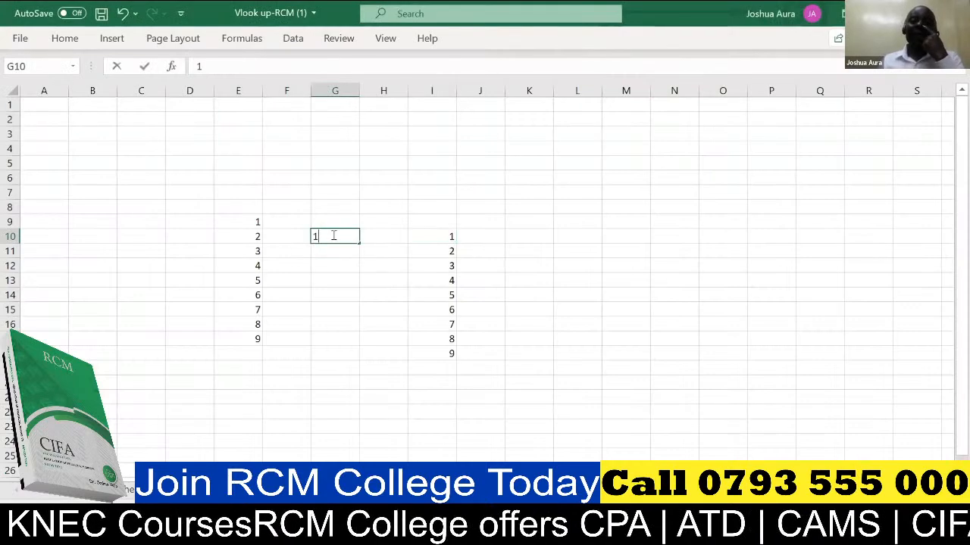
pyautogui.click(371, 235)
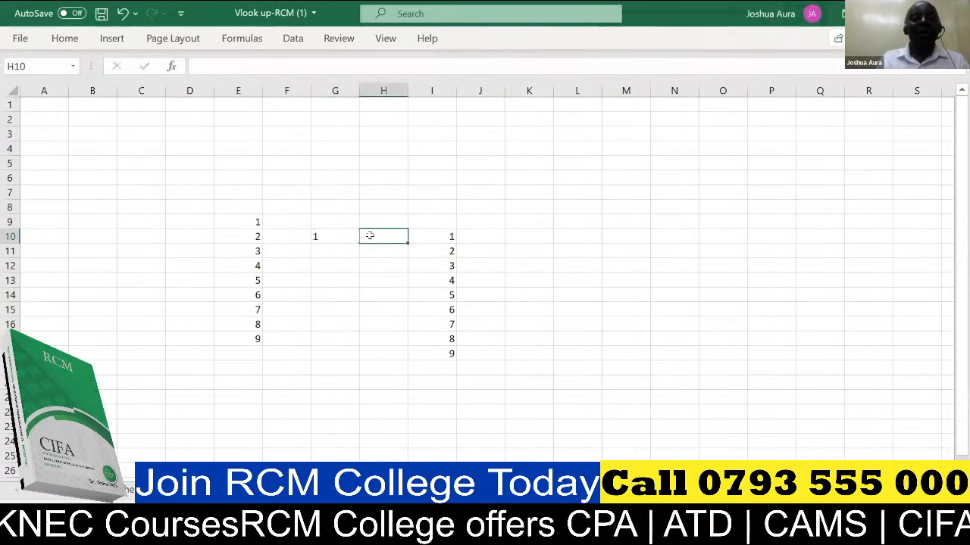
pyautogui.click(336, 234)
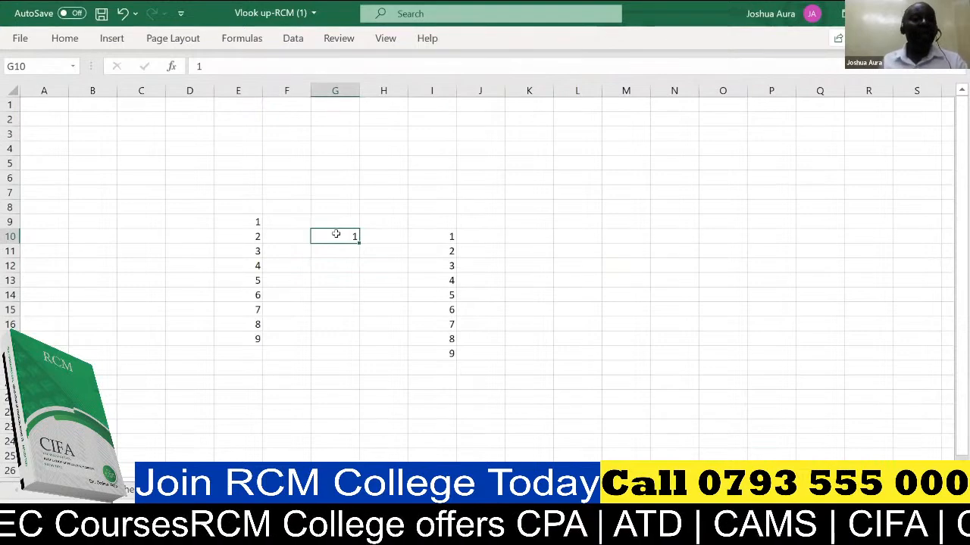
# Step: Generate a 1 to 9 series down column G to G18 via Fill > Series with Columns and stop value 9
pyautogui.press('alt')
pyautogui.press('h')
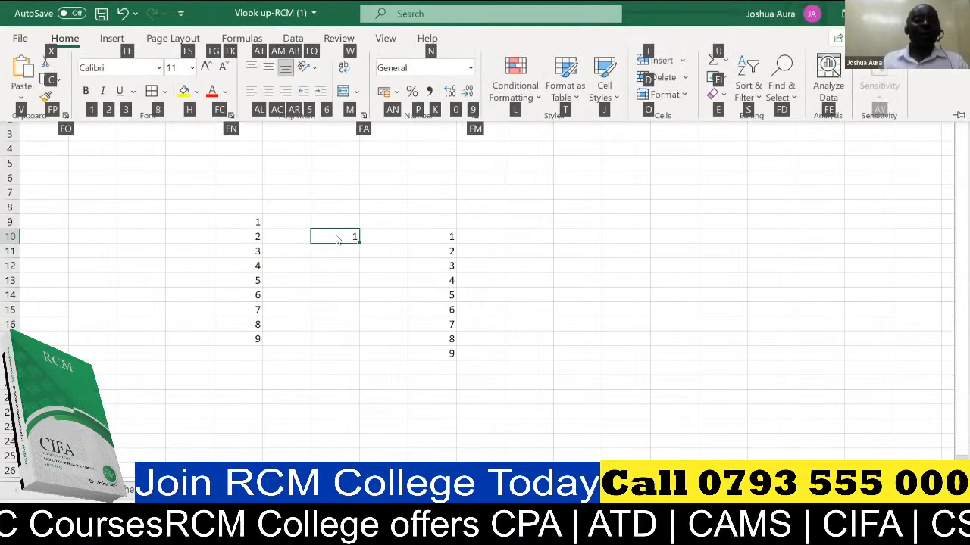
pyautogui.press('f')
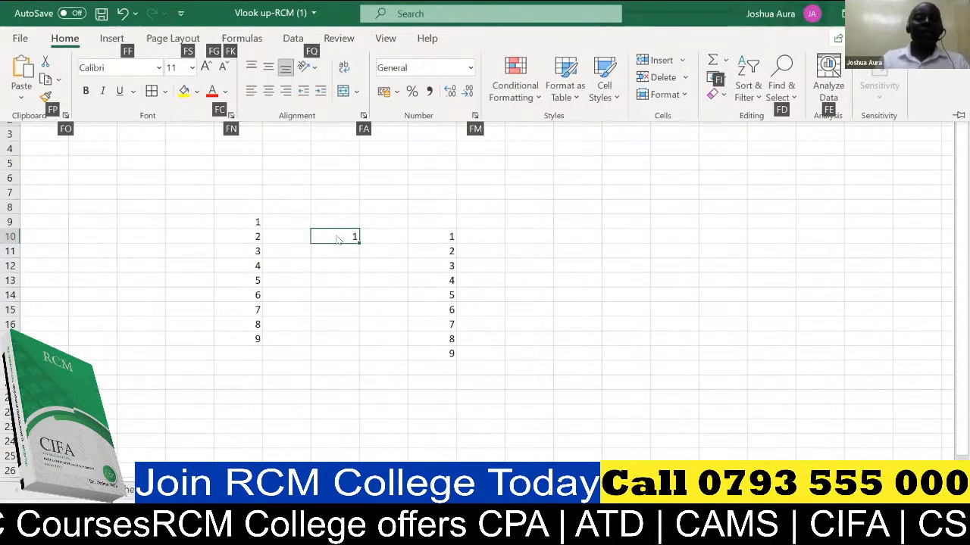
pyautogui.press('i')
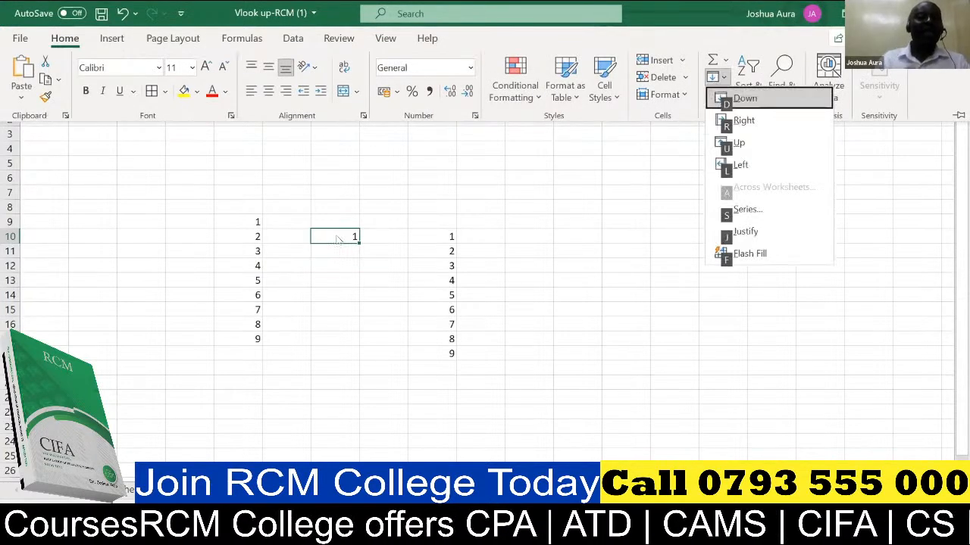
pyautogui.press('s')
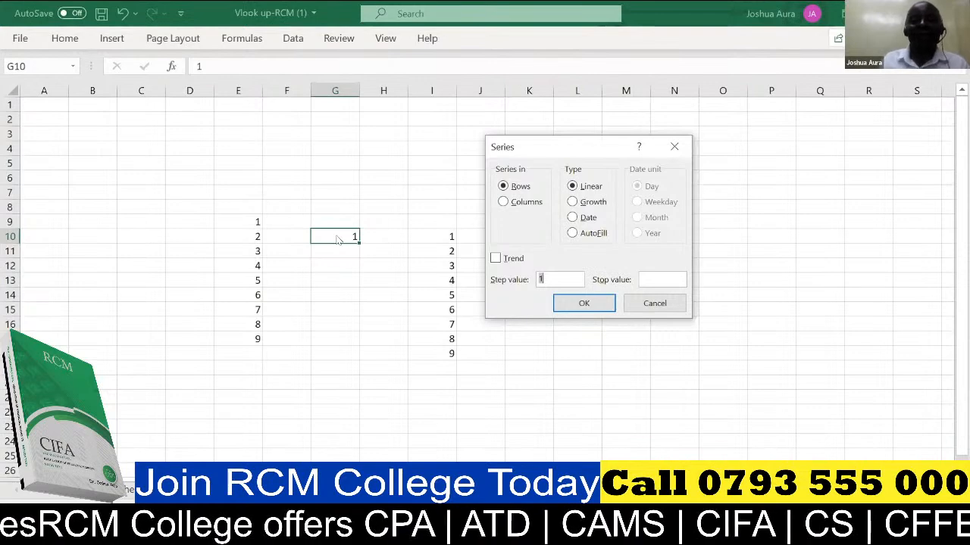
pyautogui.click(424, 73)
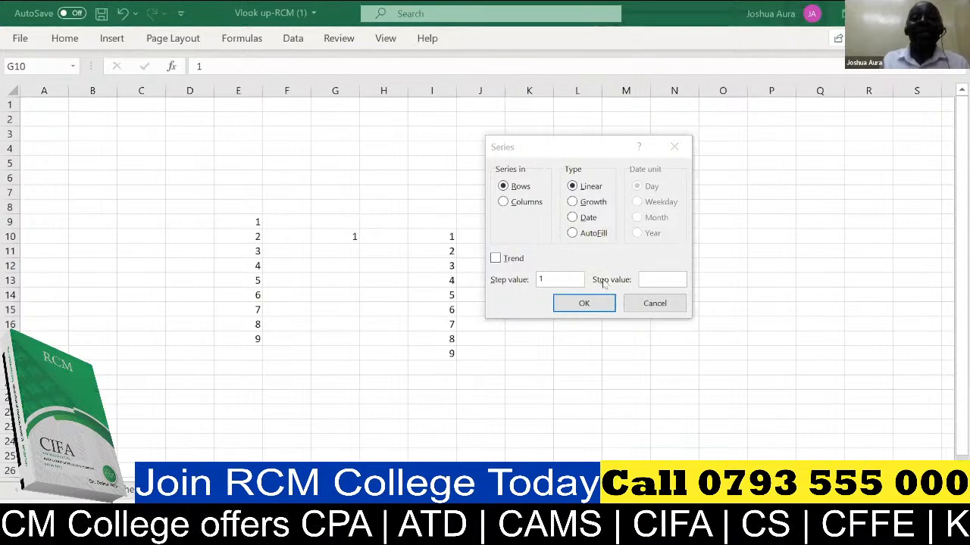
pyautogui.click(646, 278)
pyautogui.write('9')
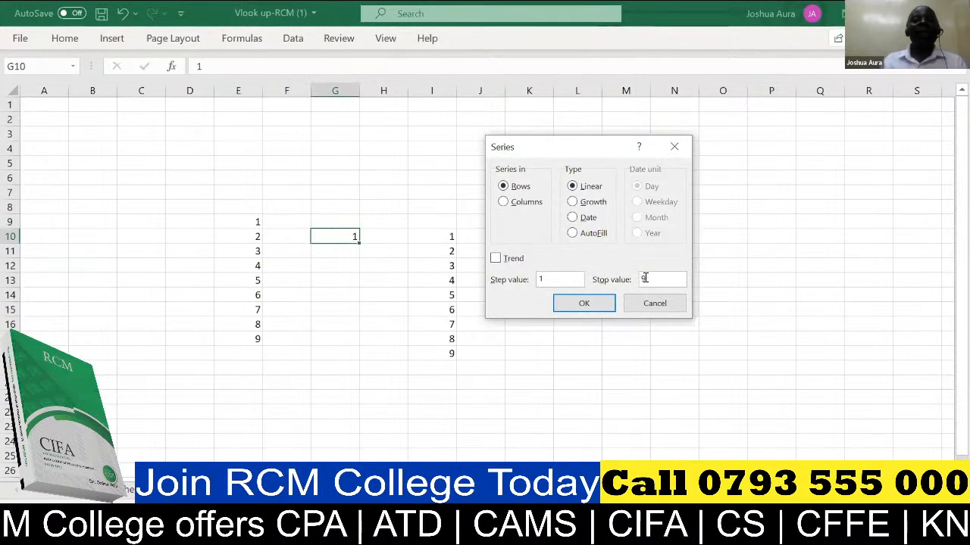
pyautogui.click(504, 202)
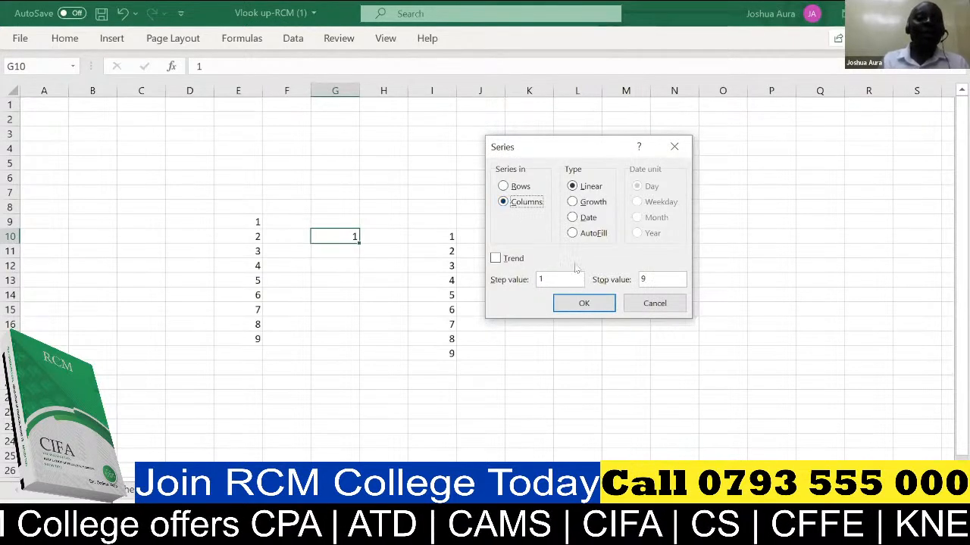
pyautogui.click(581, 303)
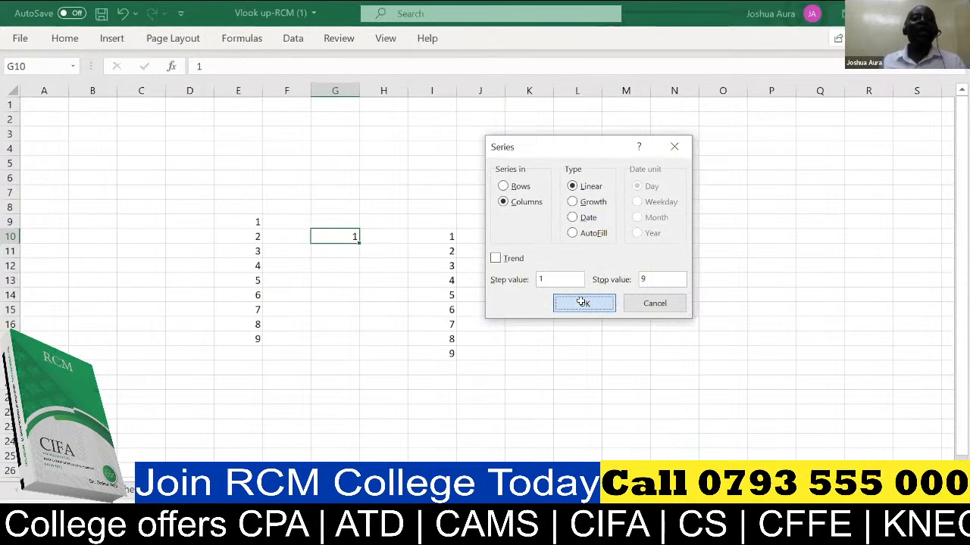
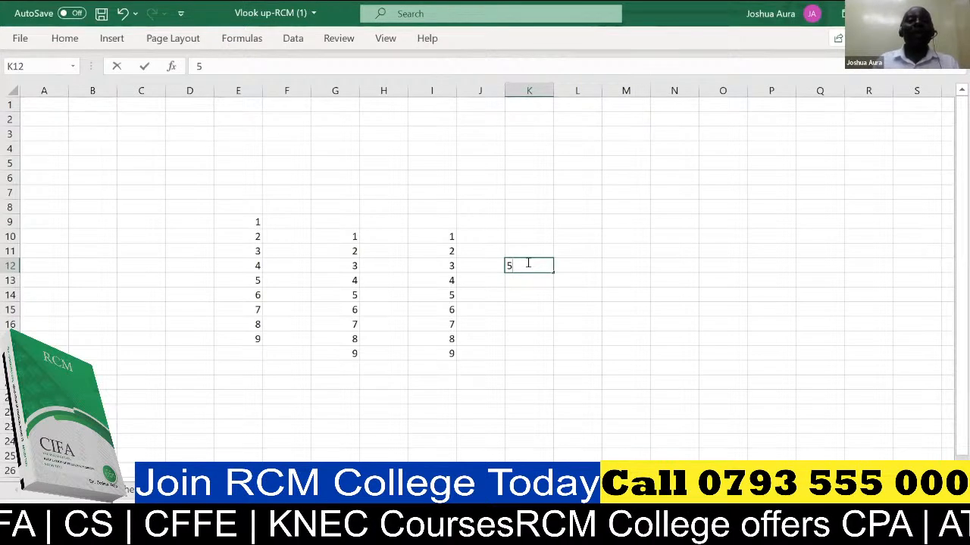
# Step: Fill column K from the 5 in K12 with Fill > Series: Columns, step 3, stop 100
pyautogui.click(584, 264)
pyautogui.click(547, 262)
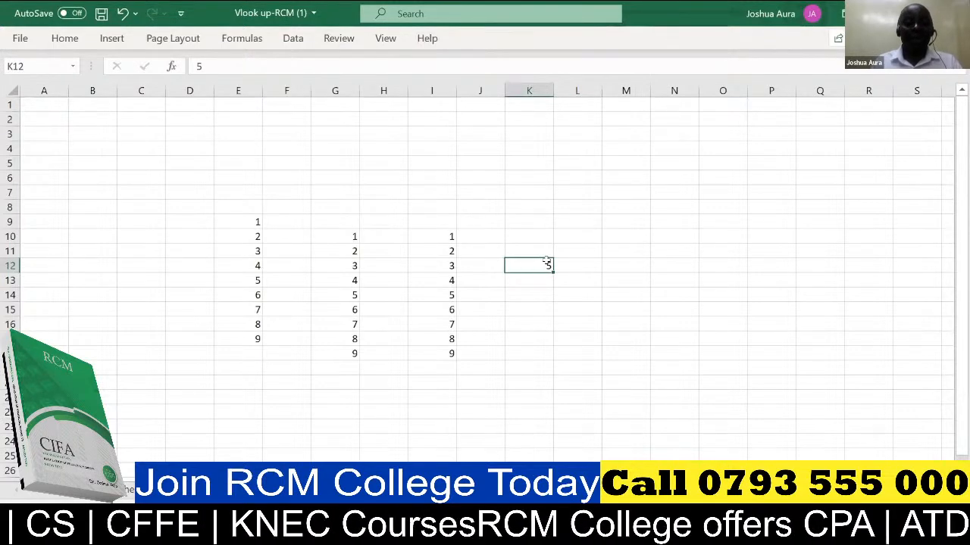
pyautogui.hotkey('alt', 'h')
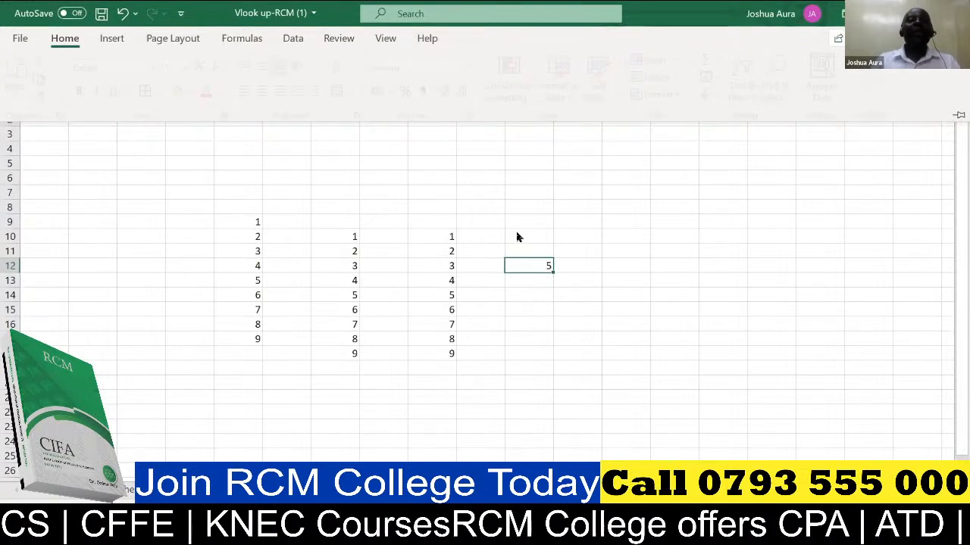
pyautogui.press('f')
pyautogui.press('i')
pyautogui.press('s')
pyautogui.click(503, 201)
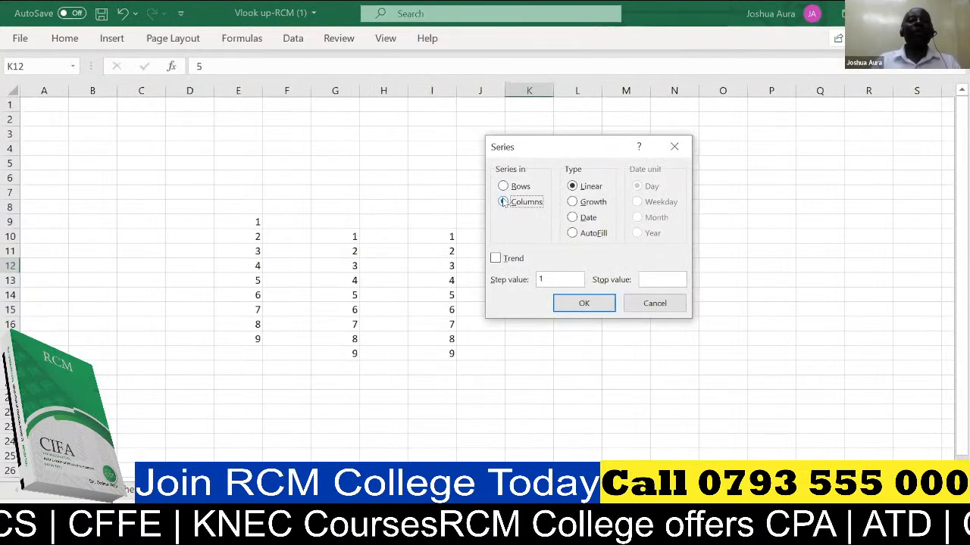
pyautogui.click(544, 277)
pyautogui.press('BackSpace')
pyautogui.write('3')
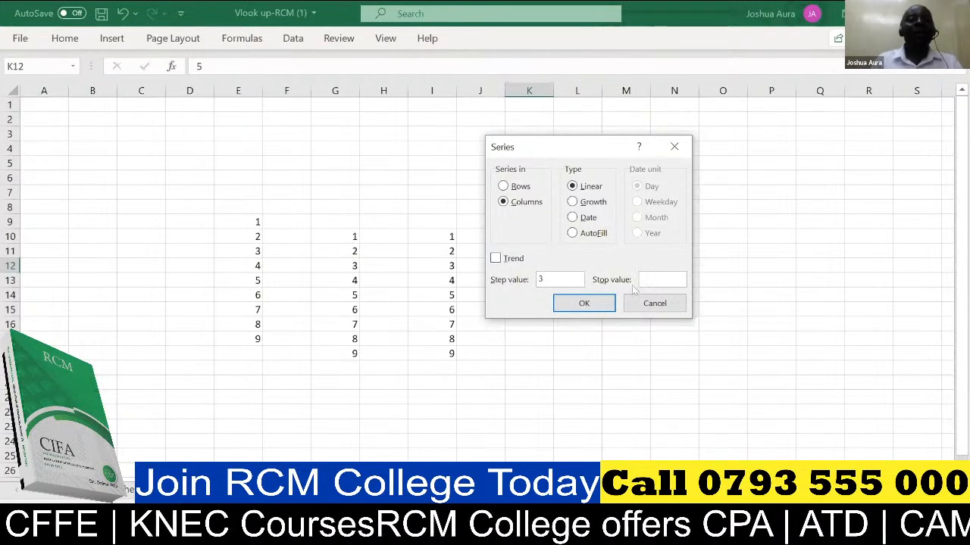
pyautogui.write('100')
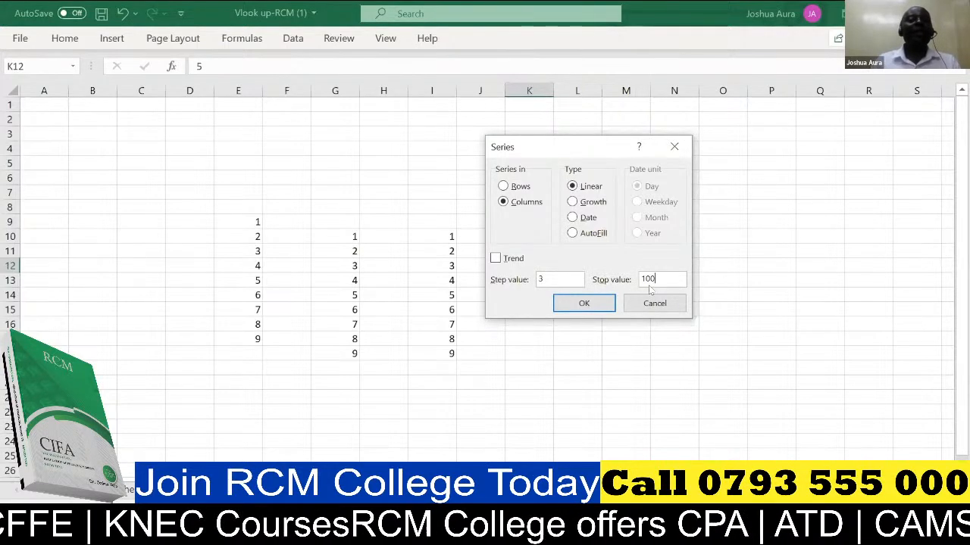
pyautogui.click(587, 301)
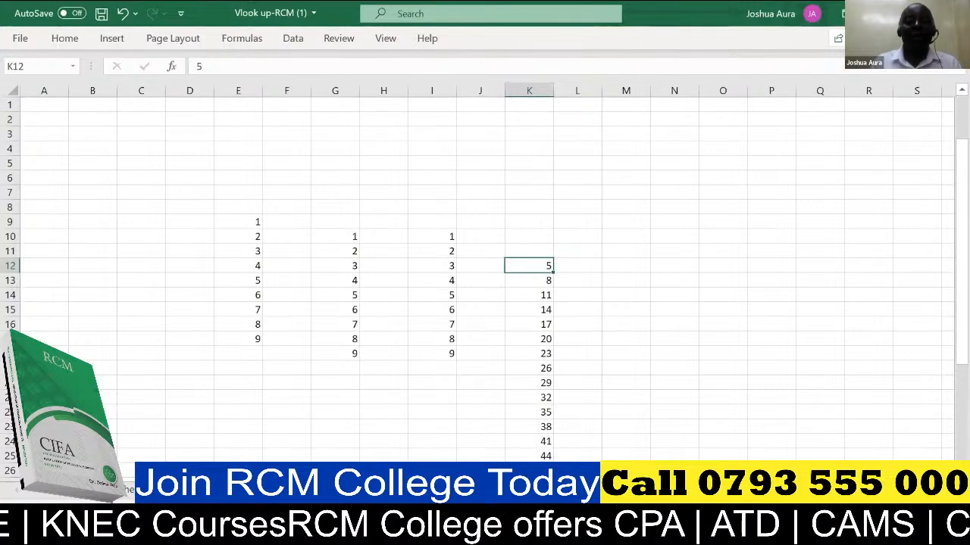
pyautogui.scroll(-6, 484, 280)
pyautogui.scroll(-3, 485, 280)
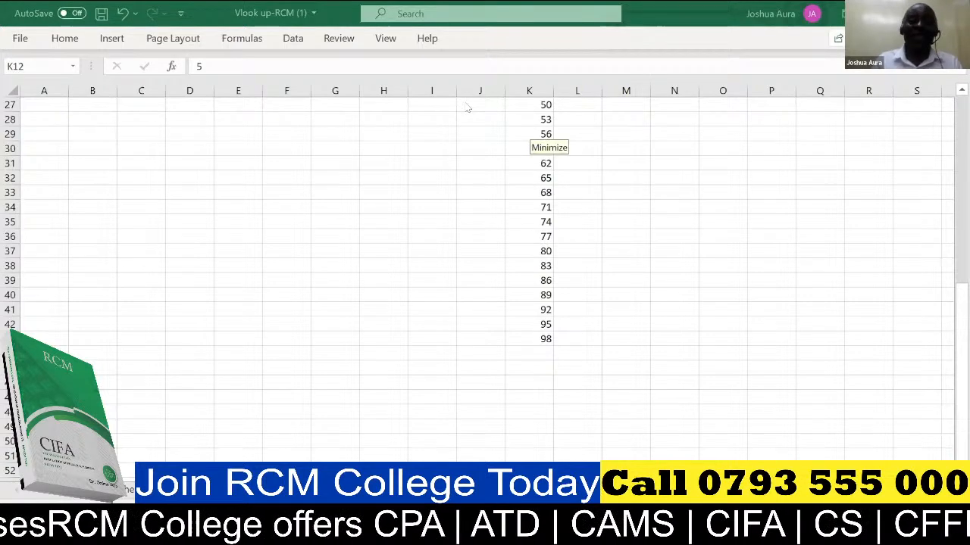
# Step: Enter 1 in I47 and fill a row series up to 9 across I47:Q47
pyautogui.click(425, 393)
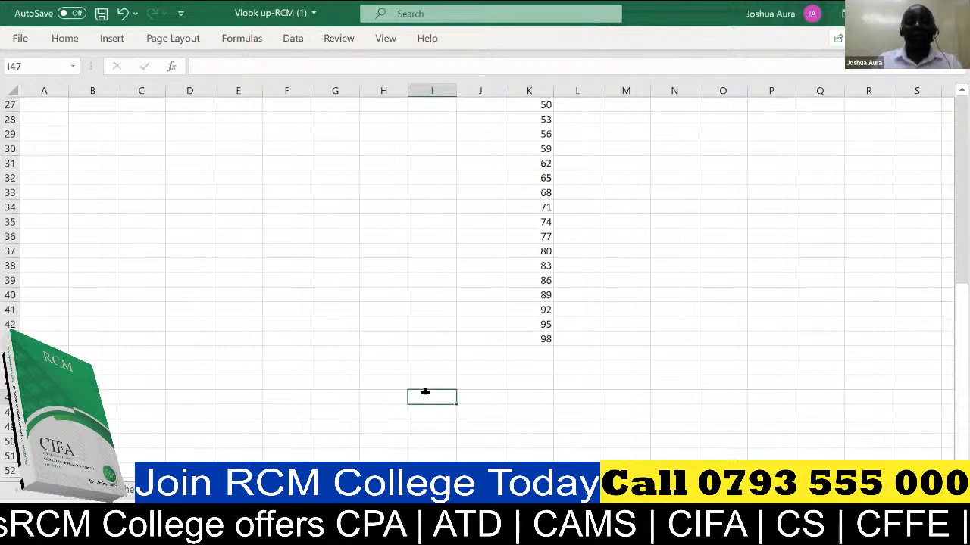
pyautogui.write('1')
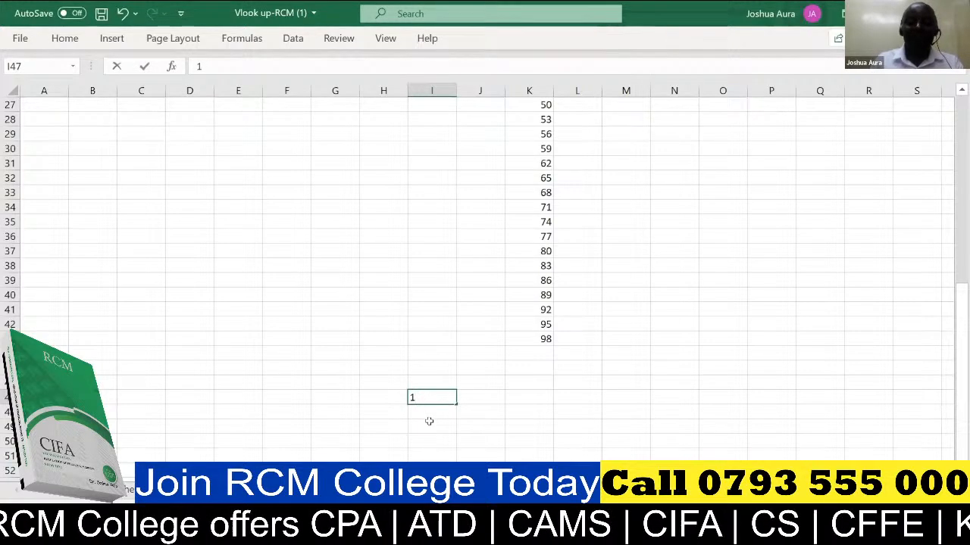
pyautogui.press('Return')
pyautogui.click(429, 394)
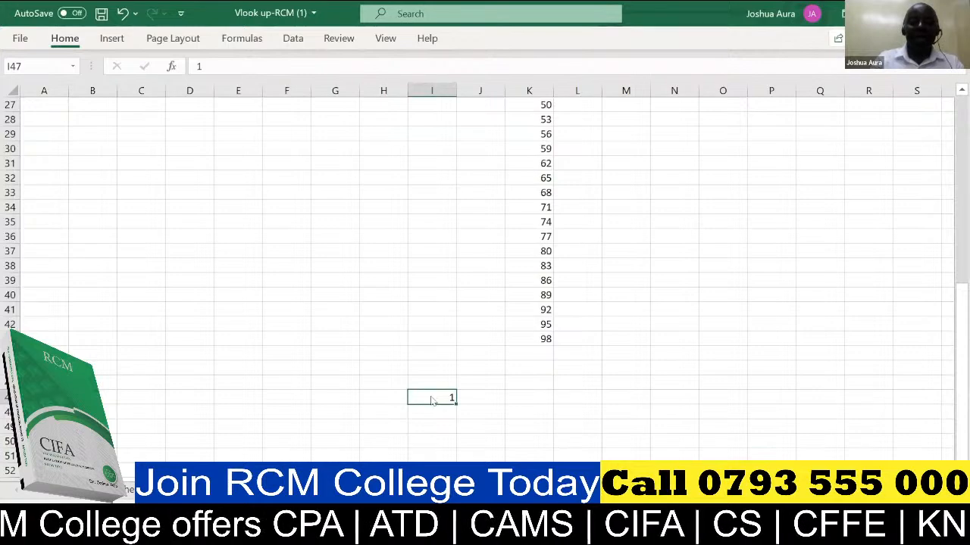
pyautogui.hotkey('alt', 'h')
pyautogui.press('f')
pyautogui.press('i')
pyautogui.press('s')
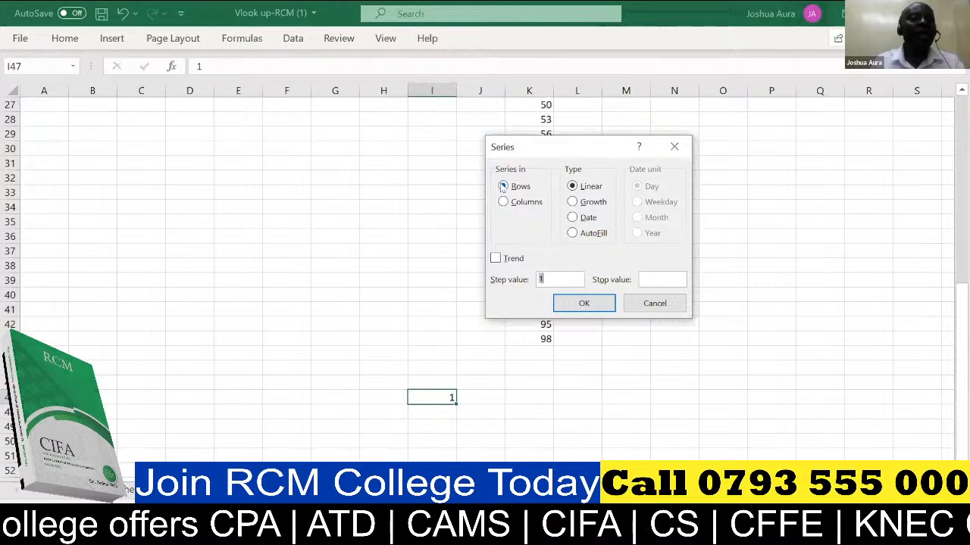
pyautogui.click(657, 277)
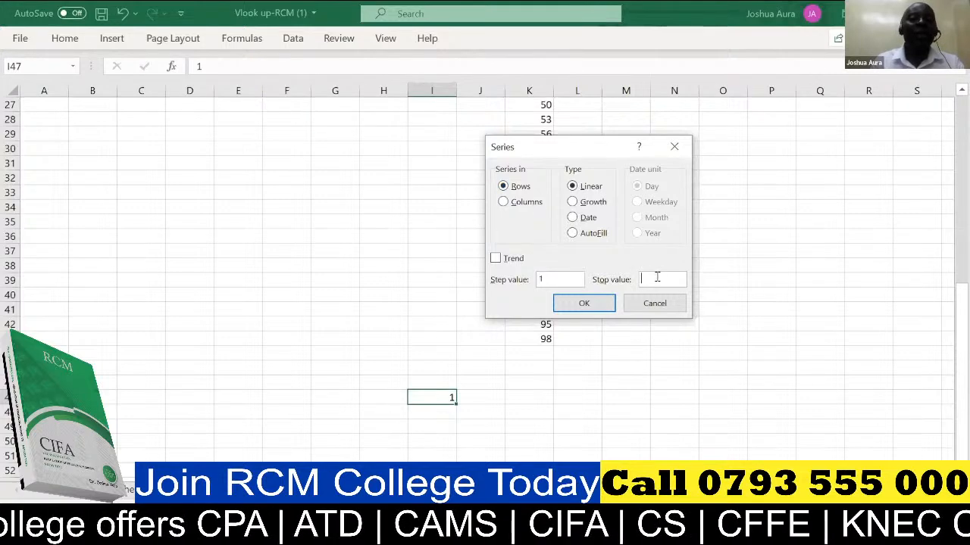
pyautogui.write('9')
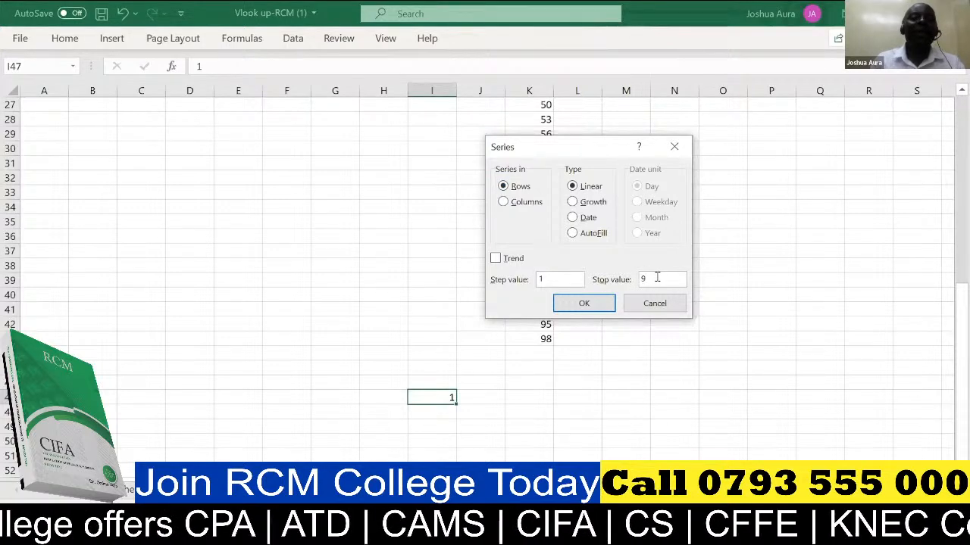
pyautogui.click(580, 303)
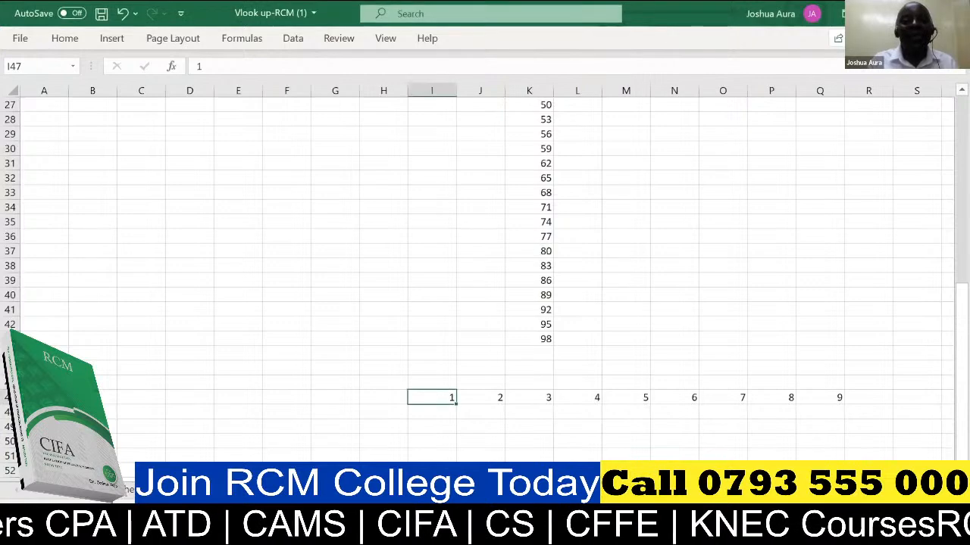
# Step: Switch to a blank worksheet and go to its top-left cell
pyautogui.scroll(1, 485, 273)
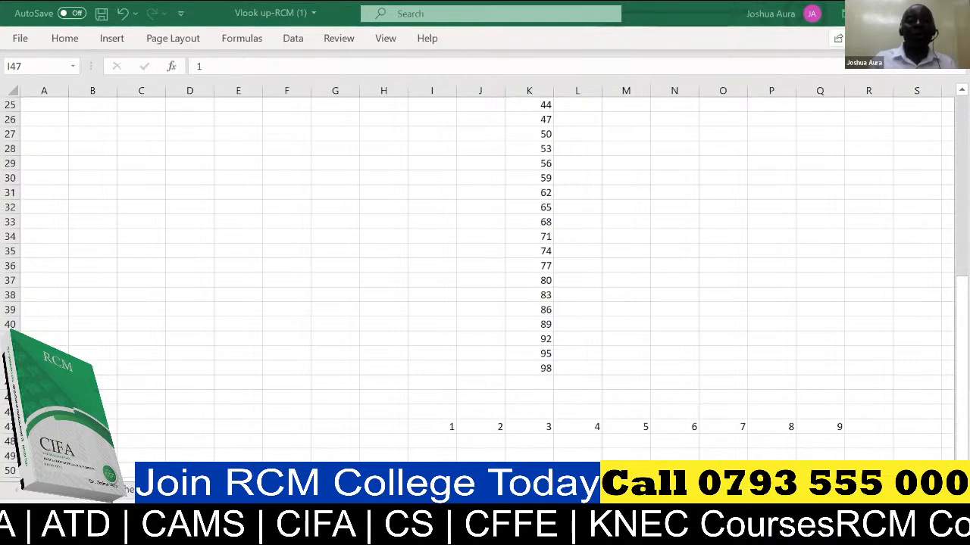
pyautogui.hotkey('alt', 'Tab')
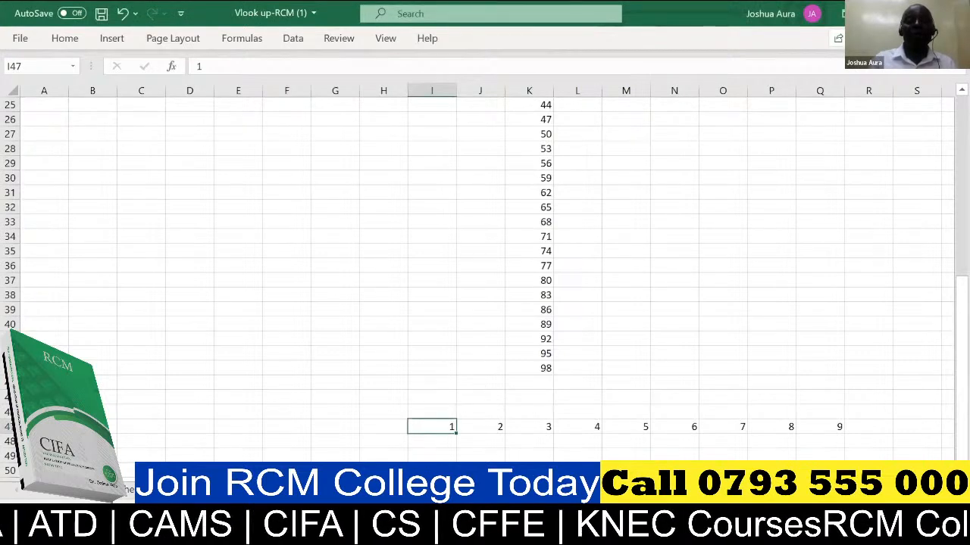
pyautogui.hotkey('ctrl', 'Home')
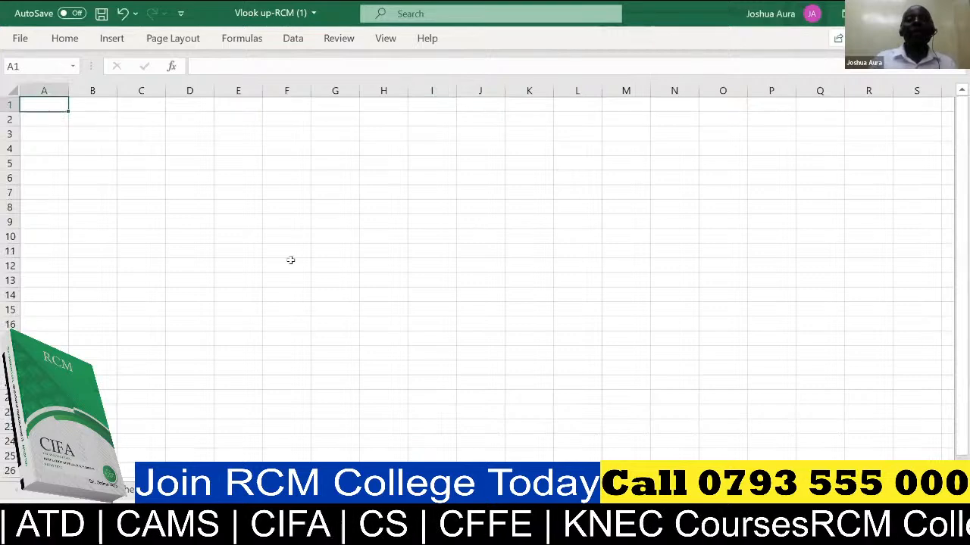
# Step: Enter 1 in F9 as the table's first column header
pyautogui.click(295, 224)
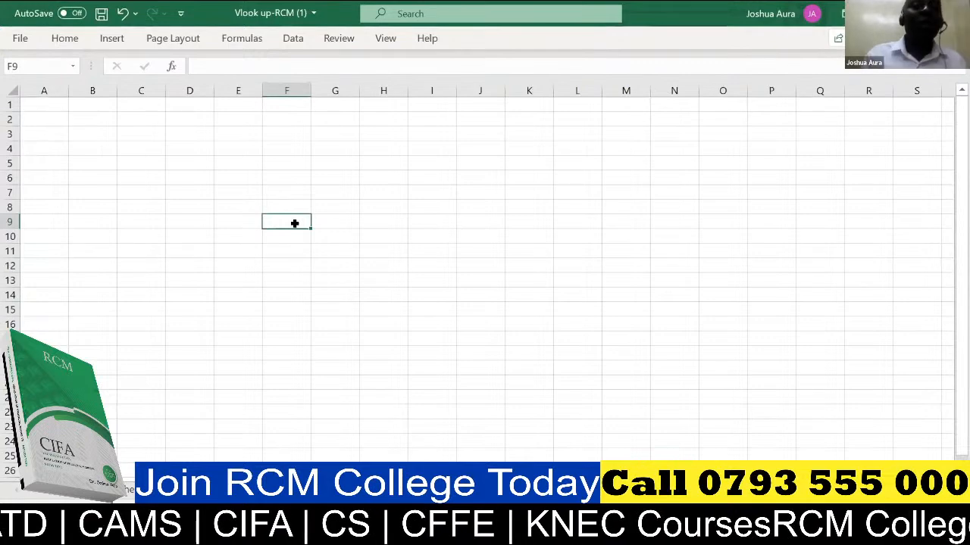
pyautogui.write('1')
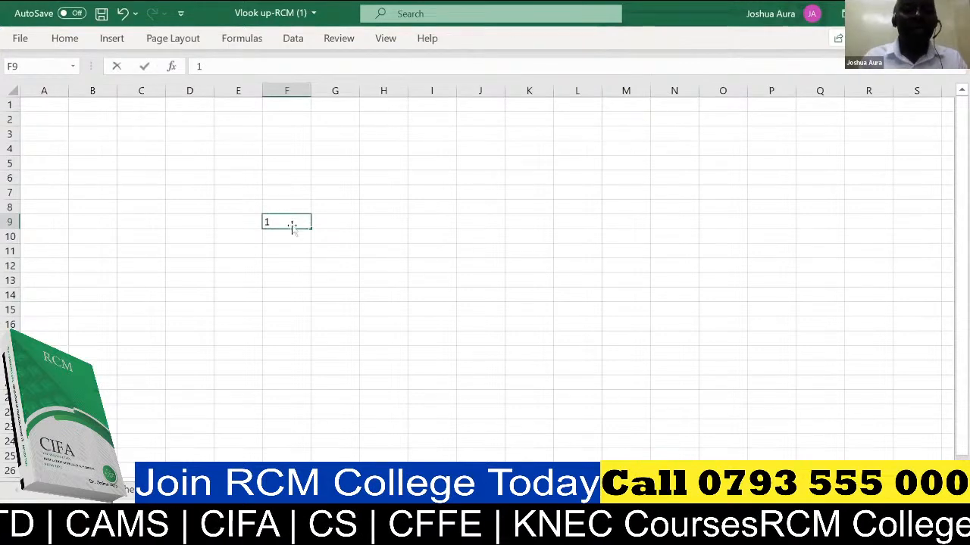
pyautogui.press('Return')
pyautogui.click(296, 222)
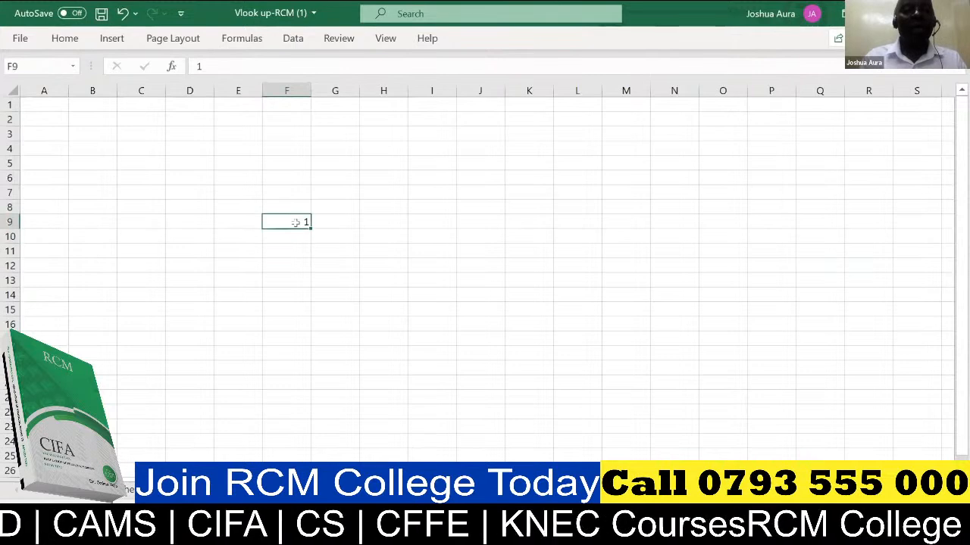
# Step: Fill the header row series 1 to 9 across F9:N9 with Stop value 9
pyautogui.press('alt')
pyautogui.press('h')
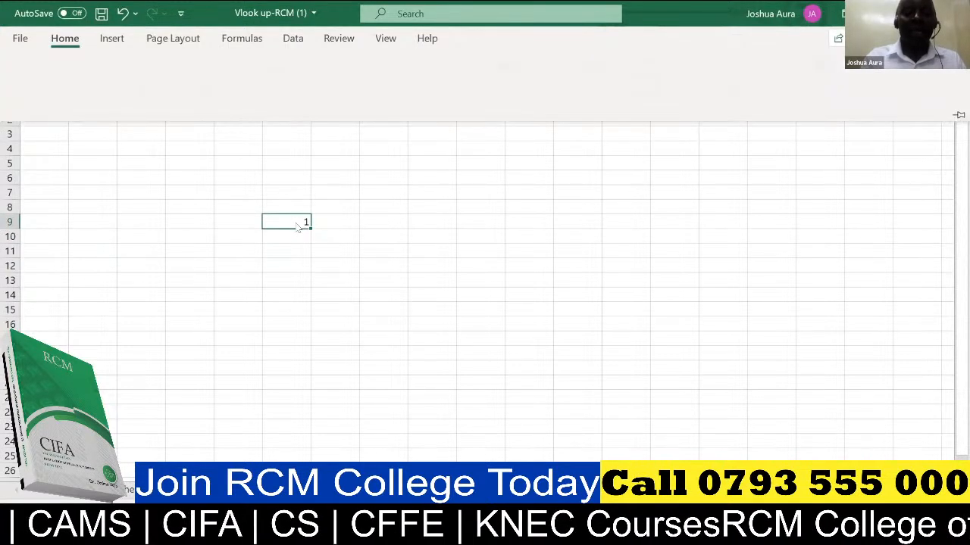
pyautogui.press('f')
pyautogui.press('i')
pyautogui.press('s')
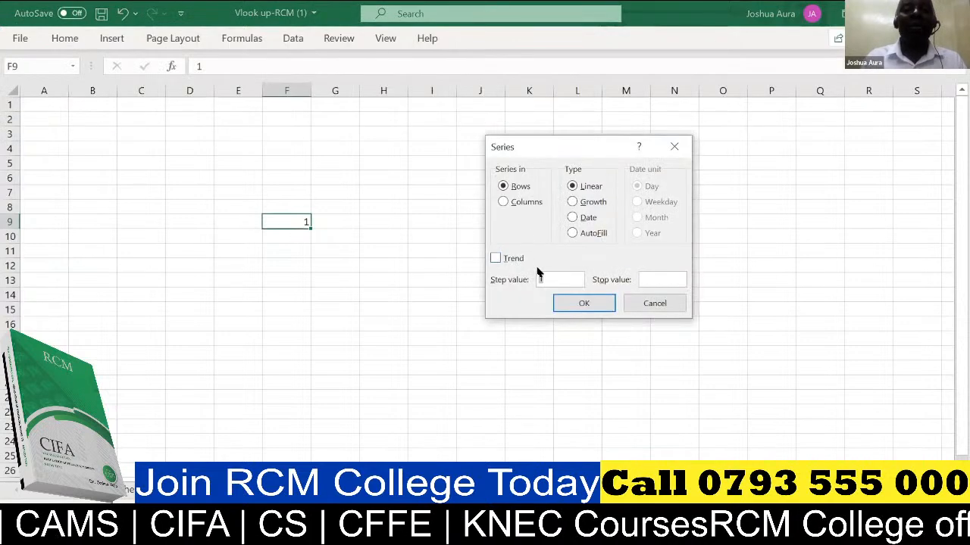
pyautogui.click(649, 278)
pyautogui.write('9')
pyautogui.click(593, 306)
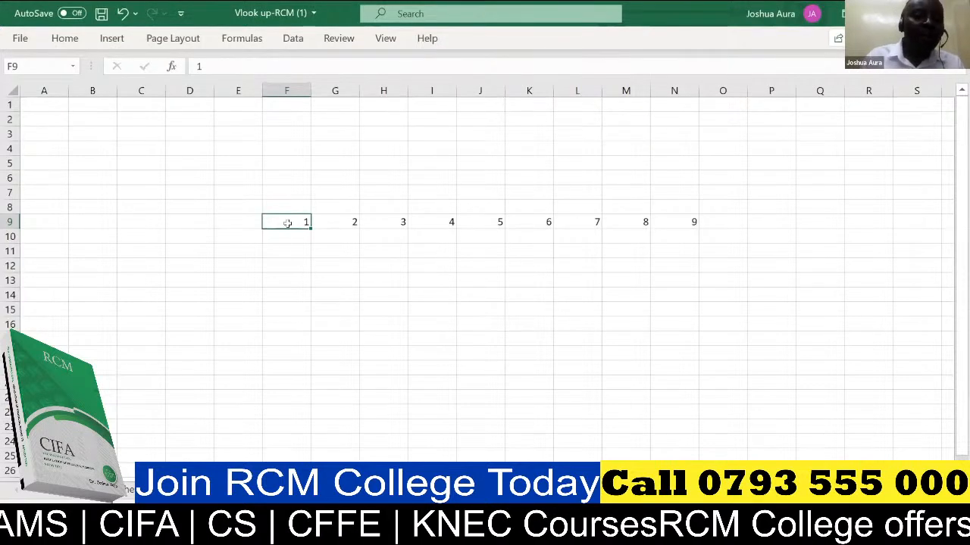
pyautogui.click(241, 236)
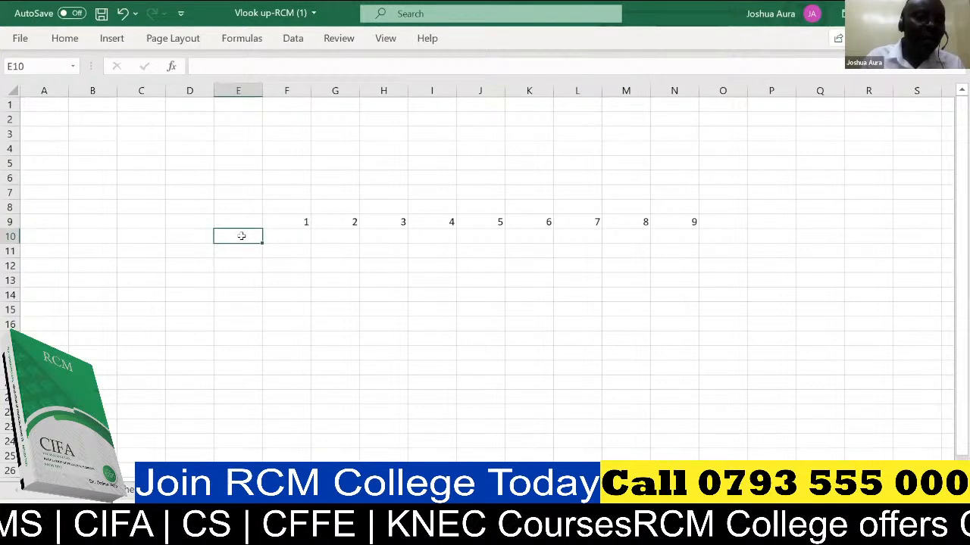
# Step: Enter 1 in E10 and fill a Columns series with stop value 9 down to E18
pyautogui.write('1')
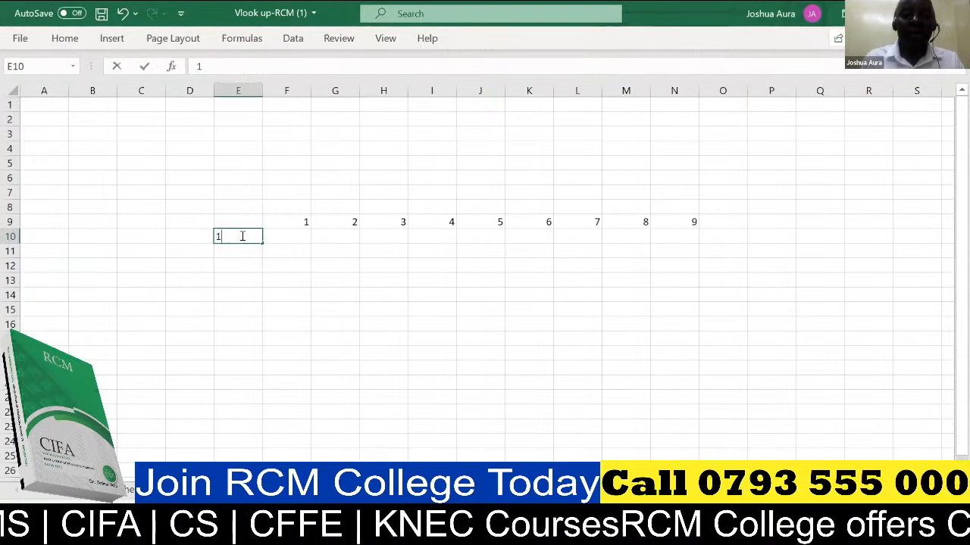
pyautogui.click(239, 265)
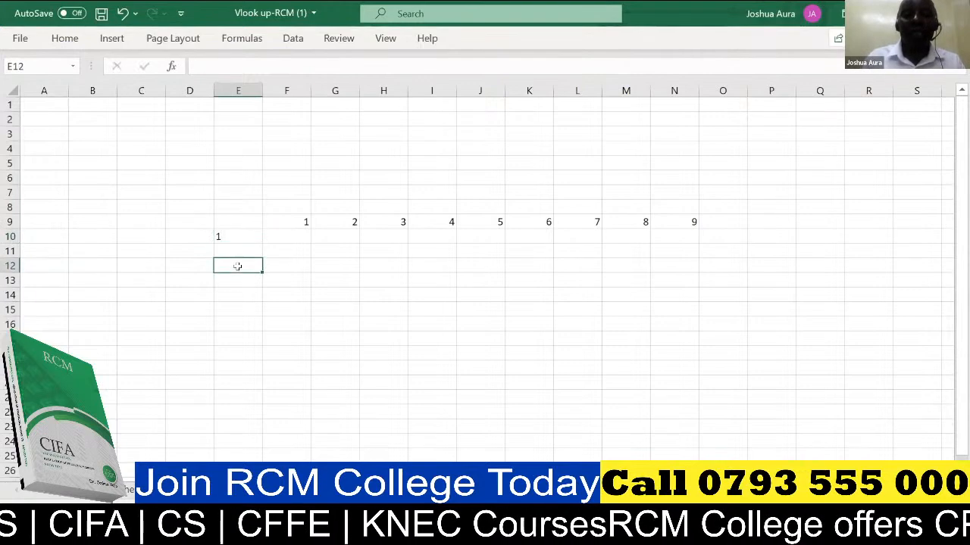
pyautogui.click(234, 236)
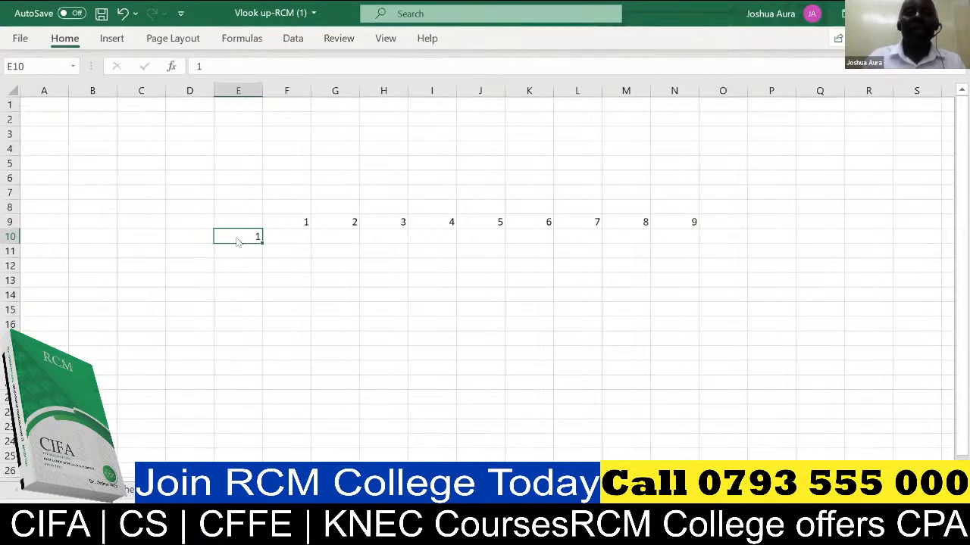
pyautogui.hotkey('alt', 'h')
pyautogui.press('f')
pyautogui.press('i')
pyautogui.press('s')
pyautogui.click(504, 202)
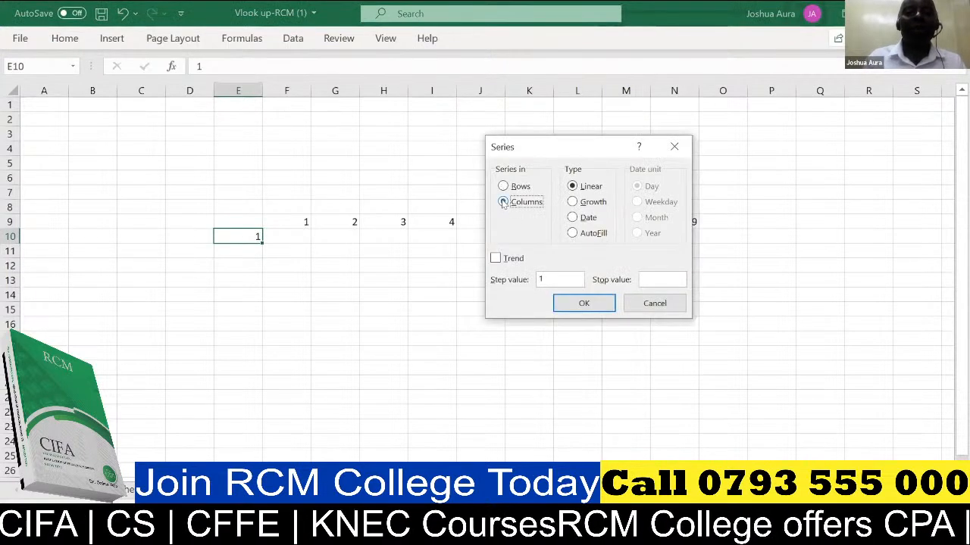
pyautogui.click(653, 278)
pyautogui.write('9')
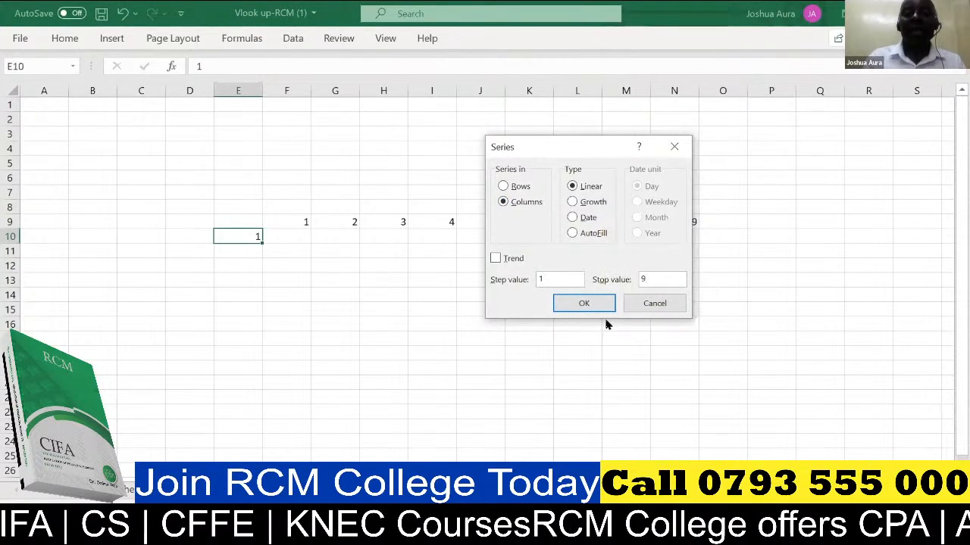
pyautogui.click(584, 304)
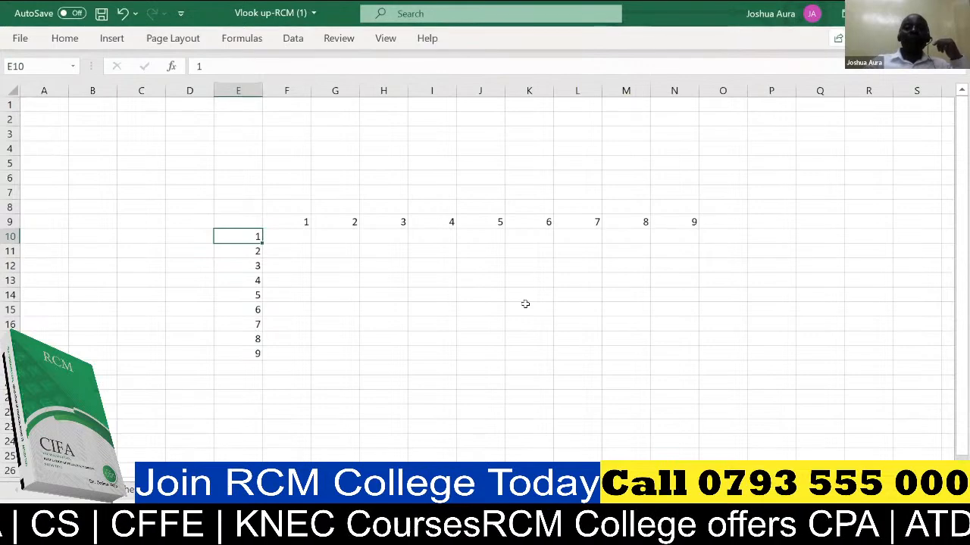
pyautogui.scroll(2, 525, 304)
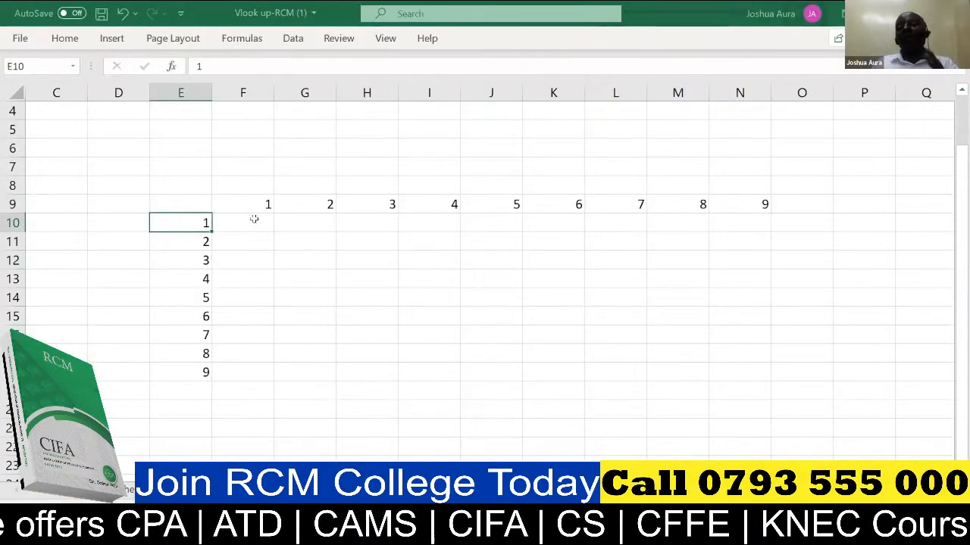
# Step: Enter =F9*E10 in F10 and copy it down to F18 with the fill handle
pyautogui.click(254, 219)
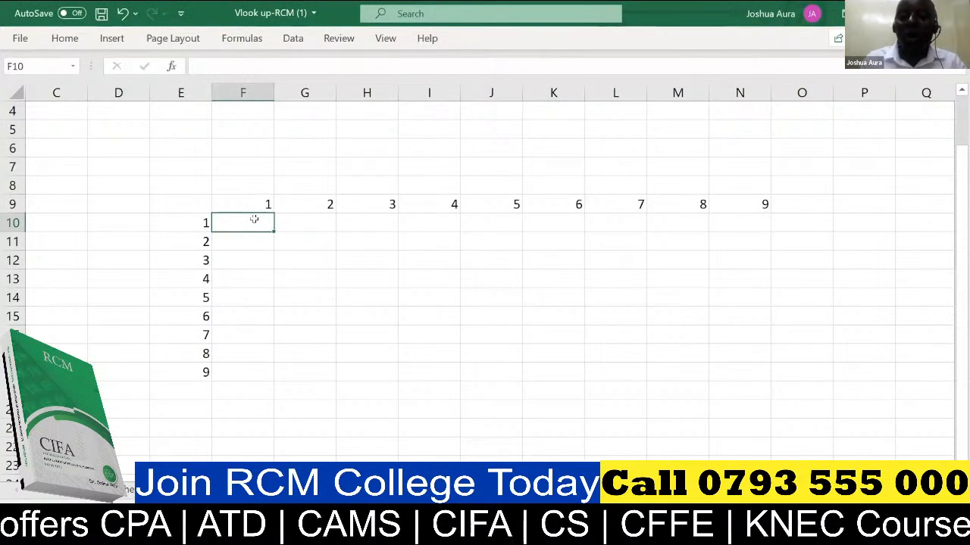
pyautogui.write('=')
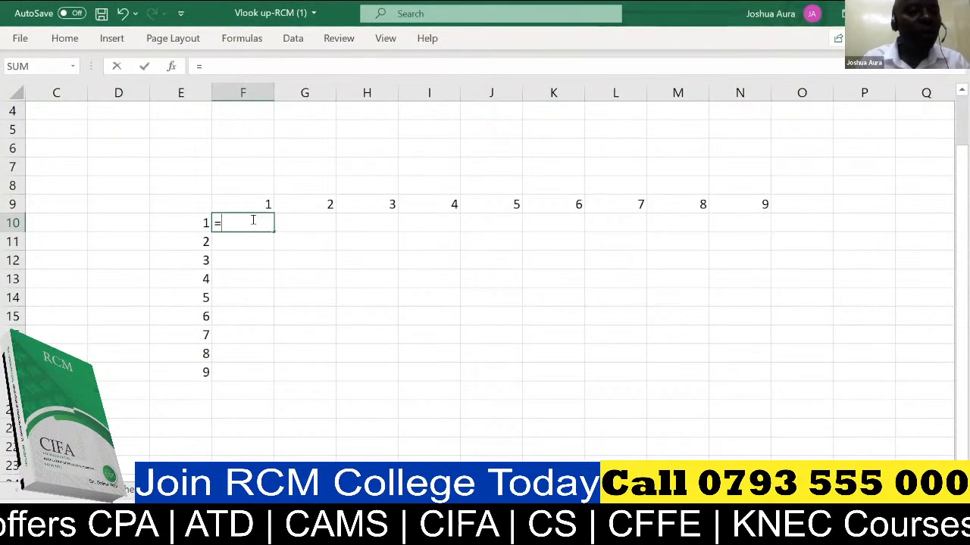
pyautogui.click(250, 202)
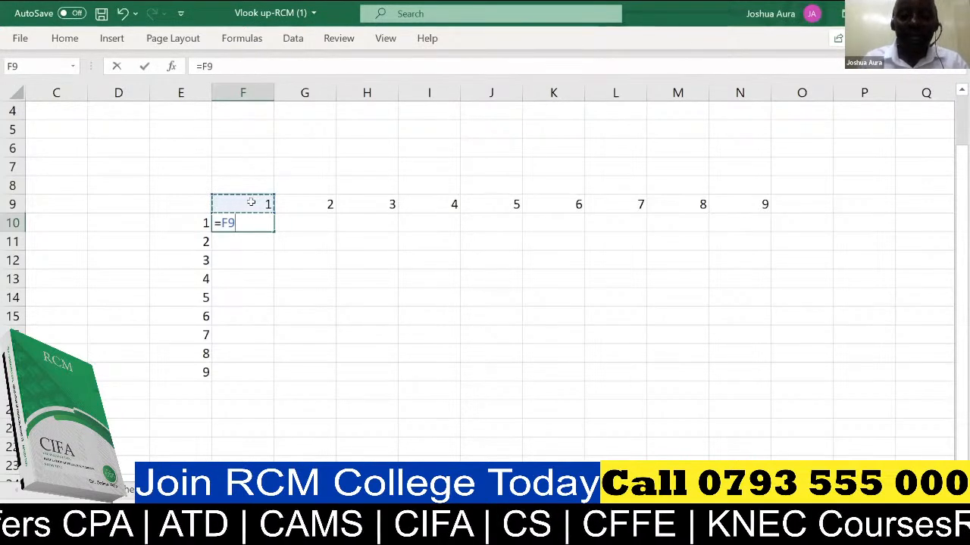
pyautogui.write('*')
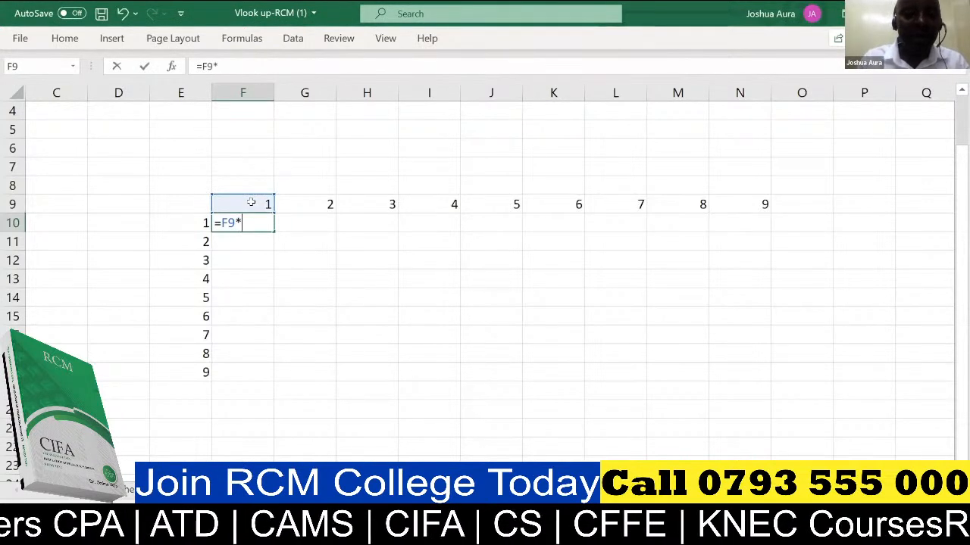
pyautogui.click(201, 220)
pyautogui.press('Return')
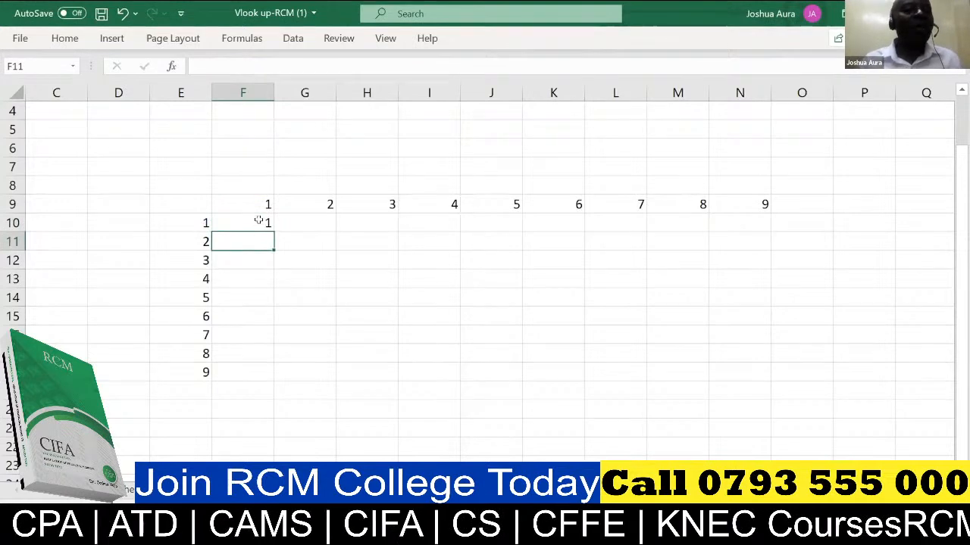
pyautogui.click(258, 221)
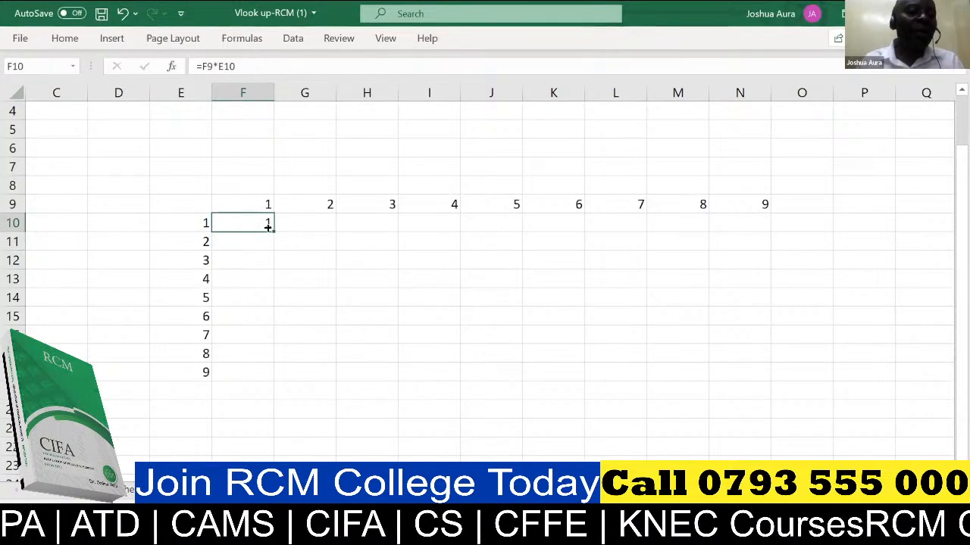
pyautogui.moveTo(267, 227); pyautogui.dragTo(277, 373)
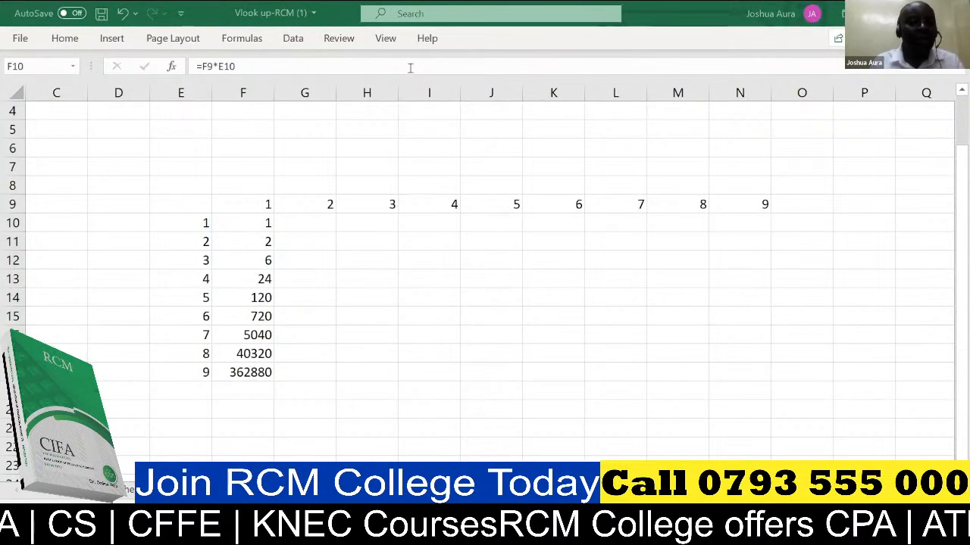
# Step: Undo the fill down column F, clearing the values in F11:F18
pyautogui.click(272, 229)
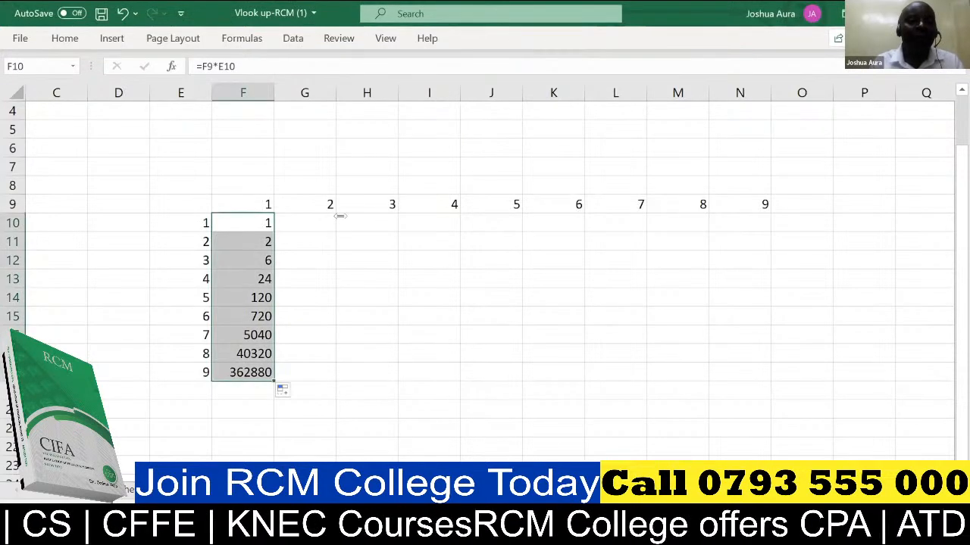
pyautogui.click(122, 13)
pyautogui.click(122, 13)
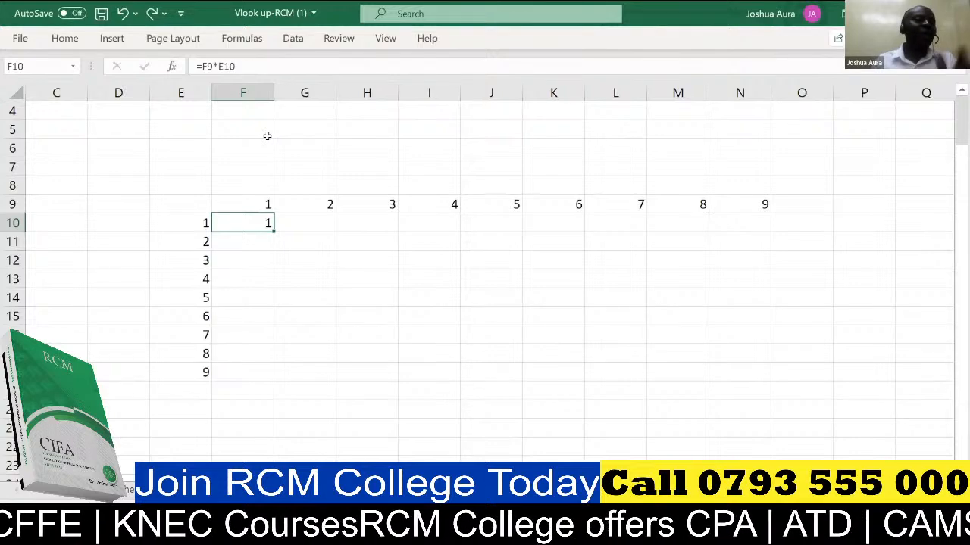
# Step: Change F10's formula to =F$9*$E10 by adding $ before 9 and E
pyautogui.click(207, 66)
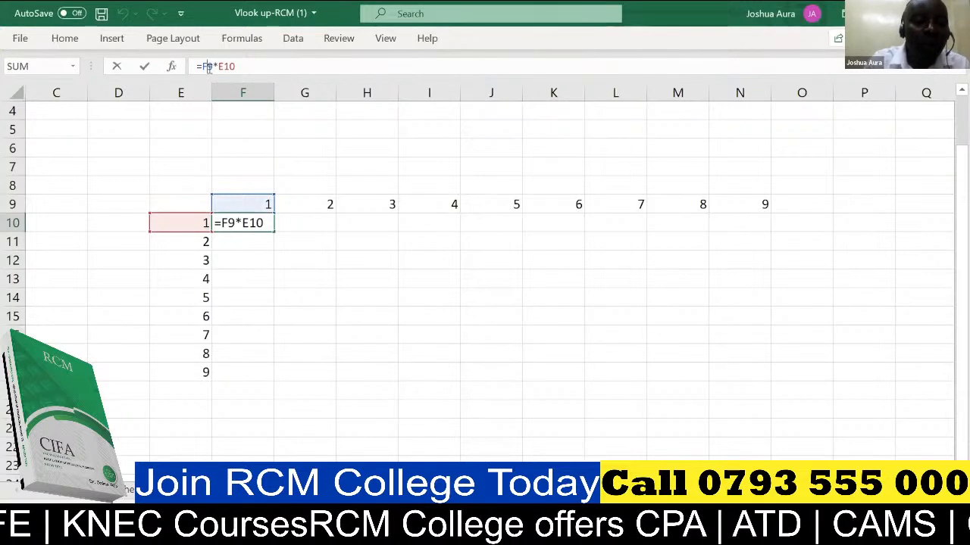
pyautogui.write('$')
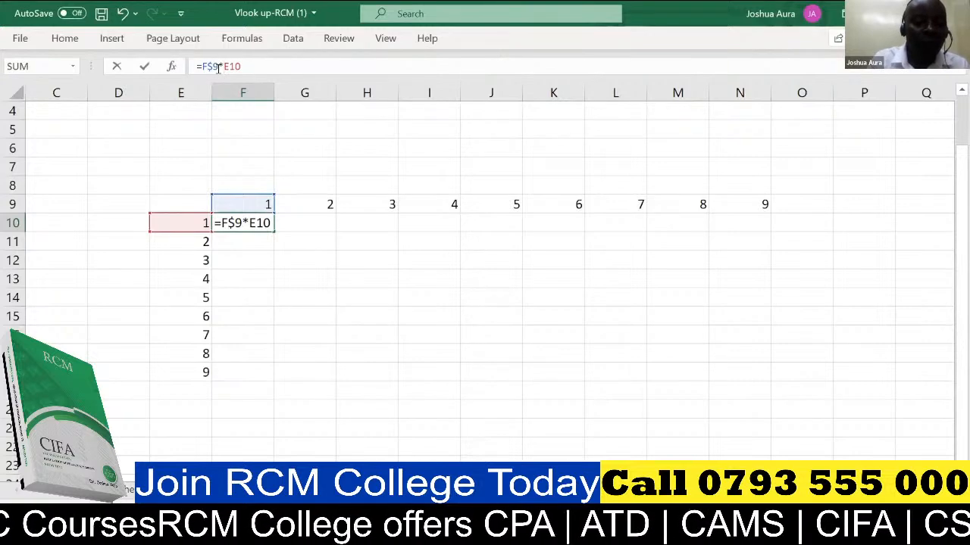
pyautogui.write('$')
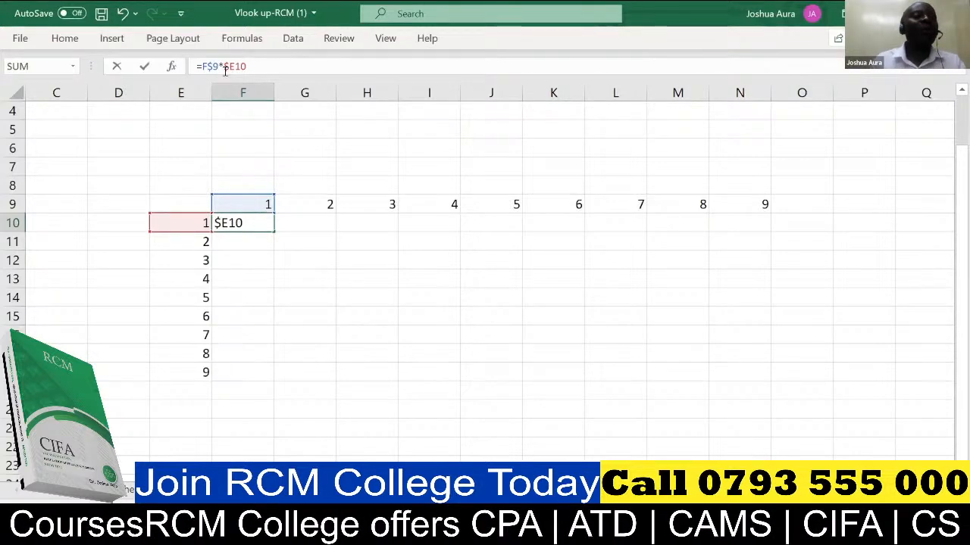
pyautogui.press('Return')
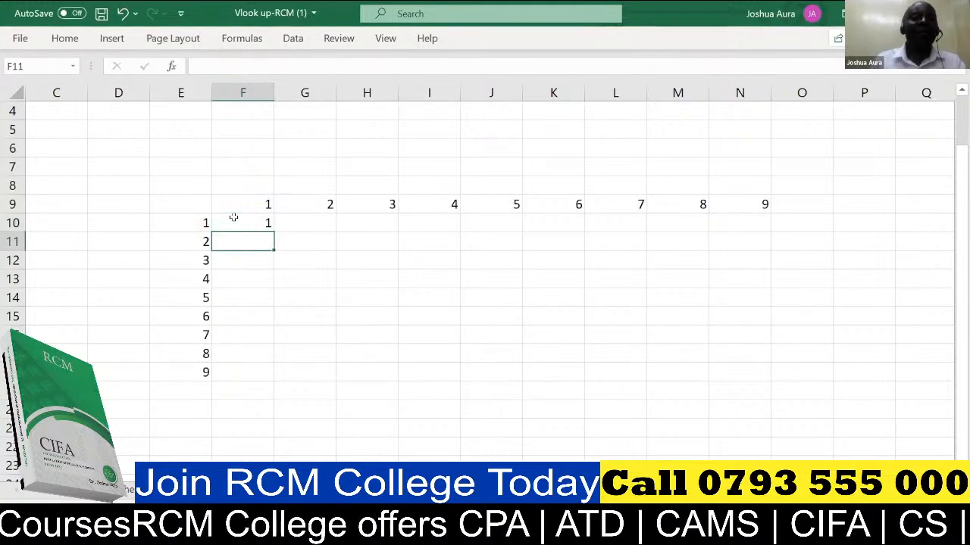
# Step: Copy =F$9*$E10 from F10 down to F18, then across to column N
pyautogui.click(258, 221)
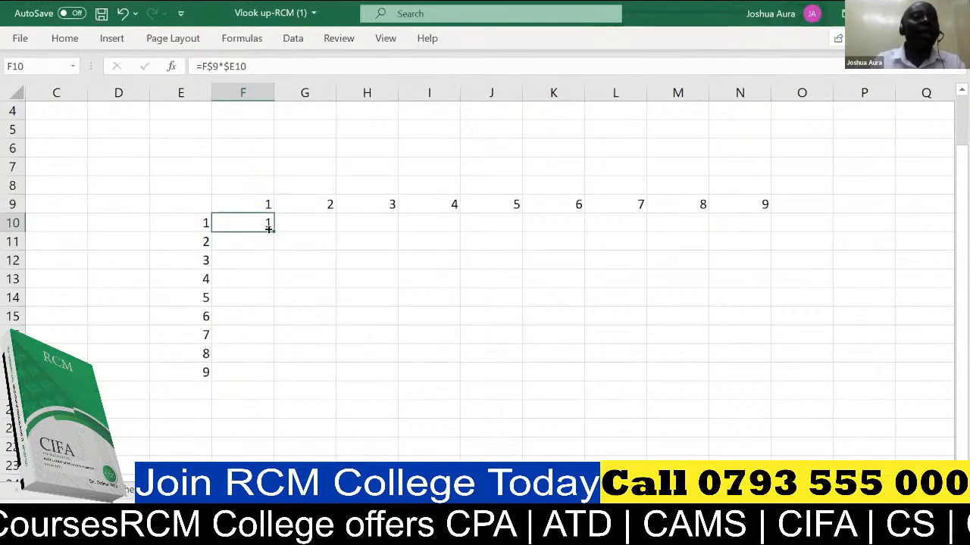
pyautogui.moveTo(269, 228); pyautogui.dragTo(274, 374)
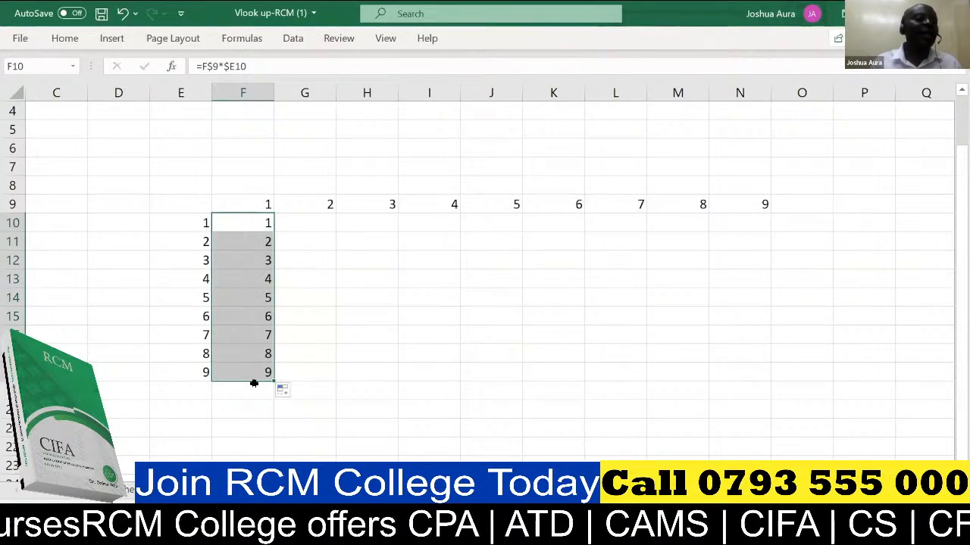
pyautogui.moveTo(273, 376); pyautogui.dragTo(750, 365)
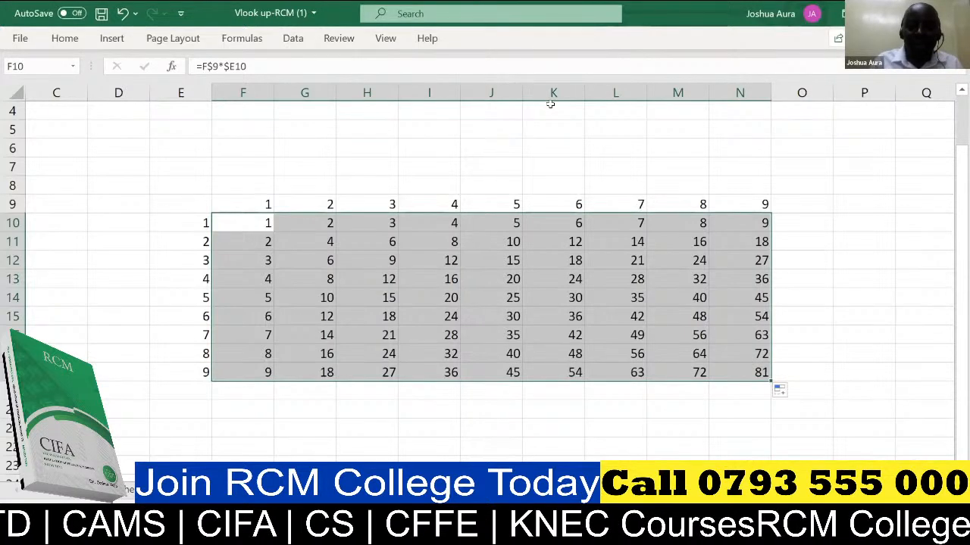
# Step: Undo both fills and F10's formula, then start a new formula in F10 with '='
pyautogui.hotkey('ctrl', 'n')
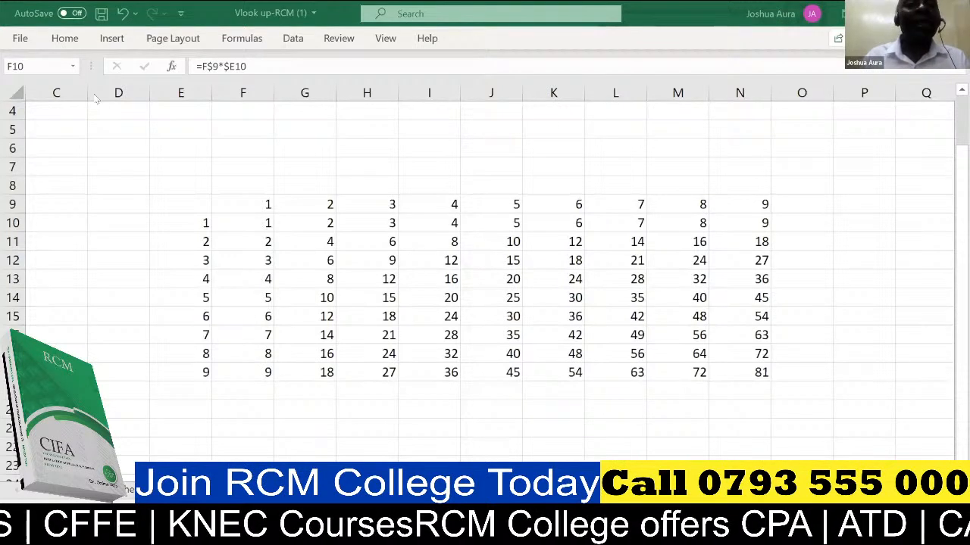
pyautogui.click(122, 13)
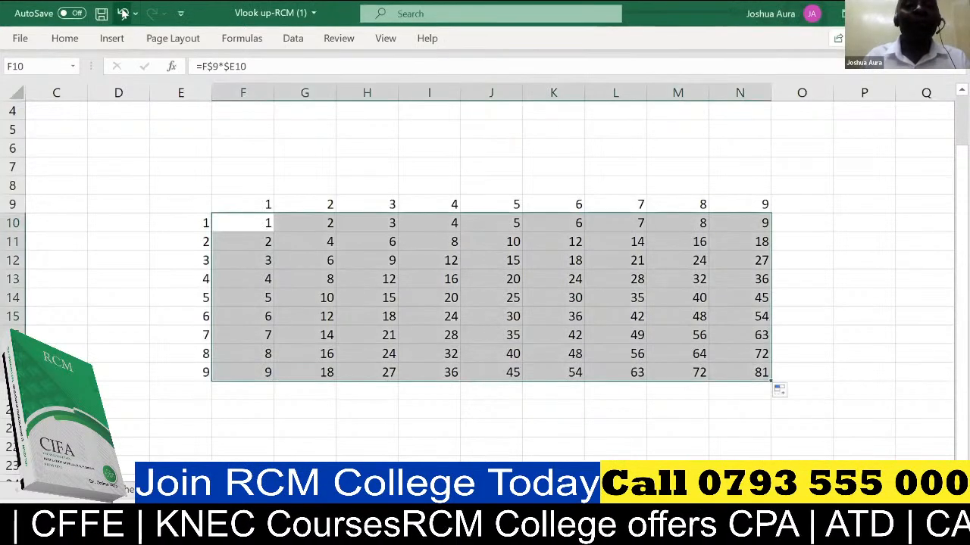
pyautogui.click(122, 13)
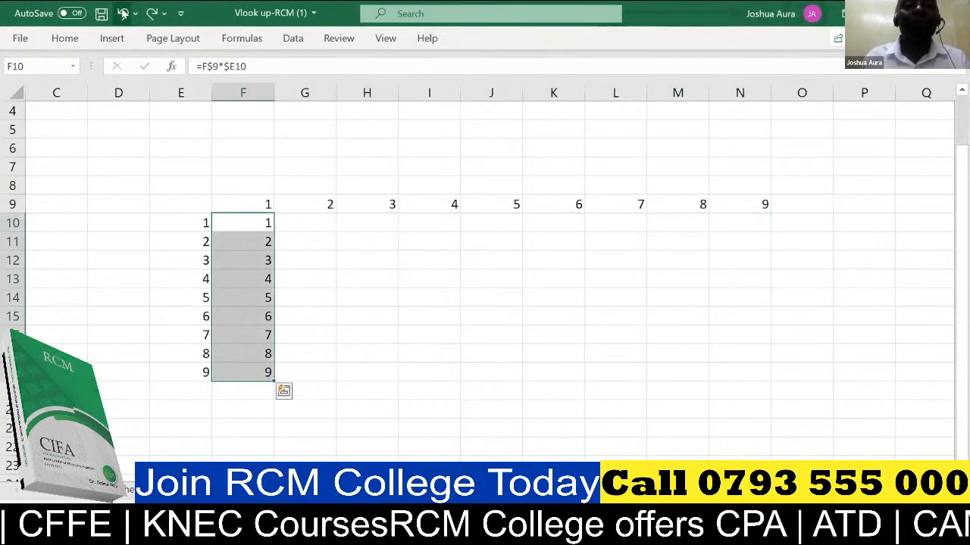
pyautogui.click(123, 13)
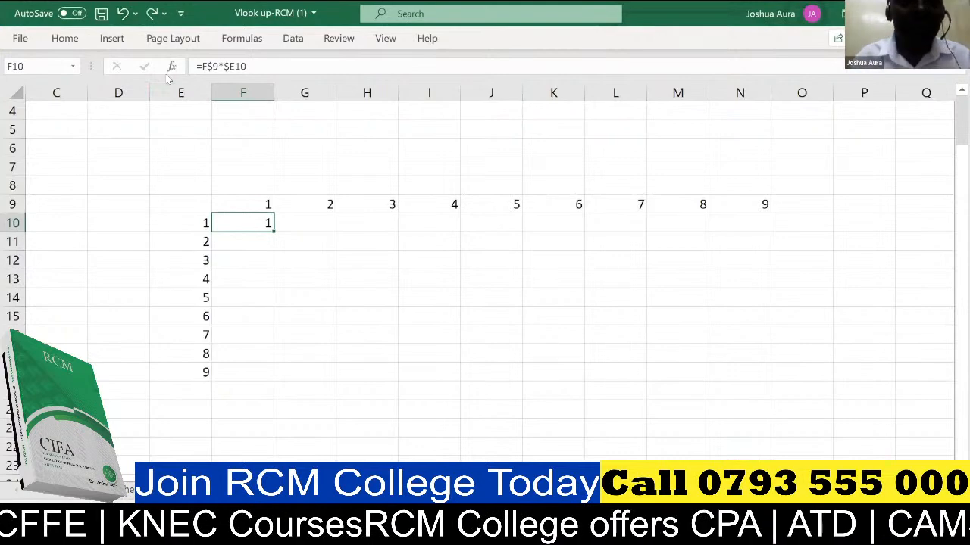
pyautogui.click(119, 15)
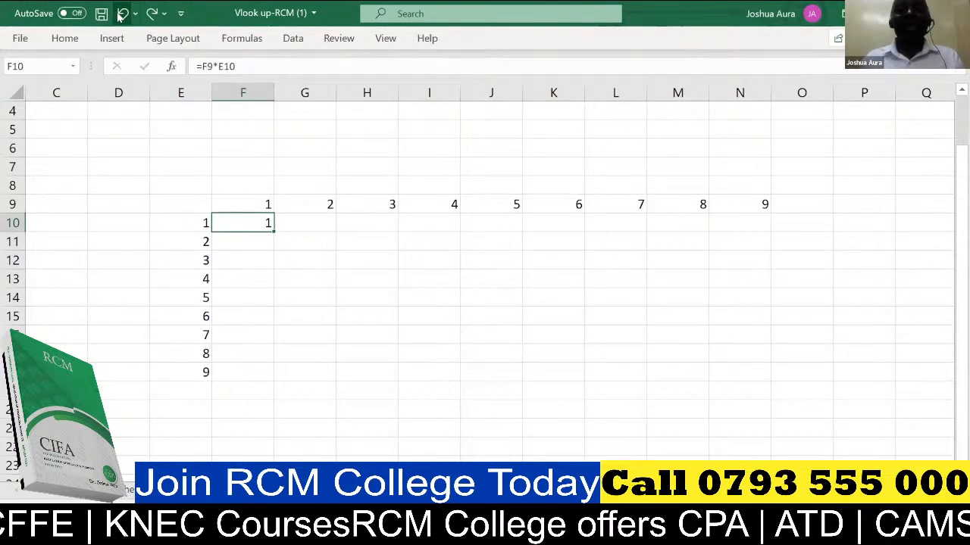
pyautogui.click(120, 15)
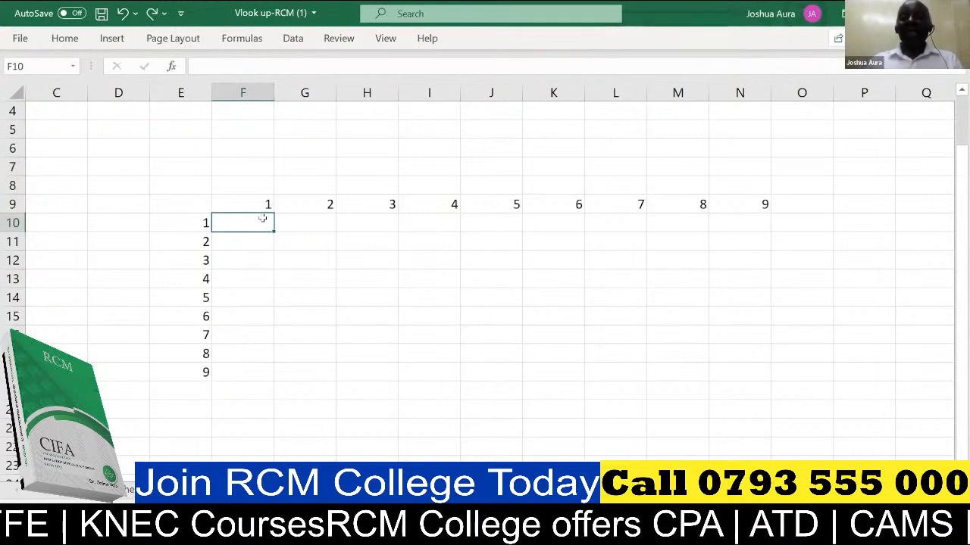
pyautogui.write('=')
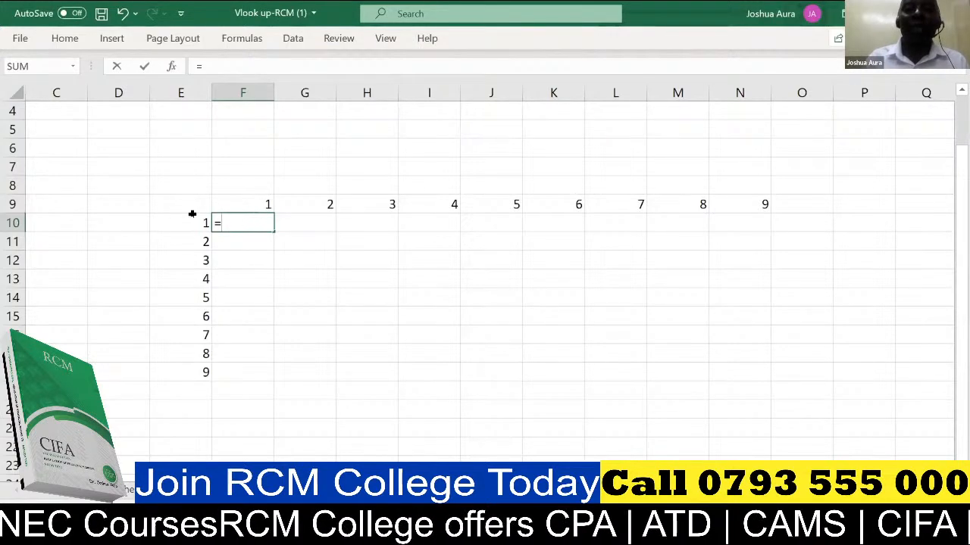
# Step: Complete F10's formula as =F9*E10 and check it against header row 9
pyautogui.click(266, 204)
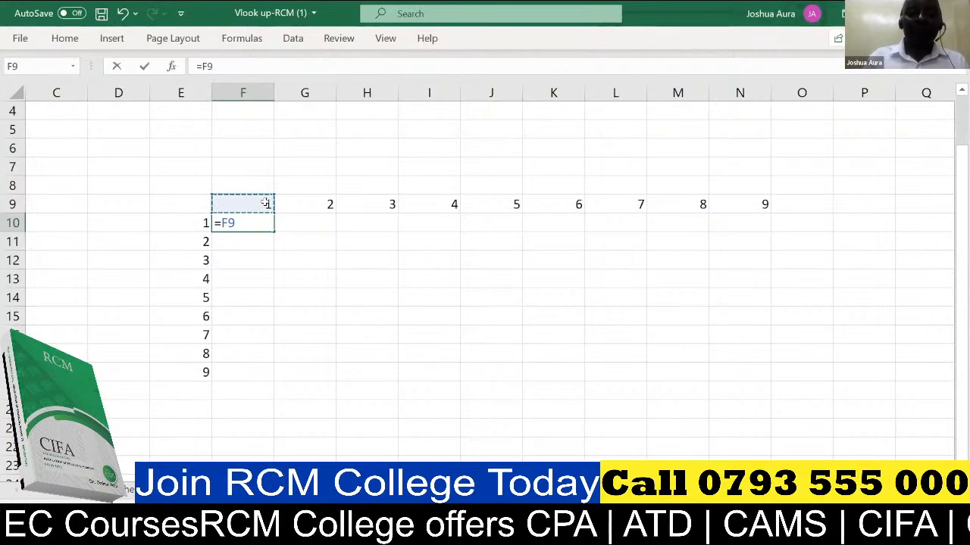
pyautogui.write('*')
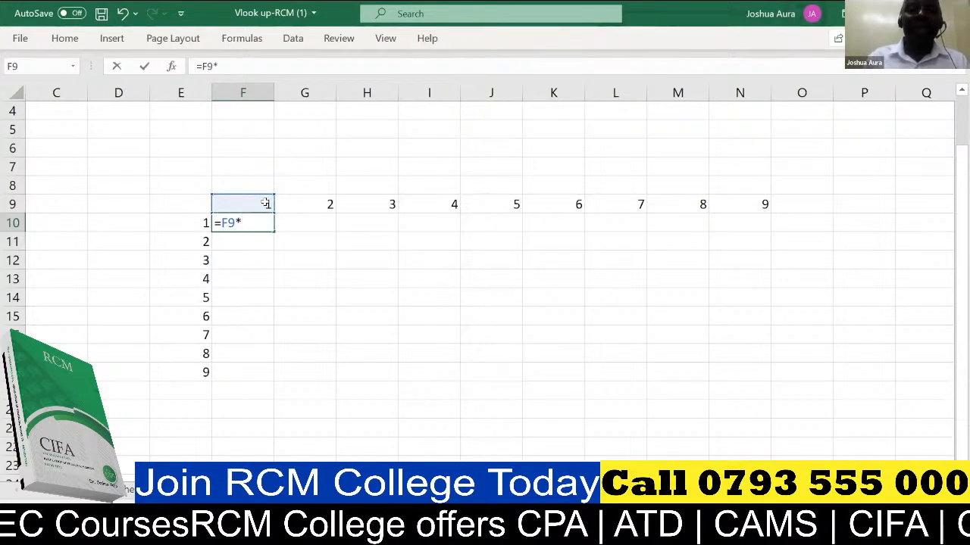
pyautogui.click(203, 222)
pyautogui.press('Return')
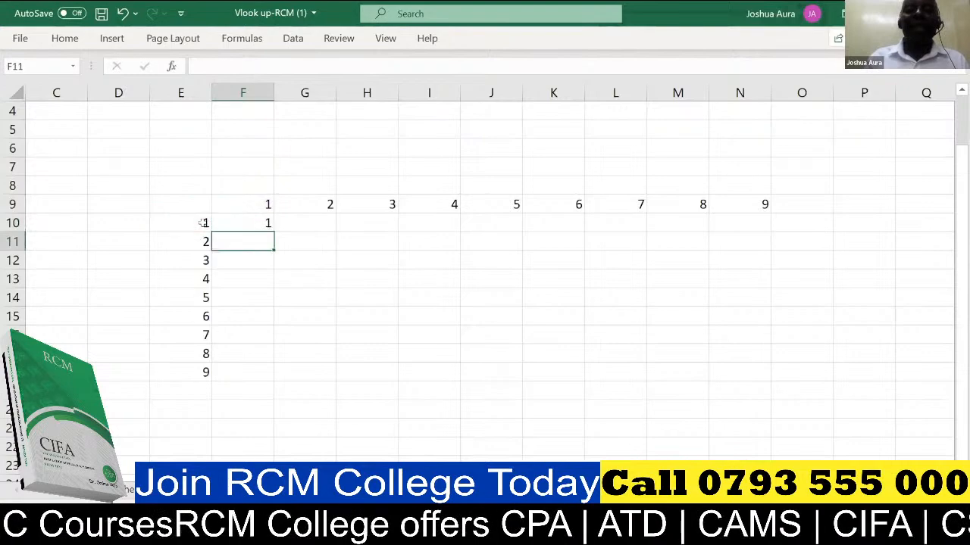
pyautogui.click(258, 218)
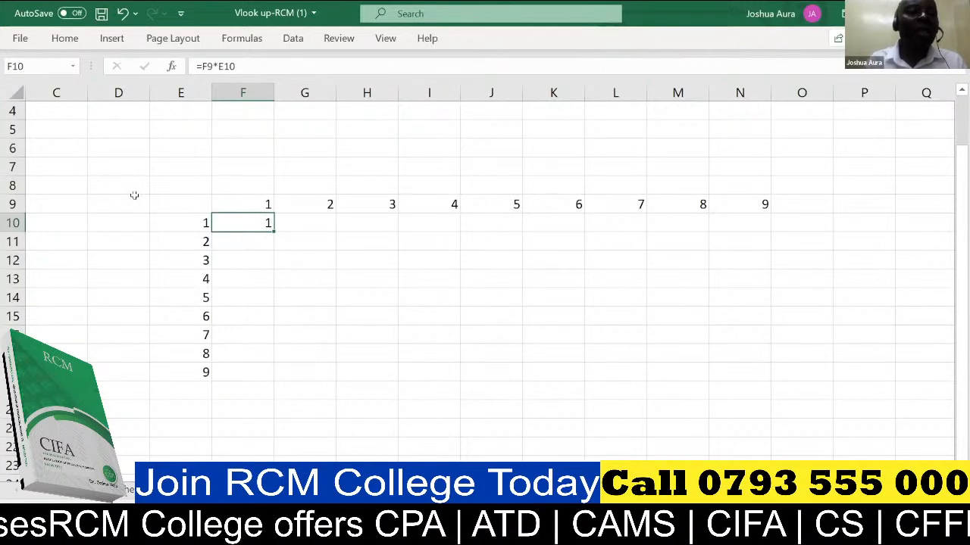
pyautogui.click(11, 203)
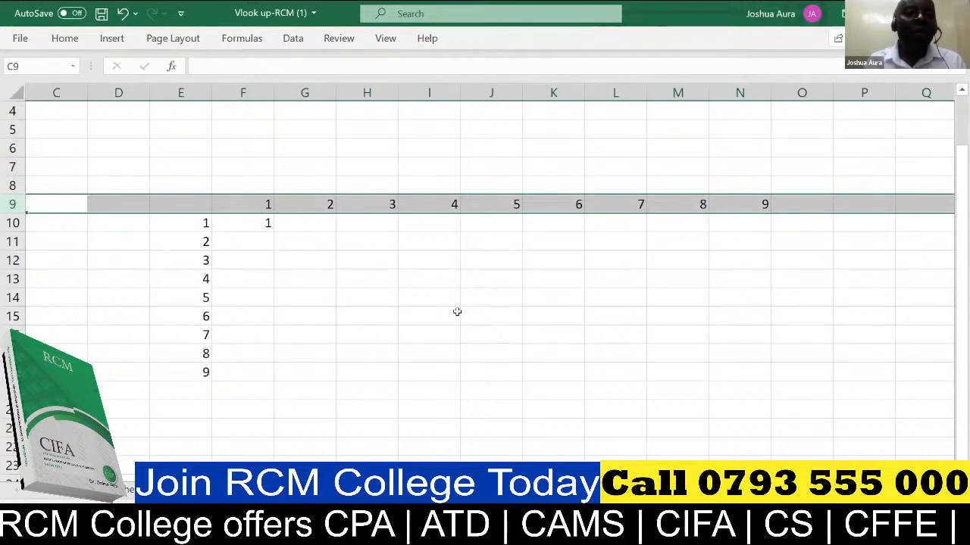
pyautogui.click(255, 225)
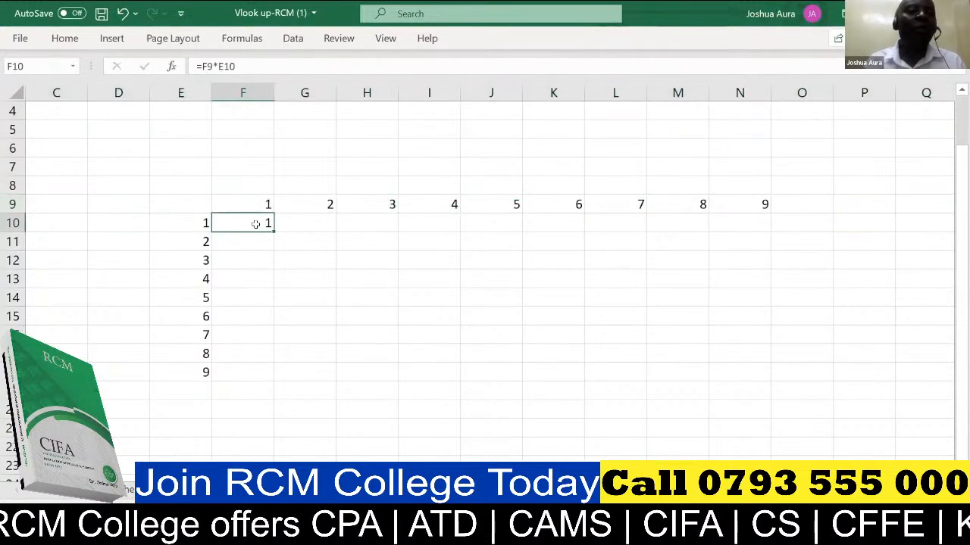
# Step: Insert $ before 9 and before E so F10 reads =F$9*$E10
pyautogui.click(203, 68)
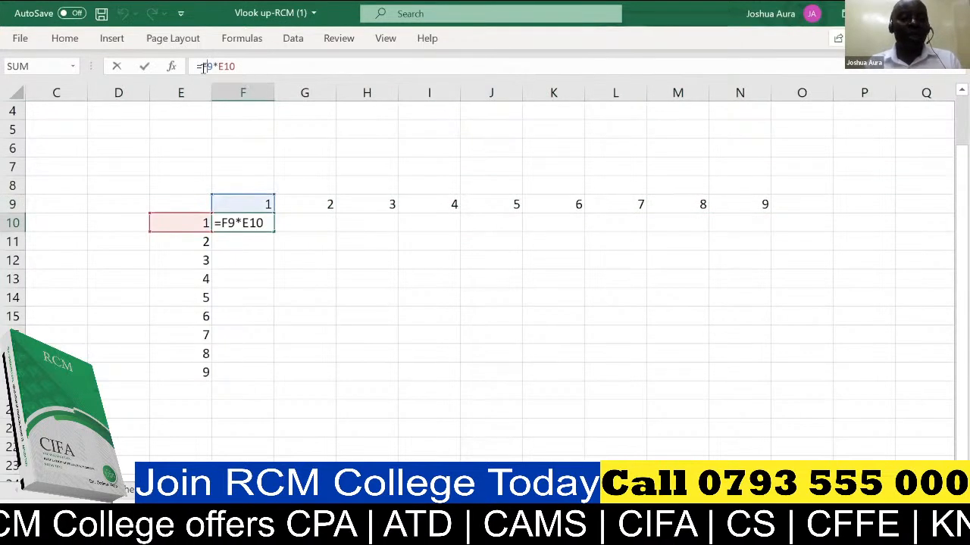
pyautogui.write('$')
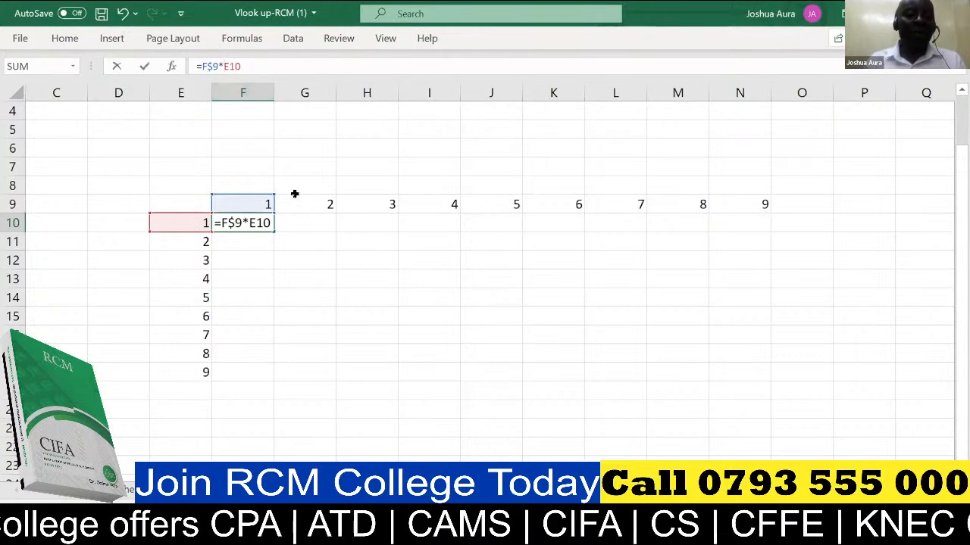
pyautogui.write('$')
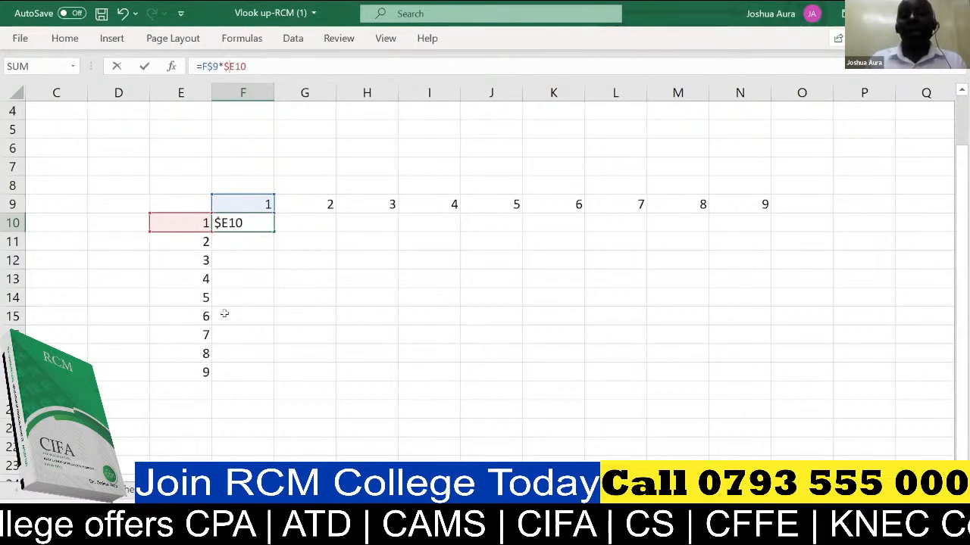
pyautogui.press('Return')
pyautogui.click(242, 223)
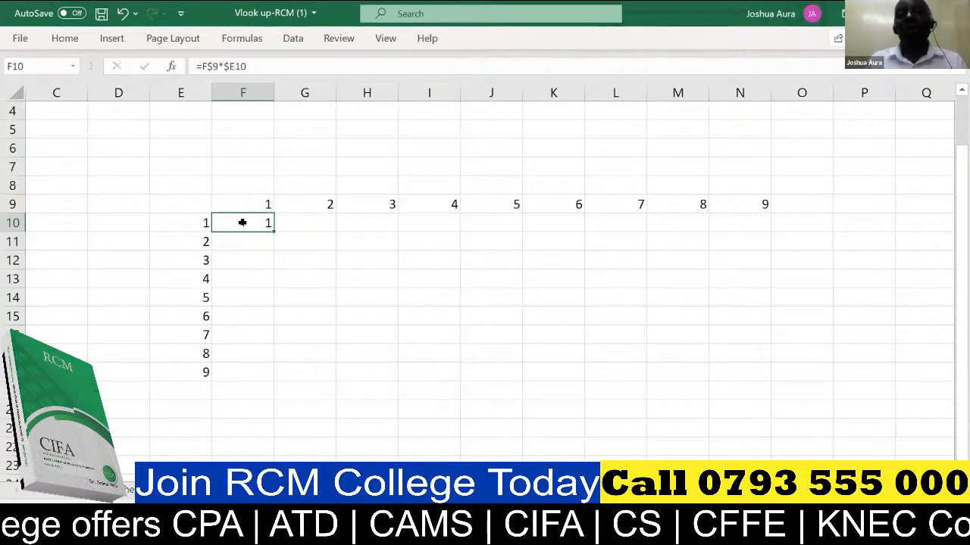
# Step: Fill =F$9*$E10 through F10:N18 to complete the 9×9 products up to 81, then deselect
pyautogui.moveTo(273, 231); pyautogui.dragTo(792, 333)
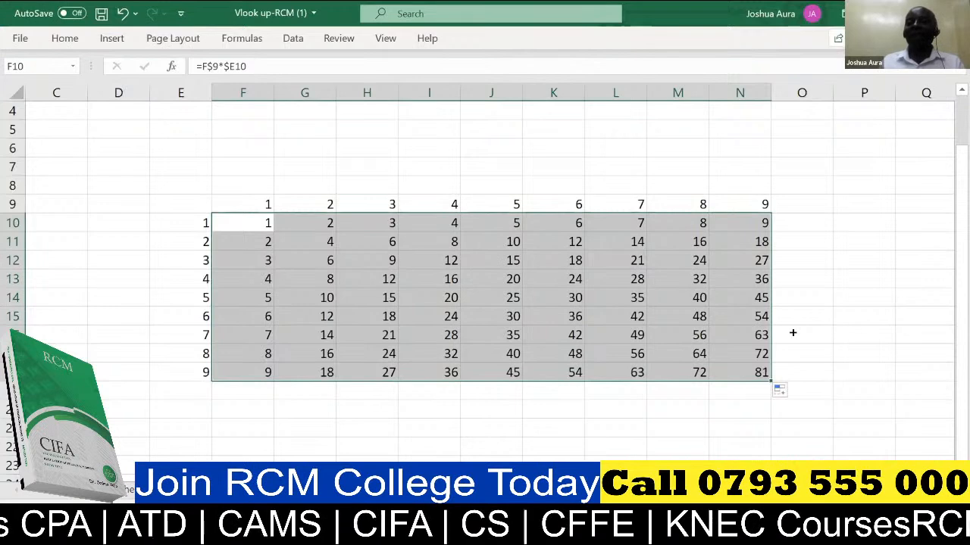
pyautogui.click(496, 68)
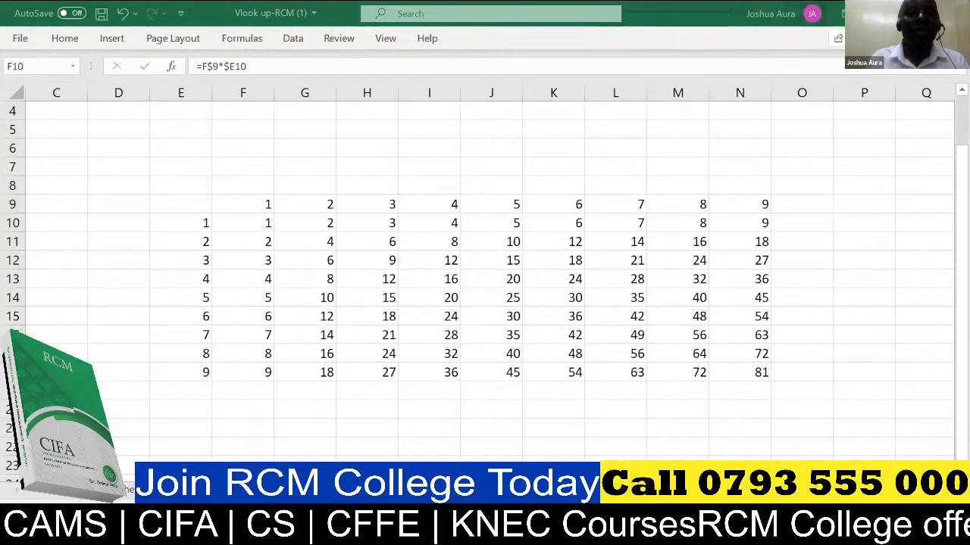
# Step: Return to the Vlookup worksheet with the team tables and lookup results
pyautogui.hotkey('ctrl', 'shift', 'End')
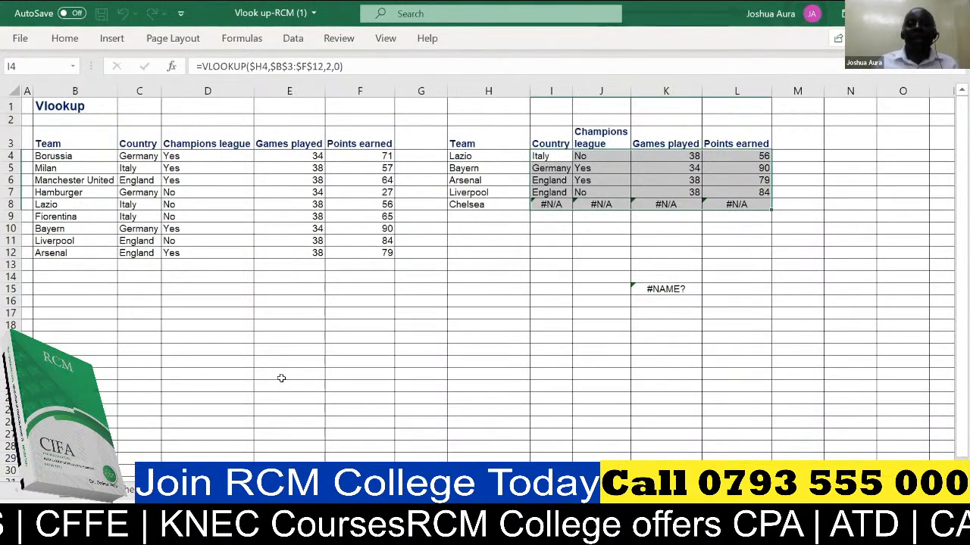
pyautogui.click(367, 69)
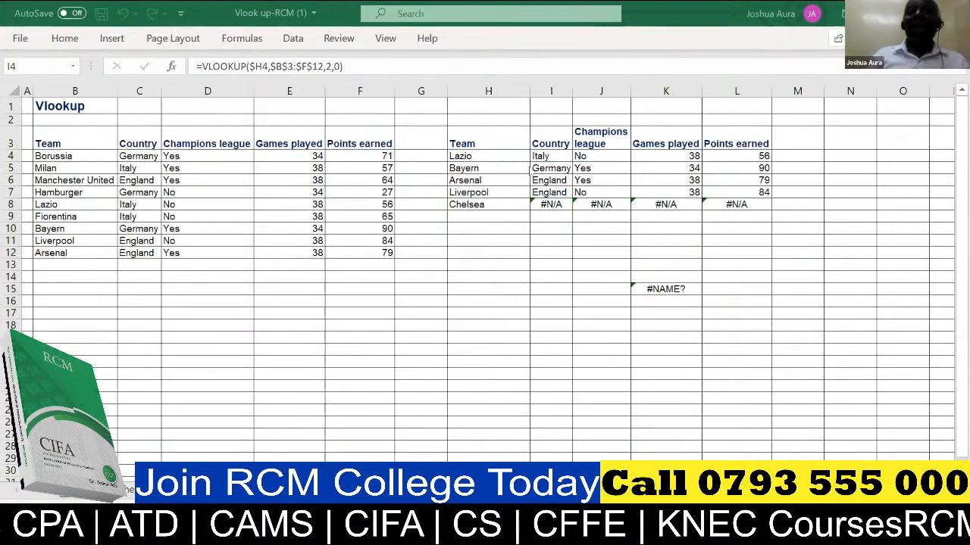
# Step: Refocus Excel and dismiss the invalid sheet-name warning each time it reappears
pyautogui.click(469, 165)
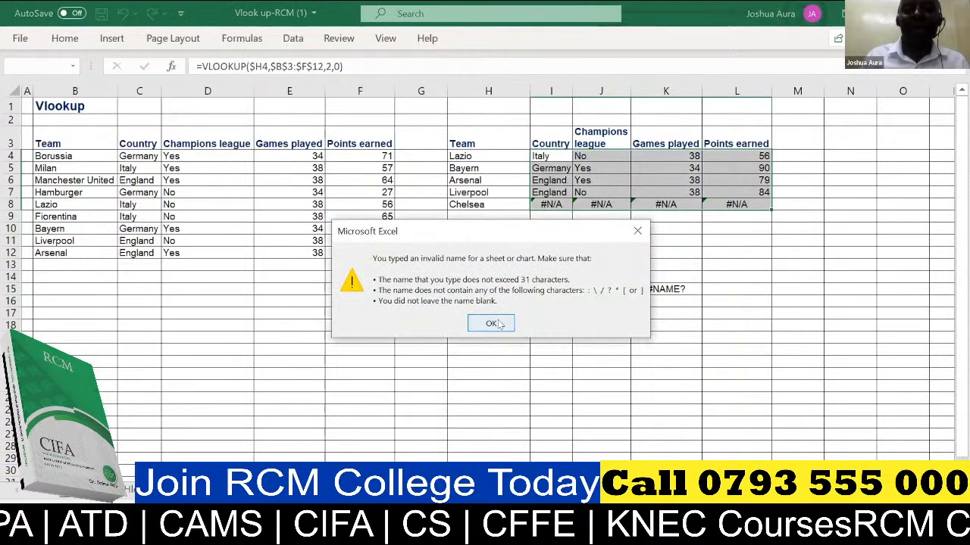
pyautogui.click(491, 323)
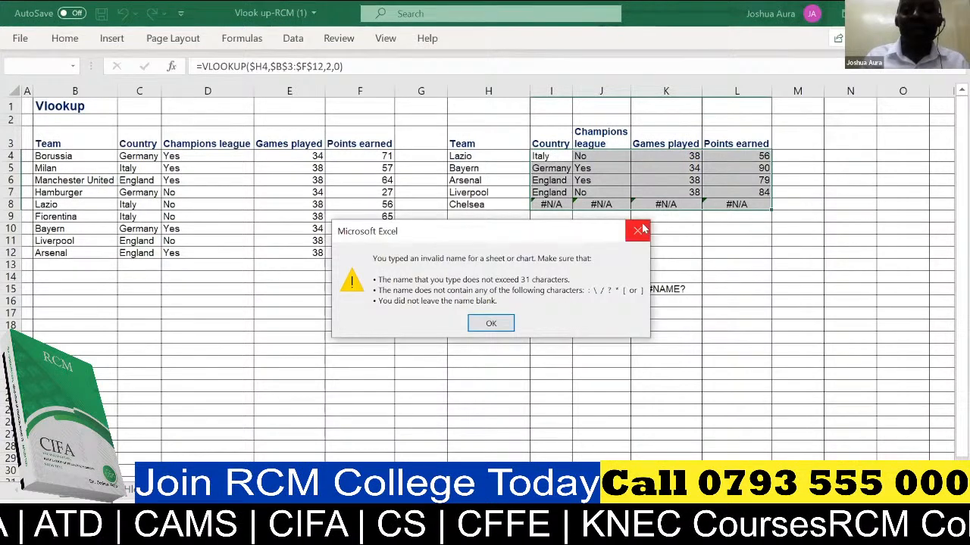
pyautogui.click(638, 231)
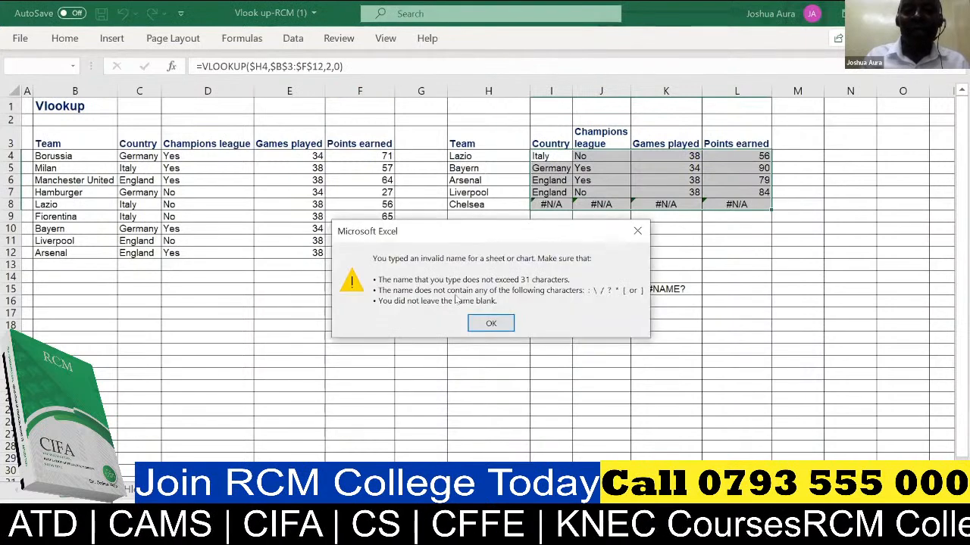
pyautogui.click(478, 325)
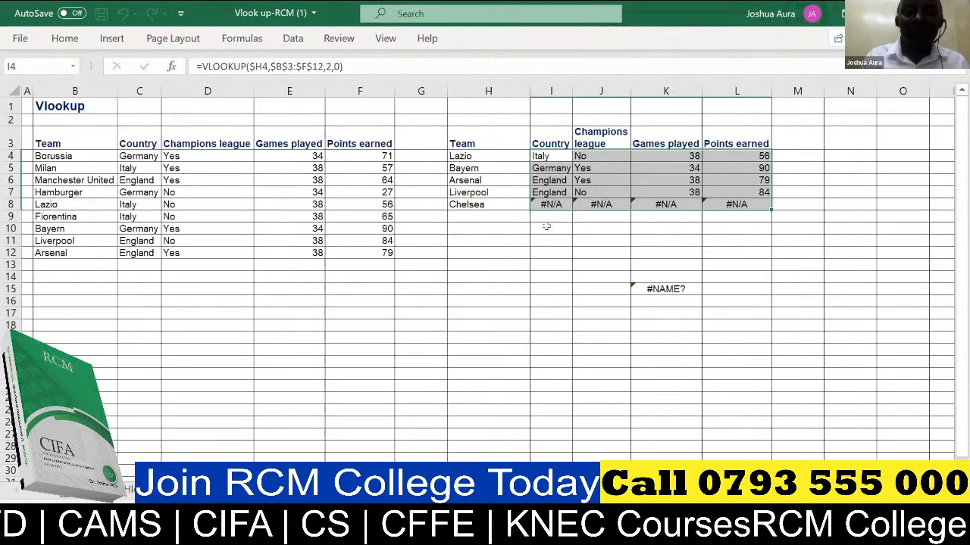
pyautogui.click(679, 297)
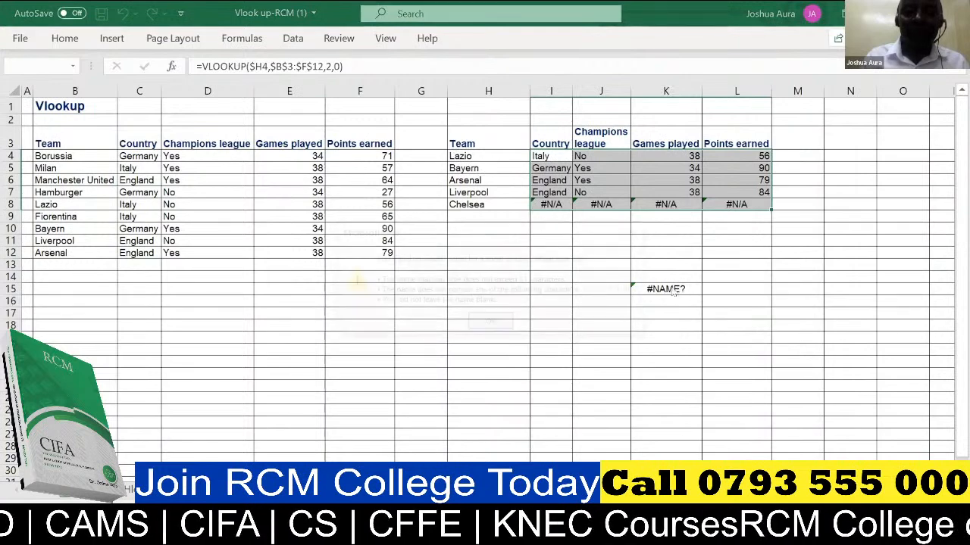
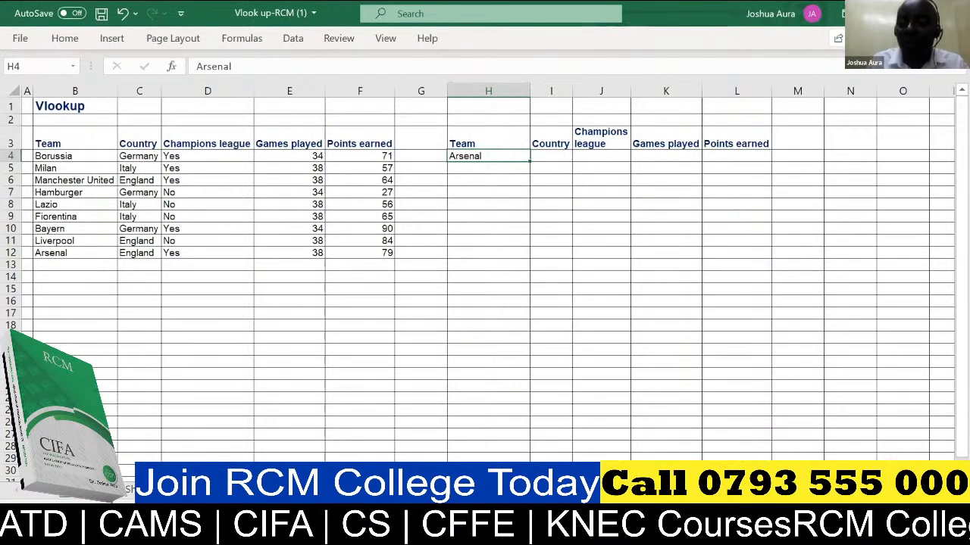
# Step: Start a formula in I4, Arsenal's Country cell, typing =vlo
pyautogui.scroll(-1, 820, 424)
pyautogui.scroll(-4, 484, 273)
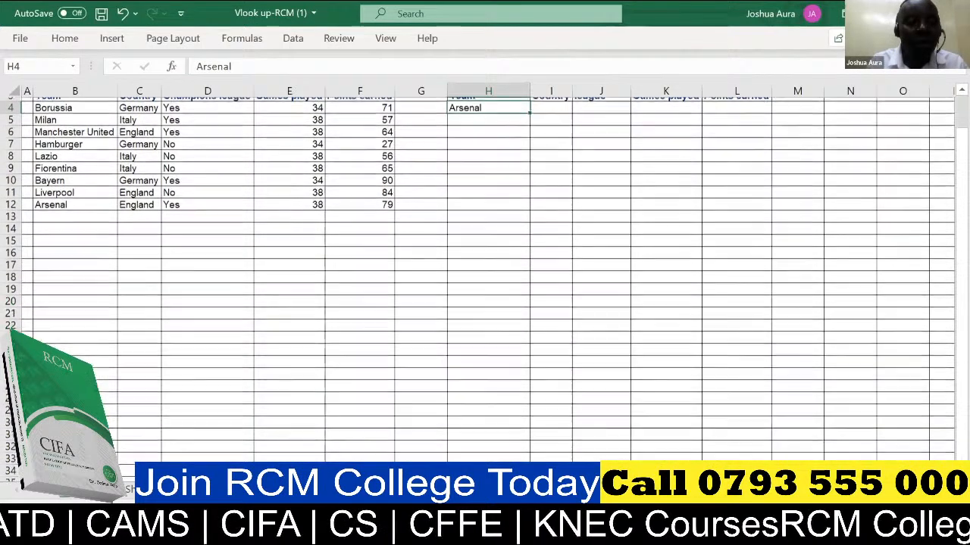
pyautogui.scroll(-4, 484, 273)
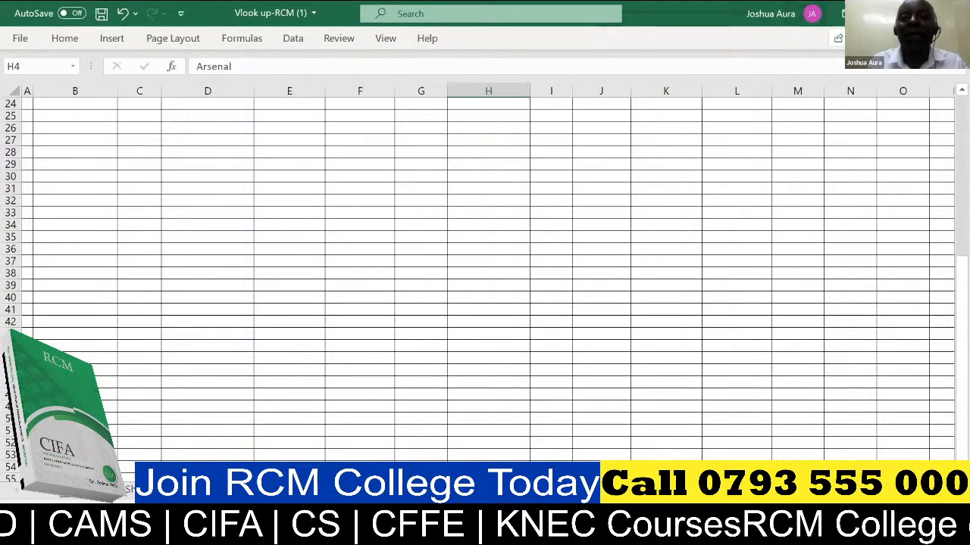
pyautogui.scroll(1, 485, 272)
pyautogui.scroll(4, 485, 273)
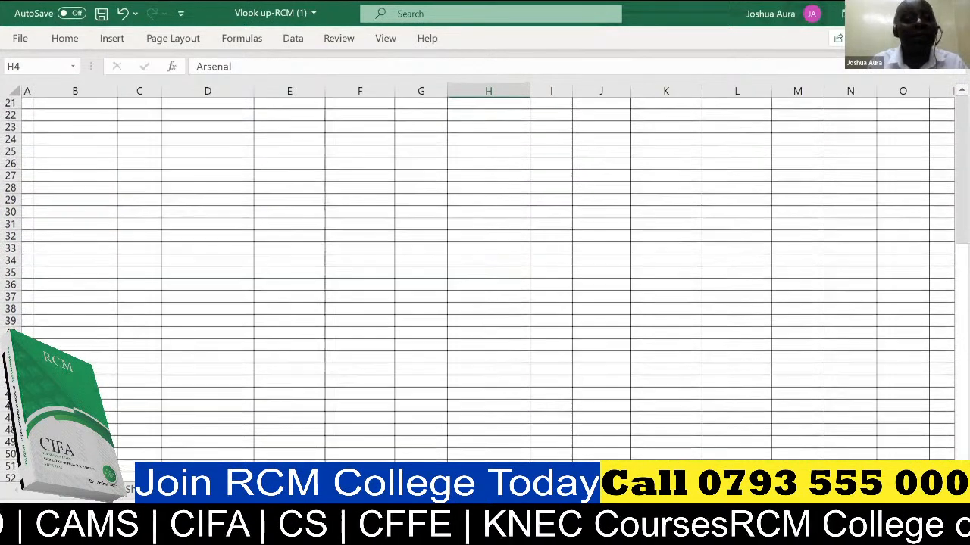
pyautogui.scroll(4, 484, 273)
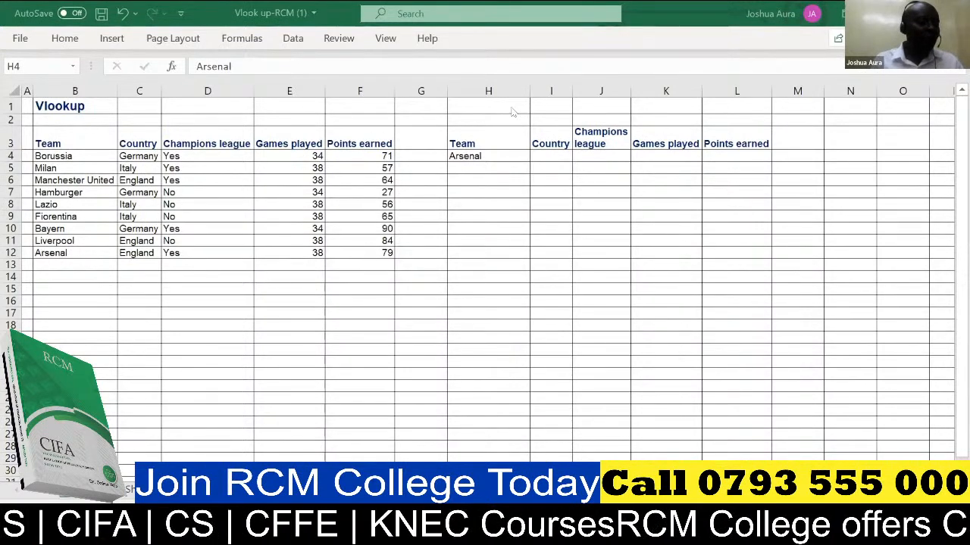
pyautogui.click(550, 154)
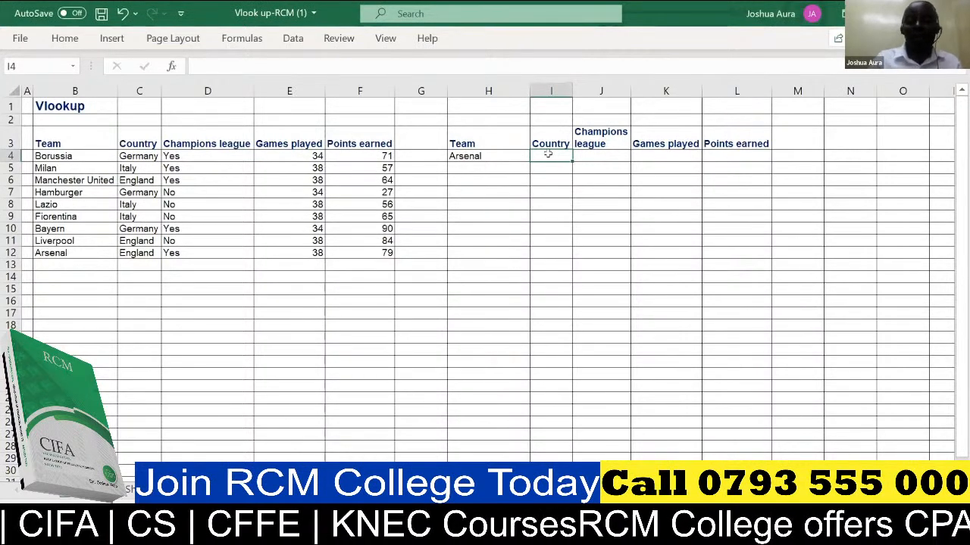
pyautogui.write('=')
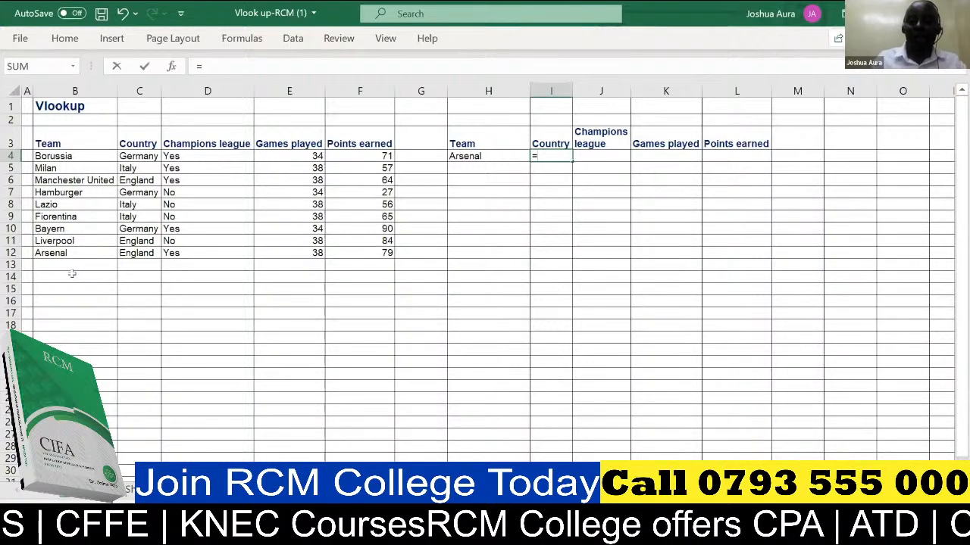
pyautogui.write('vlo')
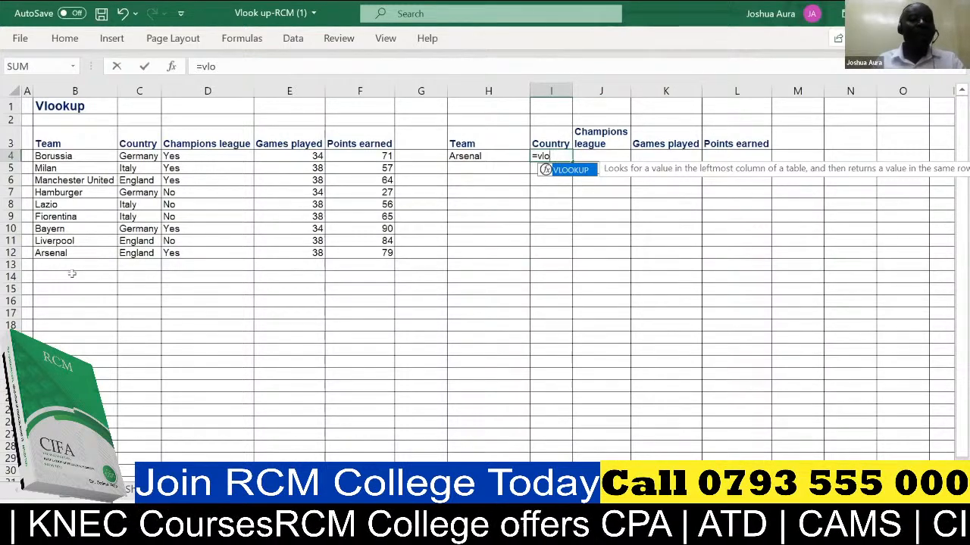
# Step: Accept the VLOOKUP suggestion, erase it, and retype =vloo to restart the formula
pyautogui.press('Tab')
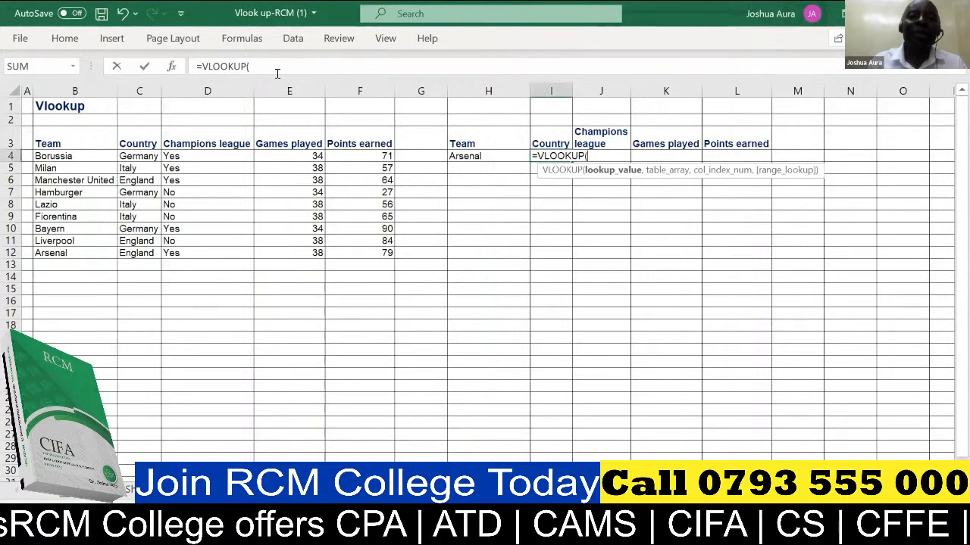
pyautogui.press('BackSpace')
pyautogui.press('BackSpace')
pyautogui.press('BackSpace')
pyautogui.press('BackSpace')
pyautogui.press('BackSpace')
pyautogui.press('BackSpace')
pyautogui.press('BackSpace')
pyautogui.press('BackSpace')
pyautogui.press('BackSpace')
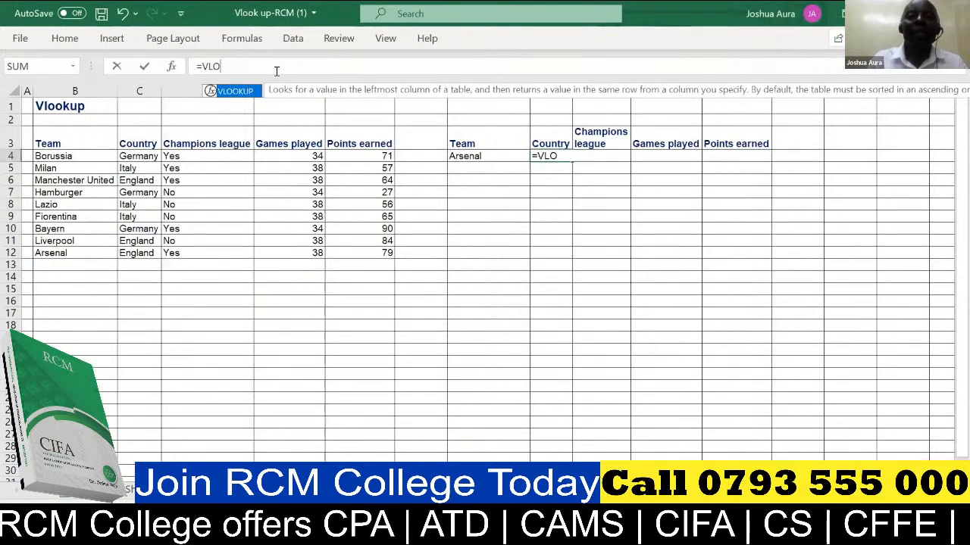
pyautogui.write('=')
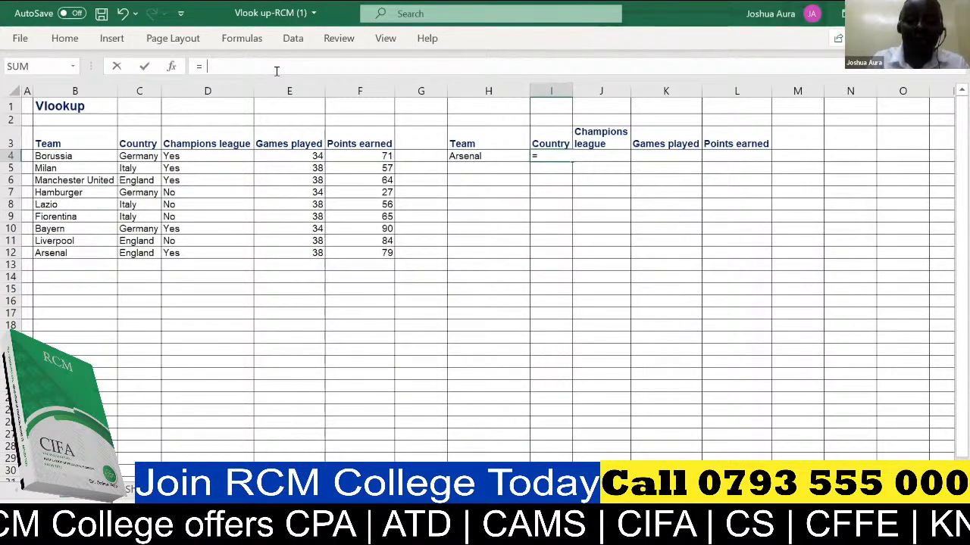
pyautogui.write('vlo')
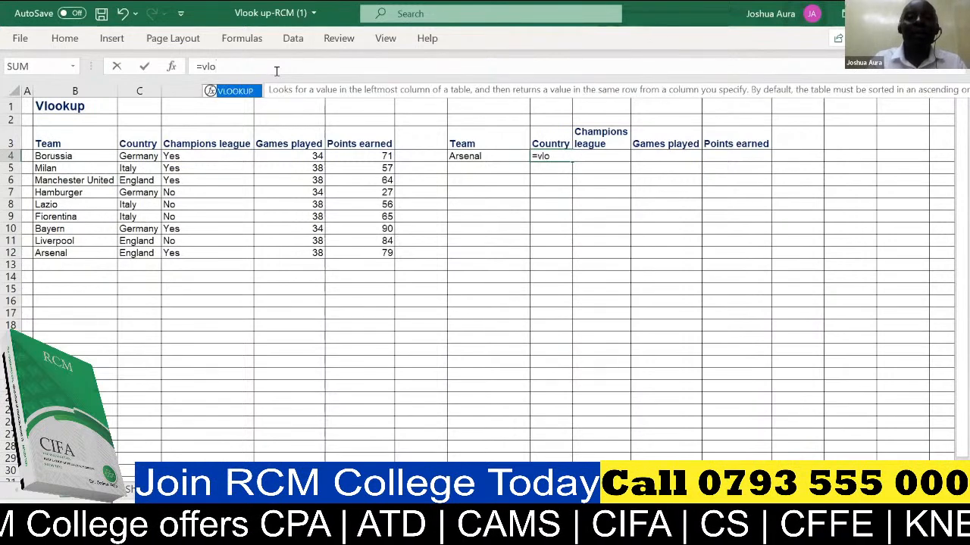
pyautogui.write('o')
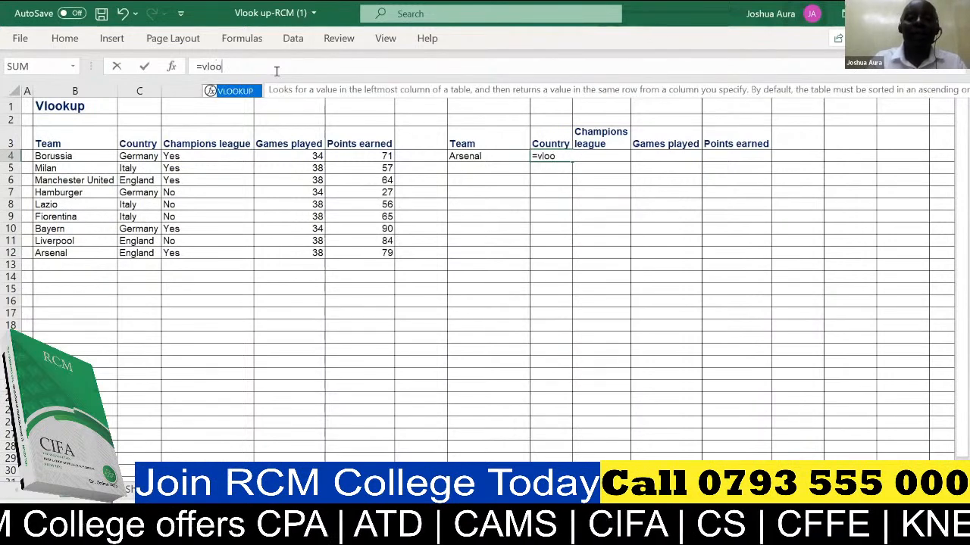
# Step: Insert VLOOKUP with Arsenal's cell $H4 as the column-locked lookup value
pyautogui.doubleClick(237, 92)
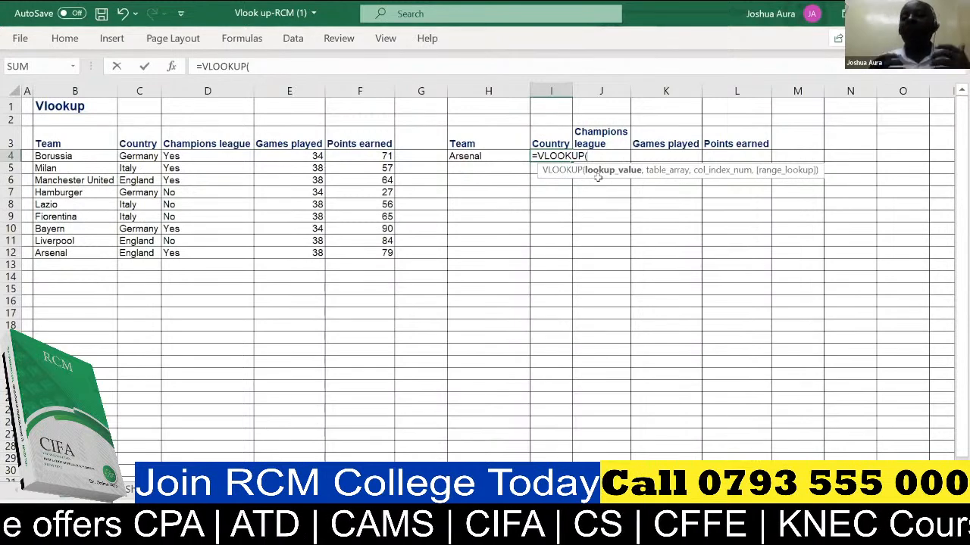
pyautogui.click(476, 155)
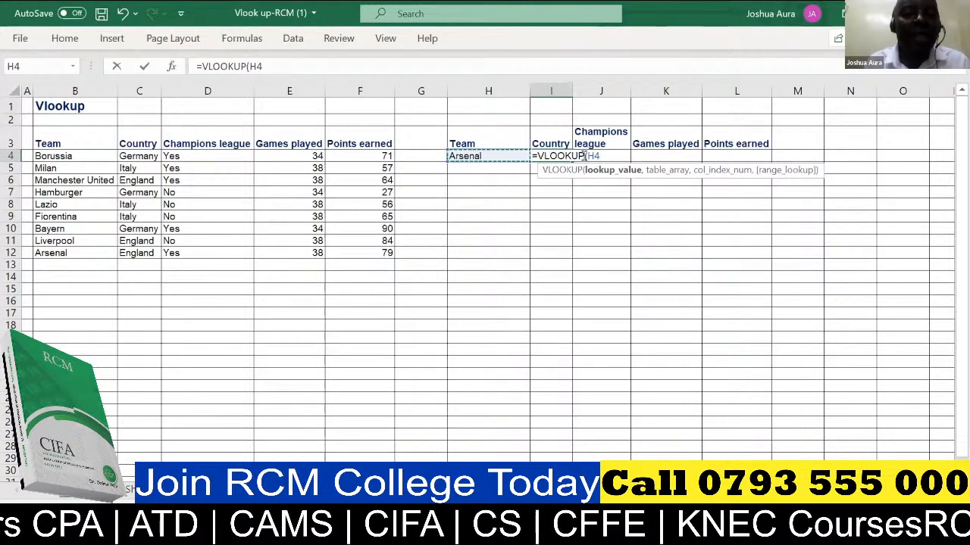
pyautogui.click(585, 155)
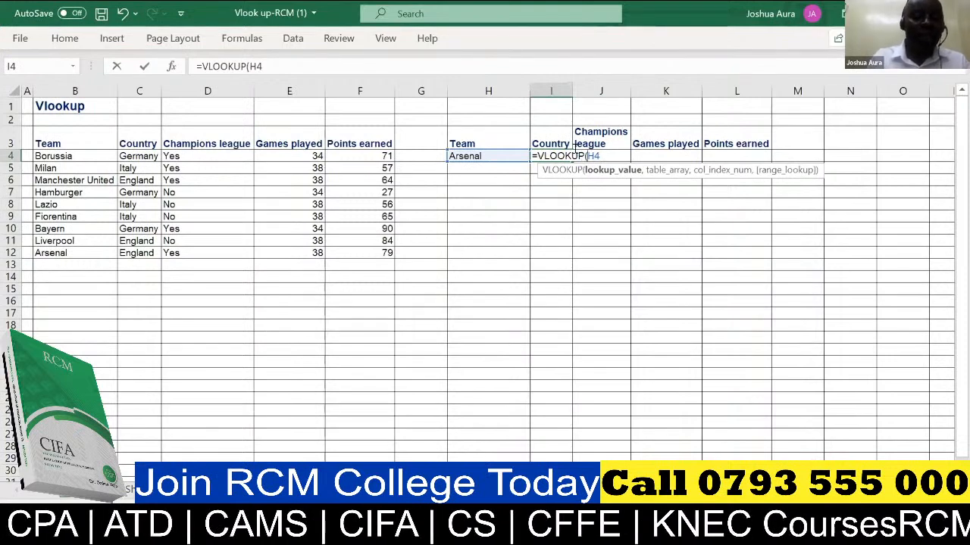
pyautogui.write('$')
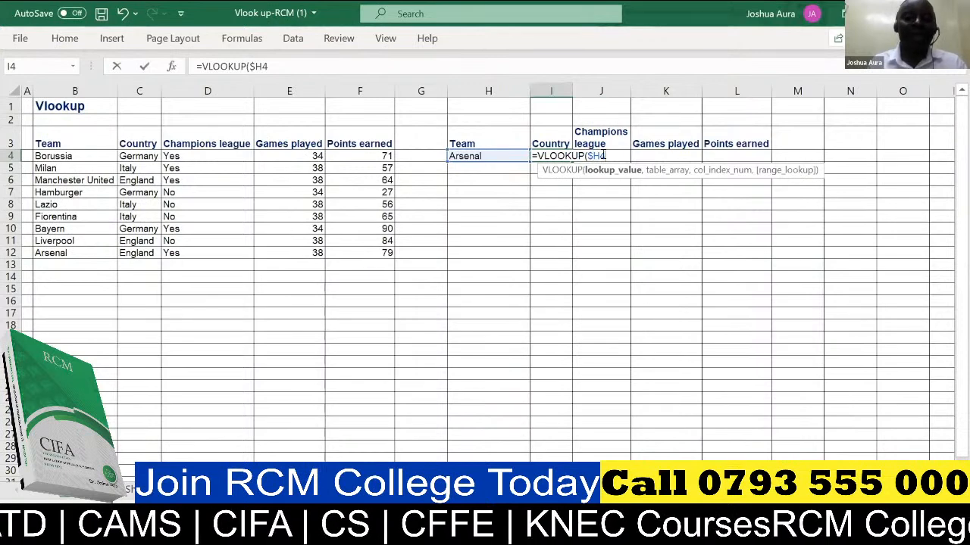
pyautogui.write(',')
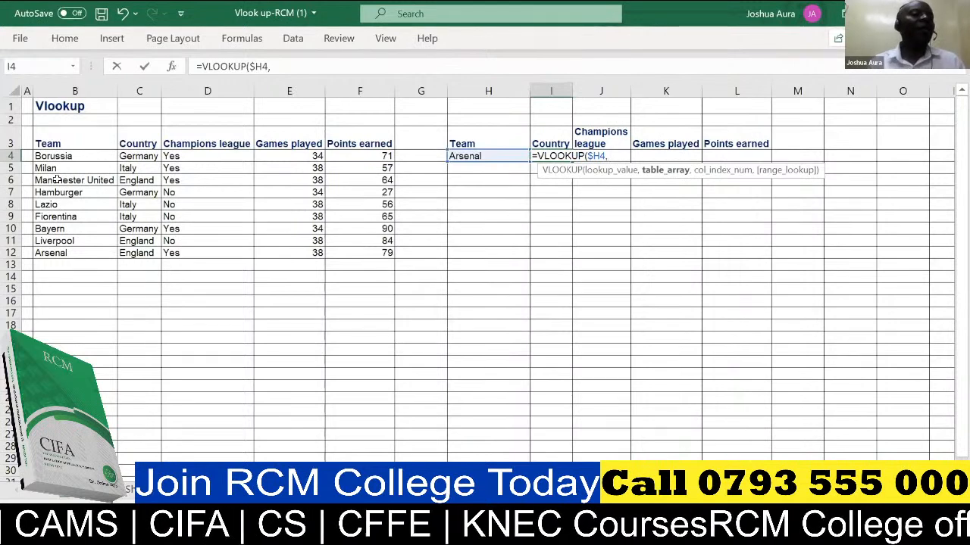
# Step: Enter the team table B3:F12 as the VLOOKUP table array
pyautogui.click(53, 138)
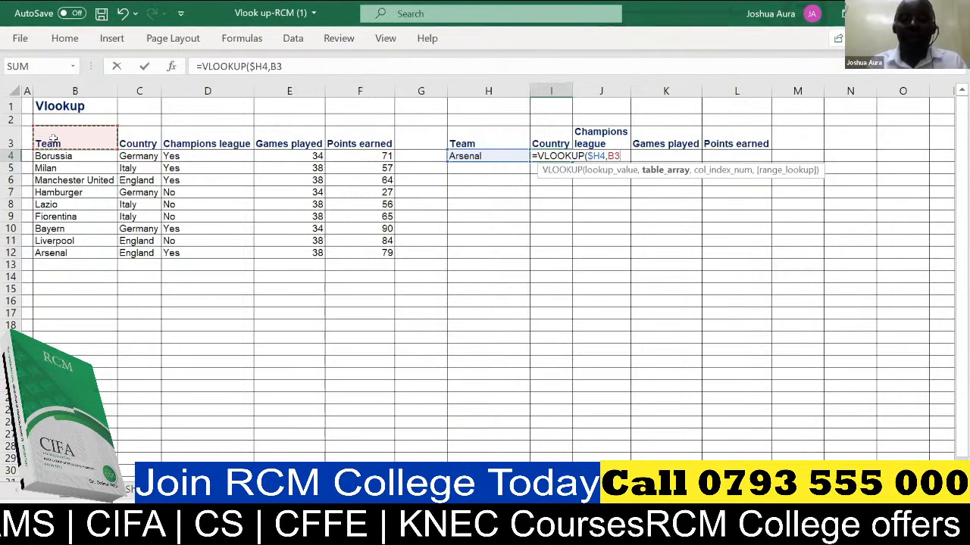
pyautogui.hotkey('shift', 'Right')
pyautogui.hotkey('shift', 'Right')
pyautogui.hotkey('shift', 'Right')
pyautogui.hotkey('shift', 'Right')
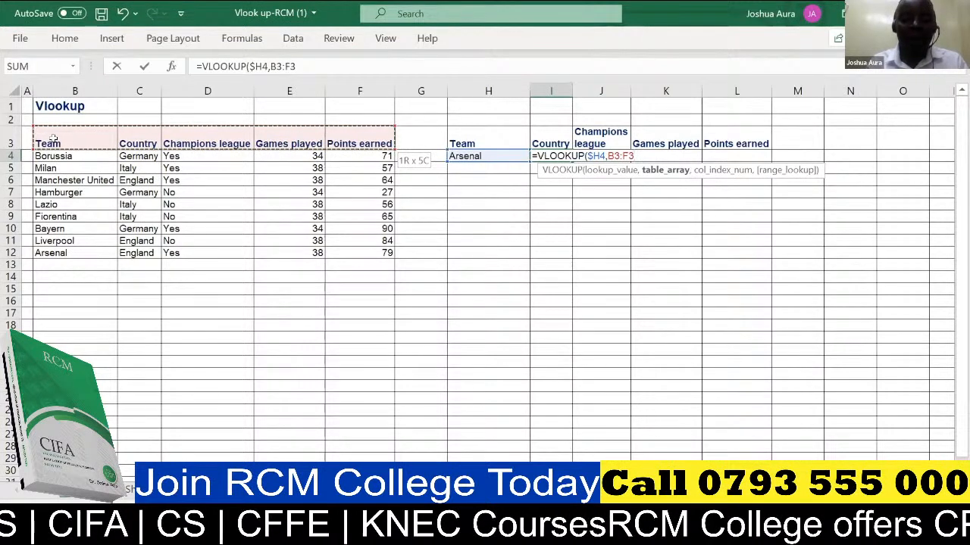
pyautogui.hotkey('ctrl', 'shift', 'Down')
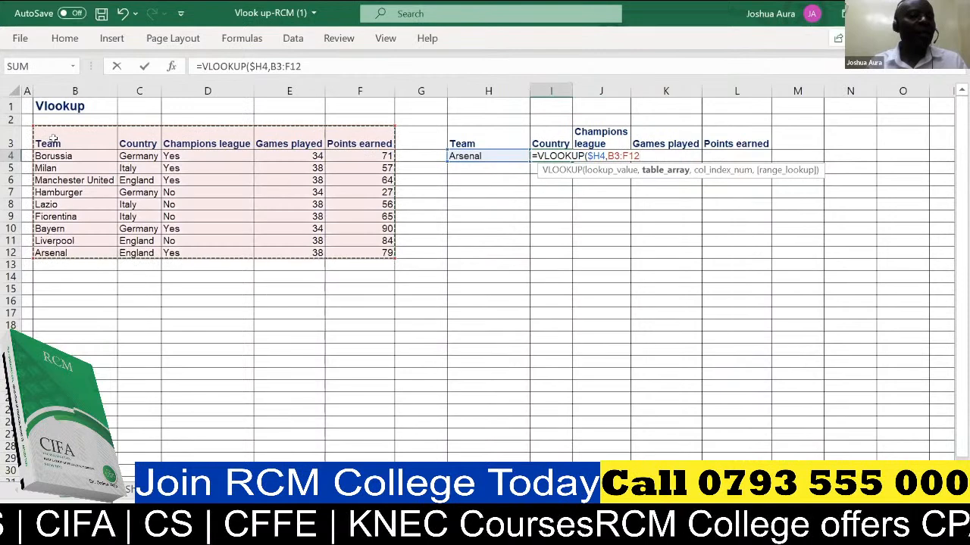
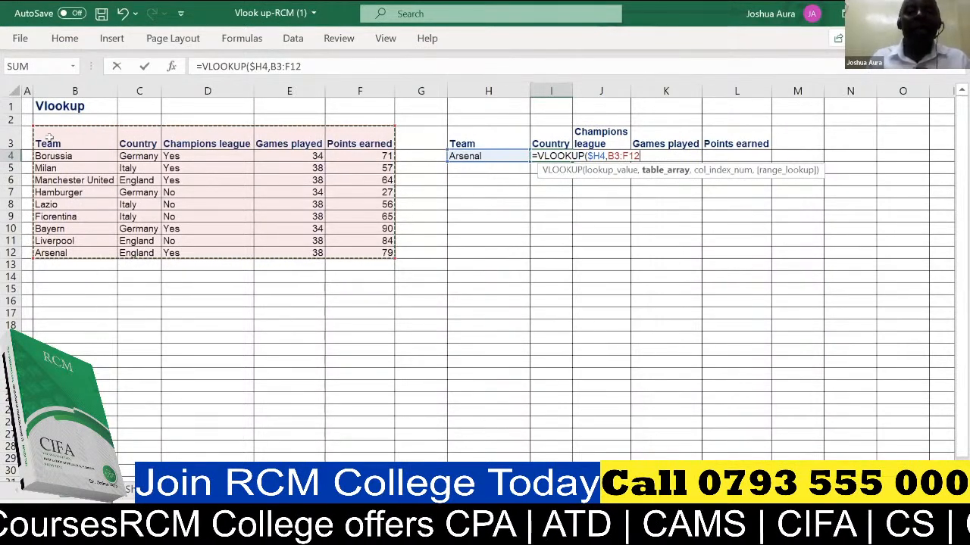
# Step: Make the VLOOKUP table range absolute as $B$3:$F$12 with F4
pyautogui.press('F4')
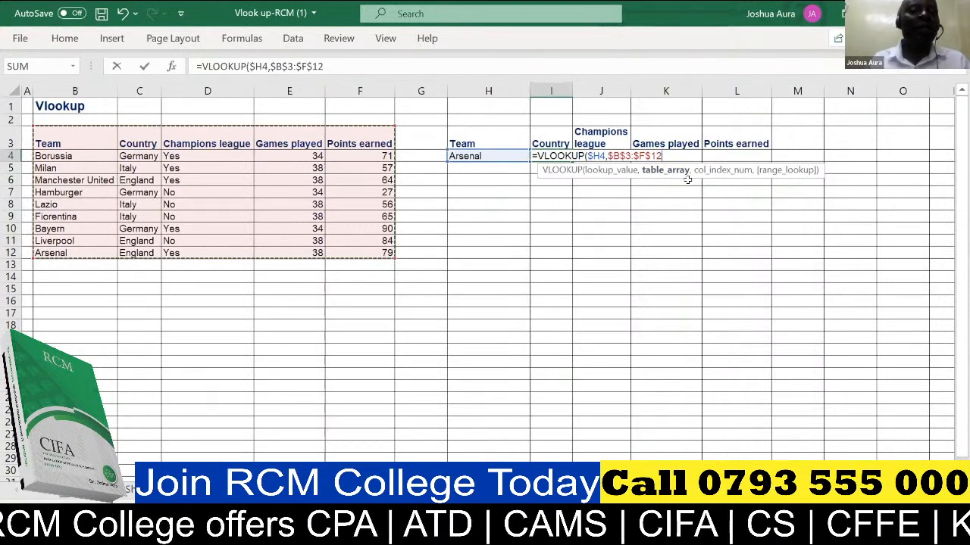
# Step: Finish I4 as =VLOOKUP($H4,$B$3:$F$12,2,FALSE) so it returns Arsenal's country, England
pyautogui.write(',')
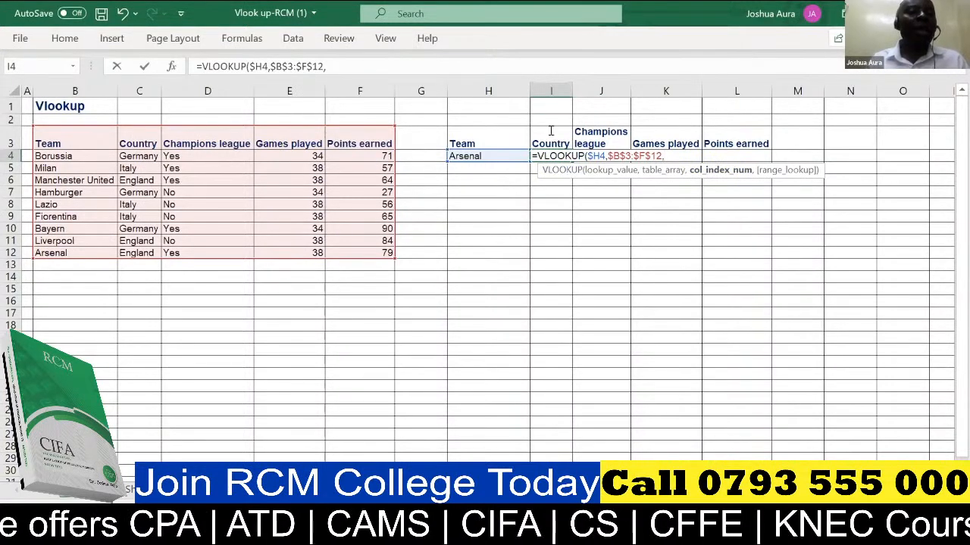
pyautogui.write('2')
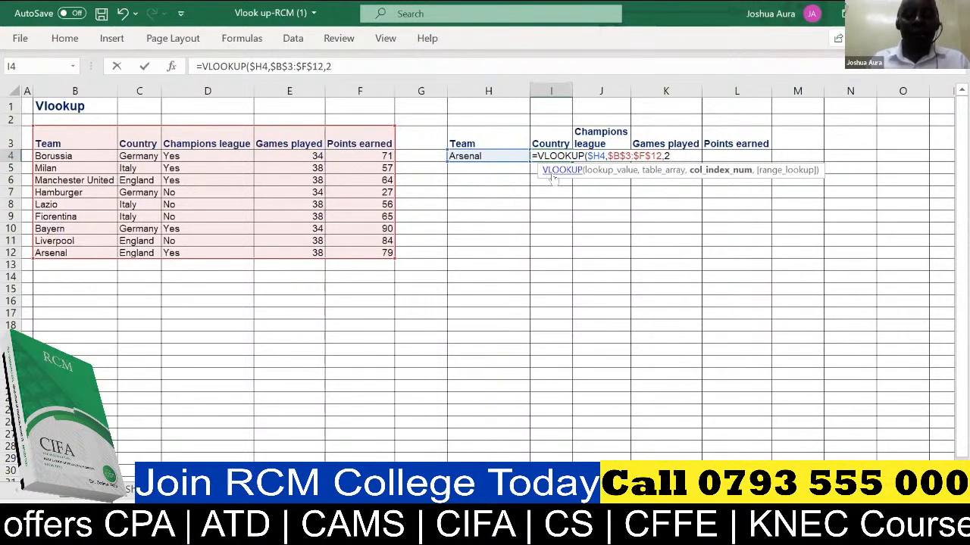
pyautogui.write(',')
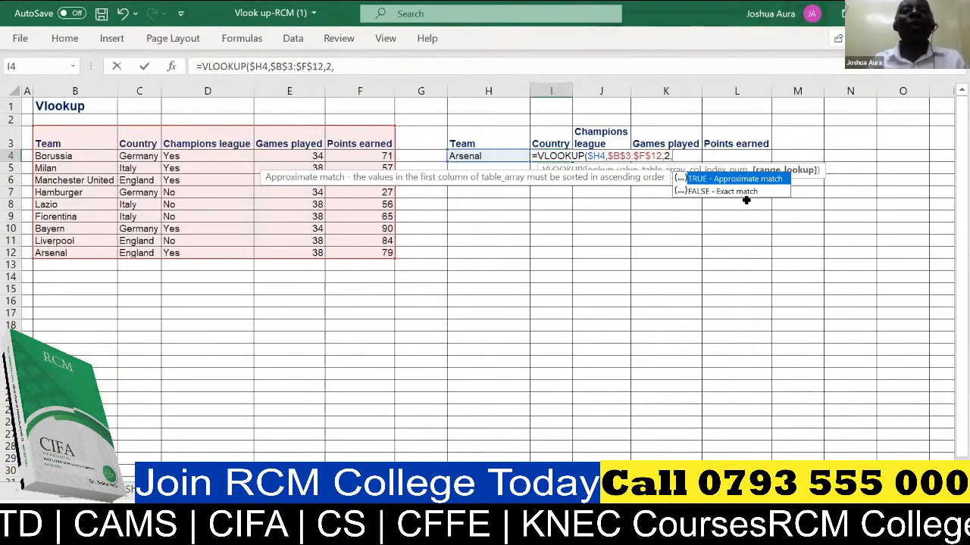
pyautogui.click(741, 191)
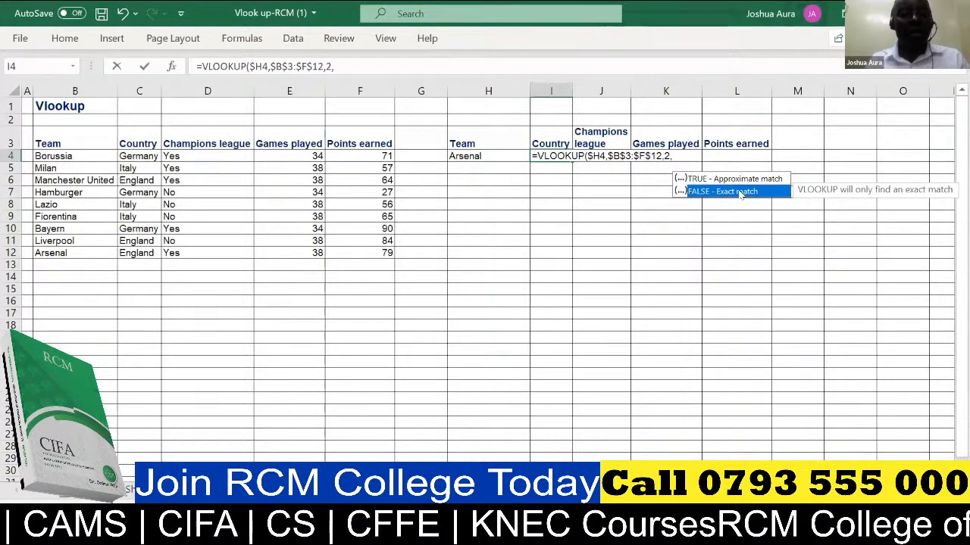
pyautogui.doubleClick(739, 191)
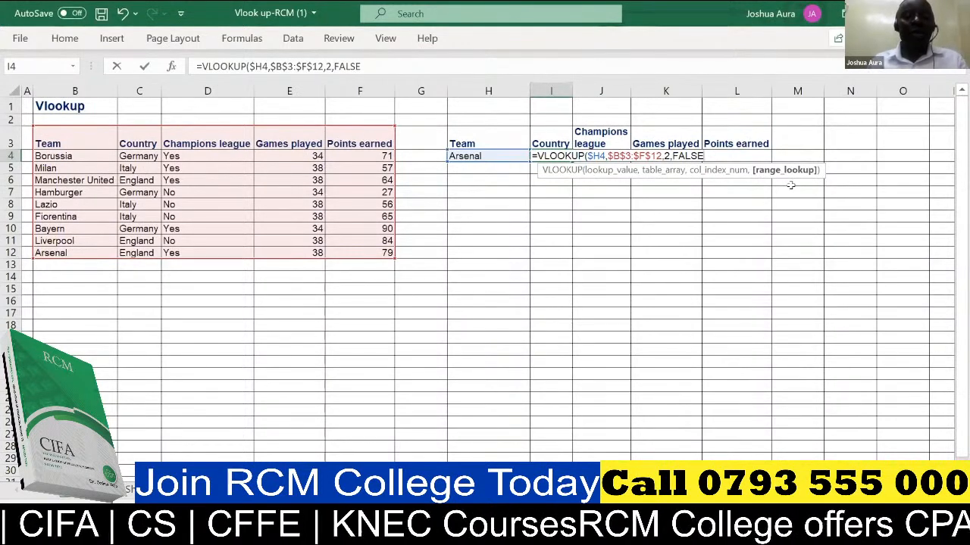
pyautogui.write(')')
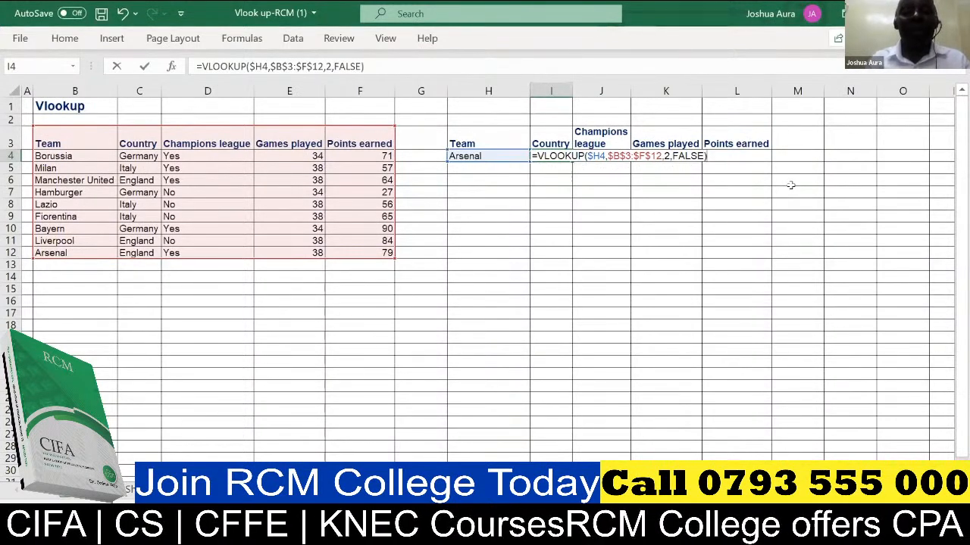
pyautogui.press('Return')
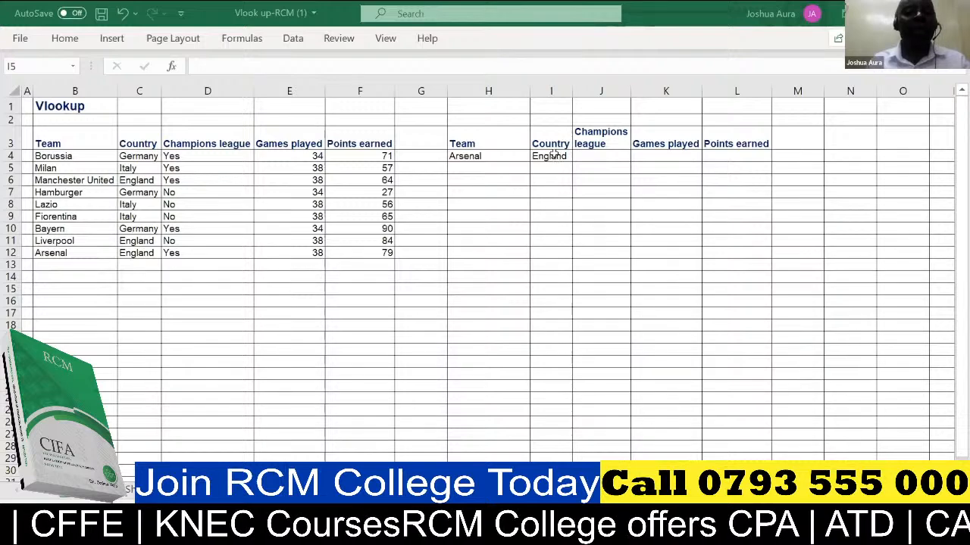
# Step: Copy I4's lookup formula across to J4:L4
pyautogui.click(554, 154)
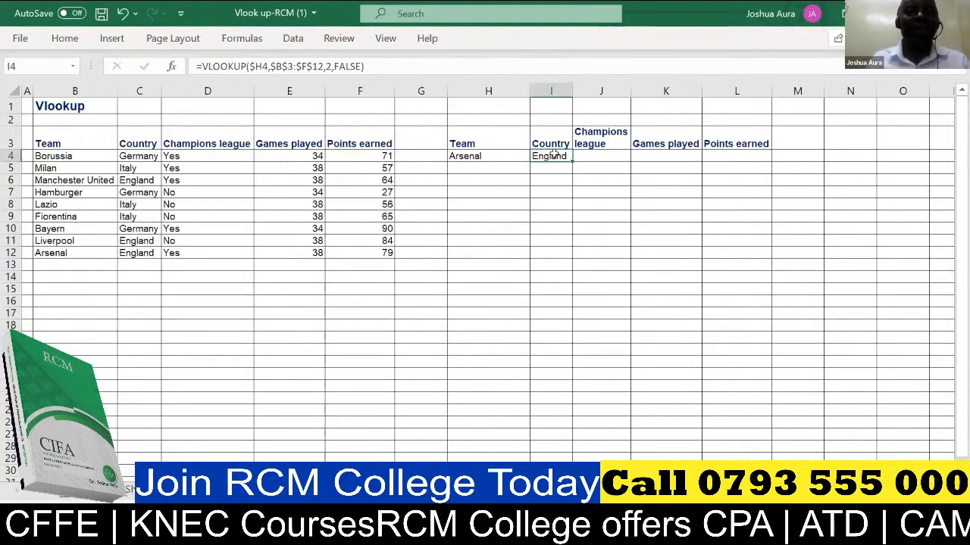
pyautogui.moveTo(568, 158); pyautogui.dragTo(742, 161)
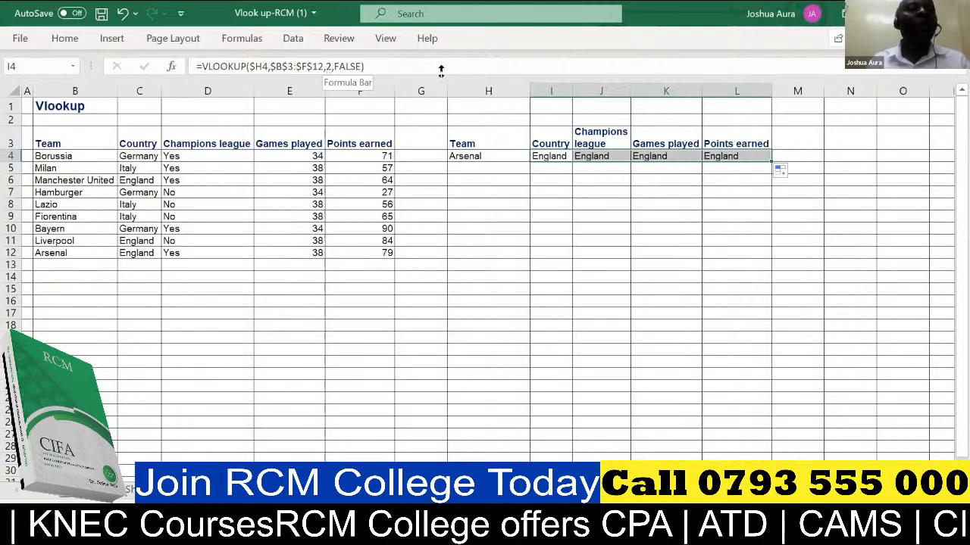
# Step: Change J4's column index to 3 so it shows Champions league Yes
pyautogui.click(593, 154)
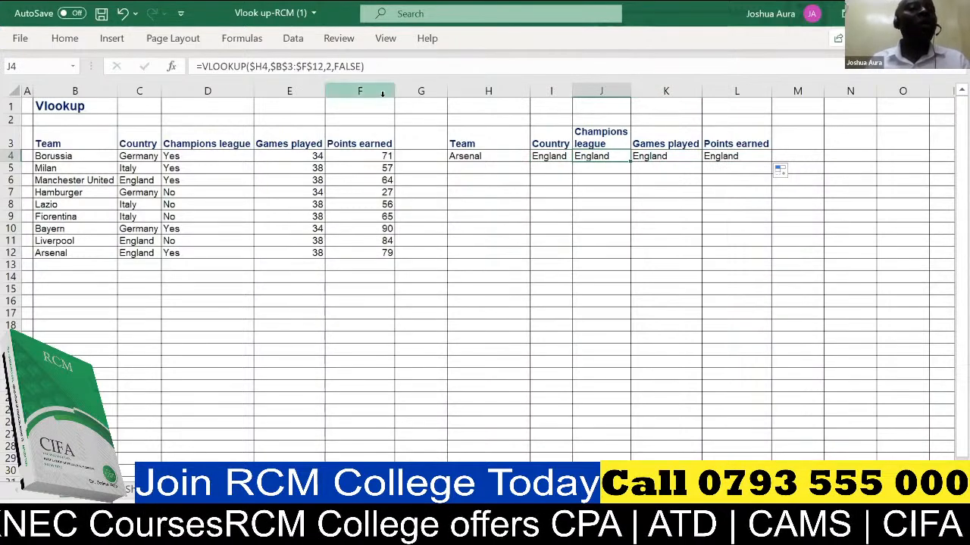
pyautogui.click(329, 66)
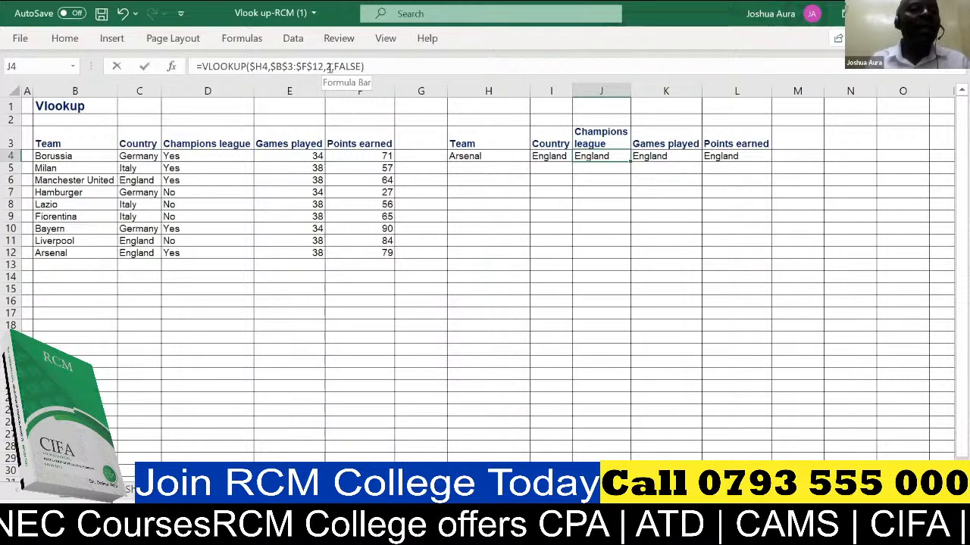
pyautogui.press('BackSpace')
pyautogui.write('3')
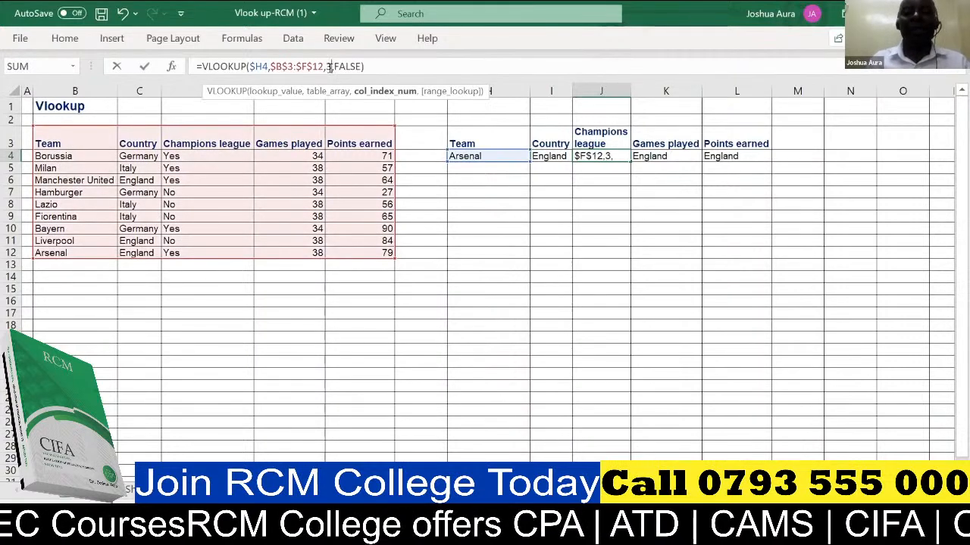
pyautogui.press('Return')
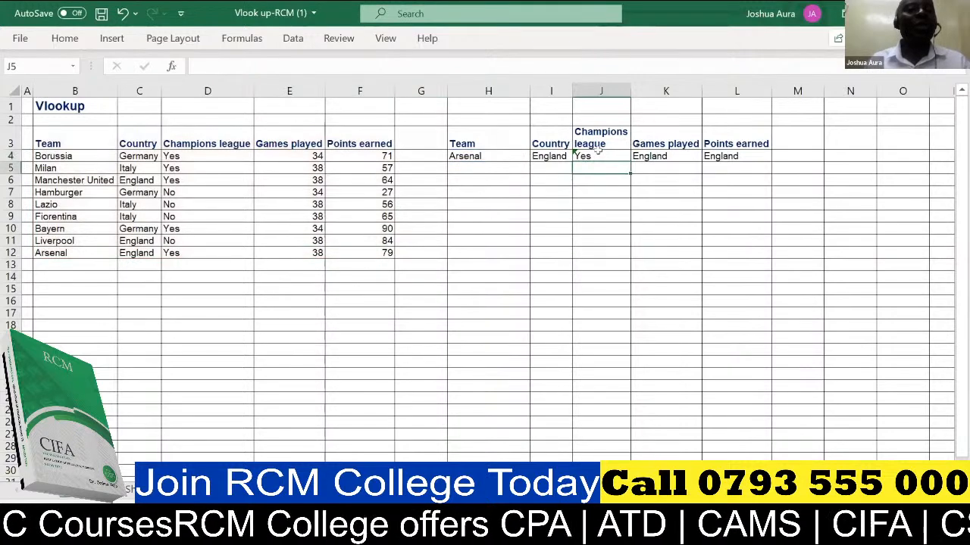
# Step: Change K4's column index to 4 so it shows 38 games played
pyautogui.click(663, 155)
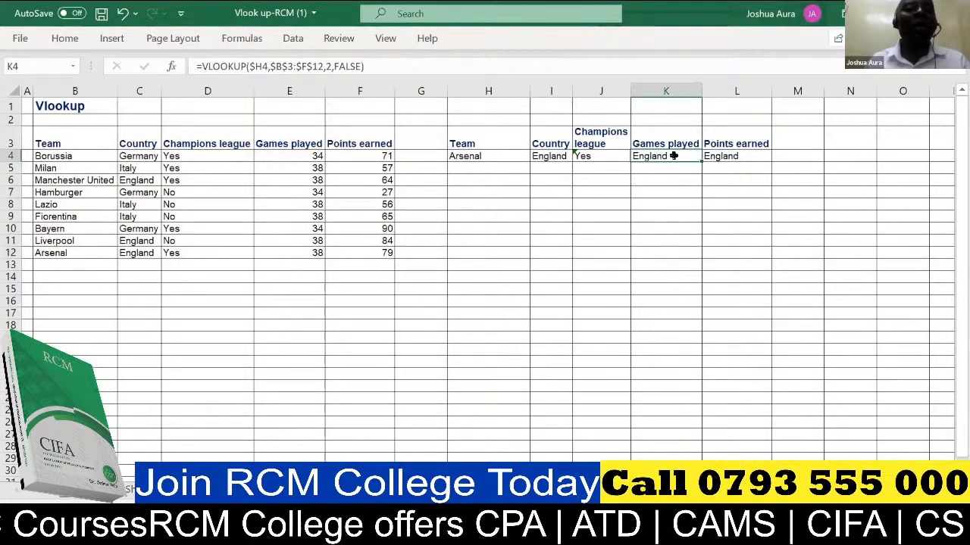
pyautogui.click(324, 67)
pyautogui.press('Delete')
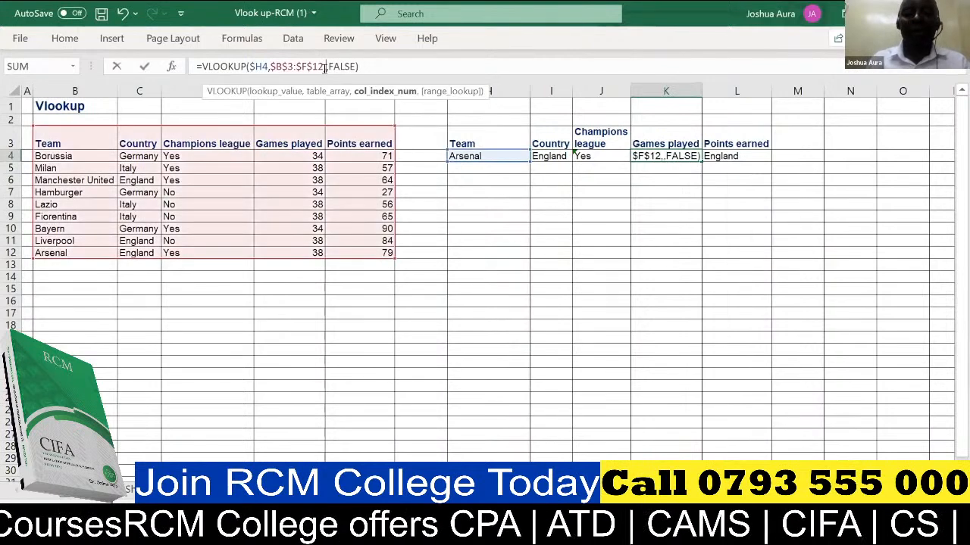
pyautogui.write('4')
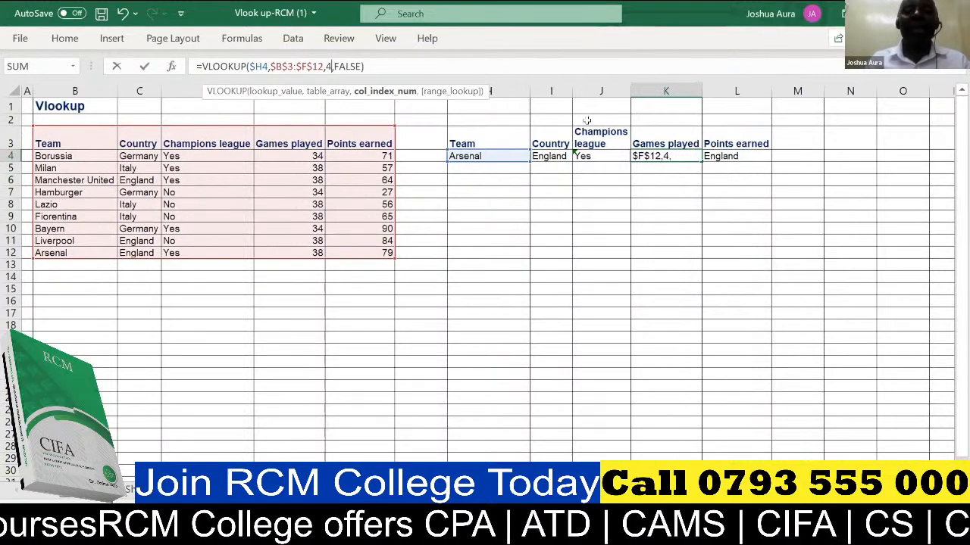
pyautogui.press('Return')
# Step: Change L4's column index to 5 so it shows 79 points earned
pyautogui.click(726, 155)
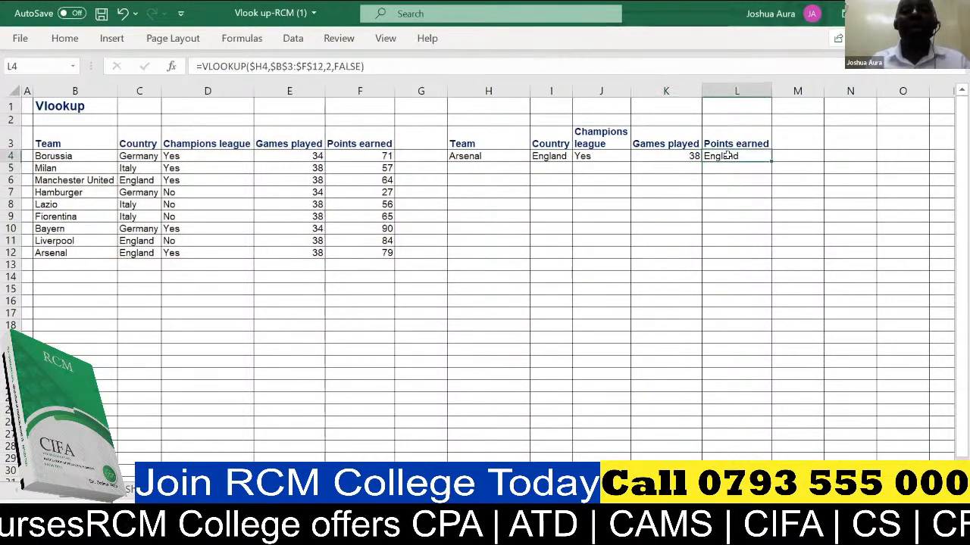
pyautogui.click(330, 67)
pyautogui.press('BackSpace')
pyautogui.write('5')
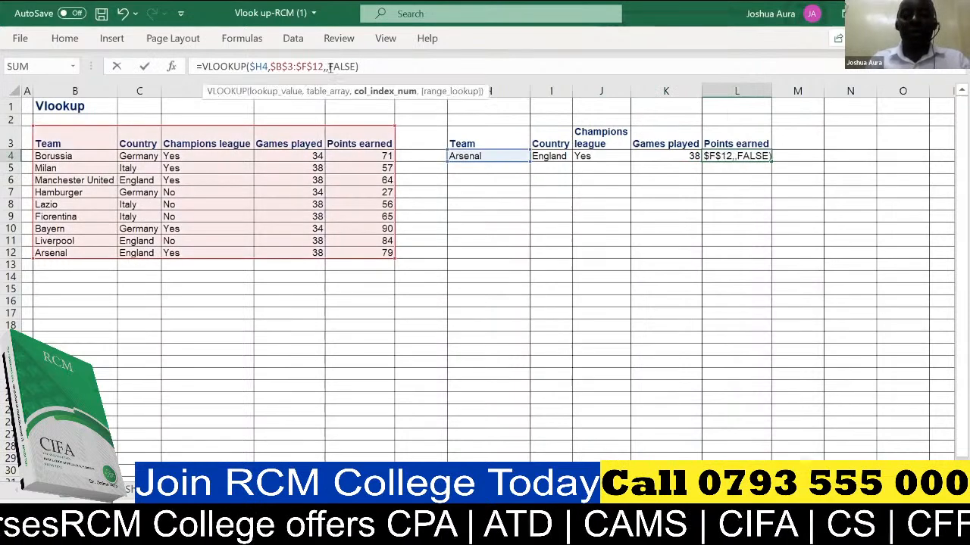
pyautogui.press('Return')
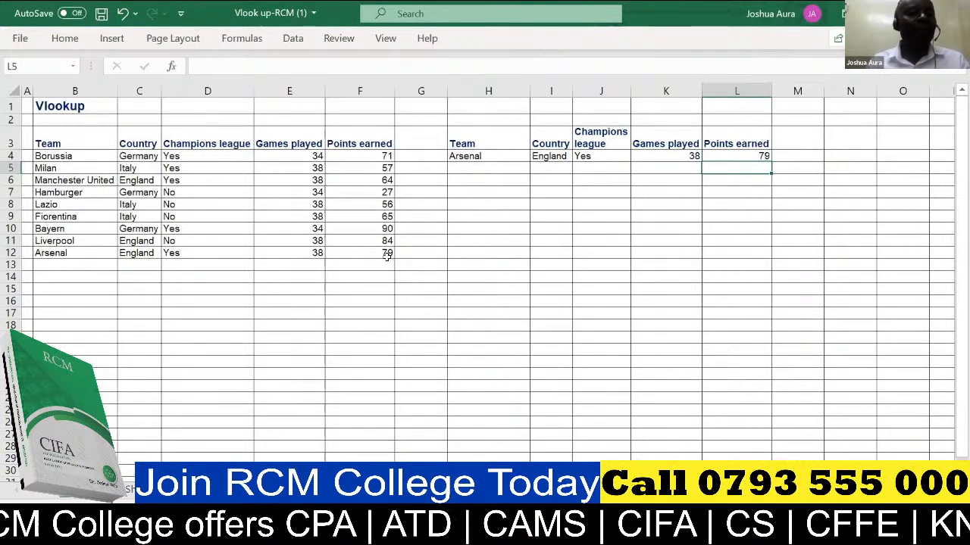
pyautogui.click(546, 155)
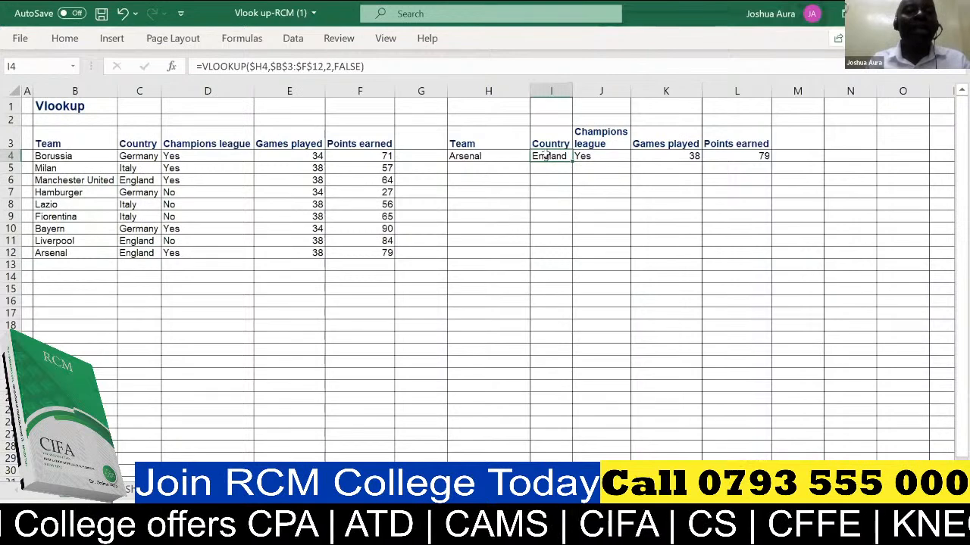
# Step: Enter Liverpool in H5 as the second team
pyautogui.click(465, 166)
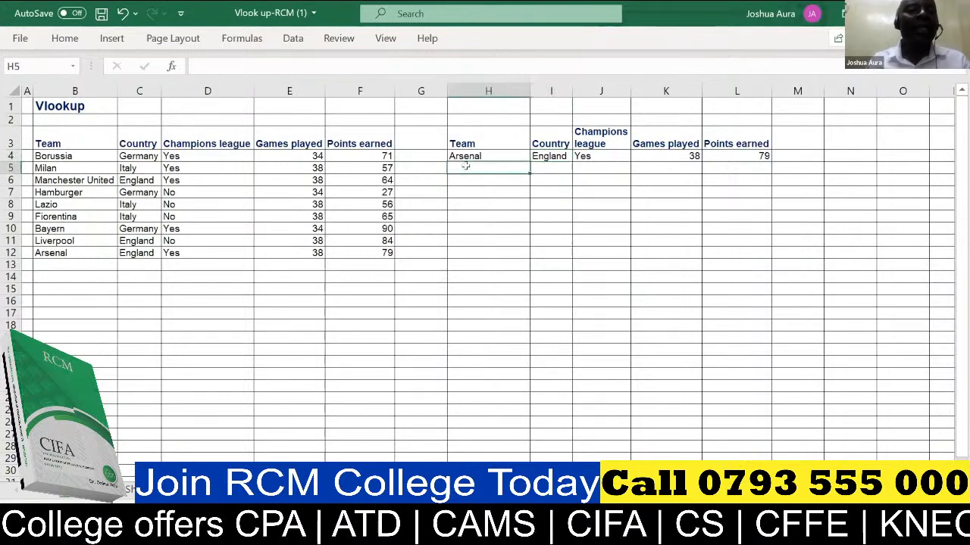
pyautogui.write('Liv')
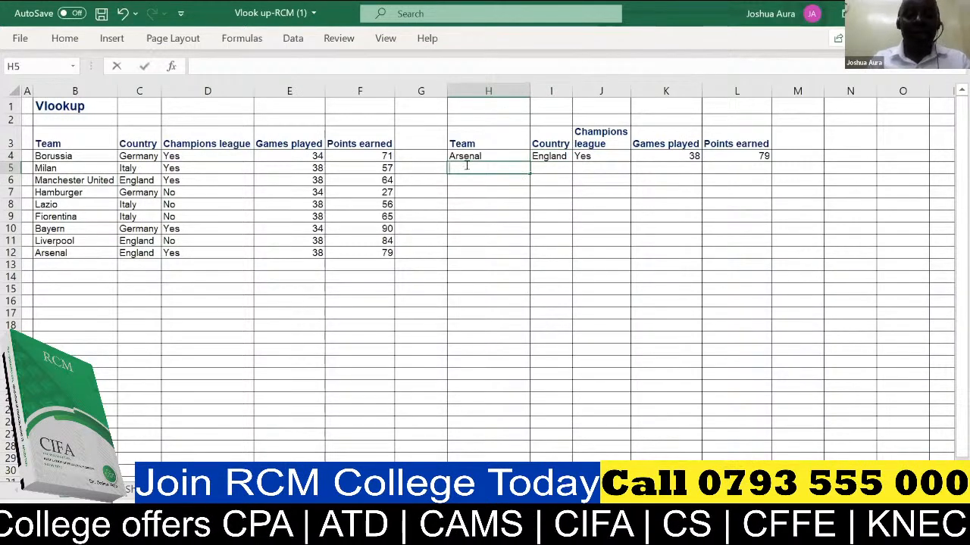
pyautogui.write('erpool')
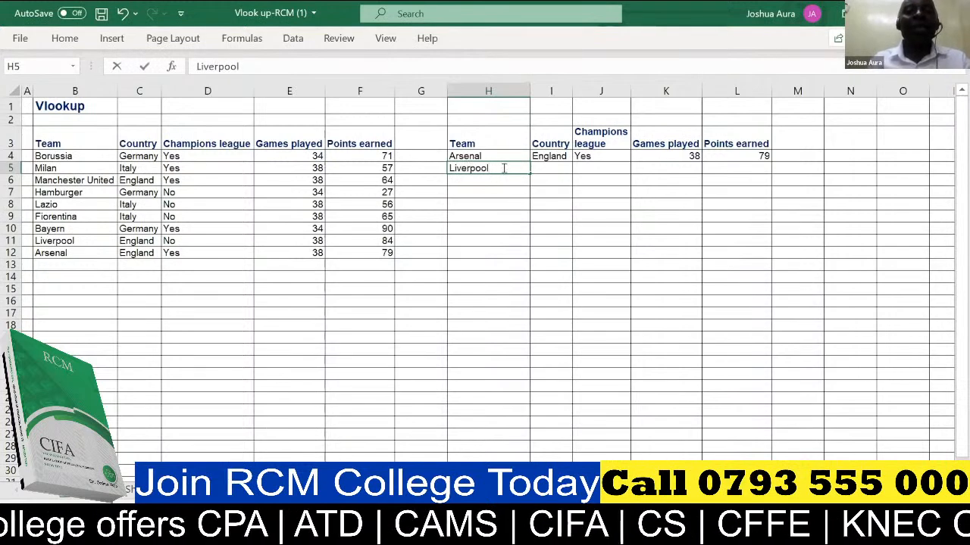
pyautogui.press('Return')
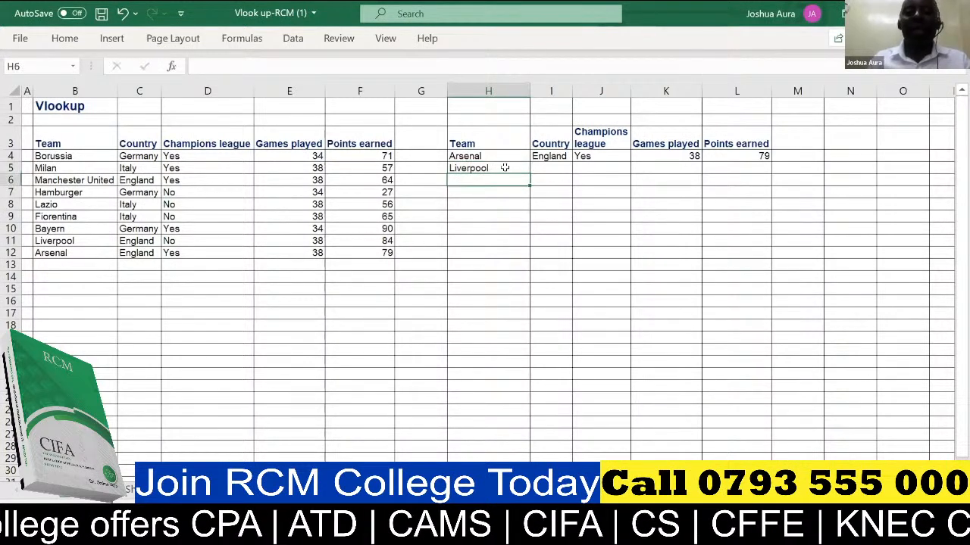
# Step: Fill the I4:L4 lookup formulas down through row 7
pyautogui.click(544, 163)
pyautogui.click(542, 157)
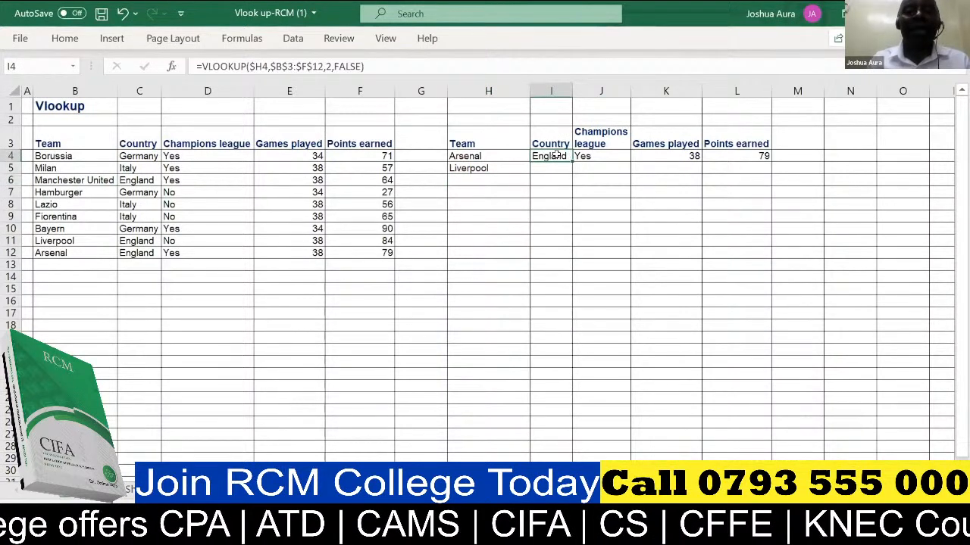
pyautogui.moveTo(570, 160); pyautogui.dragTo(767, 193)
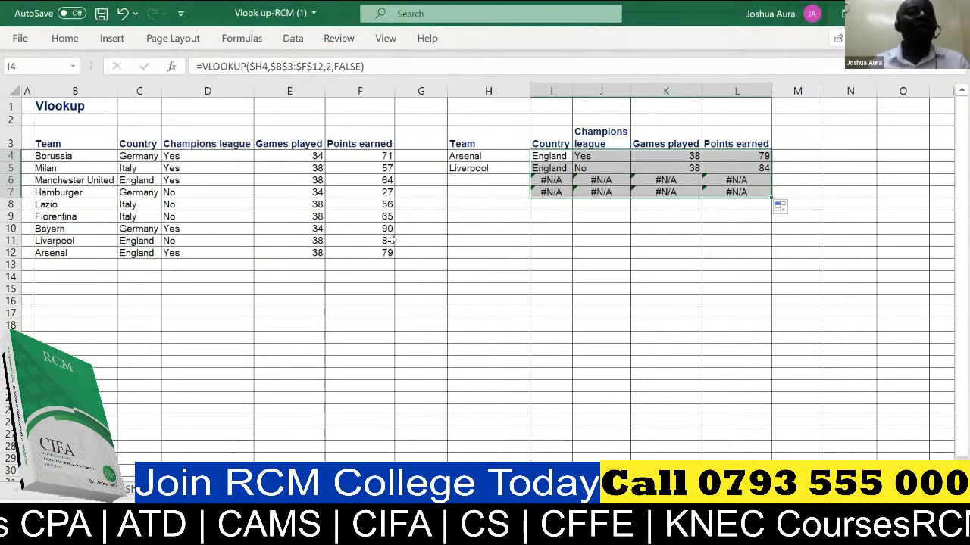
pyautogui.click(466, 179)
# Step: Enter Lazio in H6 so its row returns Italy, No, 38 and 56
pyautogui.write('Lazio')
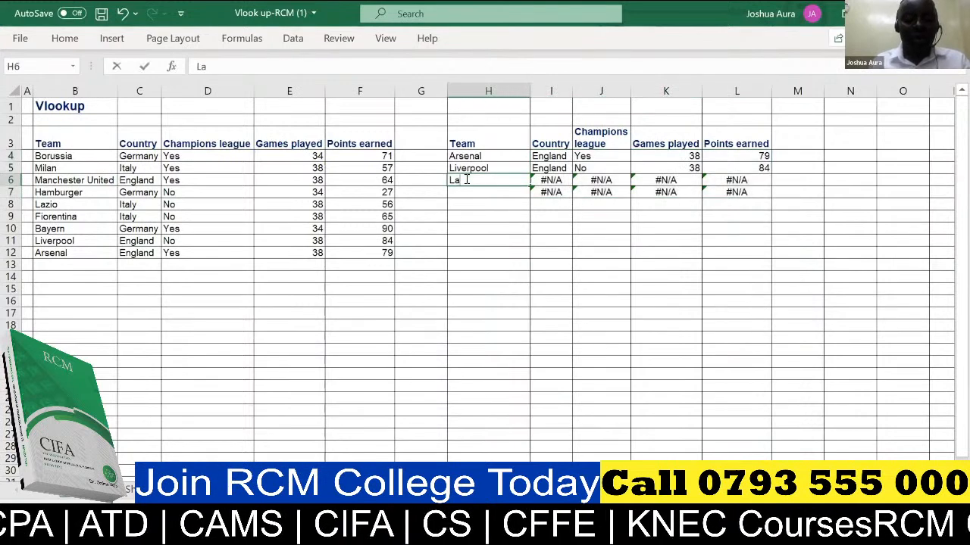
pyautogui.press('Return')
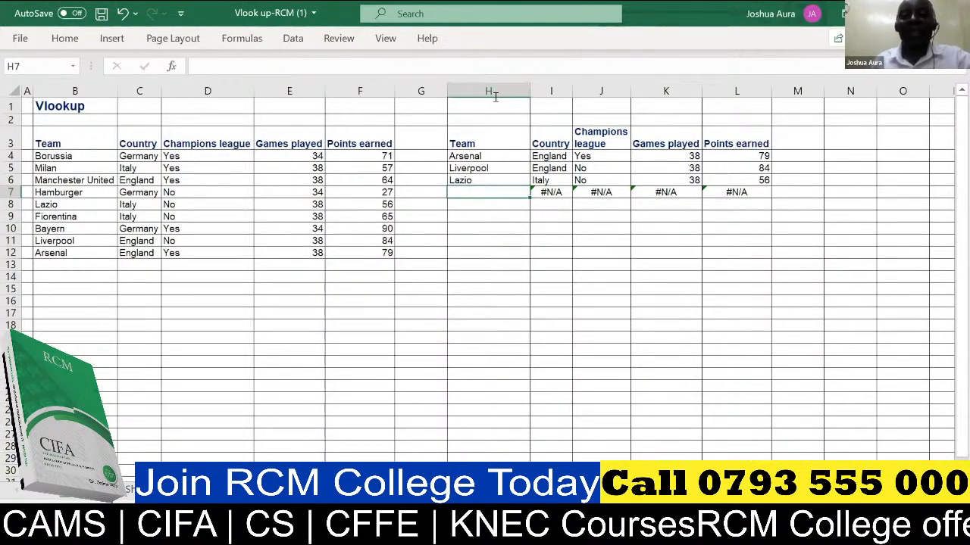
pyautogui.click(506, 72)
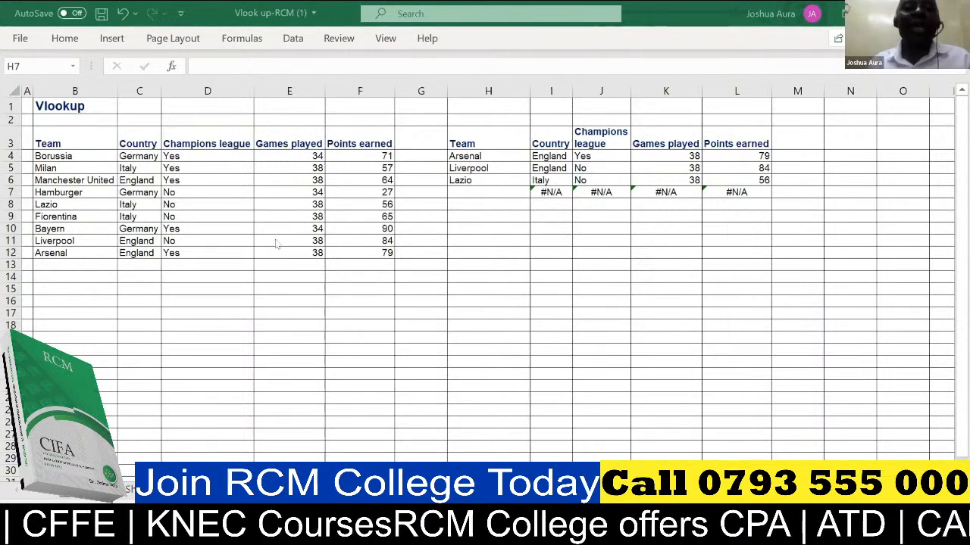
pyautogui.click(56, 135)
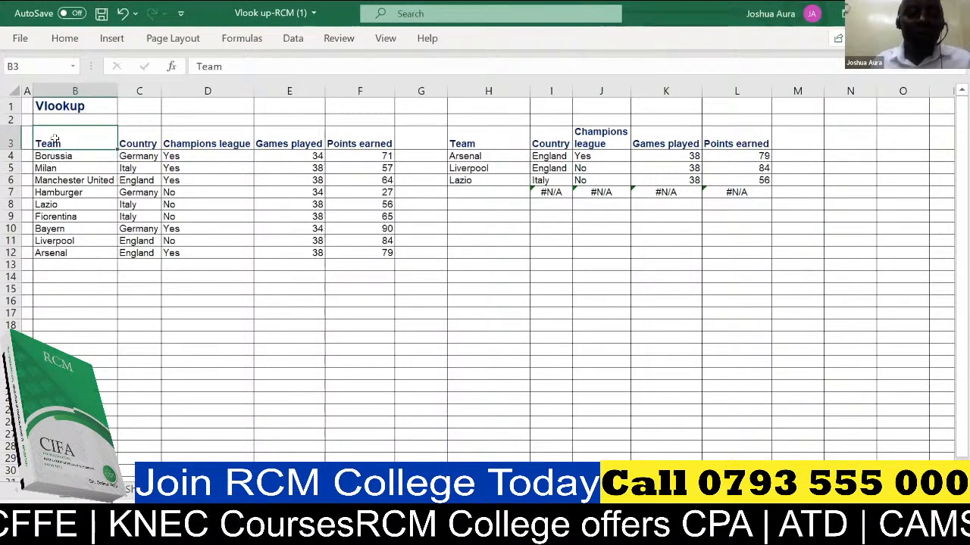
pyautogui.moveTo(55, 138); pyautogui.dragTo(377, 250)
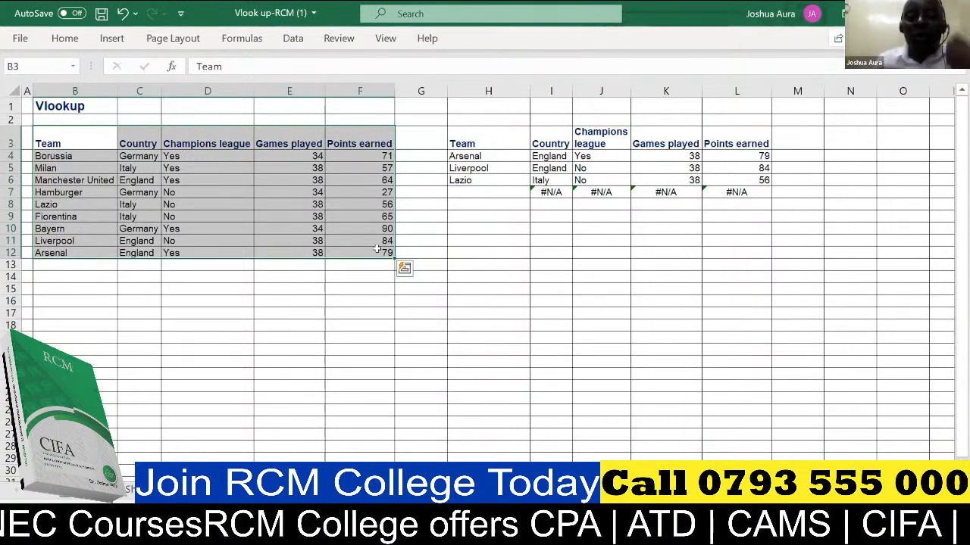
pyautogui.click(88, 135)
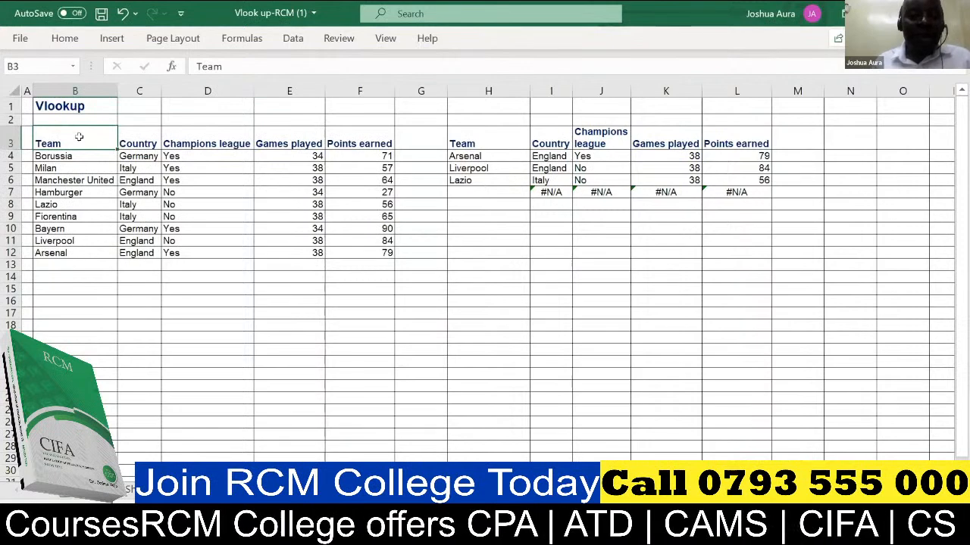
pyautogui.hotkey('ctrl', 'shift', 'Right')
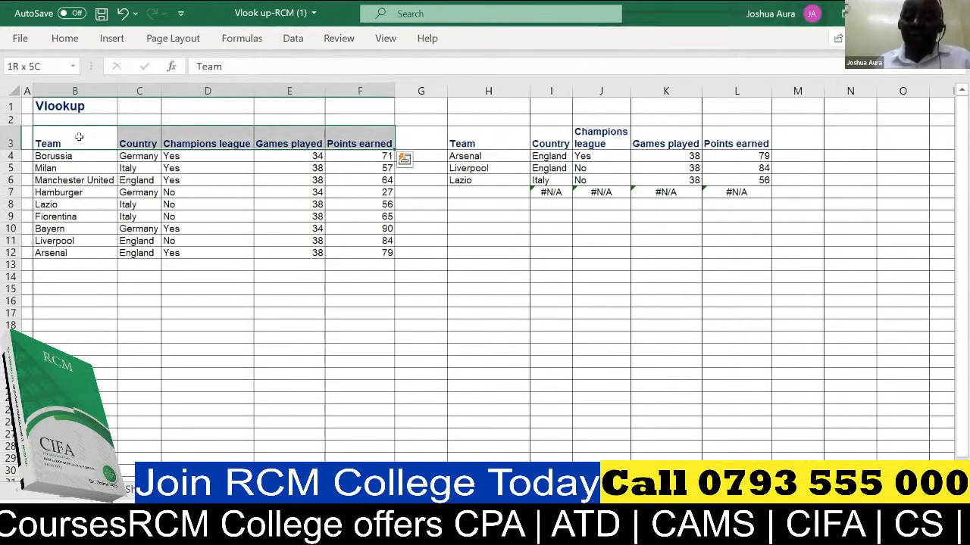
pyautogui.hotkey('ctrl', 'shift', 'Down')
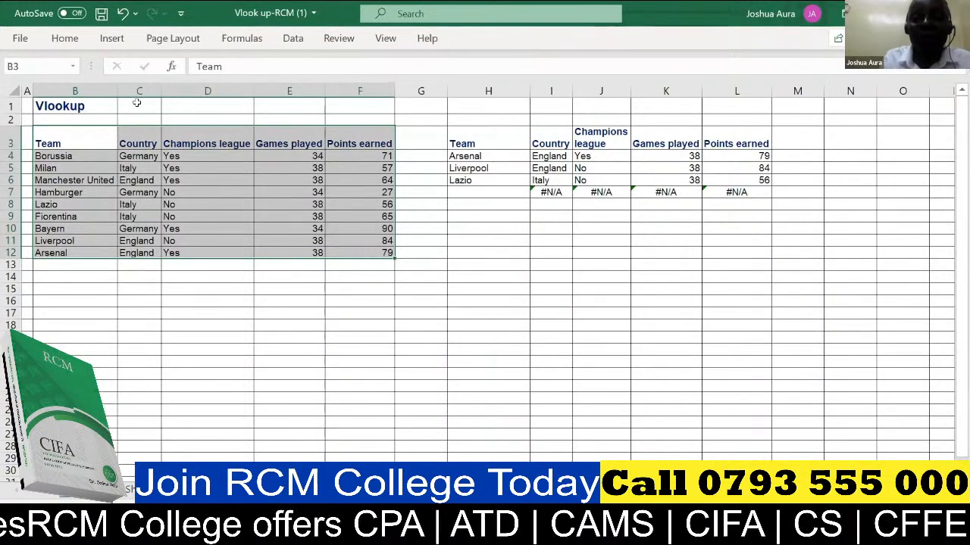
pyautogui.hotkey('ctrl', 't')
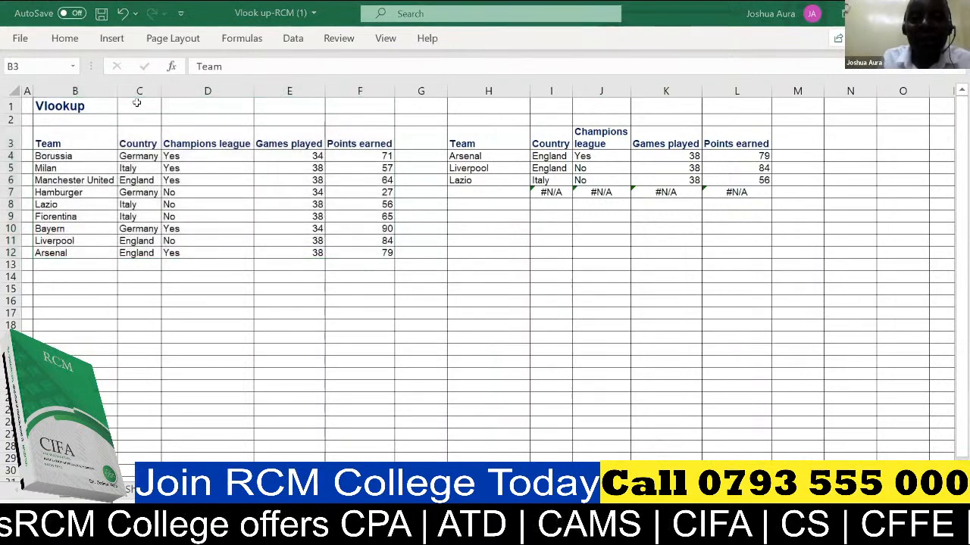
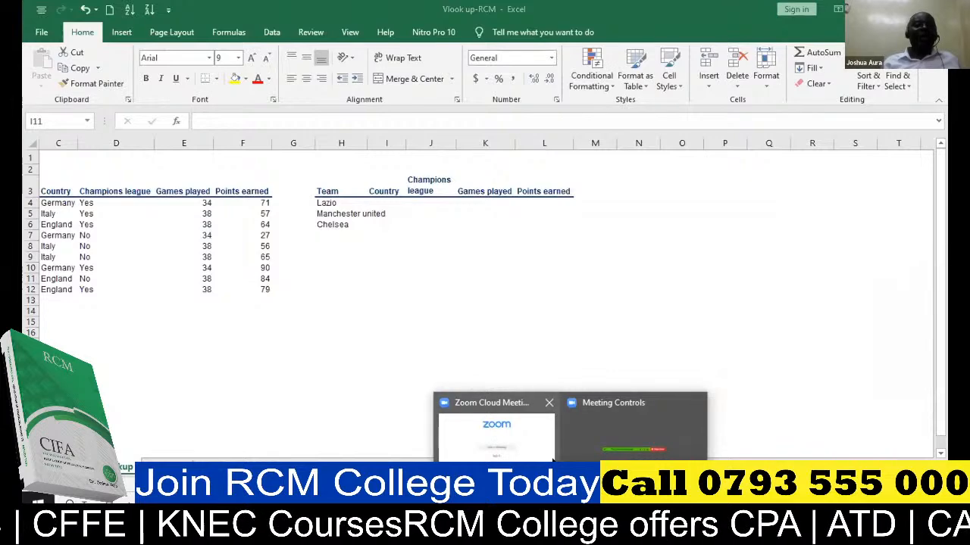
# Step: Close Zoom, return to Vlook up-RCM-1.xlsx and select the team table B3:F12
pyautogui.click(522, 454)
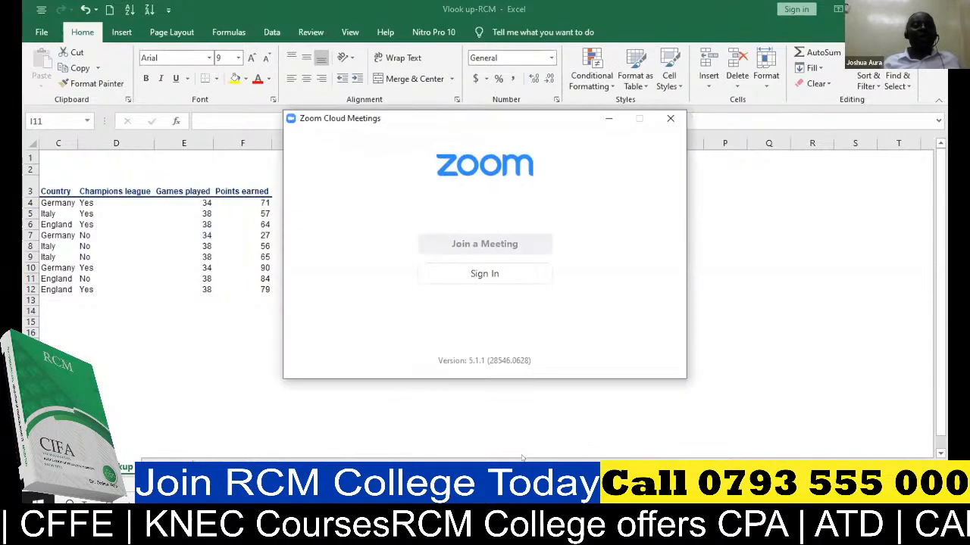
pyautogui.click(570, 535)
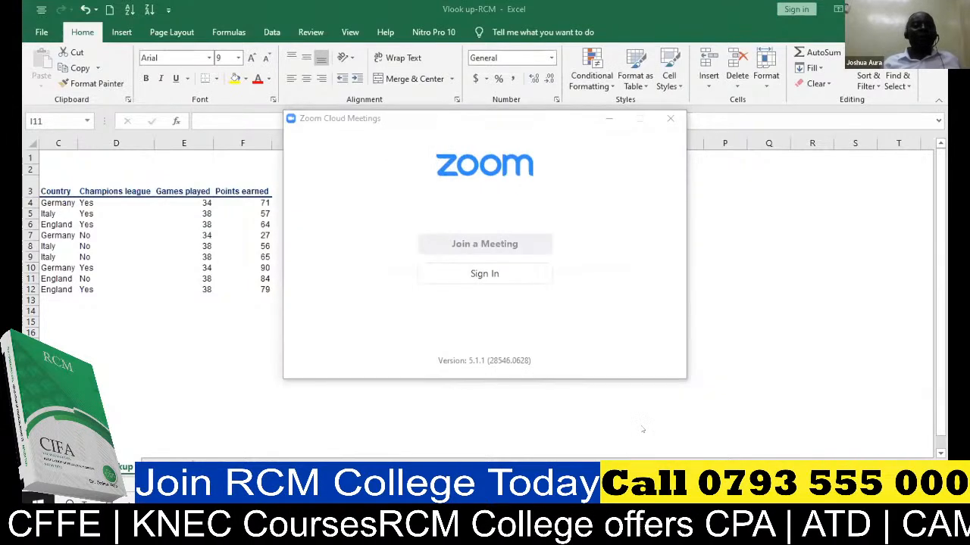
pyautogui.click(33, 4)
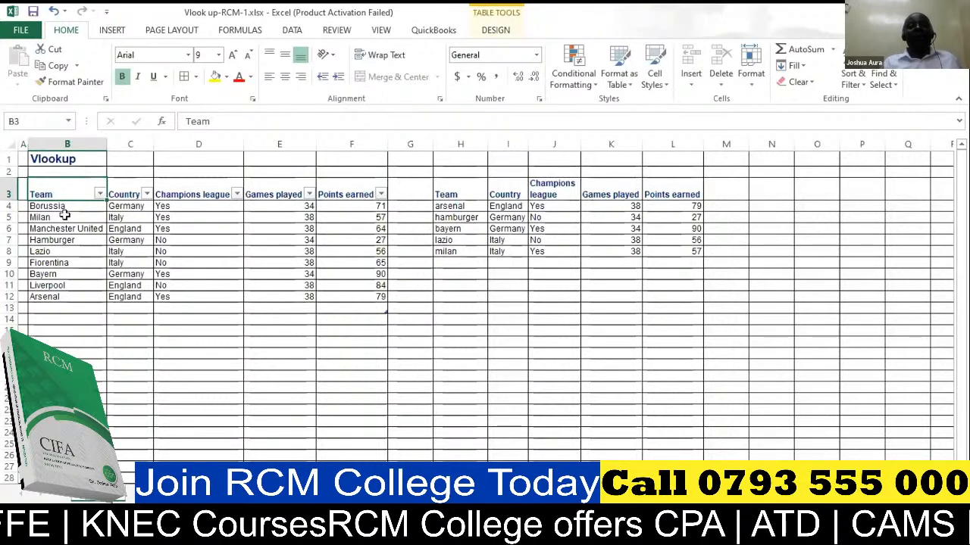
pyautogui.hotkey('ctrl', 'shift', 'Right')
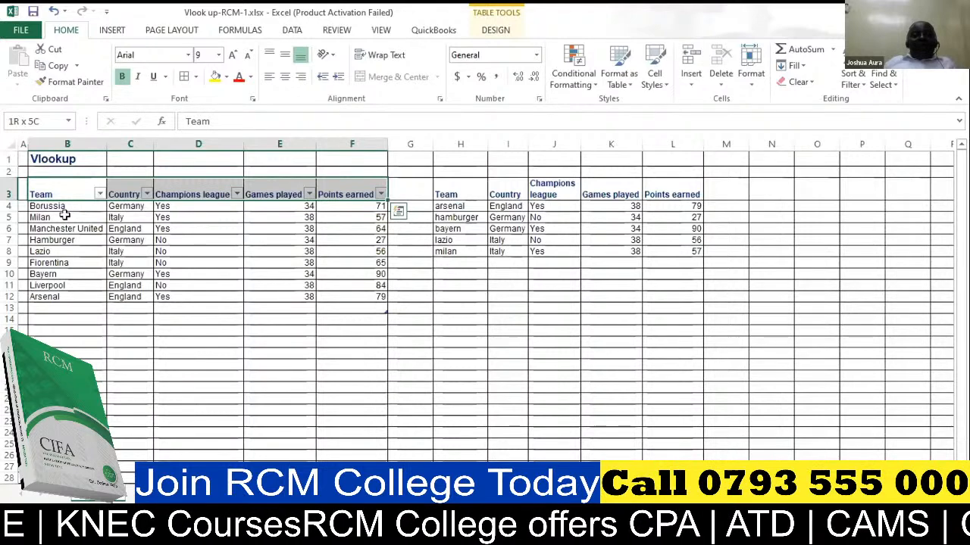
pyautogui.hotkey('ctrl', 'shift', 'Down')
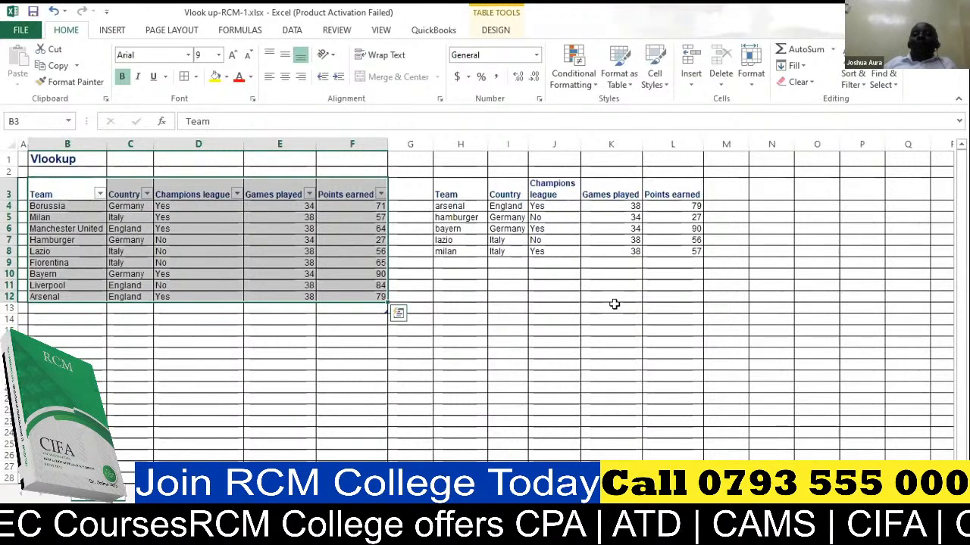
# Step: Clear the lookup results in I4:L11 and the extra team names in H5:H10
pyautogui.click(511, 206)
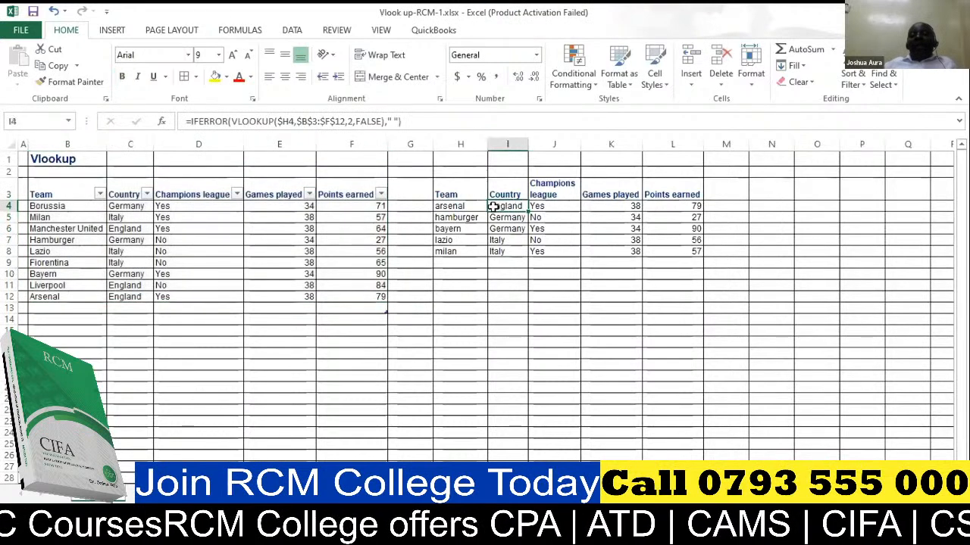
pyautogui.moveTo(504, 206); pyautogui.dragTo(675, 281)
pyautogui.press('Delete')
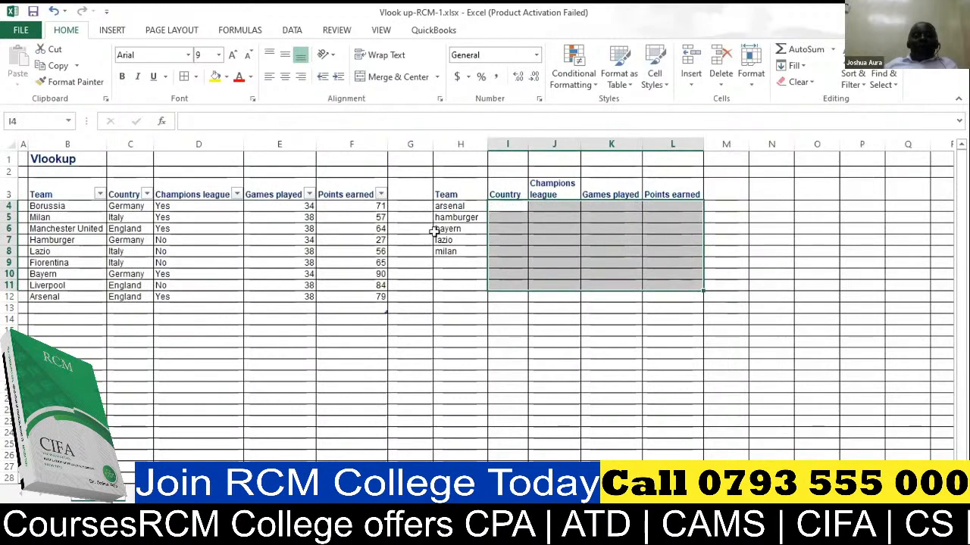
pyautogui.moveTo(446, 217); pyautogui.dragTo(472, 267)
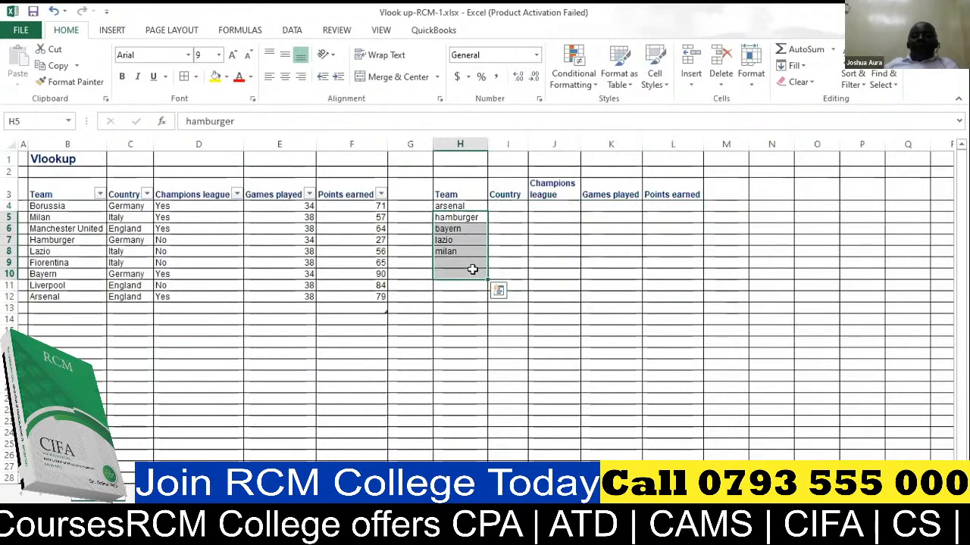
pyautogui.press('Delete')
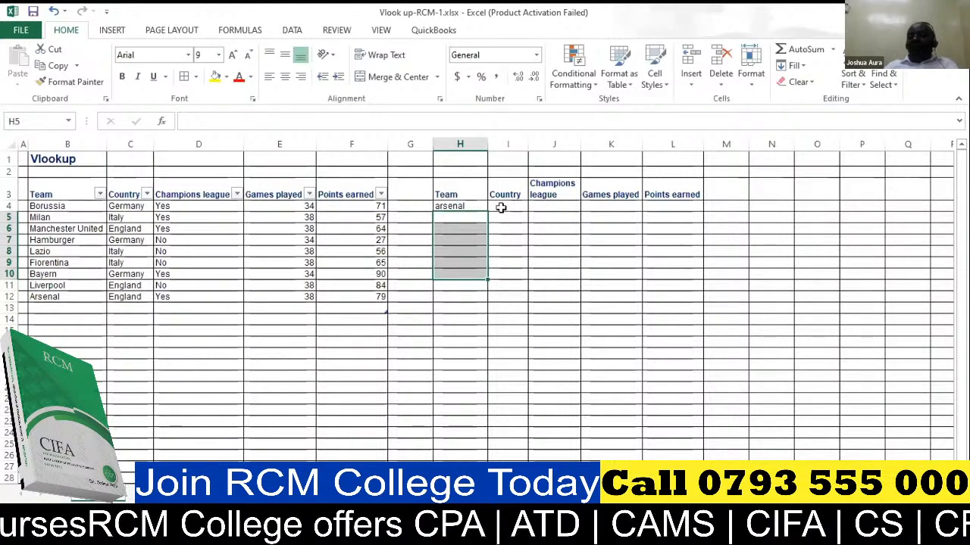
# Step: Correct the H4 team name from 'arsenal' to 'Arsenal'
pyautogui.click(449, 209)
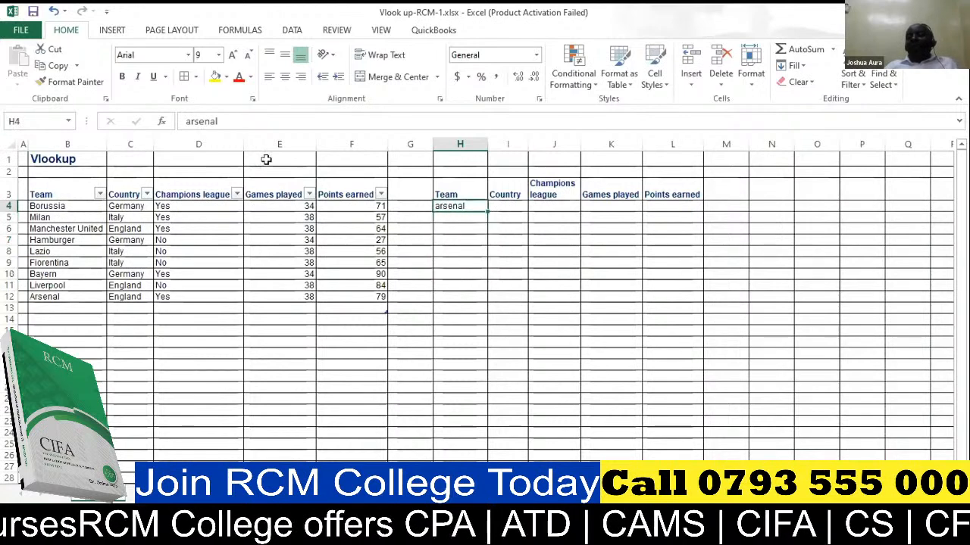
pyautogui.click(193, 123)
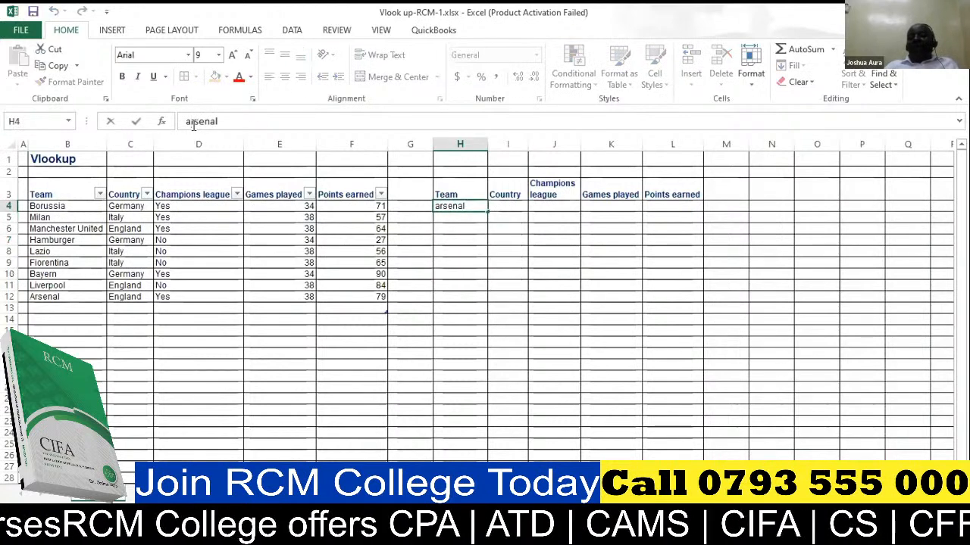
pyautogui.press('BackSpace')
pyautogui.write('A')
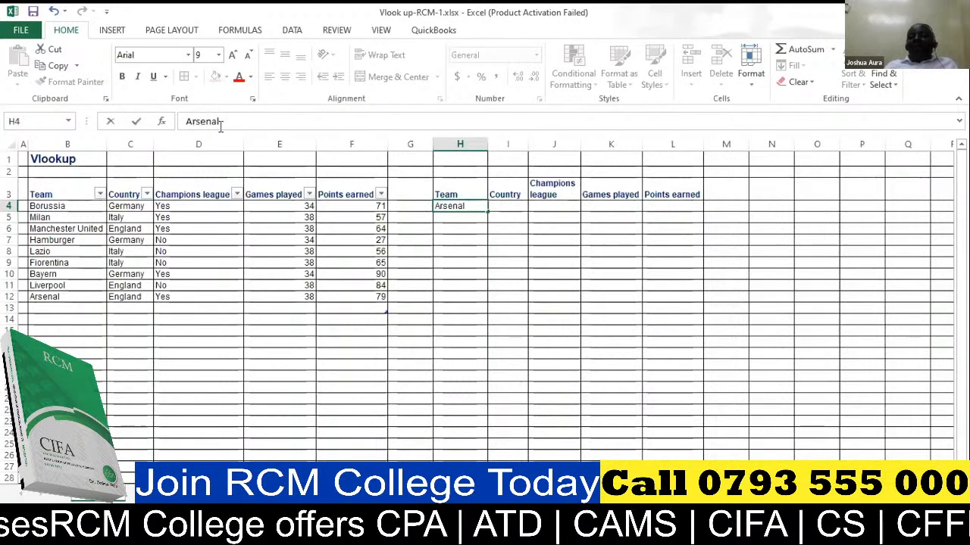
pyautogui.press('Return')
pyautogui.click(448, 263)
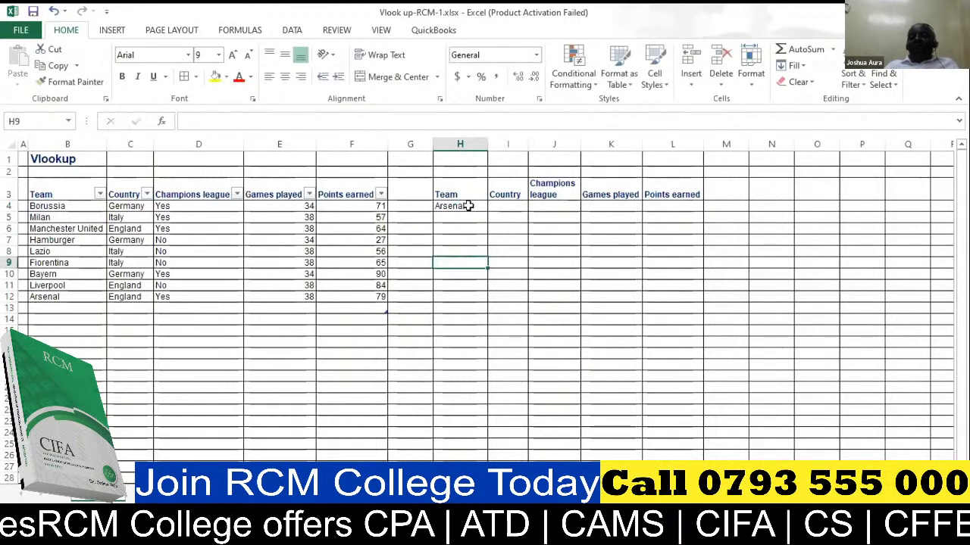
pyautogui.click(503, 206)
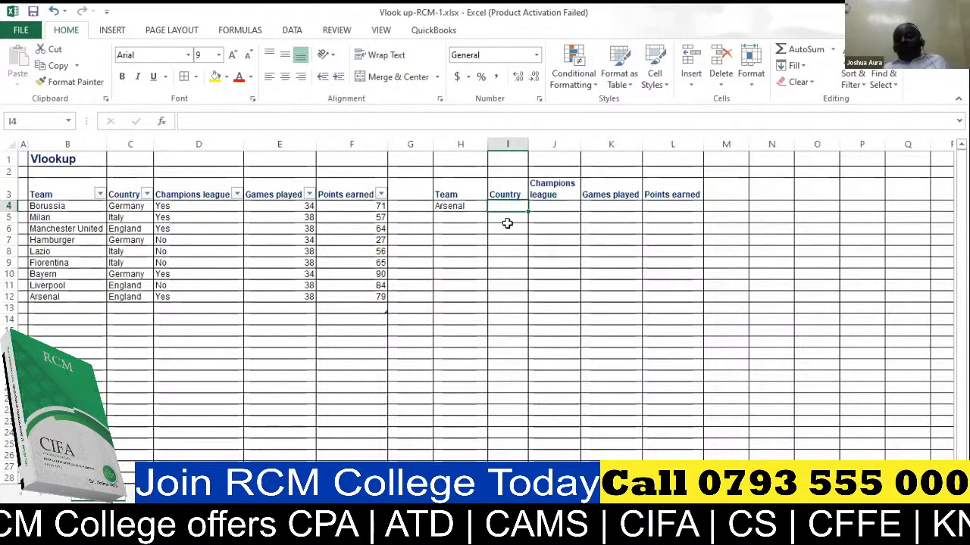
# Step: Start a VLOOKUP in I4 with $H4 as lookup value and B3:F12 as table
pyautogui.press('F2')
pyautogui.write('=')
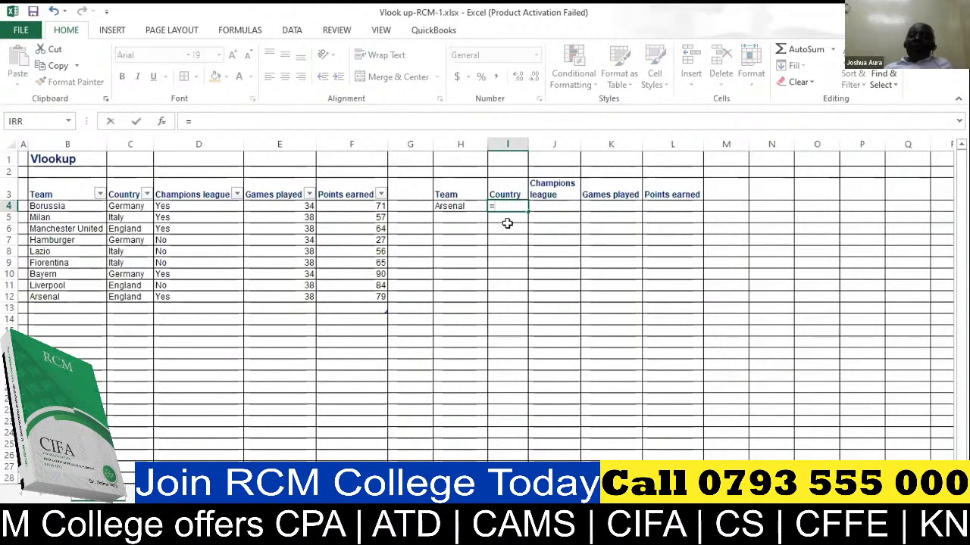
pyautogui.write('v')
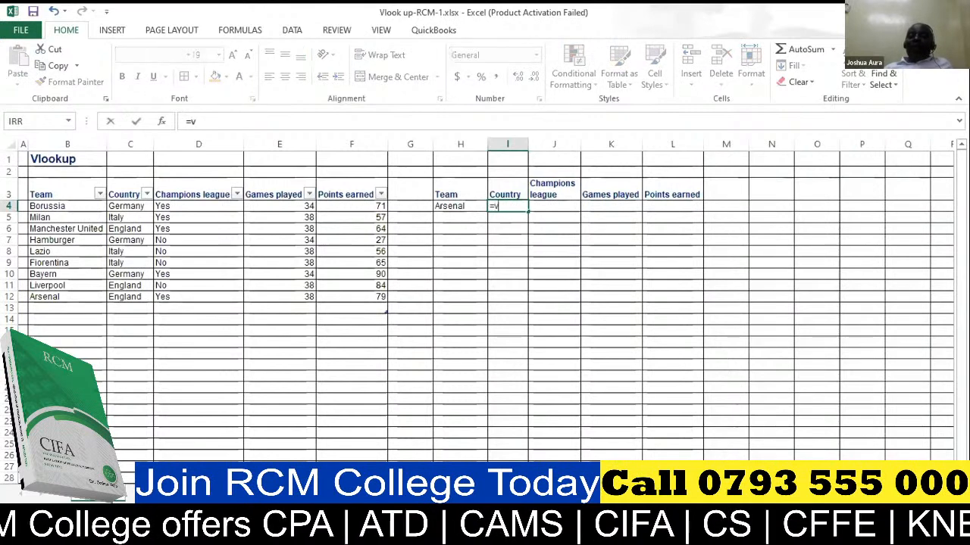
pyautogui.write('l')
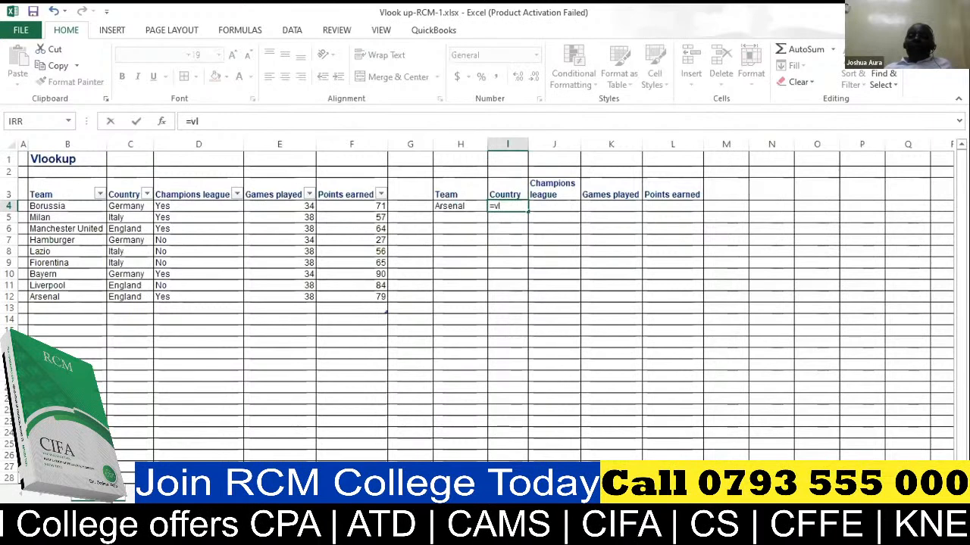
pyautogui.press('Tab')
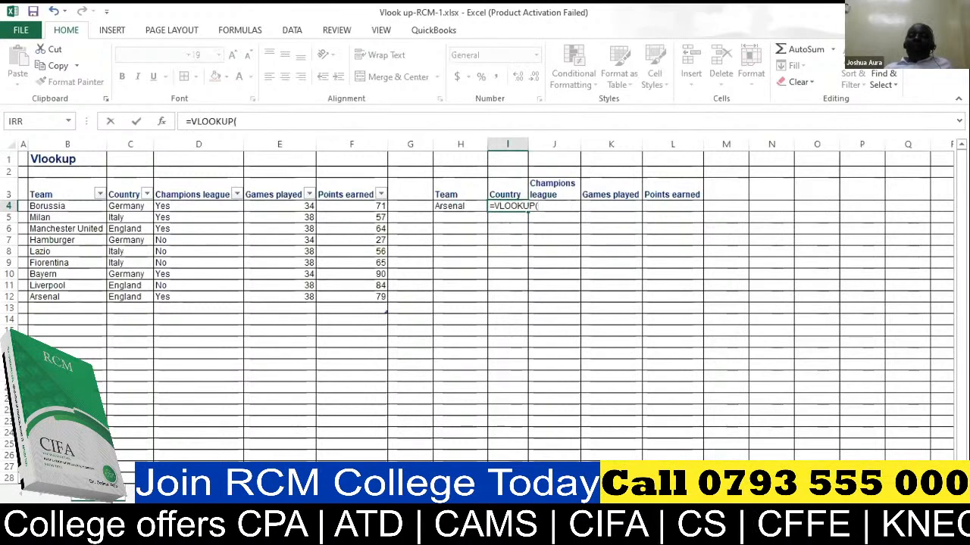
pyautogui.click(449, 206)
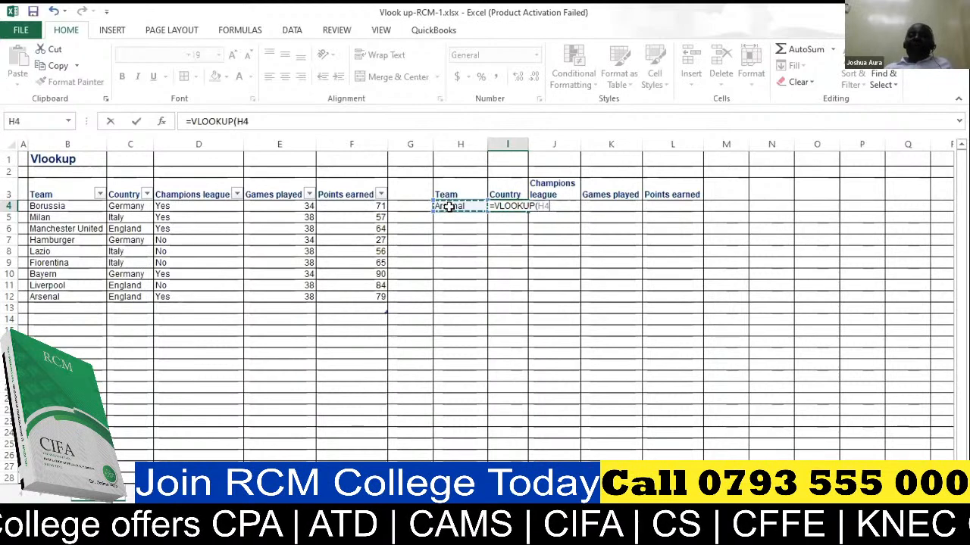
pyautogui.click(539, 206)
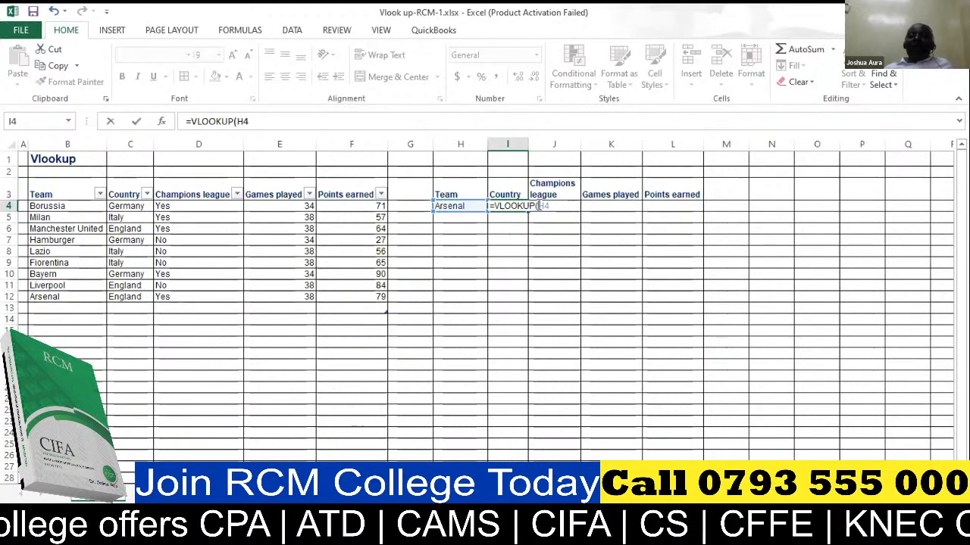
pyautogui.write('$H4')
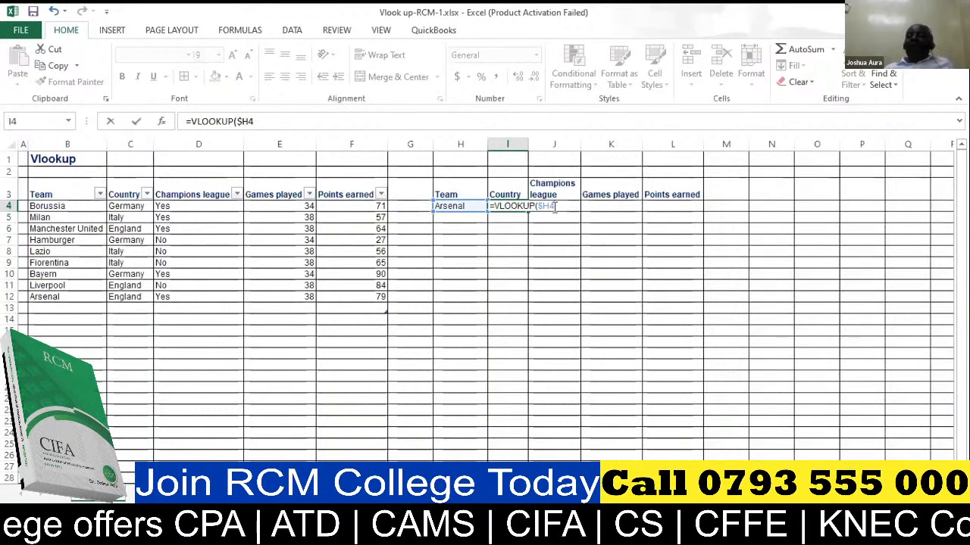
pyautogui.write(',')
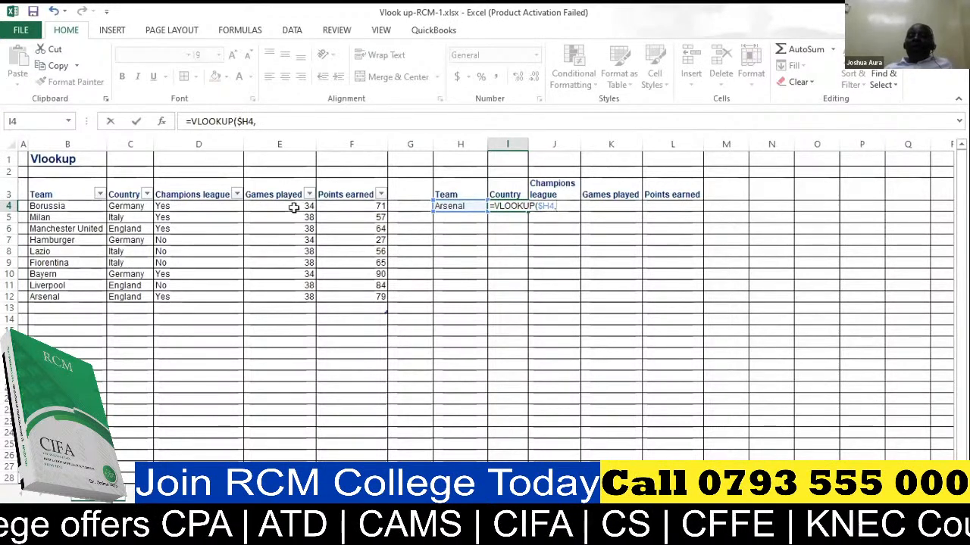
pyautogui.click(52, 194)
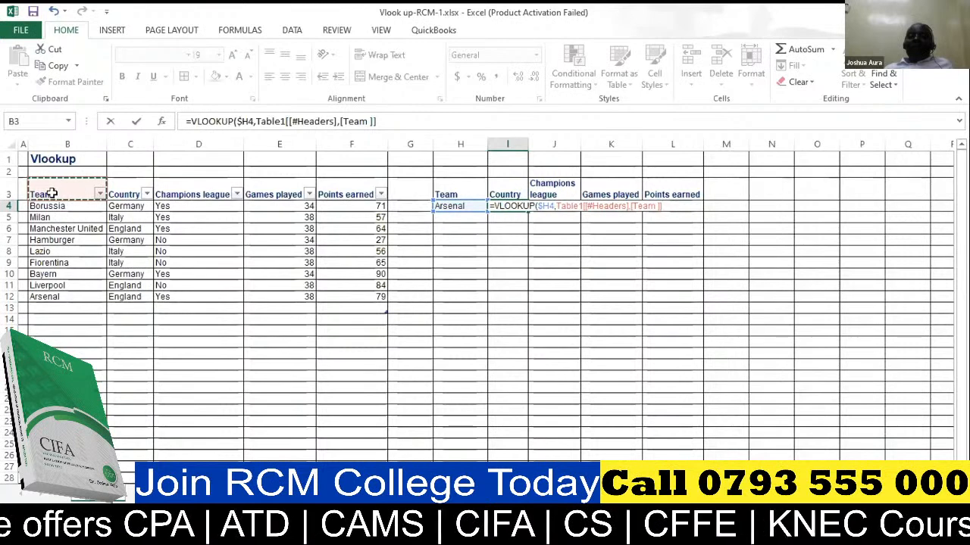
pyautogui.hotkey('ctrl', 'shift', 'Right')
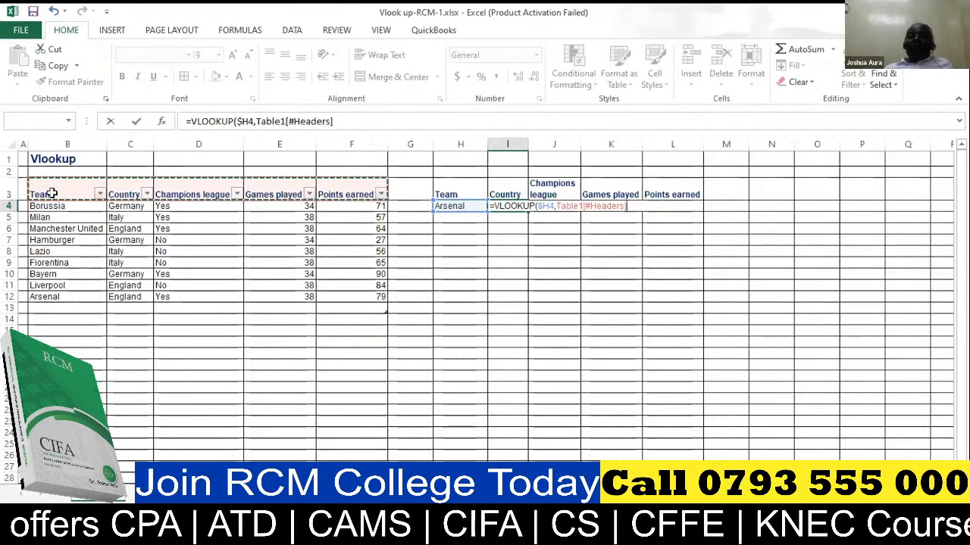
pyautogui.hotkey('ctrl', 'shift', 'Down')
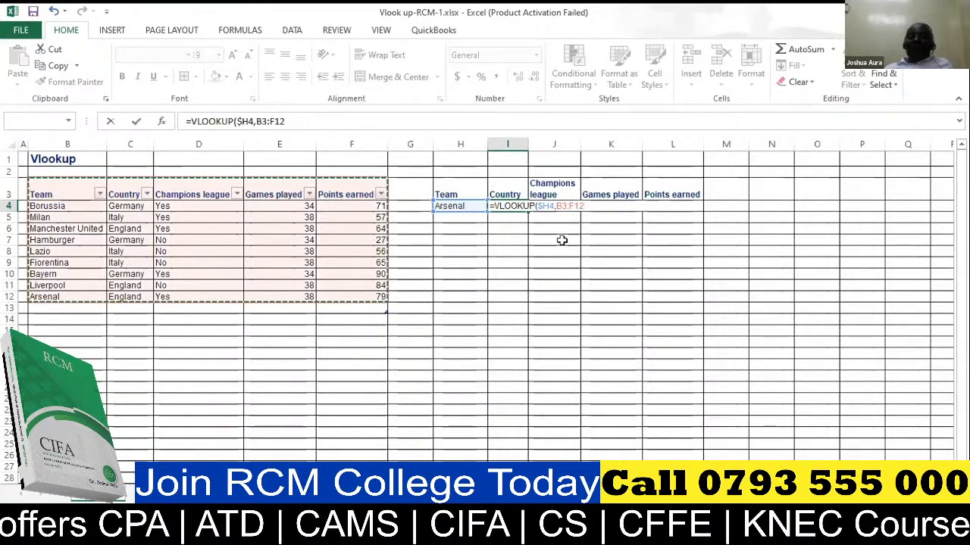
# Step: Lock the range as $B$3:$F$12, finish with column 2 and FALSE, and fill toward L4
pyautogui.click(558, 206)
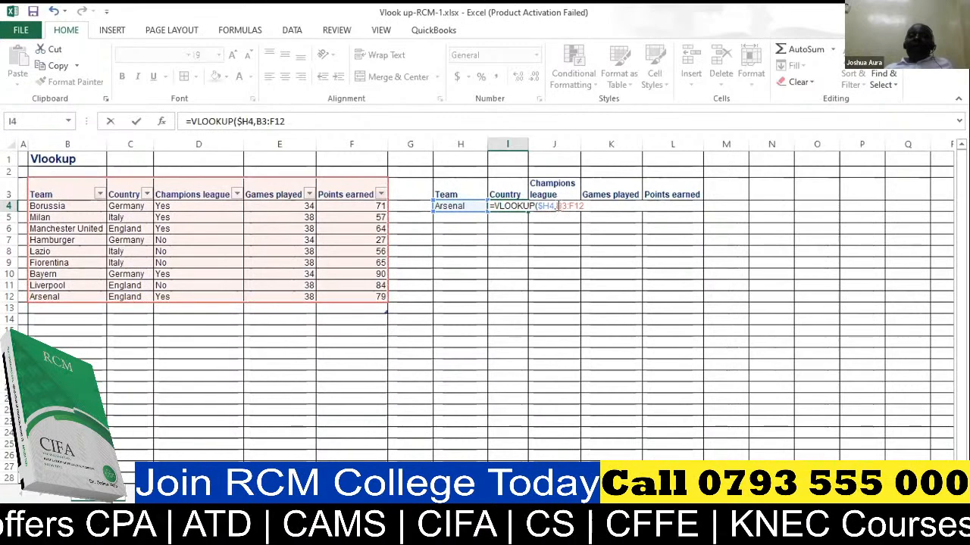
pyautogui.write('$')
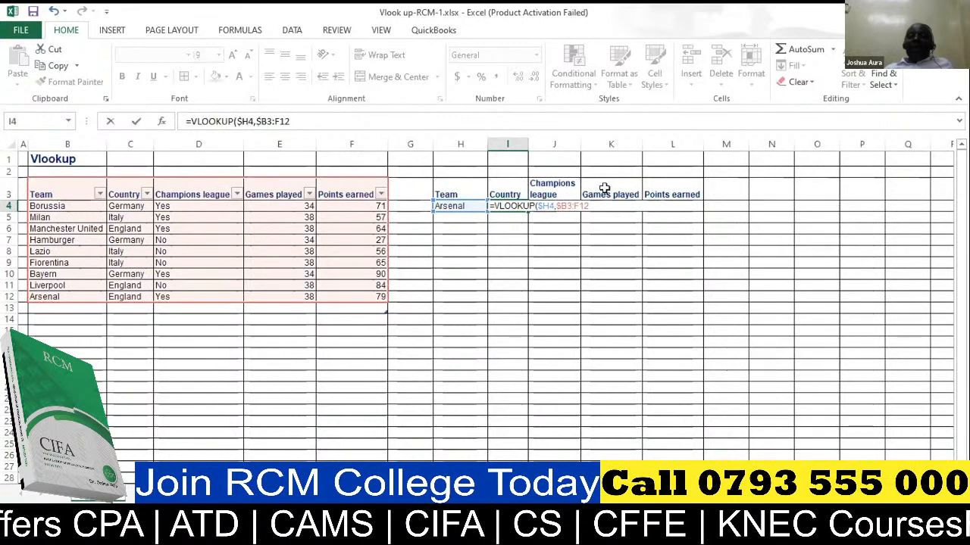
pyautogui.click(569, 205)
pyautogui.write('$')
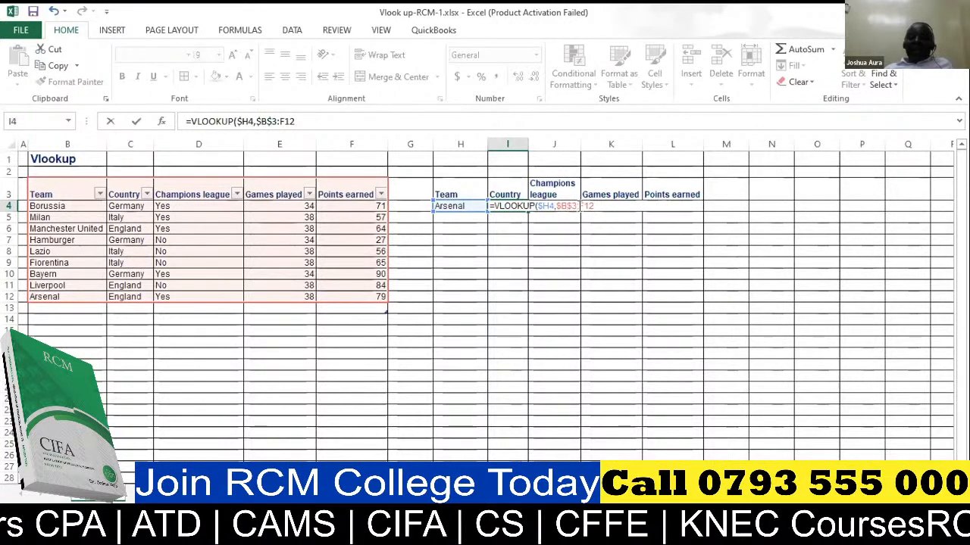
pyautogui.click(581, 206)
pyautogui.write('$')
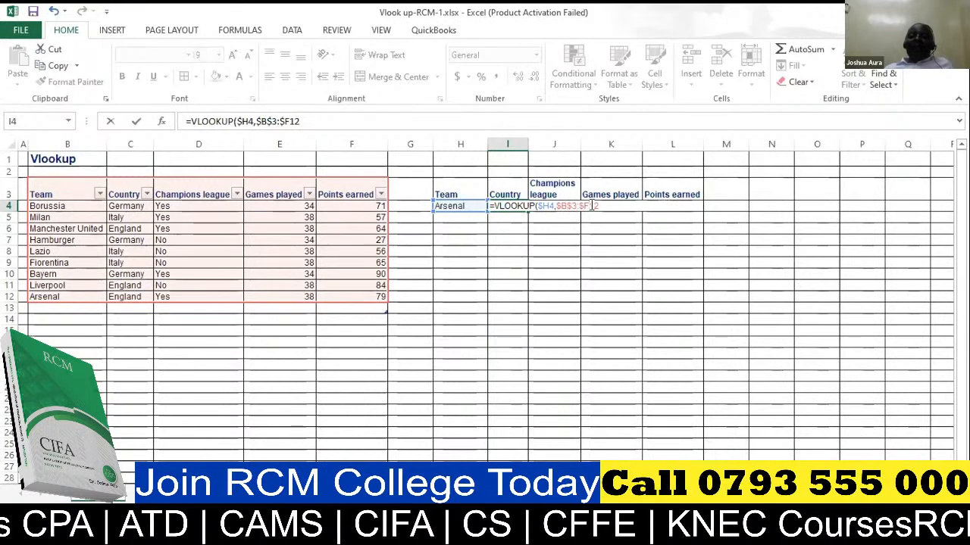
pyautogui.click(592, 207)
pyautogui.write('$12,')
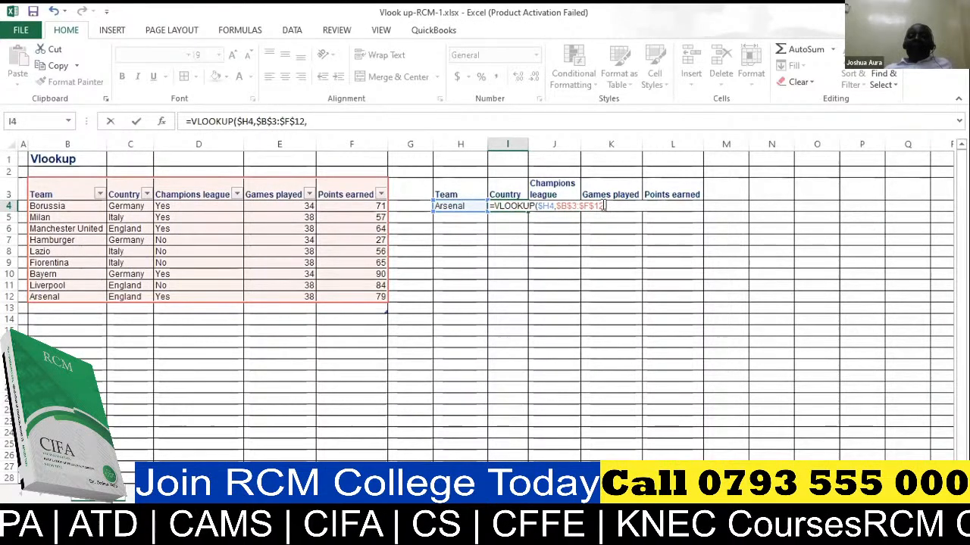
pyautogui.write('2,')
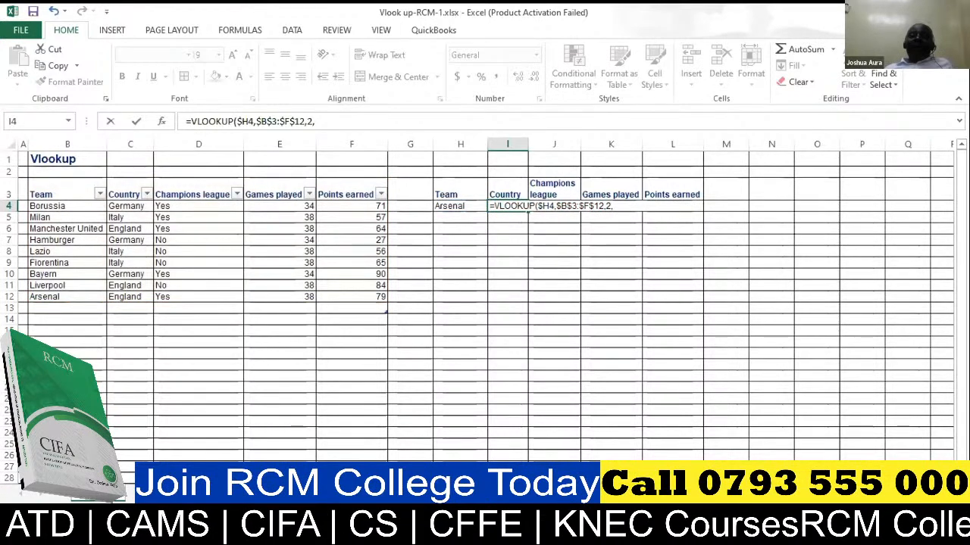
pyautogui.write('FALSE')
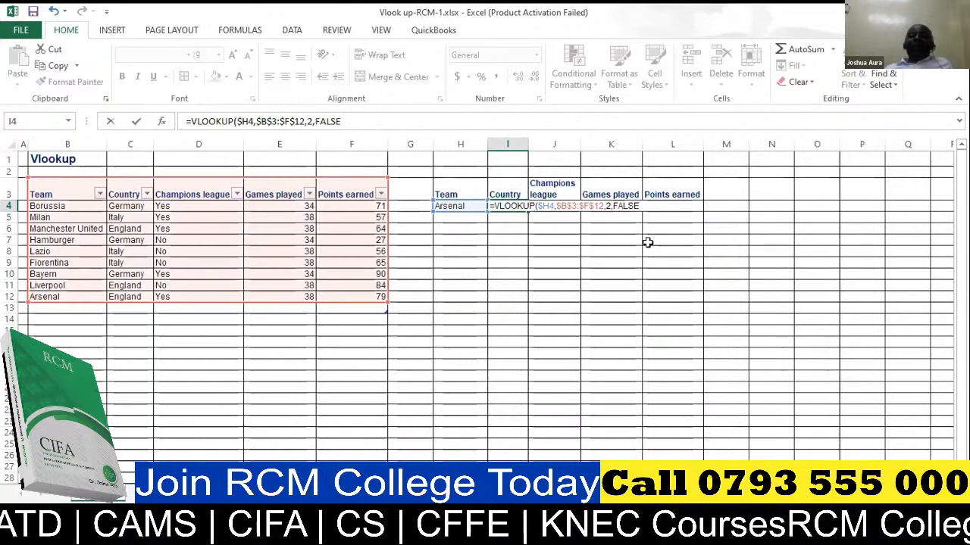
pyautogui.write(')')
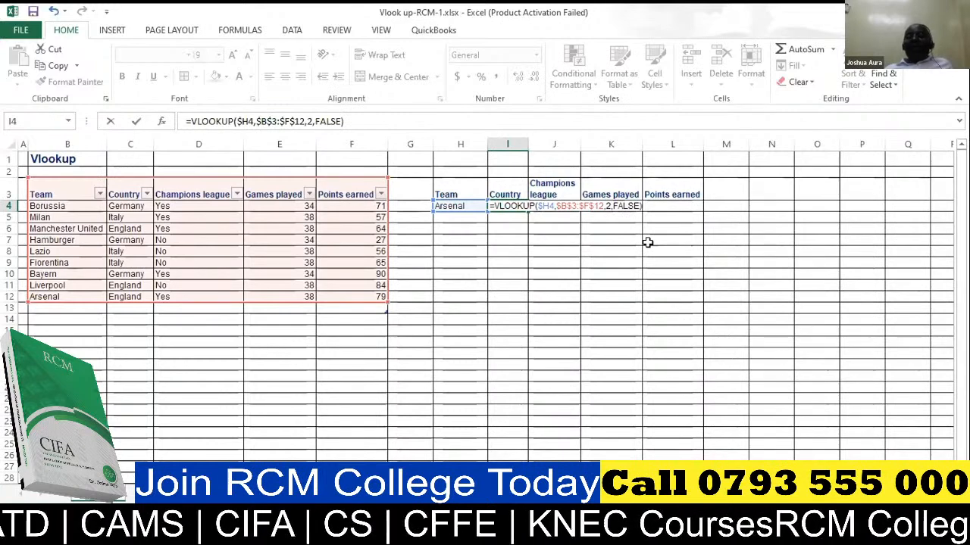
pyautogui.press('Return')
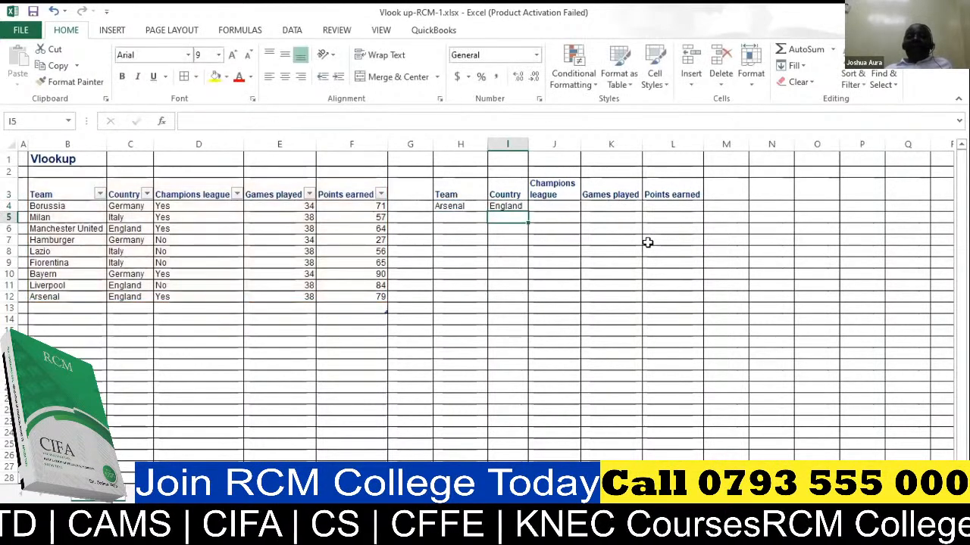
pyautogui.click(504, 207)
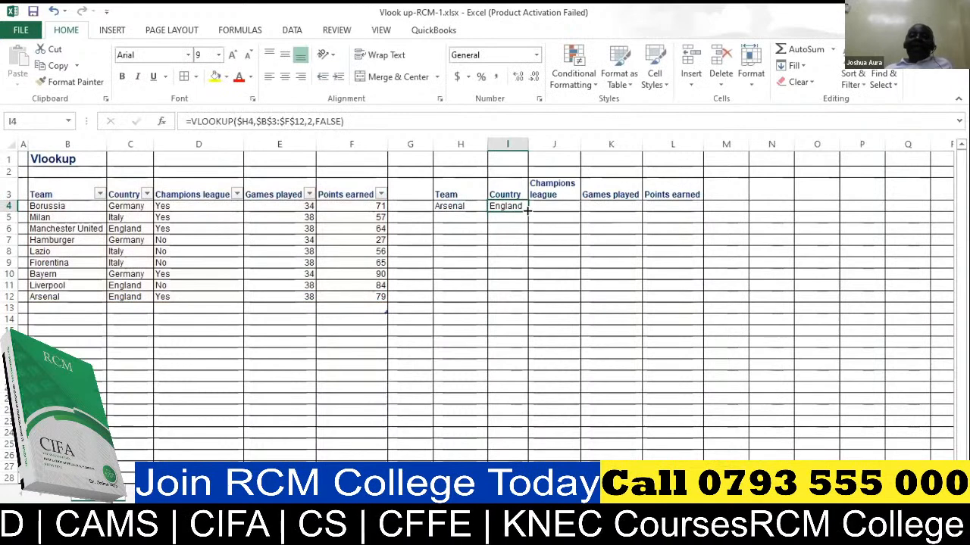
pyautogui.moveTo(530, 215); pyautogui.dragTo(681, 214)
# Step: Wrap I4's lookup as =IFERROR(VLOOKUP($H4,$B$3:$F$12,2,FALSE)," ") so missing teams show blank
pyautogui.click(516, 205)
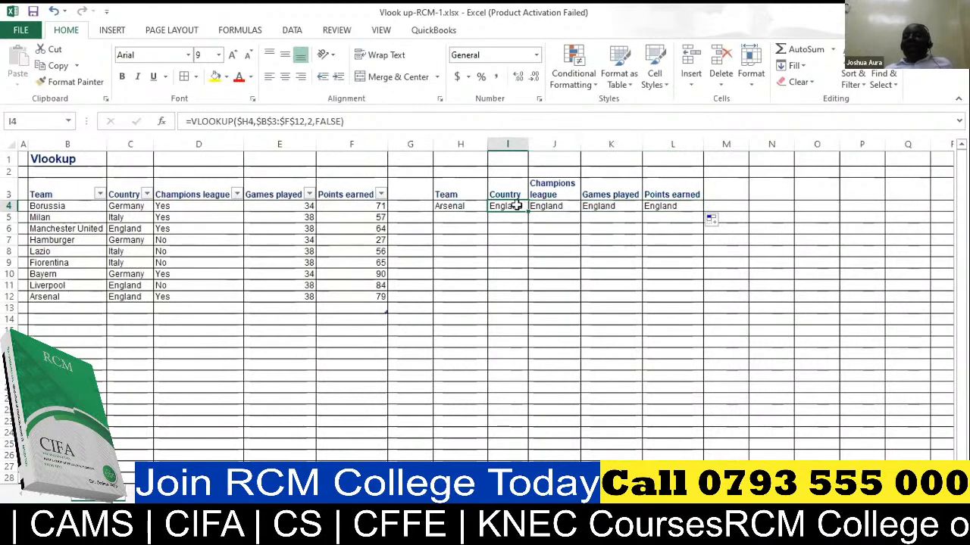
pyautogui.click(191, 122)
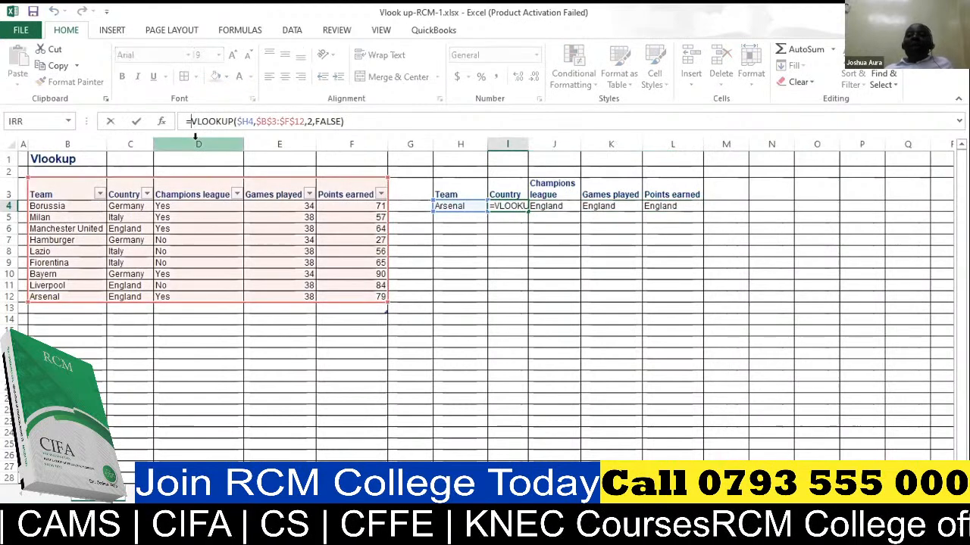
pyautogui.write('if')
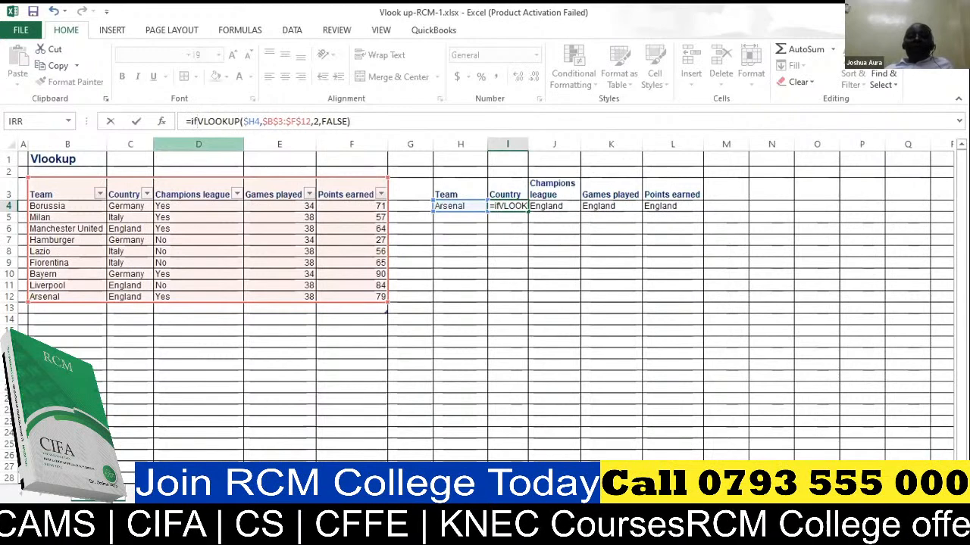
pyautogui.write('err')
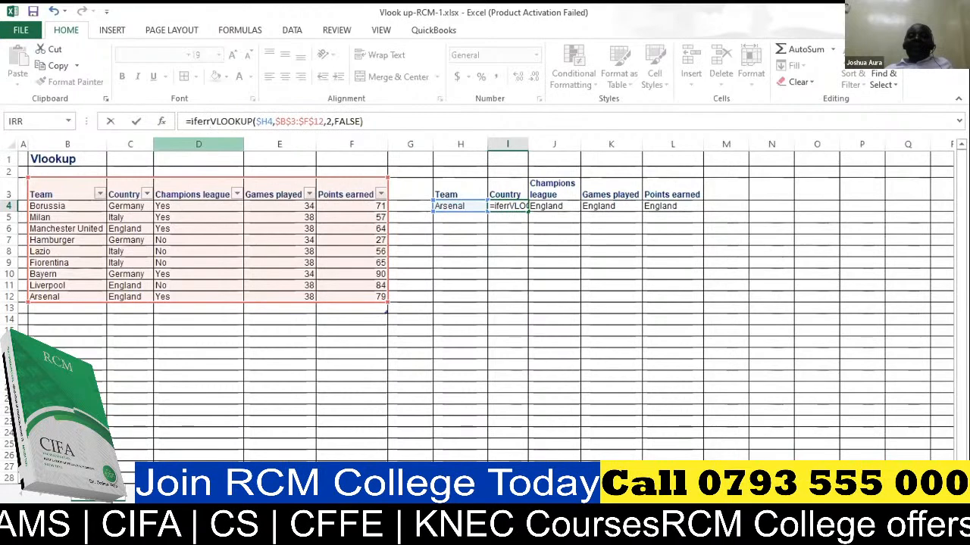
pyautogui.press('Tab')
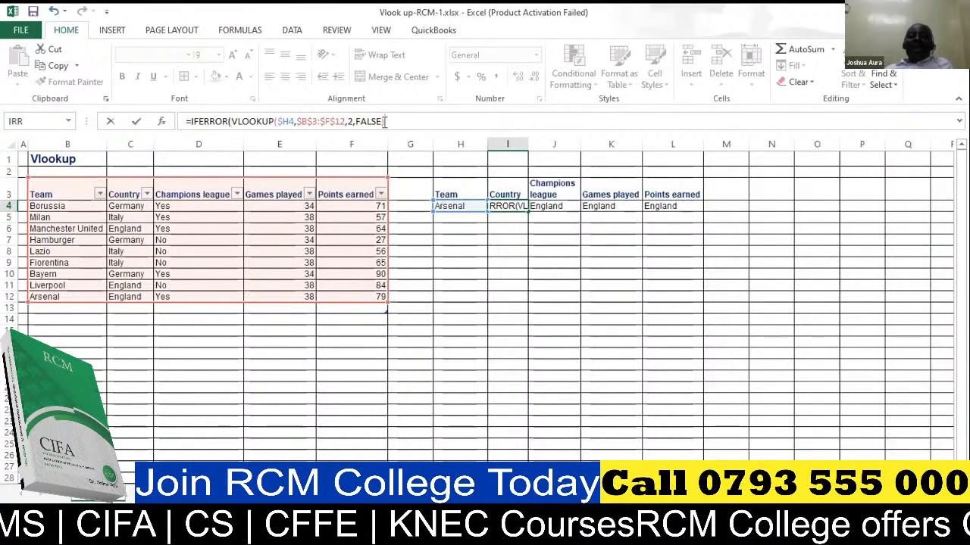
pyautogui.write('),')
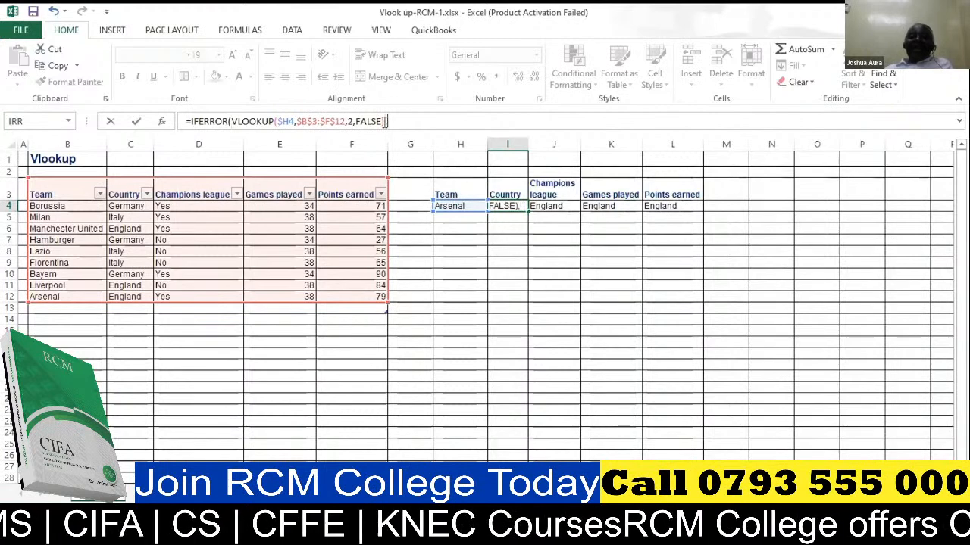
pyautogui.write('"')
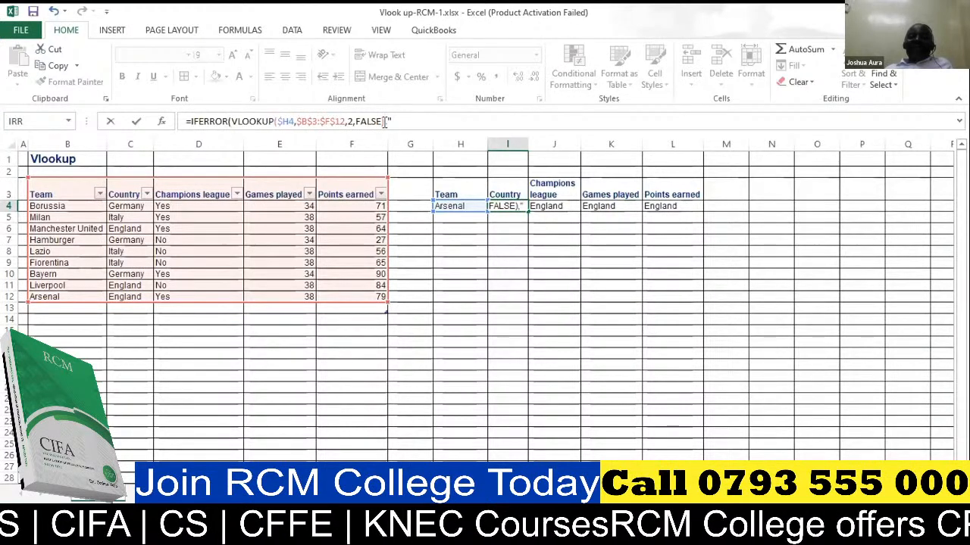
pyautogui.write('" "')
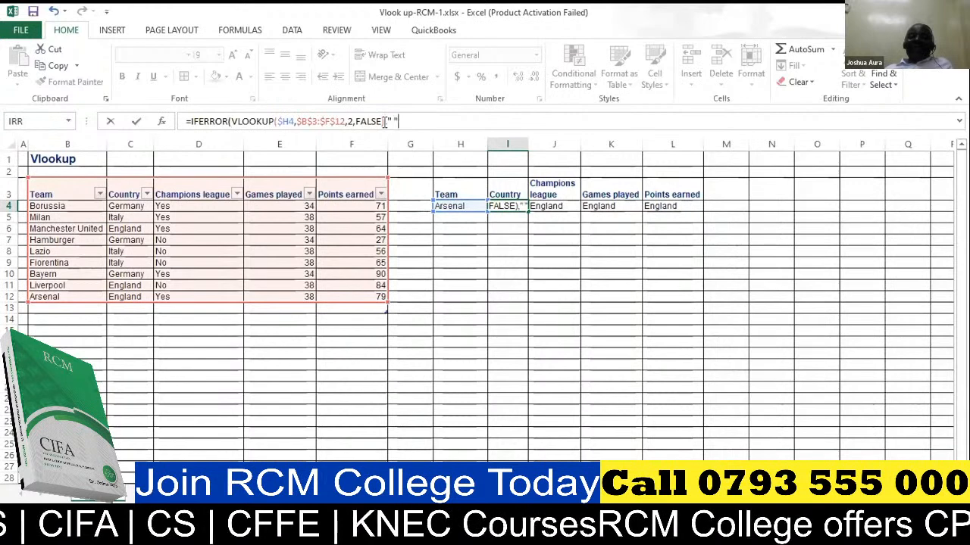
pyautogui.write(')')
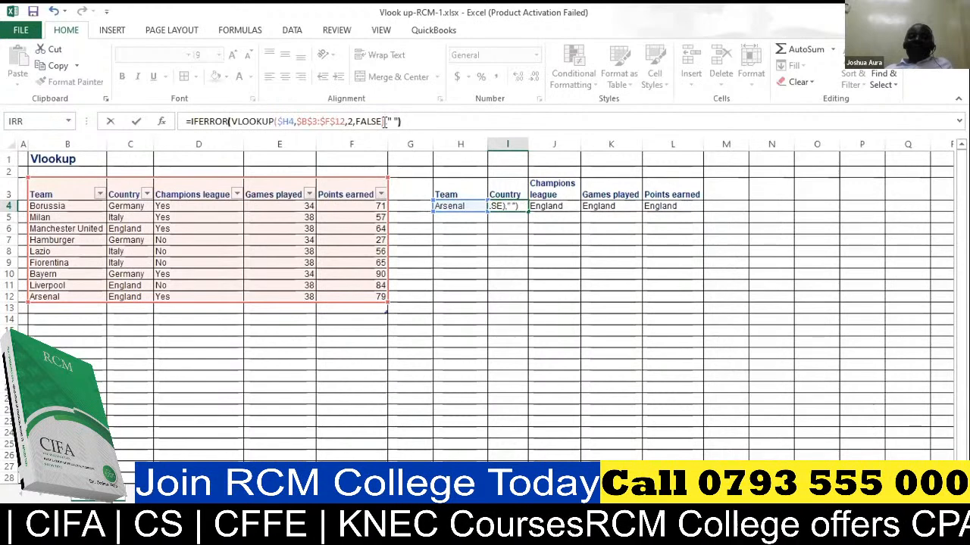
pyautogui.press('Return')
# Step: Fill the IFERROR lookup across to L4 and set J4's column index to 3, returning Yes
pyautogui.click(521, 209)
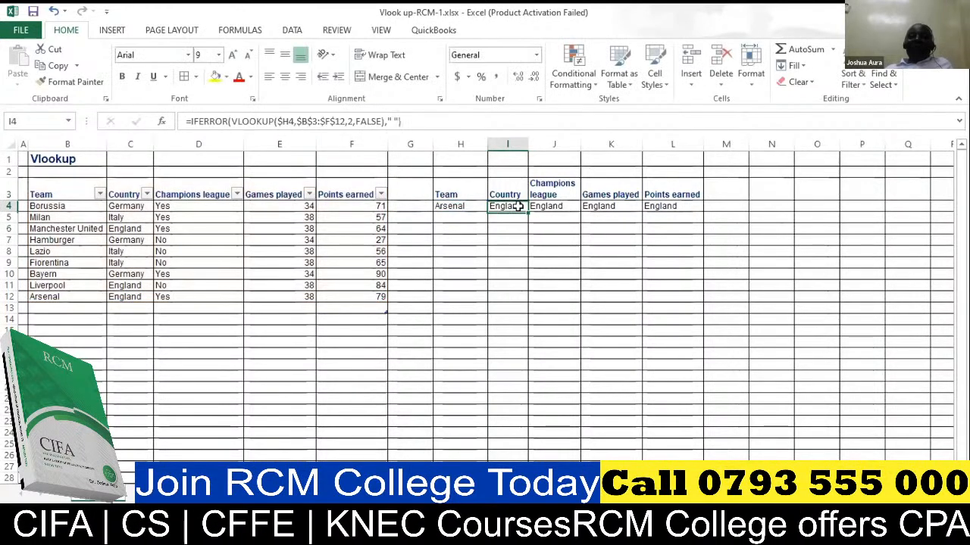
pyautogui.moveTo(528, 213); pyautogui.dragTo(689, 210)
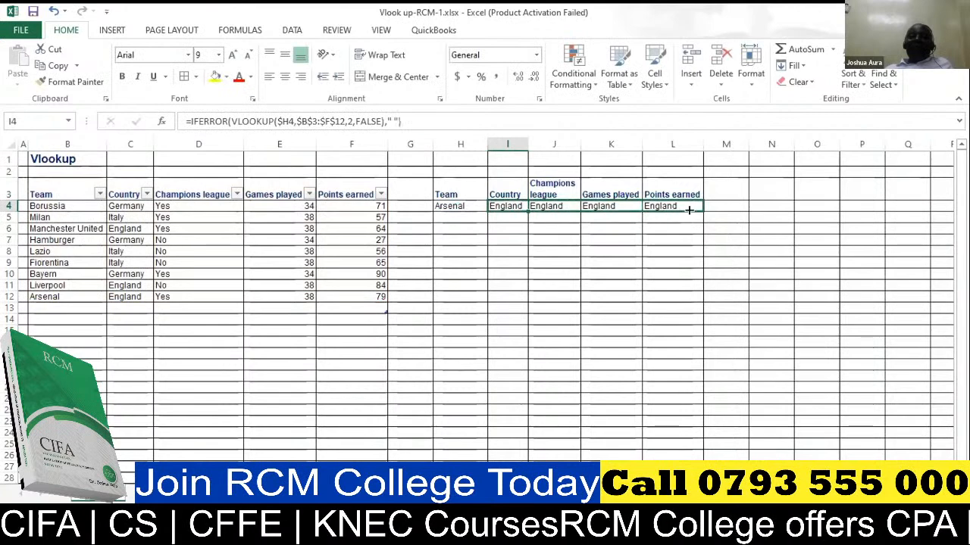
pyautogui.click(553, 207)
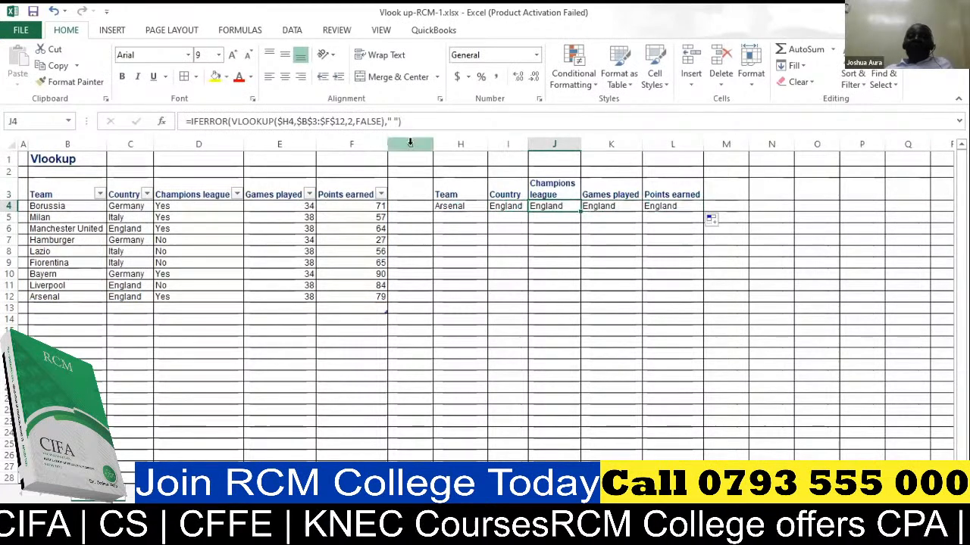
pyautogui.click(351, 122)
pyautogui.press('BackSpace')
pyautogui.write('3')
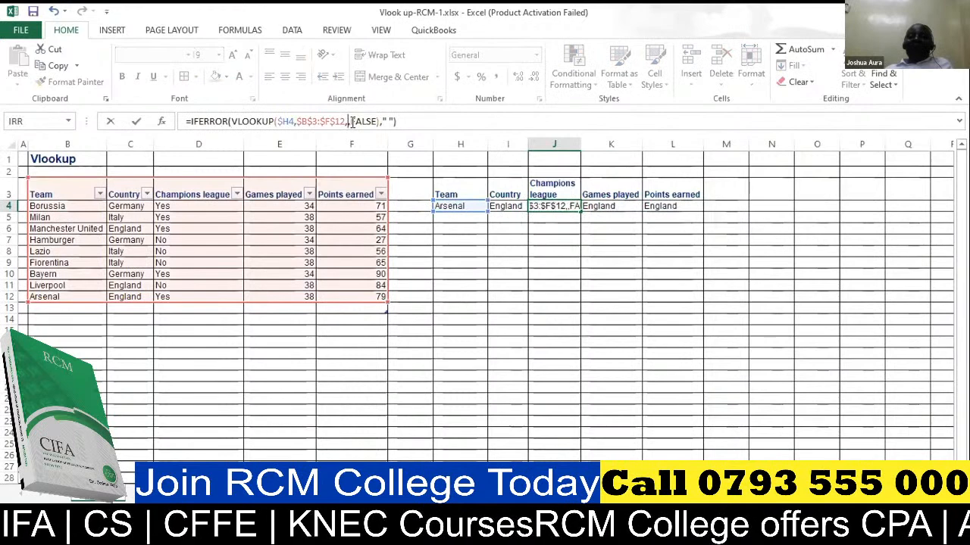
pyautogui.press('Return')
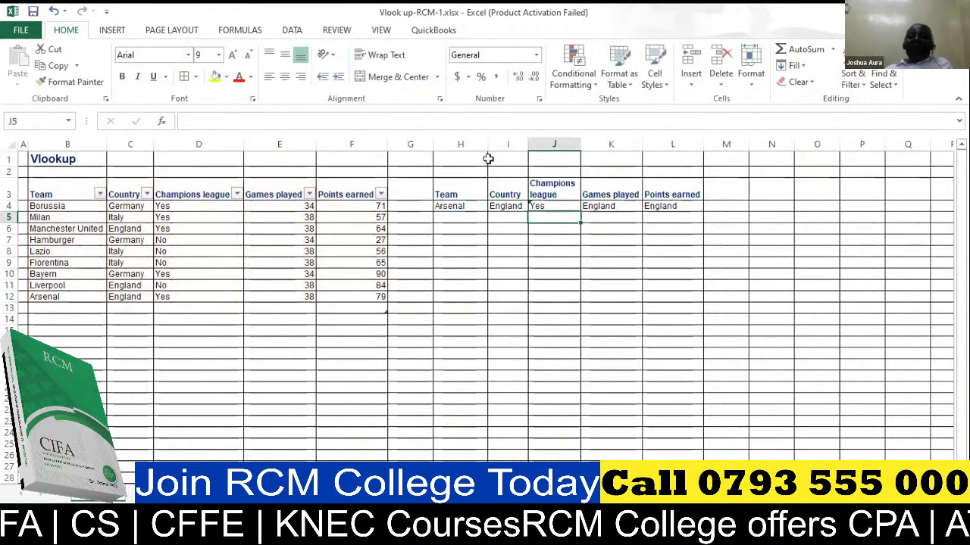
# Step: Set K4's column index to 4 (38) and L4's to 5 (79)
pyautogui.click(597, 208)
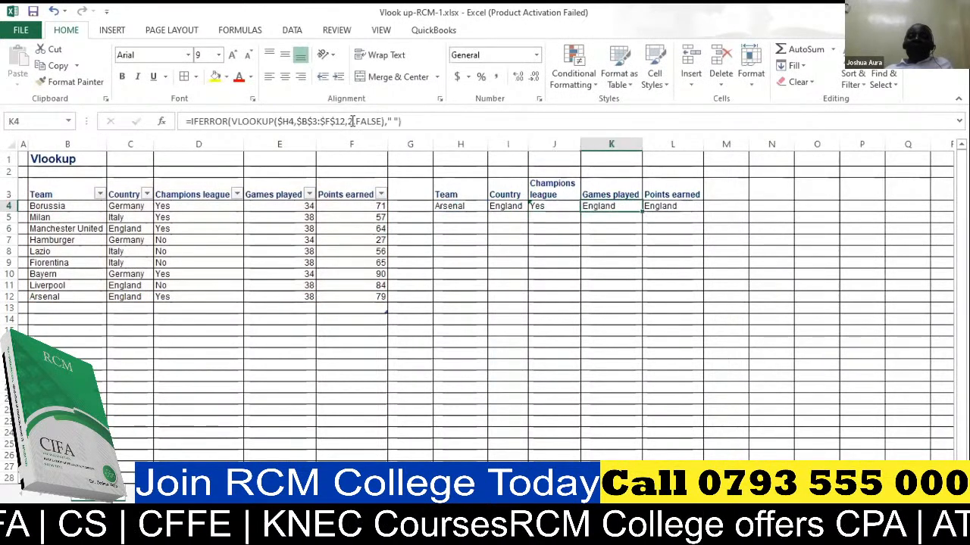
pyautogui.click(352, 122)
pyautogui.press('BackSpace')
pyautogui.write('4')
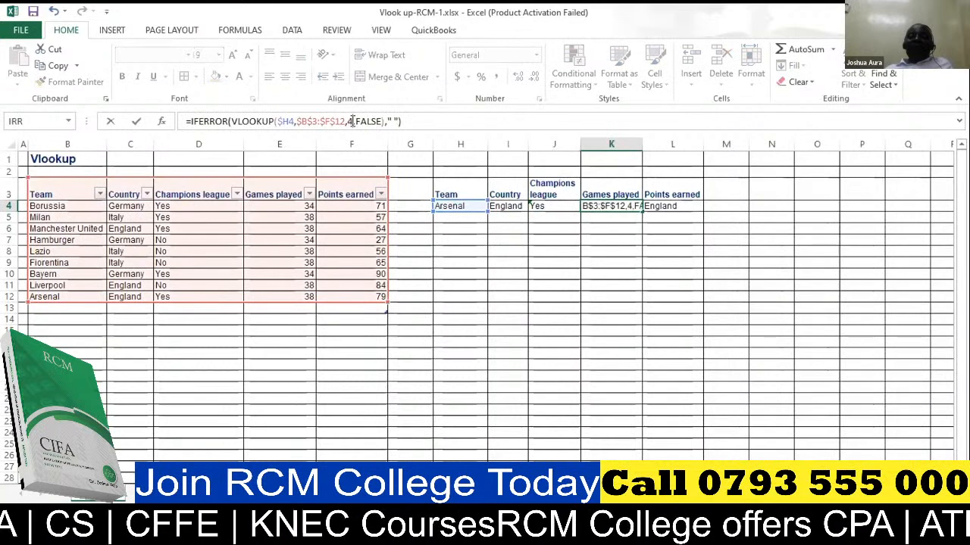
pyautogui.press('Return')
pyautogui.click(672, 207)
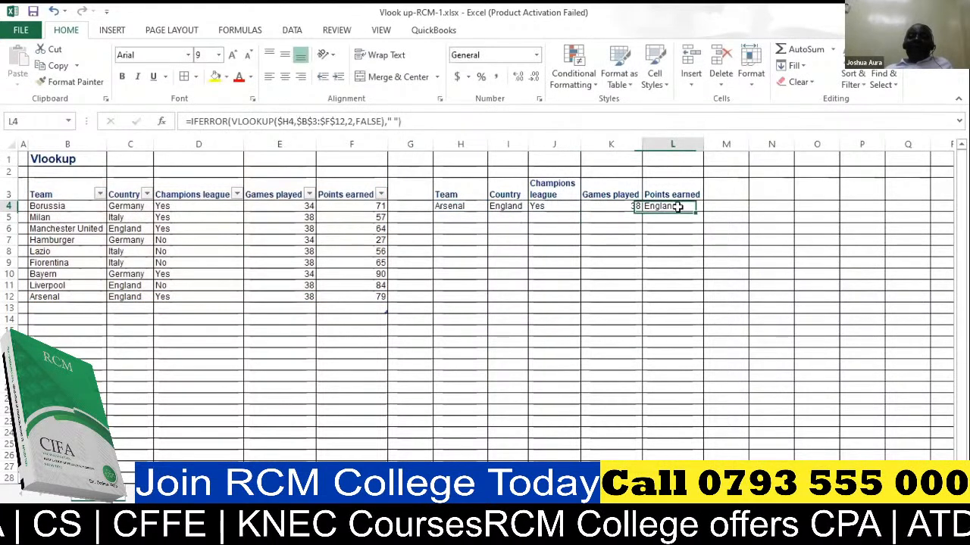
pyautogui.click(352, 122)
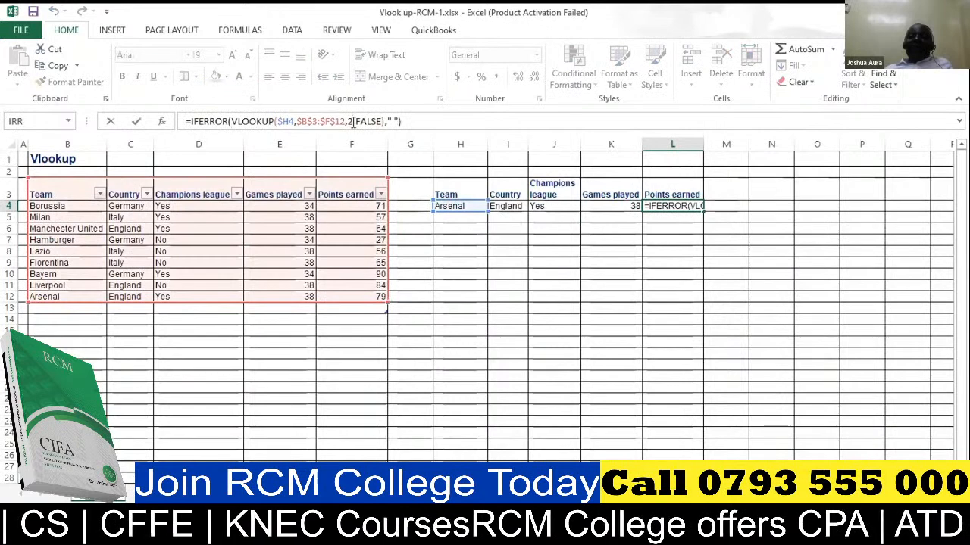
pyautogui.press('BackSpace')
pyautogui.write('5')
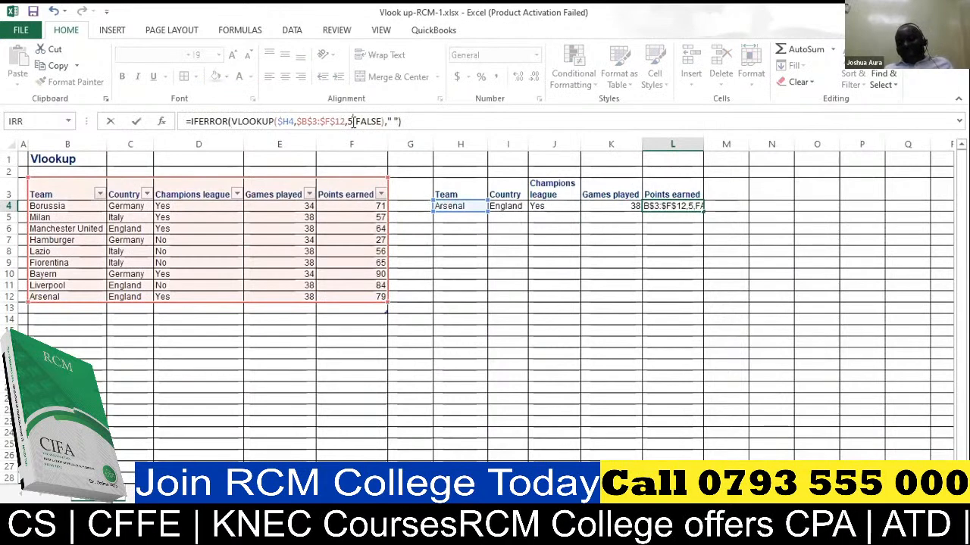
pyautogui.press('Return')
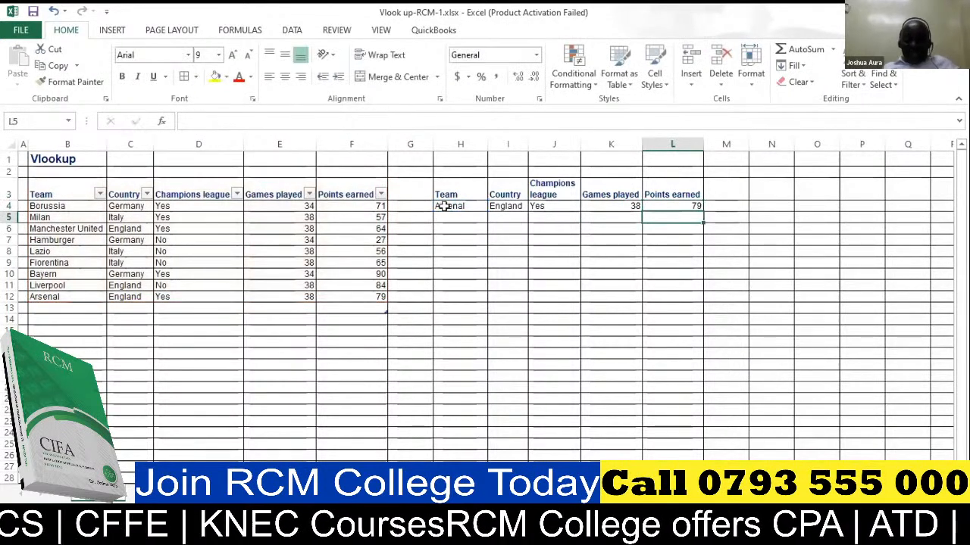
# Step: Copy the row 4 lookups down and enter lazio in H5 to return Italy, No, 38, 56
pyautogui.moveTo(503, 206); pyautogui.dragTo(703, 308)
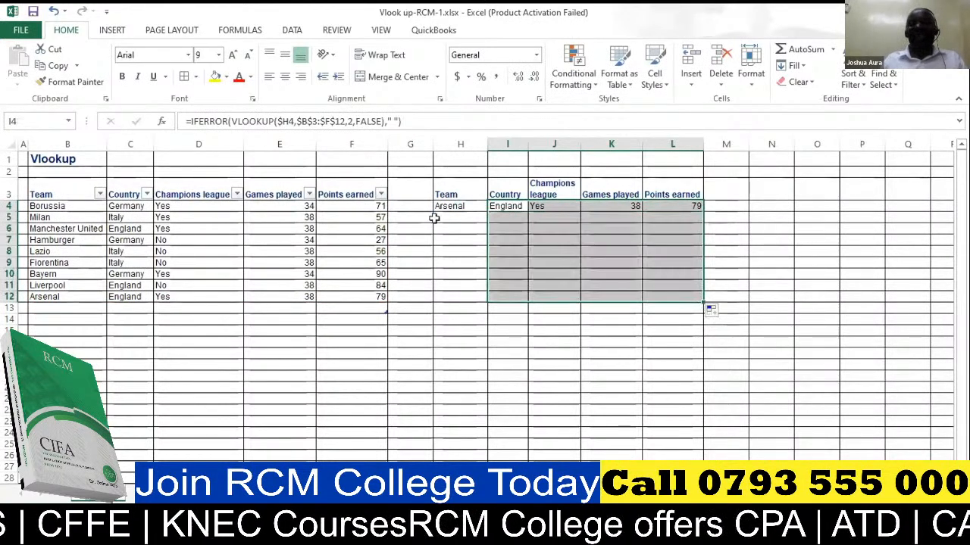
pyautogui.click(447, 218)
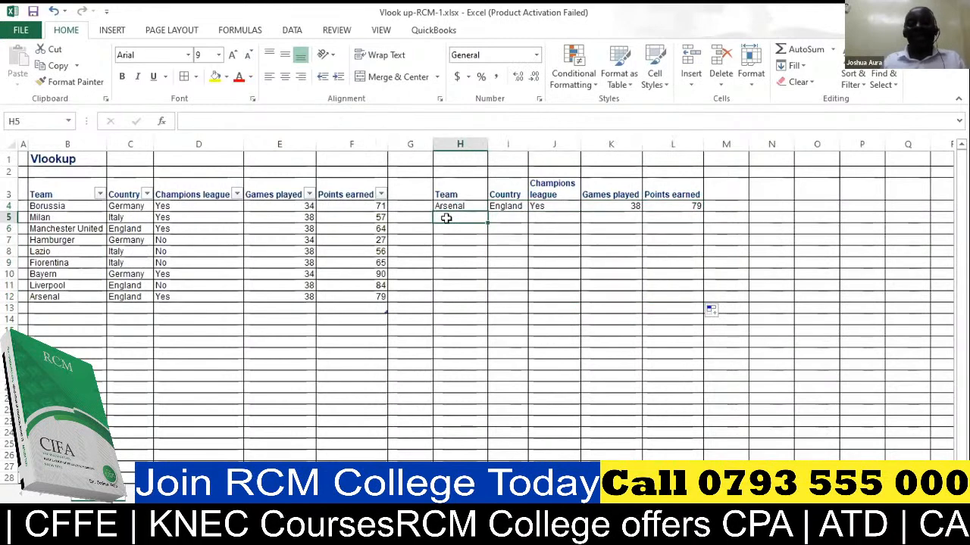
pyautogui.write('lazi')
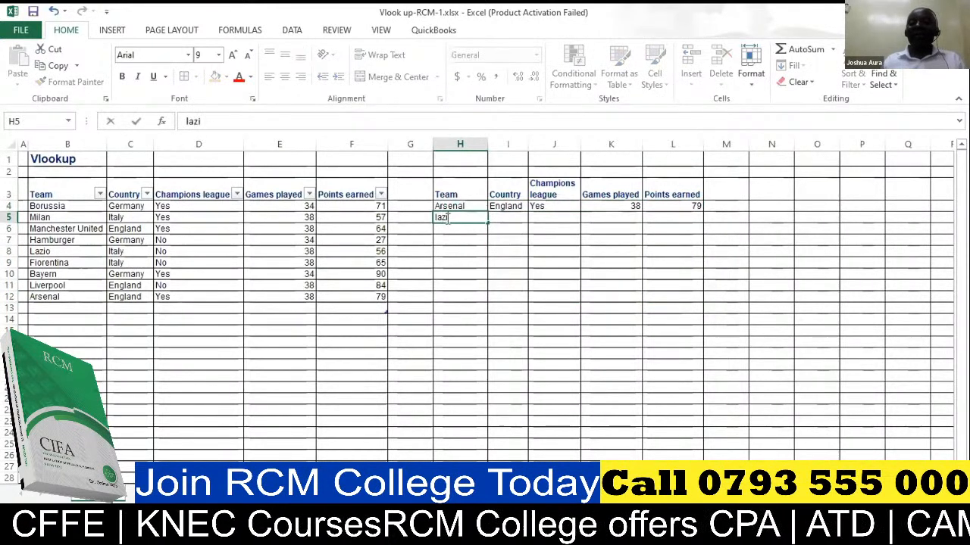
pyautogui.write('o')
pyautogui.press('Return')
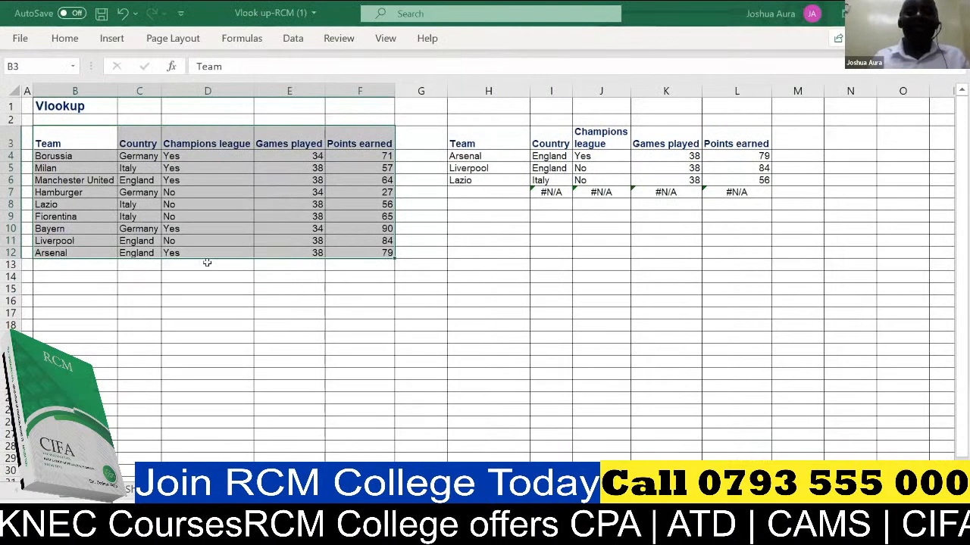
# Step: Delete the extra lookup rows H5:M8 and Arsenal's results in I4:L4, then select I4
pyautogui.click(213, 289)
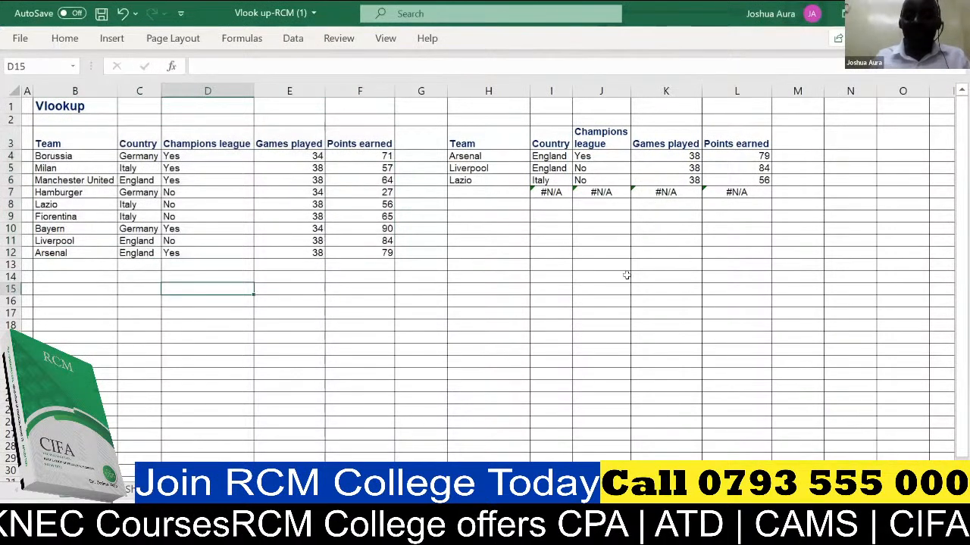
pyautogui.moveTo(453, 168); pyautogui.dragTo(783, 203)
pyautogui.press('Delete')
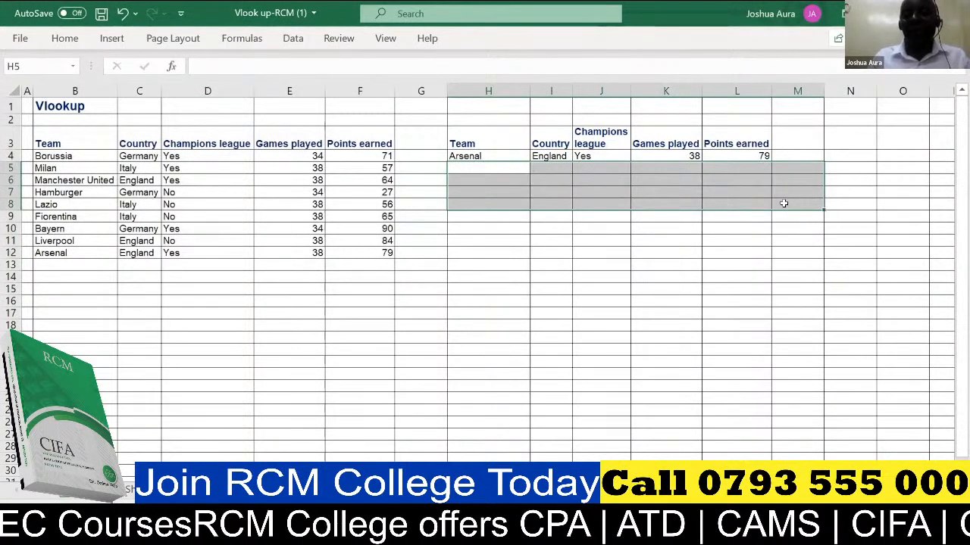
pyautogui.click(544, 158)
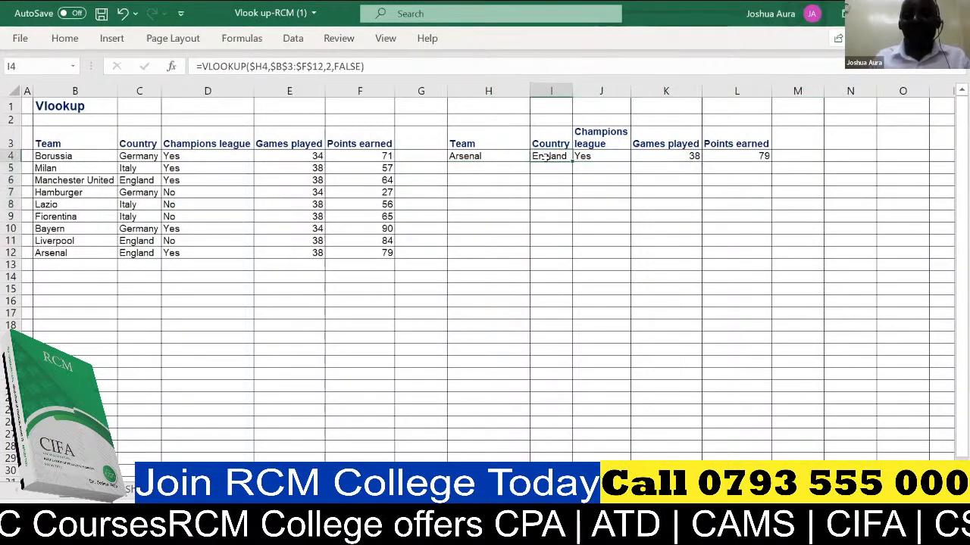
pyautogui.moveTo(545, 158); pyautogui.dragTo(734, 163)
pyautogui.press('Delete')
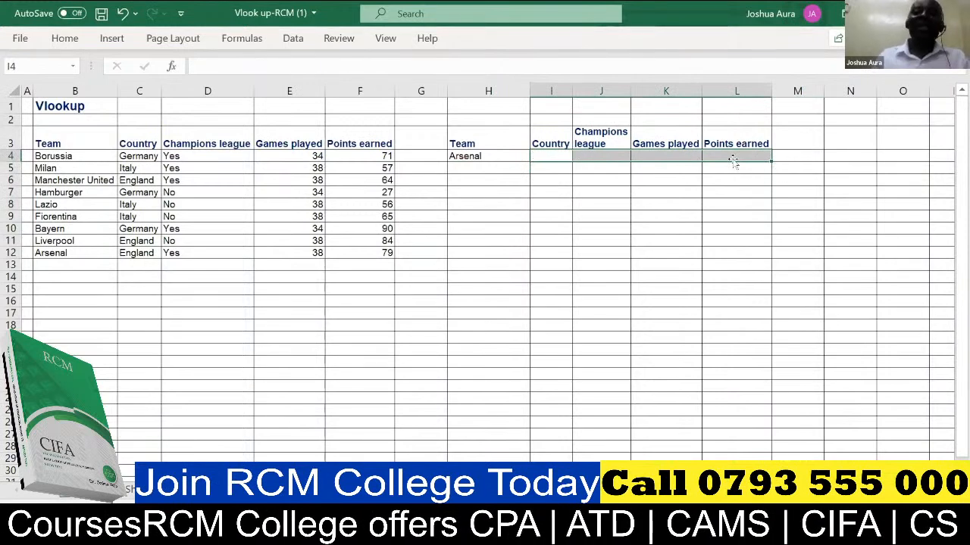
pyautogui.click(554, 152)
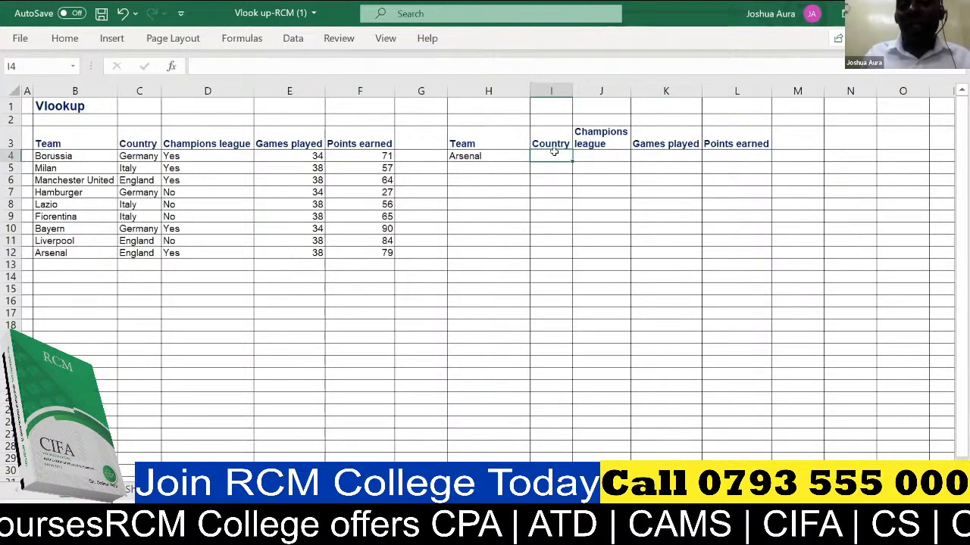
# Step: In I4, type =VLOOKUP($H4,$B$3:$F$12, with the H column and the table range locked
pyautogui.write('=')
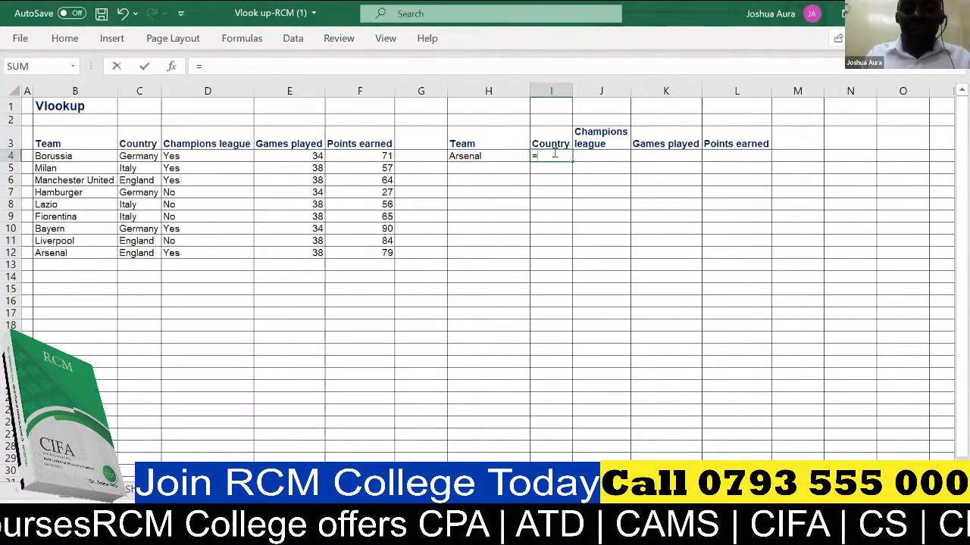
pyautogui.write('vlo')
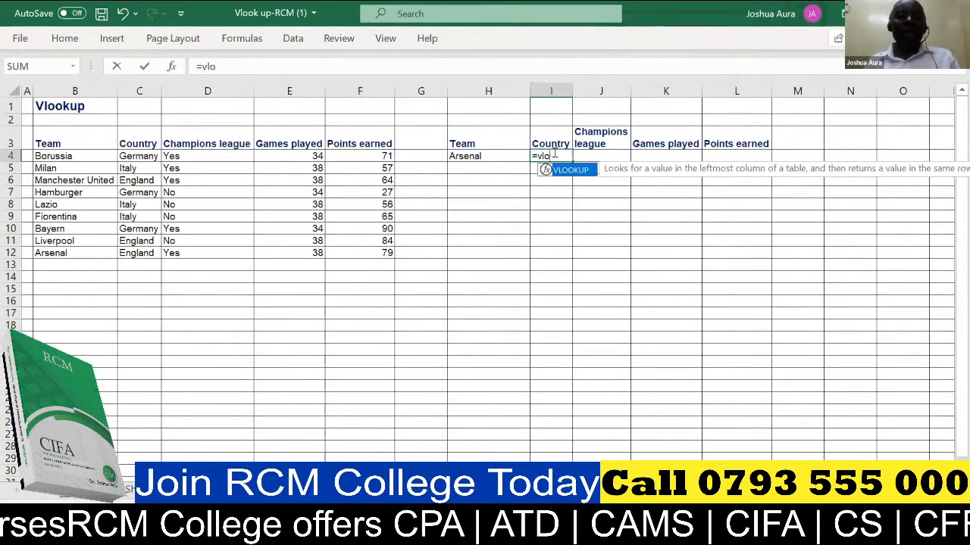
pyautogui.press('Tab')
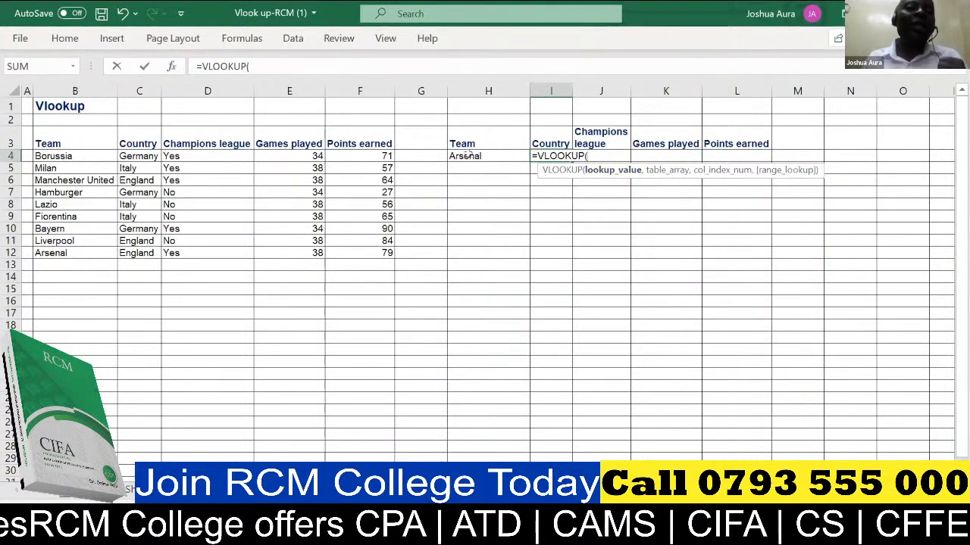
pyautogui.click(468, 156)
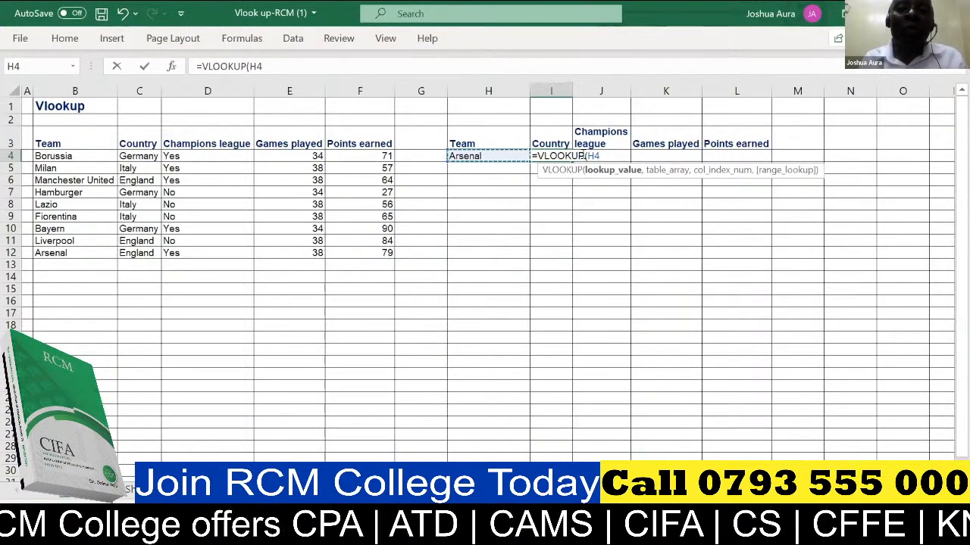
pyautogui.click(561, 156)
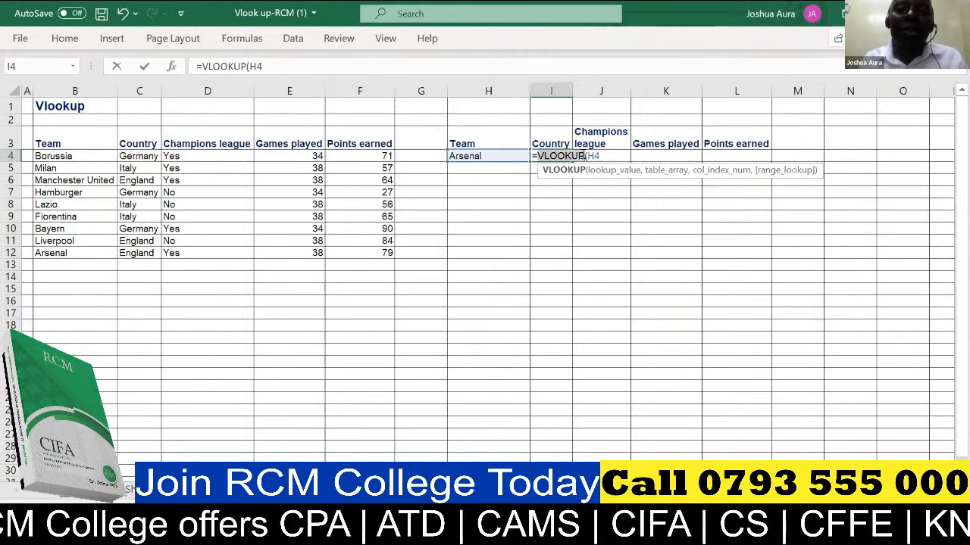
pyautogui.click(584, 156)
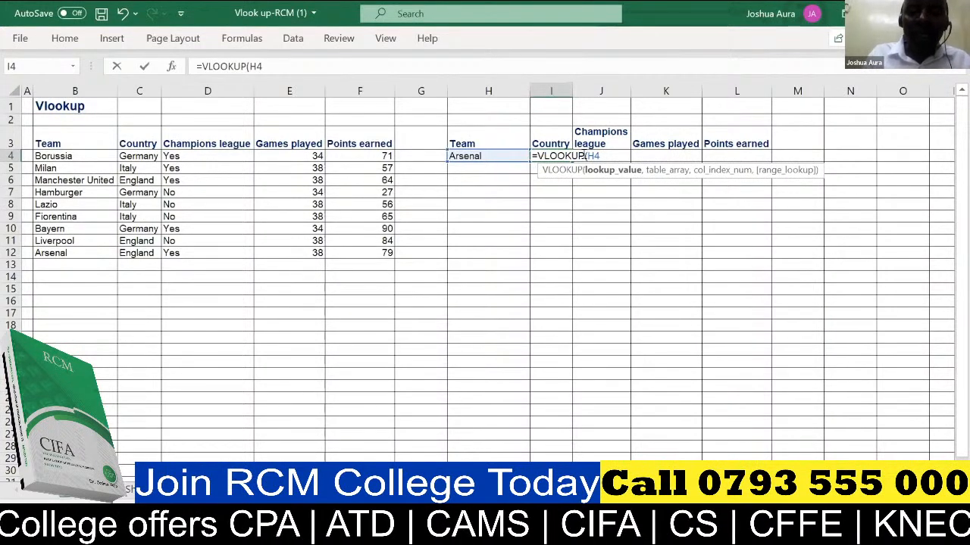
pyautogui.write('$')
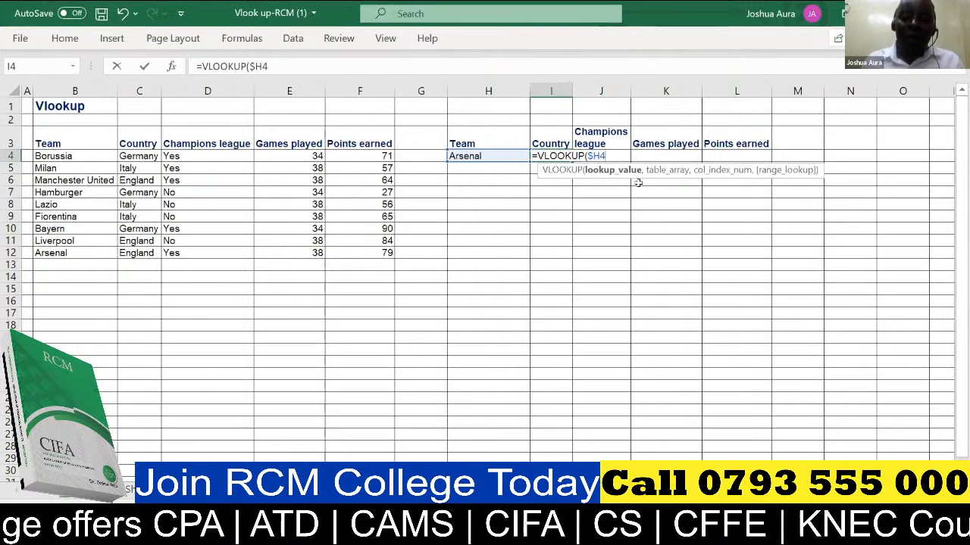
pyautogui.write(',')
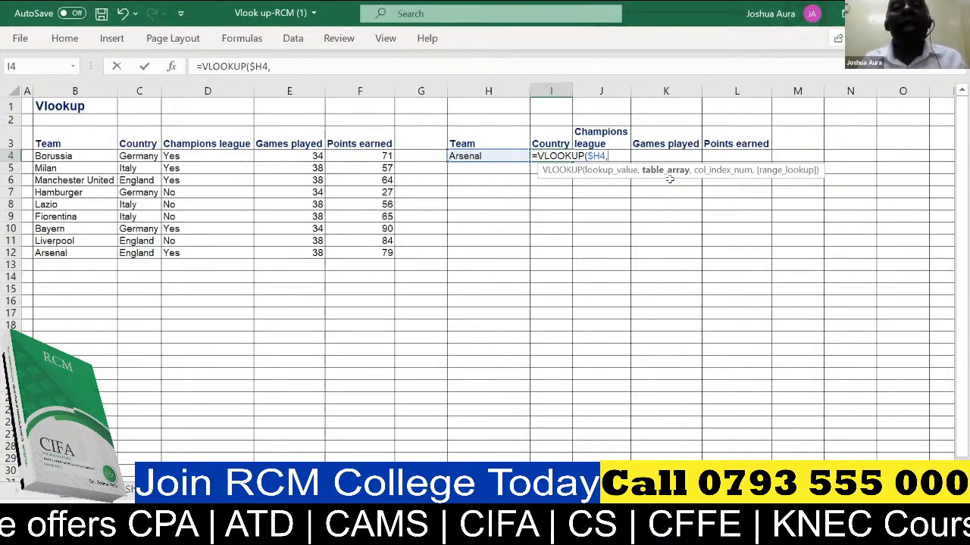
pyautogui.click(46, 138)
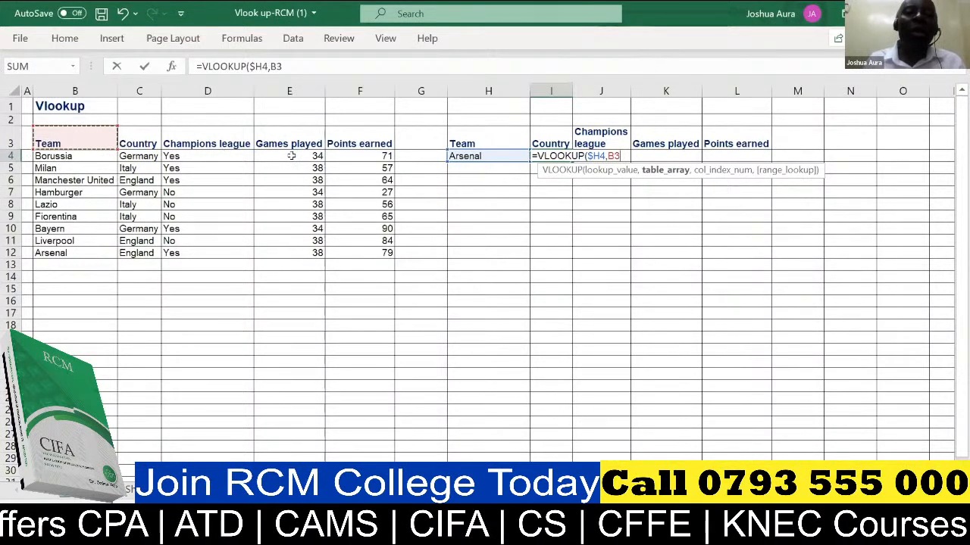
pyautogui.keyDown('shift'); pyautogui.click(345, 251); pyautogui.keyUp('shift')
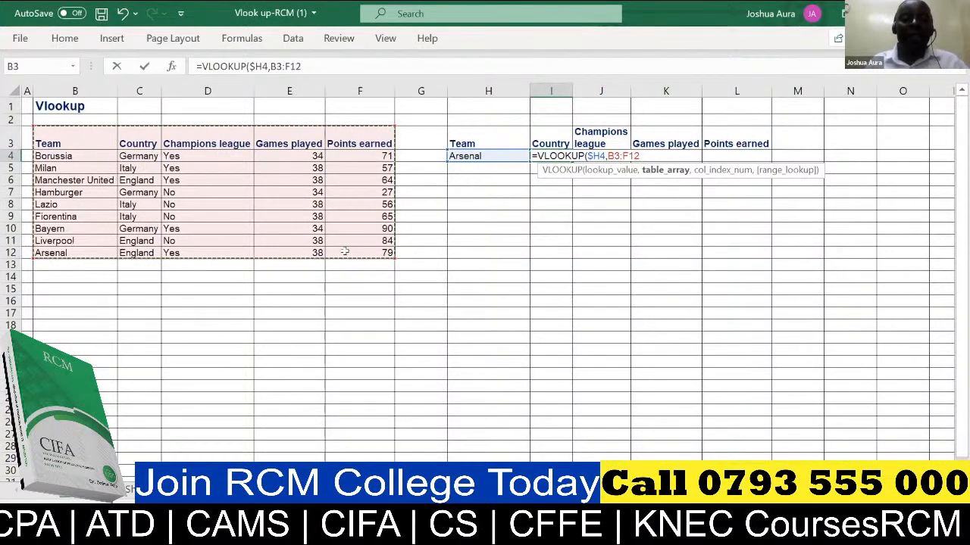
pyautogui.press('F4')
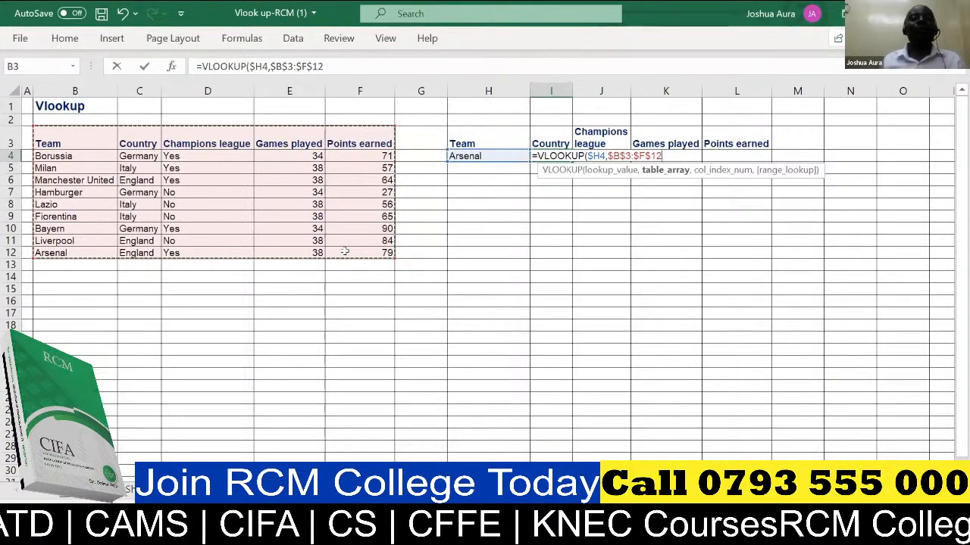
pyautogui.write(',')
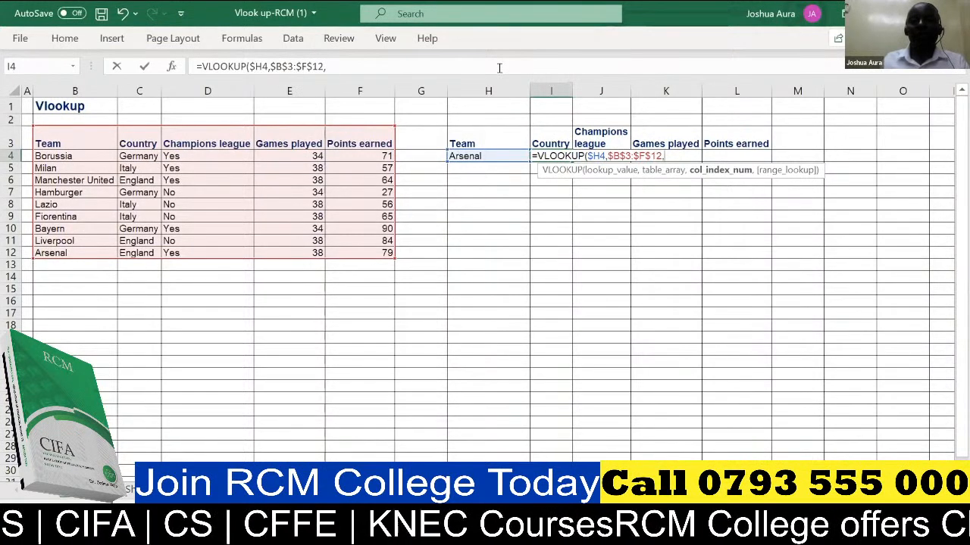
pyautogui.hotkey('alt', 'Tab')
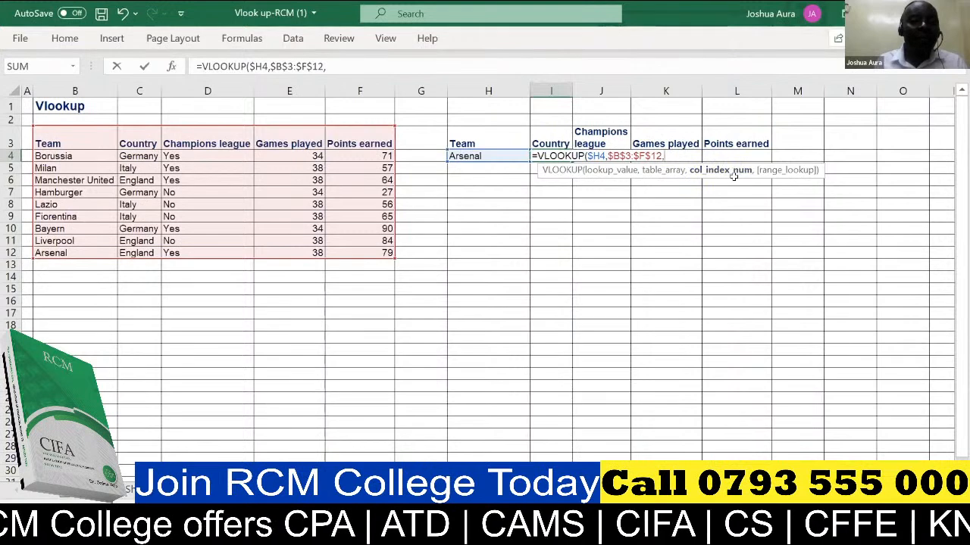
# Step: Add column index 2 and 0 for exact match to I4's VLOOKUP
pyautogui.write('2')
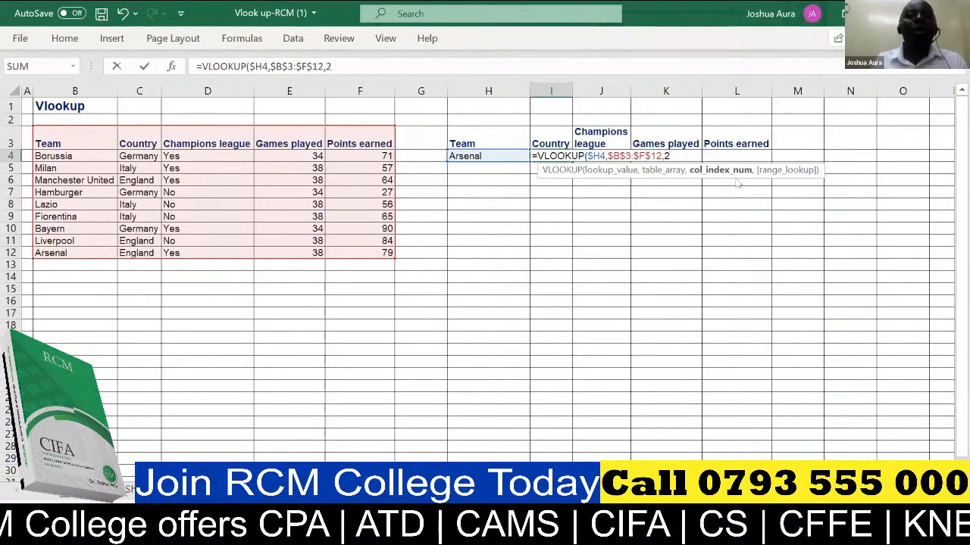
pyautogui.write(',')
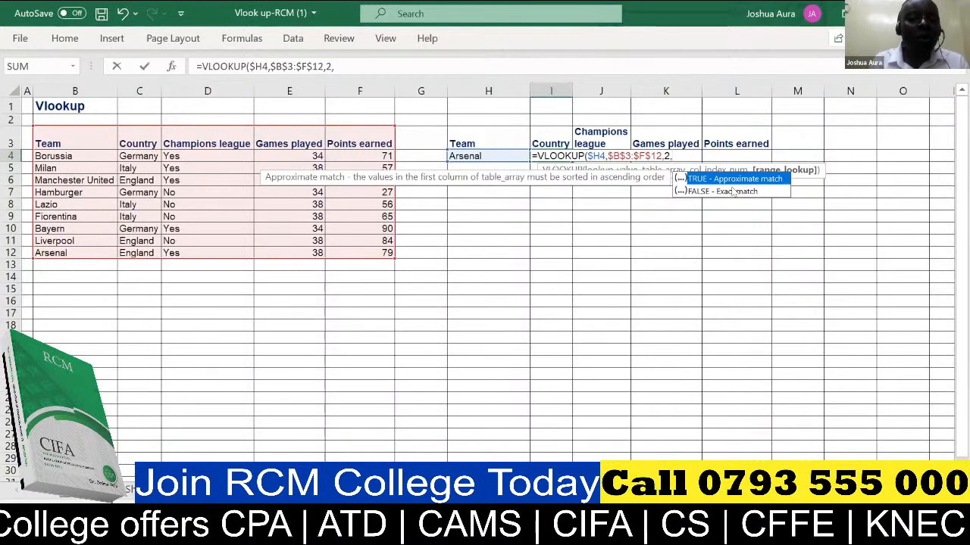
pyautogui.write('0')
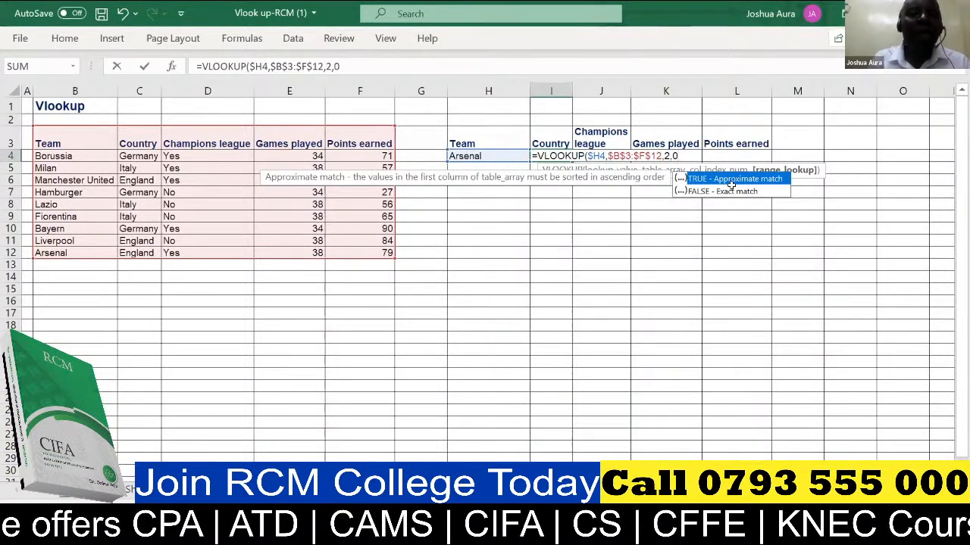
# Step: Close and commit =VLOOKUP($H4,$B$3:$F$12,2,0) so I4 shows England
pyautogui.write(')')
pyautogui.press('Return')
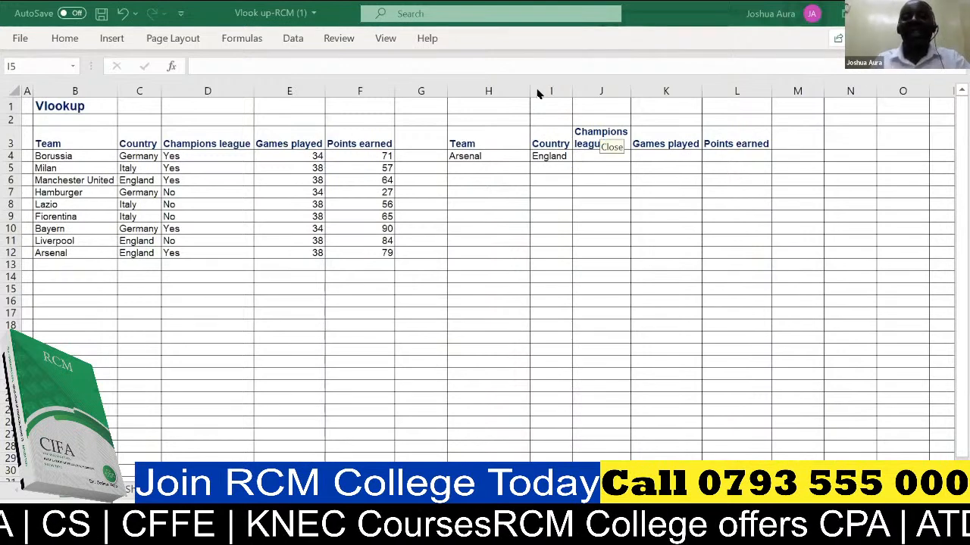
# Step: Delete the old Country lookup in I4 and start a fresh formula with =
pyautogui.click(558, 155)
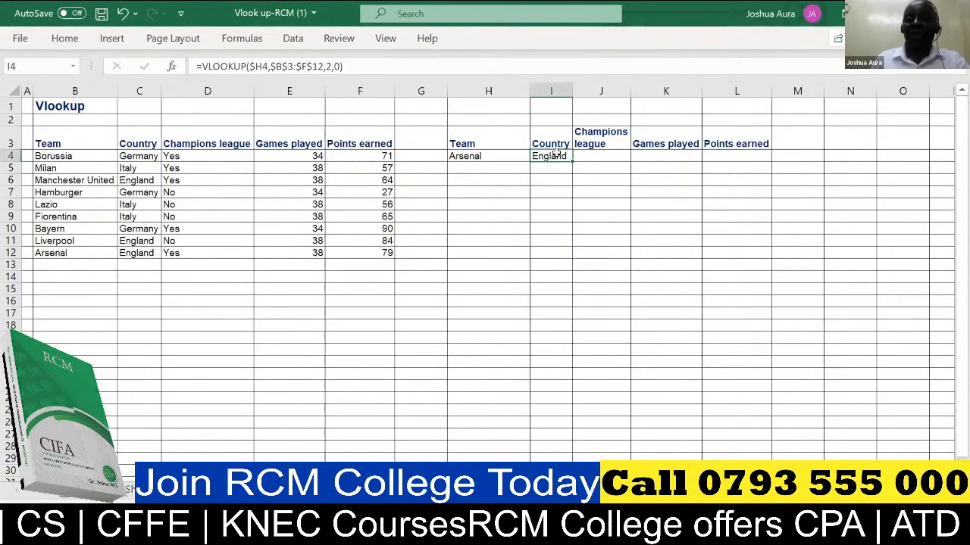
pyautogui.press('Delete')
pyautogui.write('=')
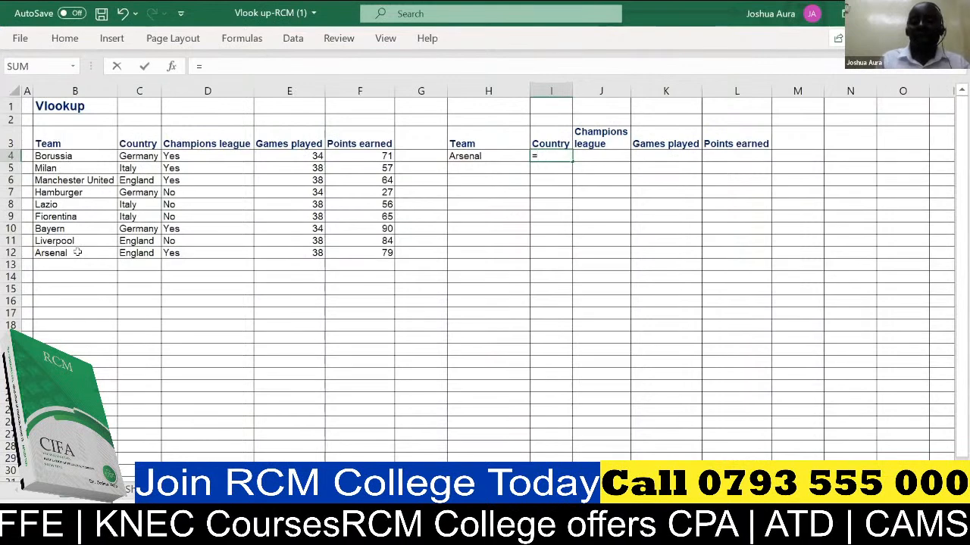
# Step: Begin a VLOOKUP in I4 that uses $H4 as the lookup value
pyautogui.write('vlo')
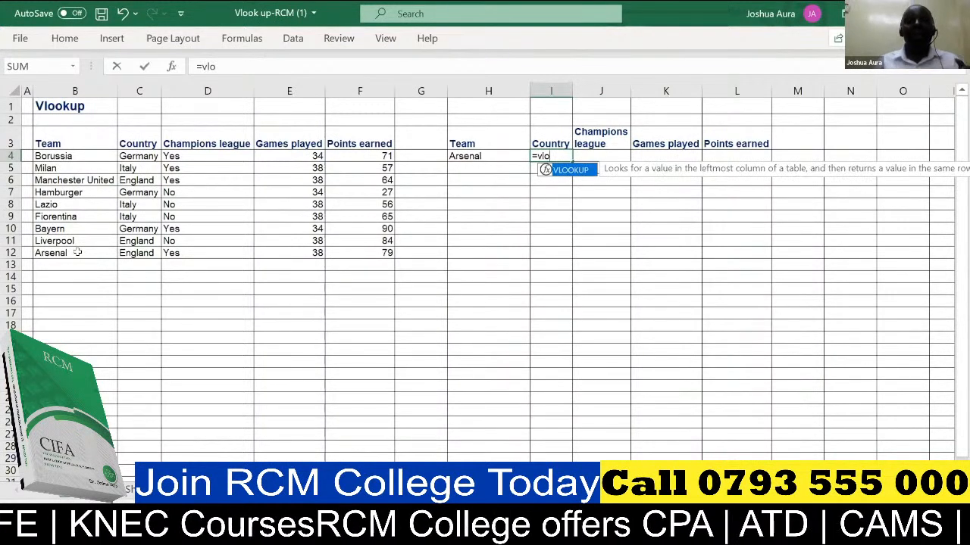
pyautogui.press('Tab')
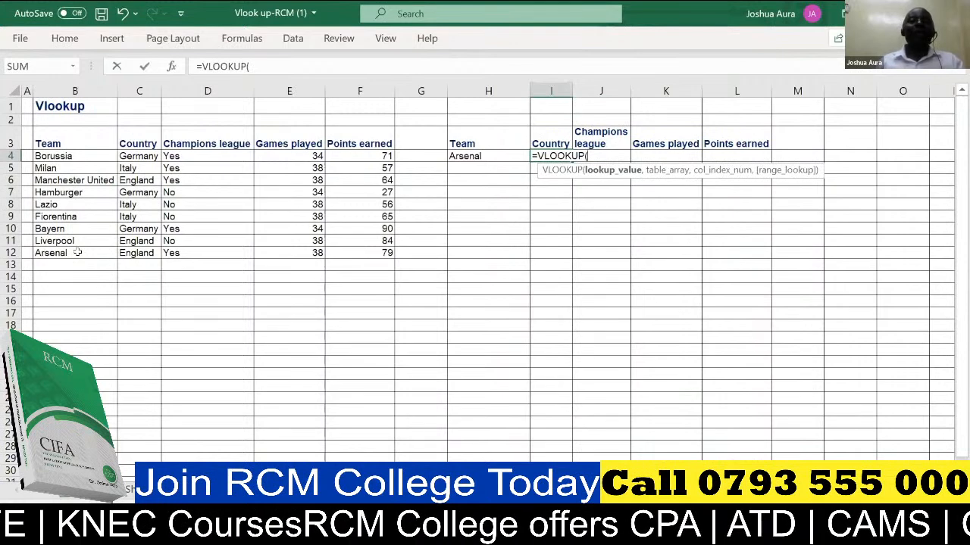
pyautogui.click(472, 154)
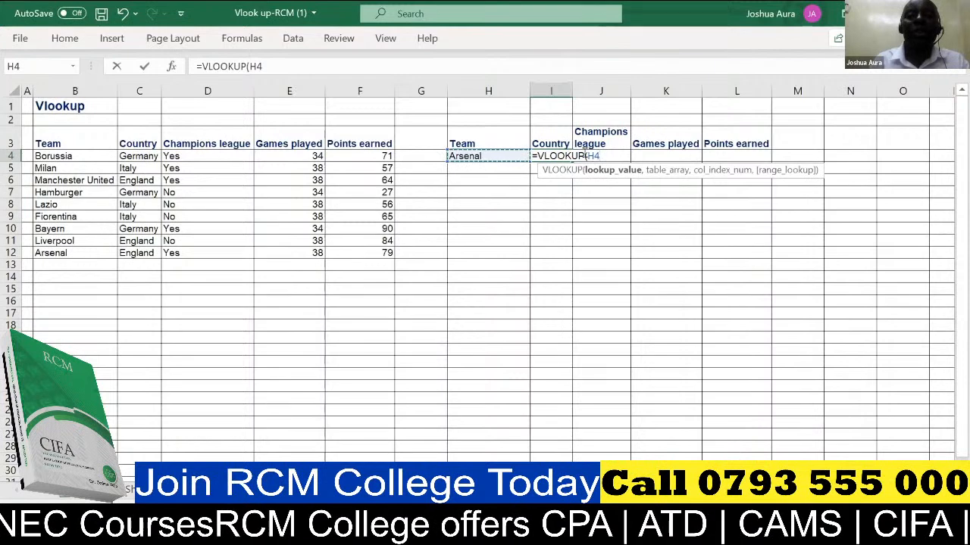
pyautogui.click(588, 155)
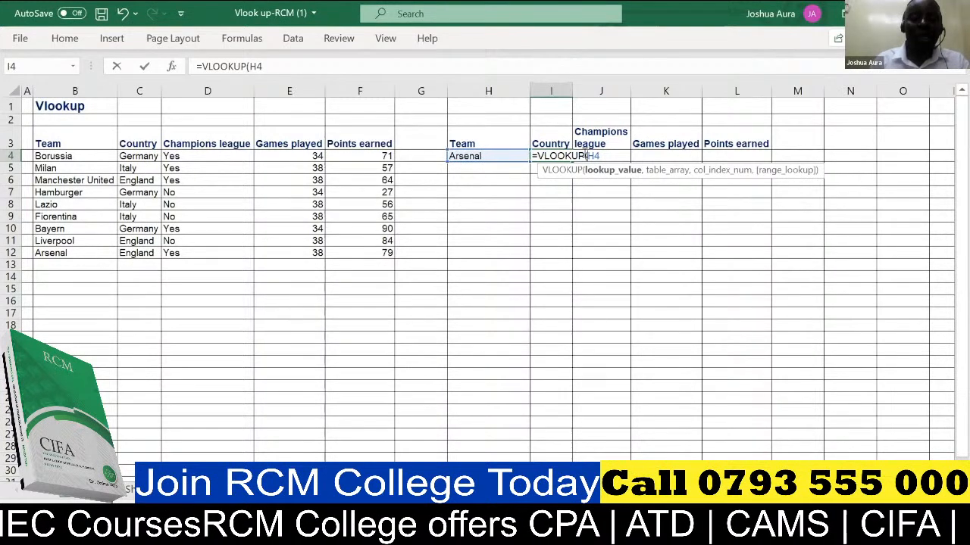
pyautogui.write('$H4')
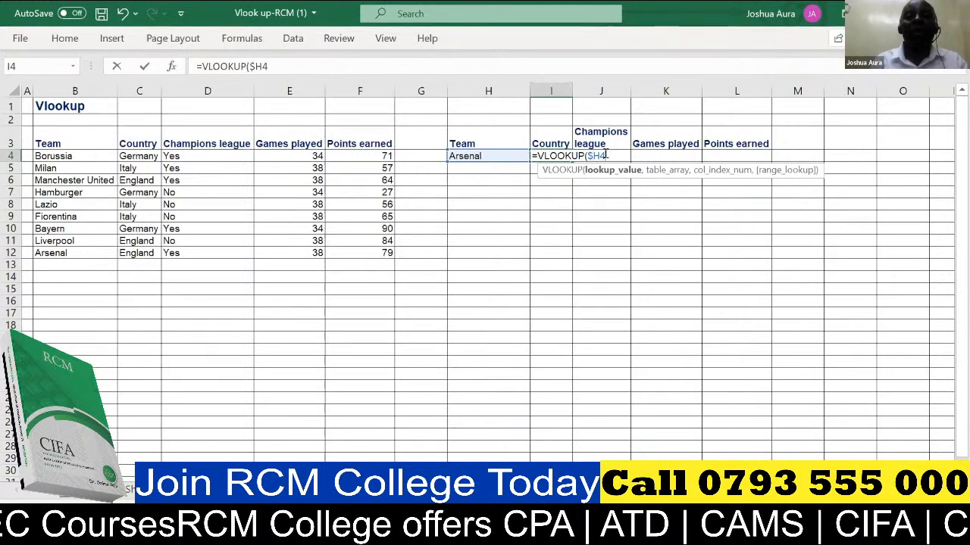
pyautogui.write(',')
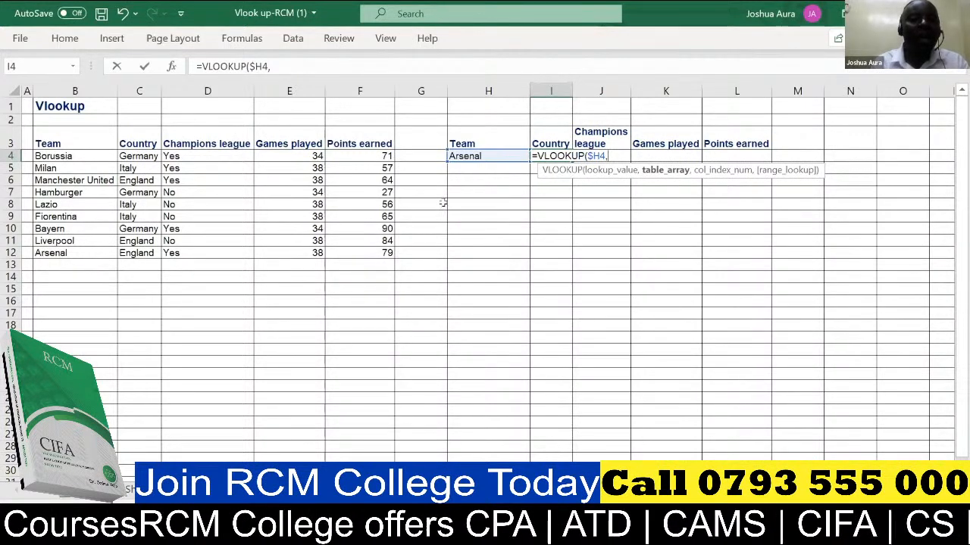
# Step: Complete it with the locked range $B$3:$F$12, column 2 and exact match 0
pyautogui.click(39, 142)
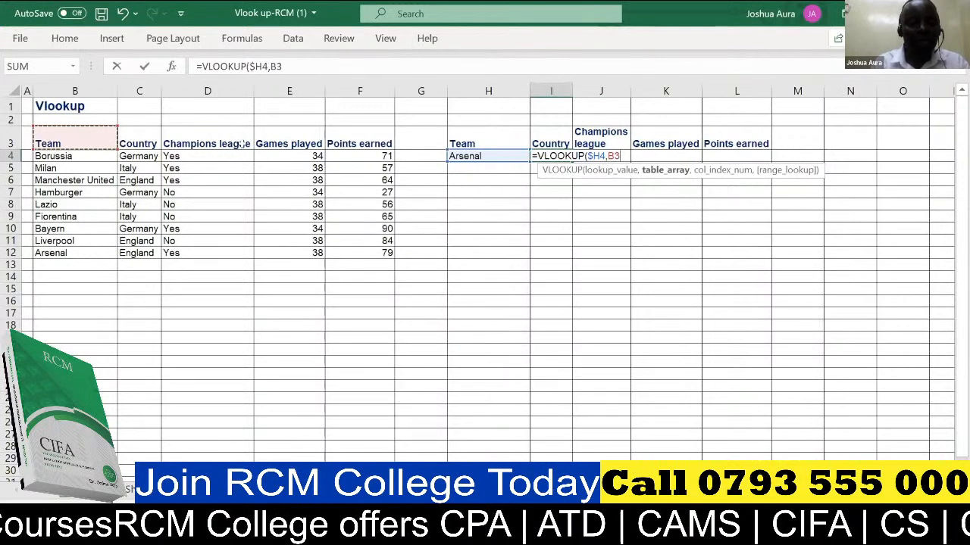
pyautogui.keyDown('shift'); pyautogui.click(356, 244); pyautogui.keyUp('shift')
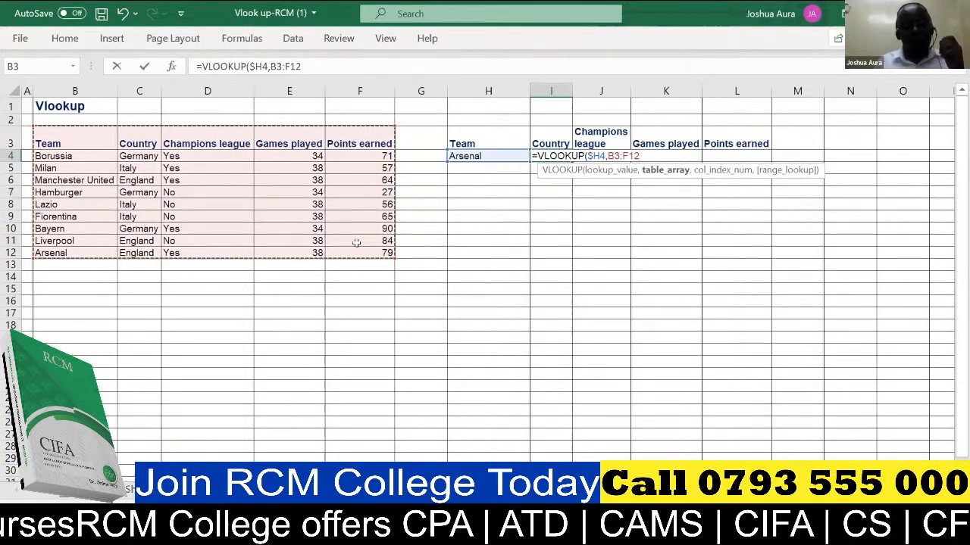
pyautogui.press('F4')
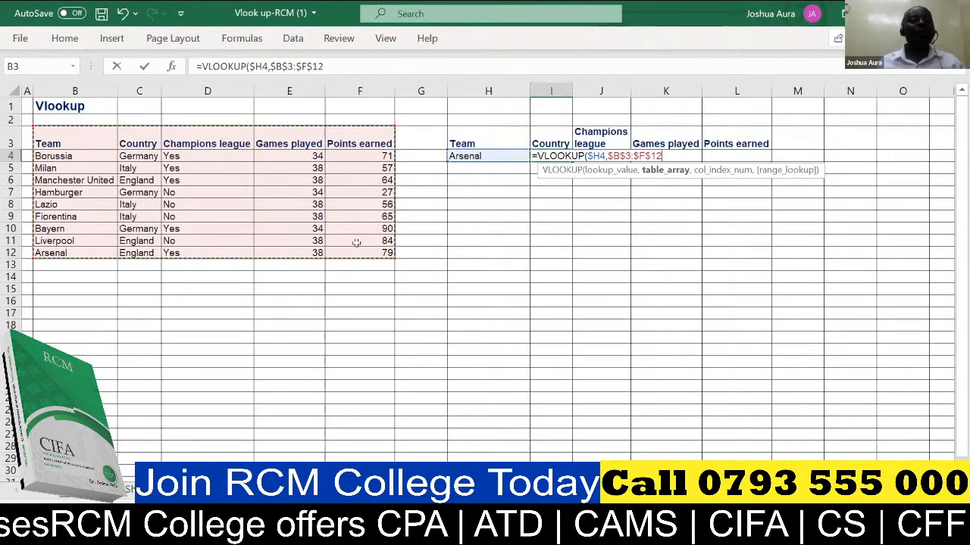
pyautogui.write(',')
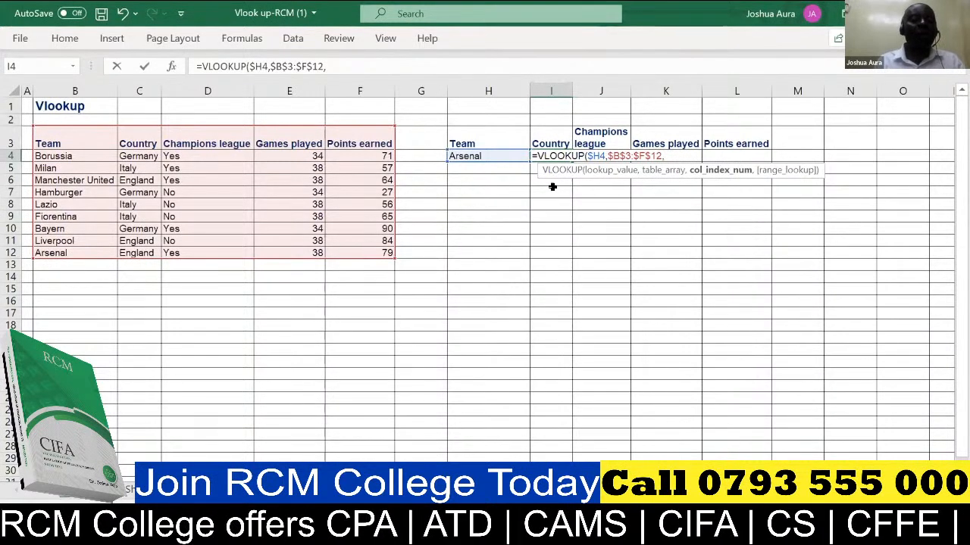
pyautogui.write('2')
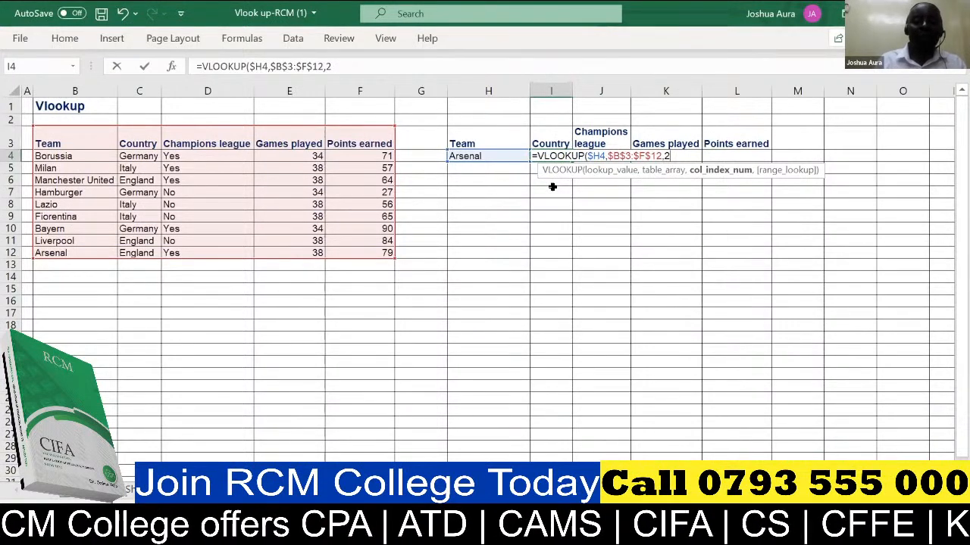
pyautogui.write(',')
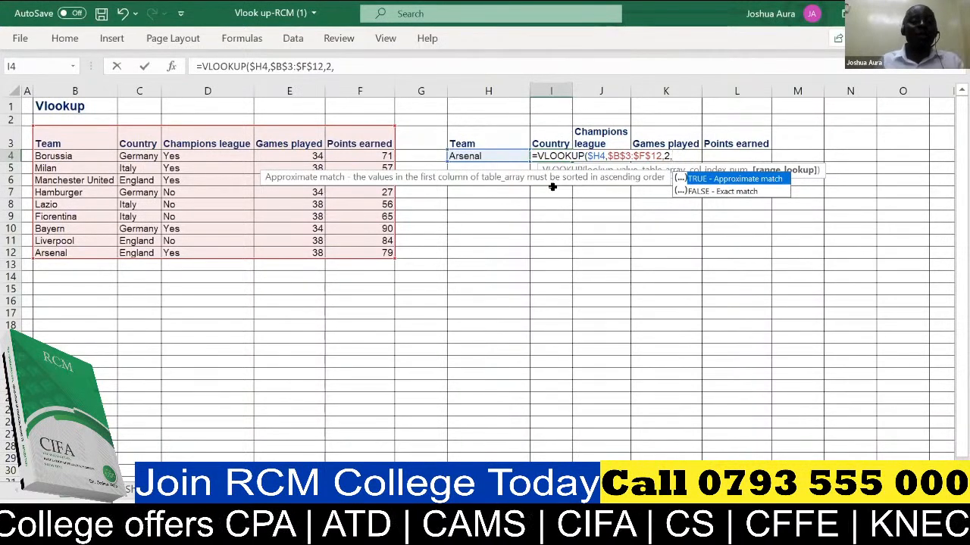
pyautogui.write('0')
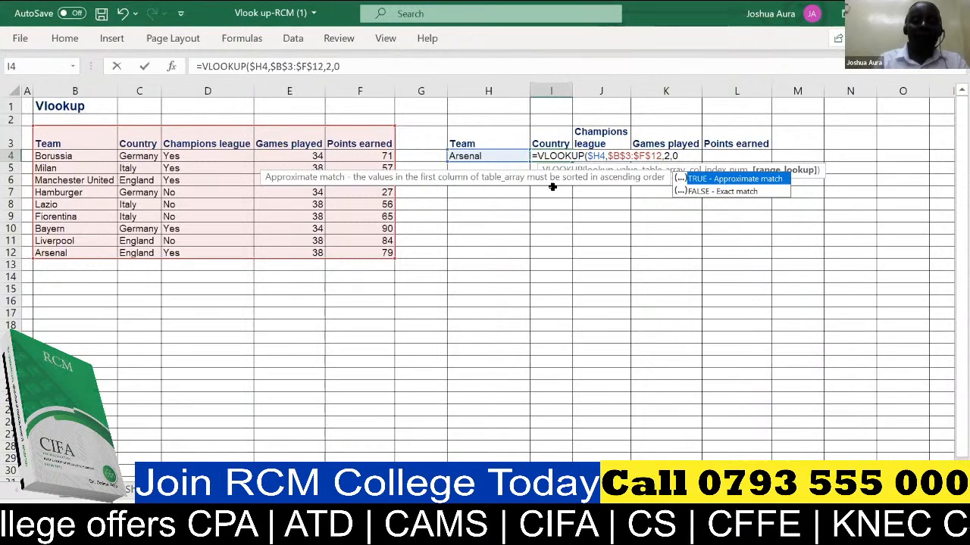
pyautogui.write(')')
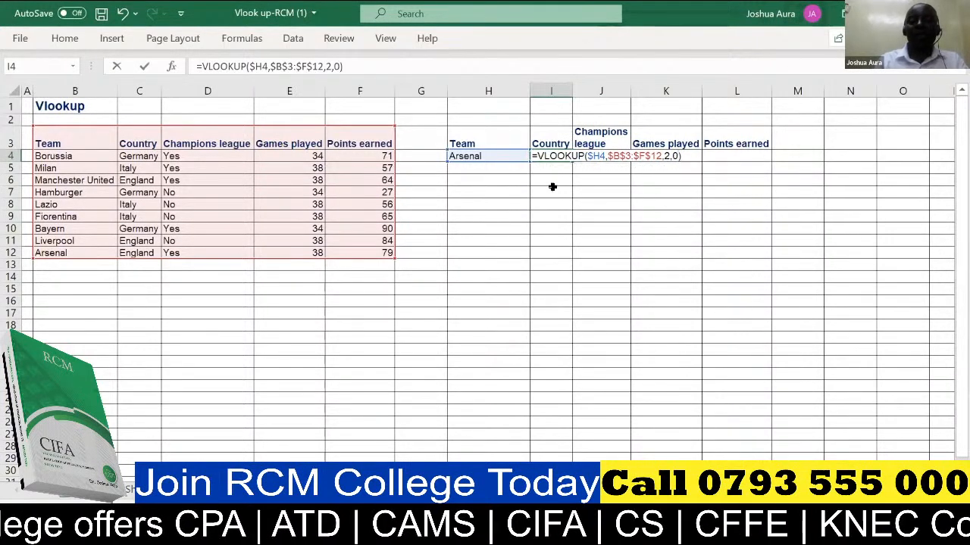
pyautogui.press('Return')
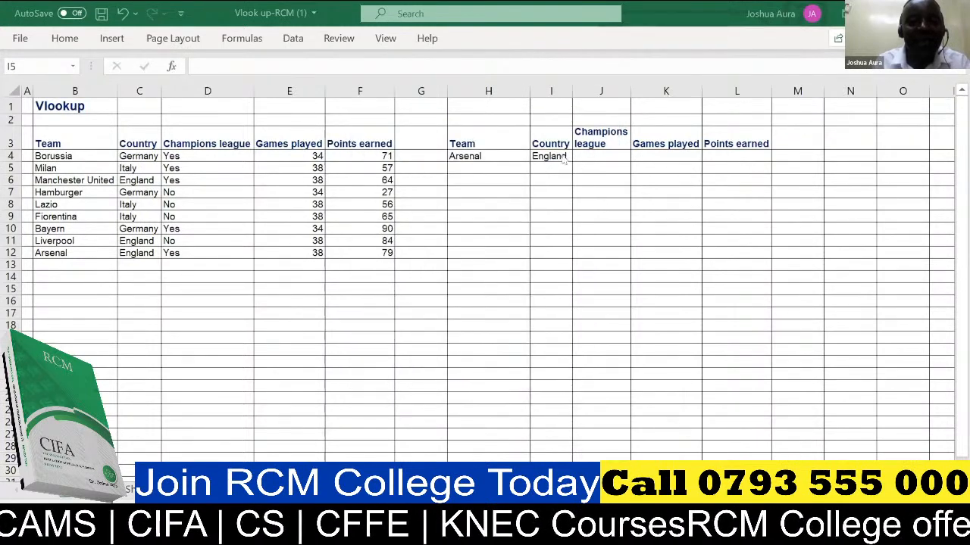
pyautogui.click(562, 155)
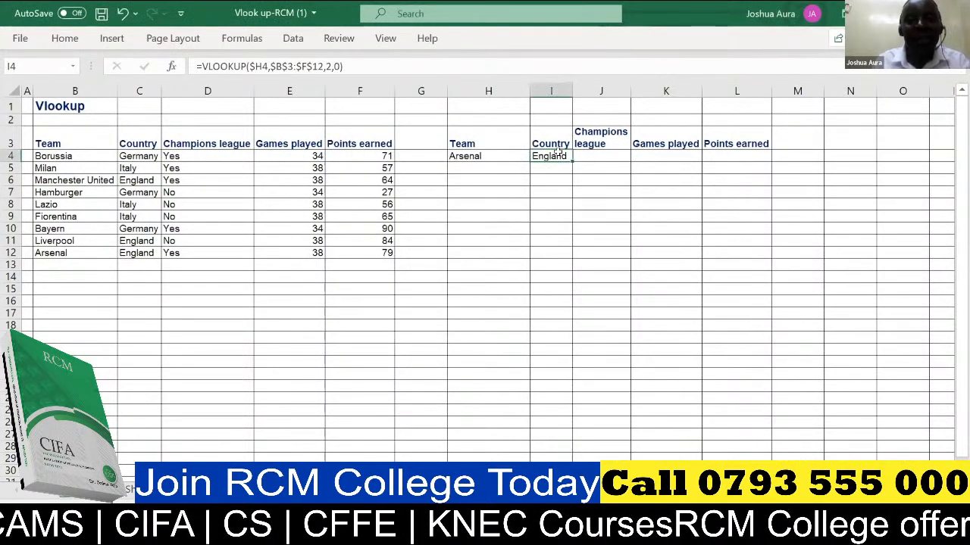
pyautogui.write('=')
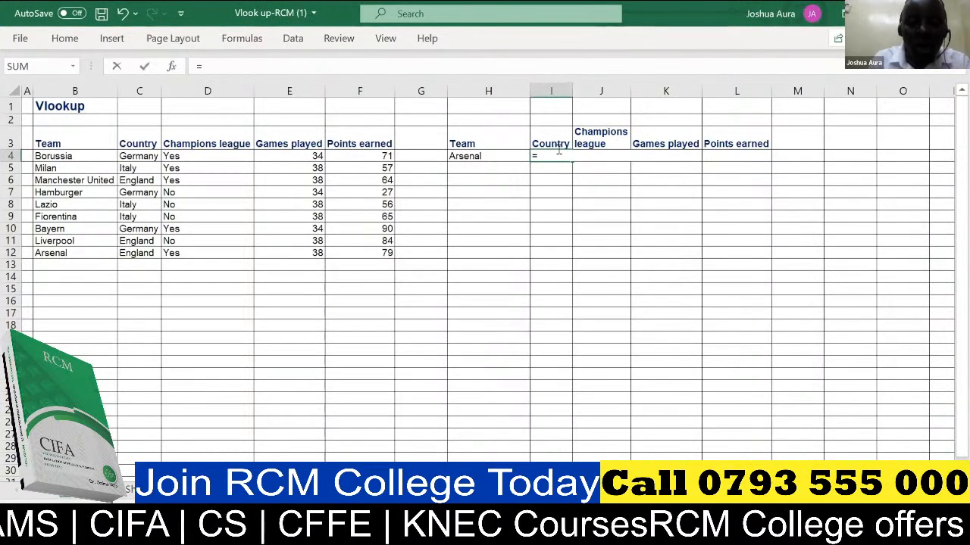
pyautogui.write('vlo')
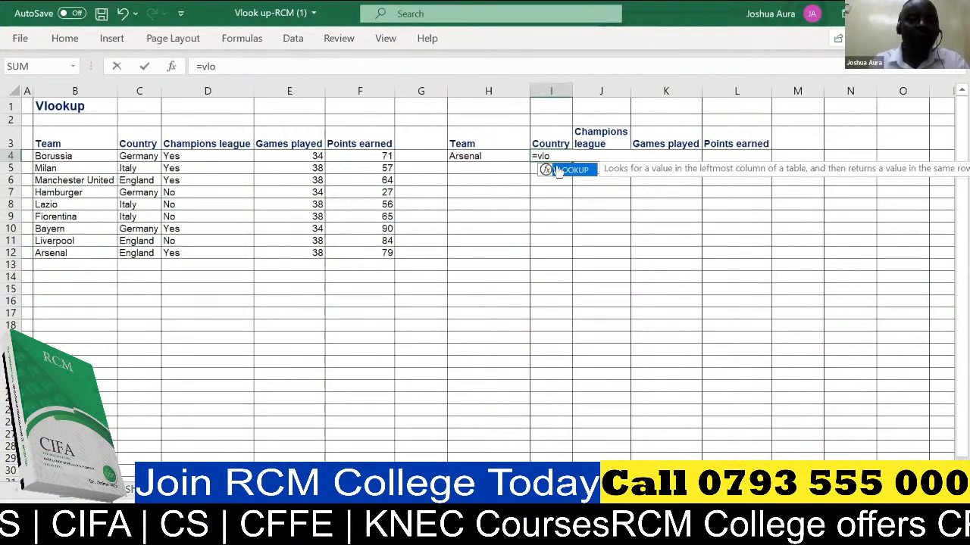
pyautogui.doubleClick(560, 170)
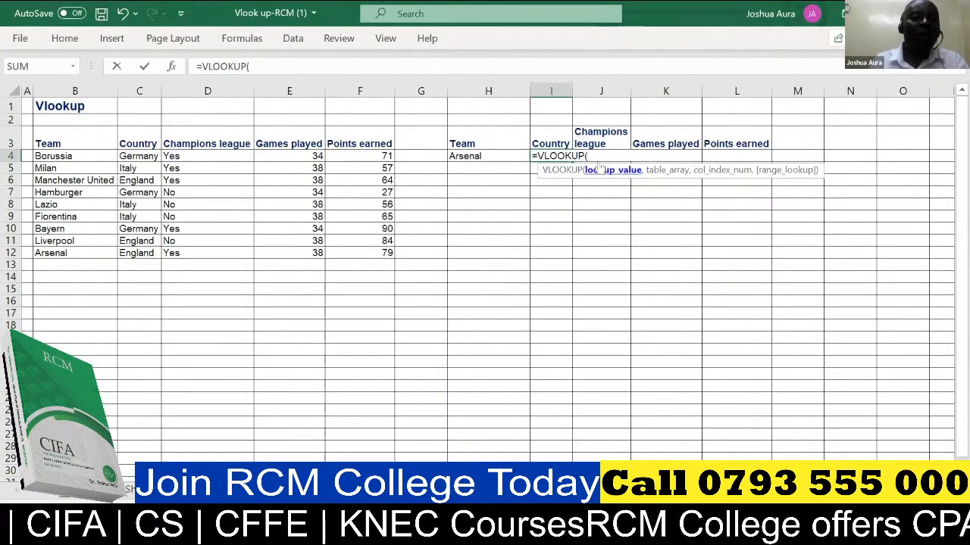
pyautogui.click(481, 154)
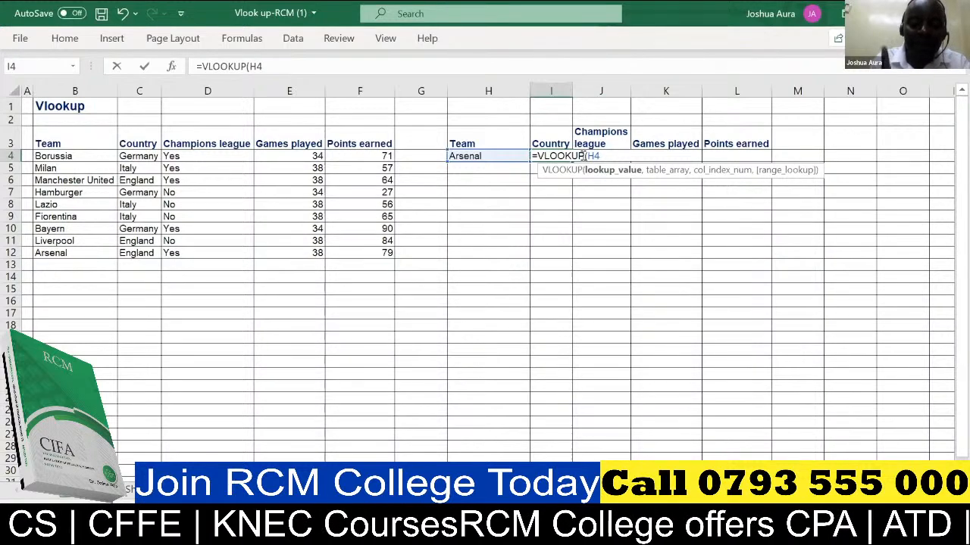
pyautogui.write('$')
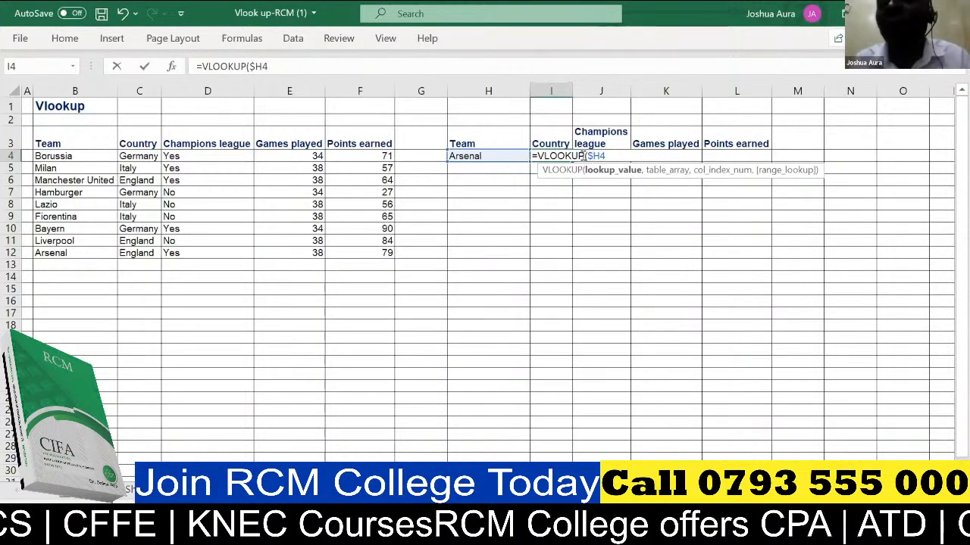
pyautogui.moveTo(584, 155); pyautogui.dragTo(605, 156)
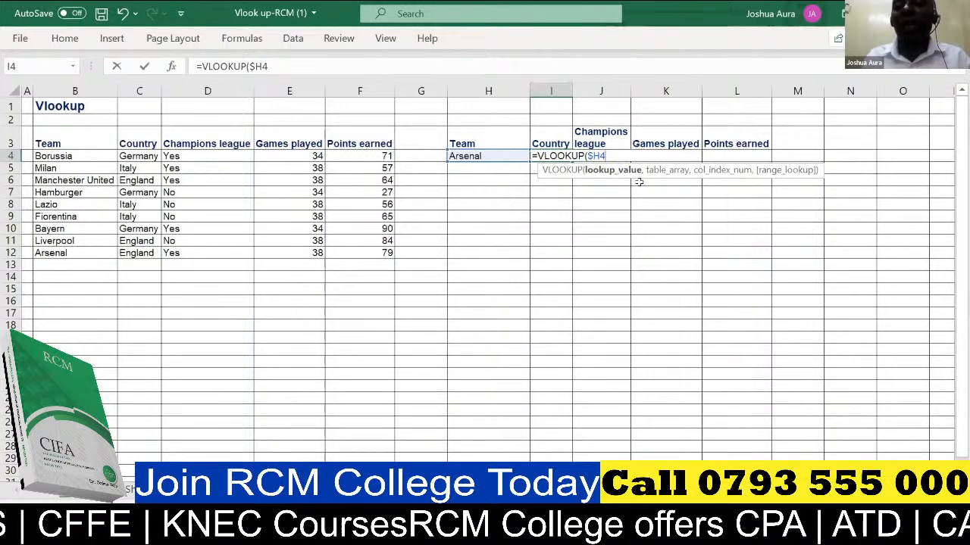
pyautogui.write(',')
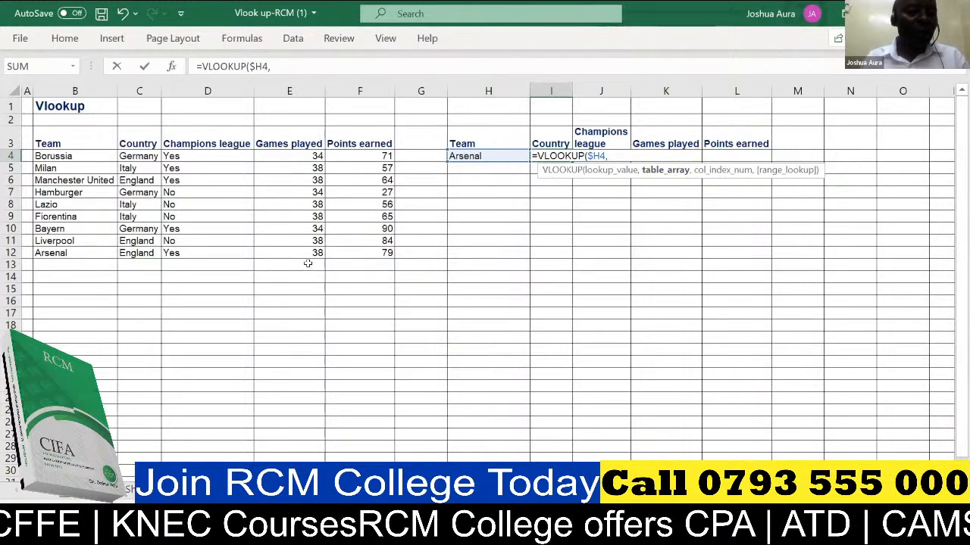
pyautogui.click(62, 143)
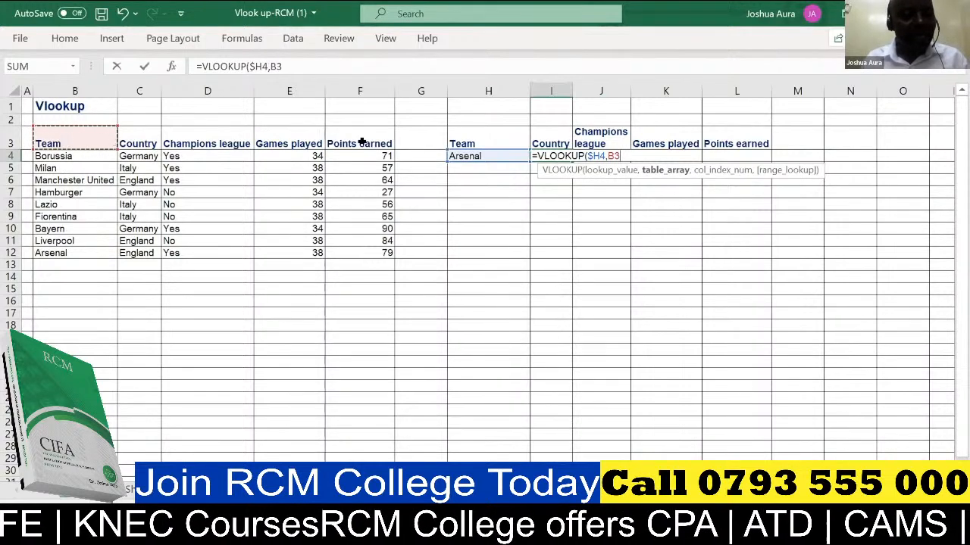
pyautogui.keyDown('shift'); pyautogui.click(363, 250); pyautogui.keyUp('shift')
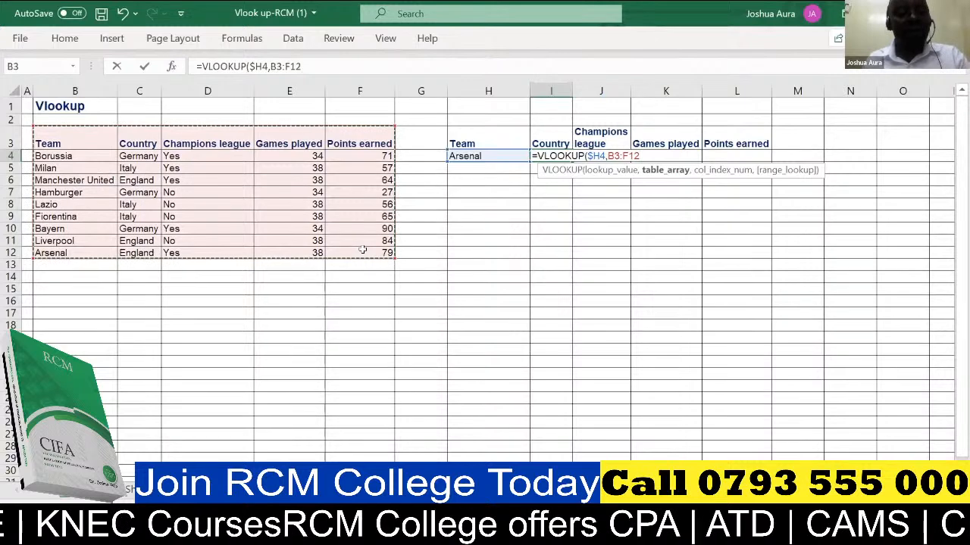
pyautogui.press('F4')
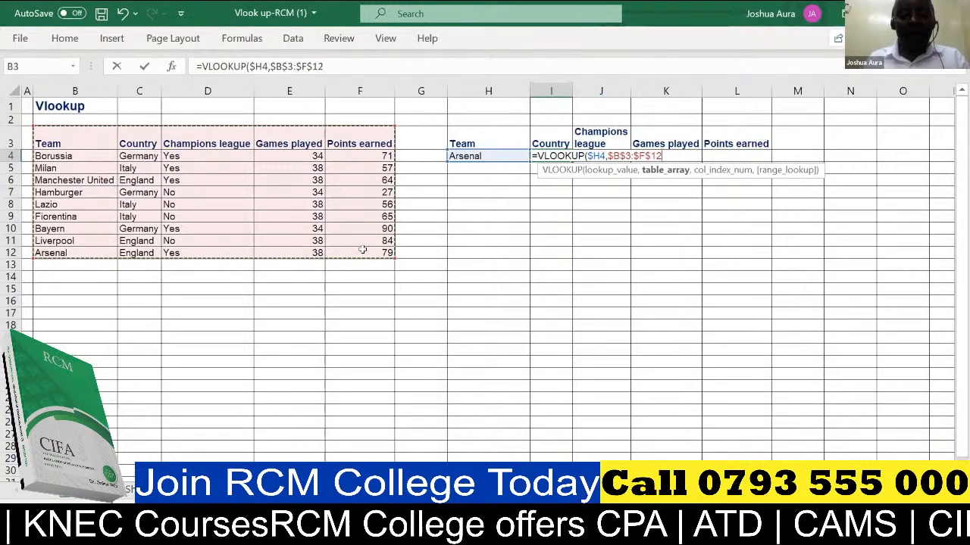
pyautogui.write(',')
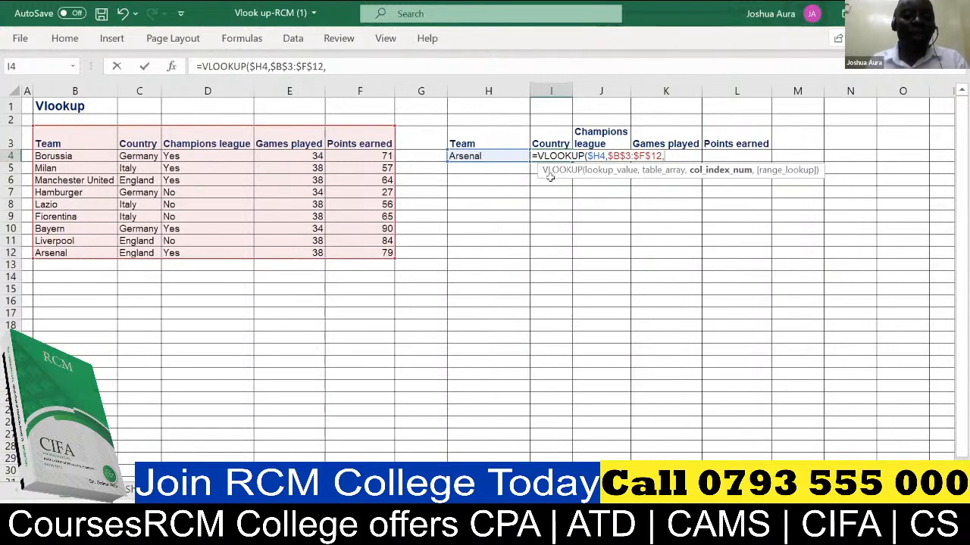
pyautogui.write('2')
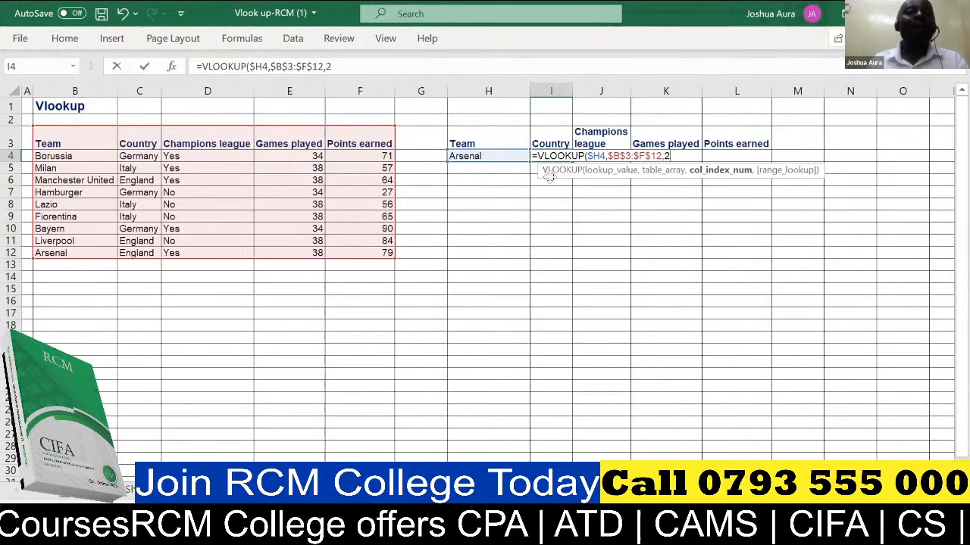
pyautogui.write(',')
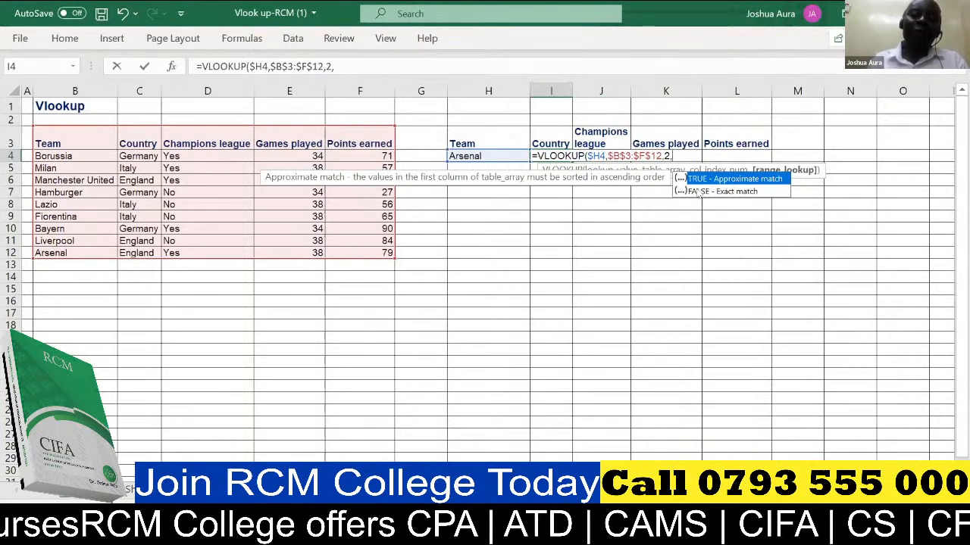
pyautogui.write('0')
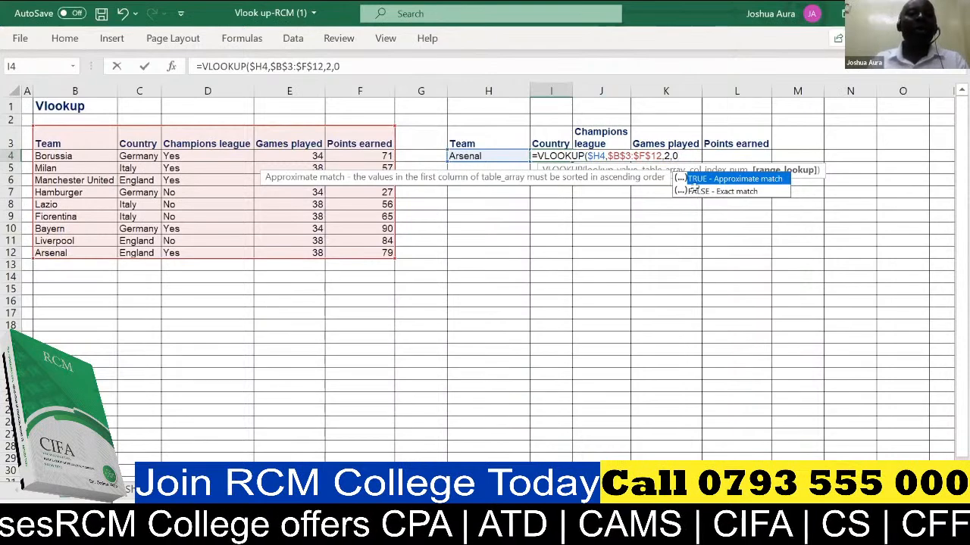
pyautogui.write(')')
pyautogui.press('Return')
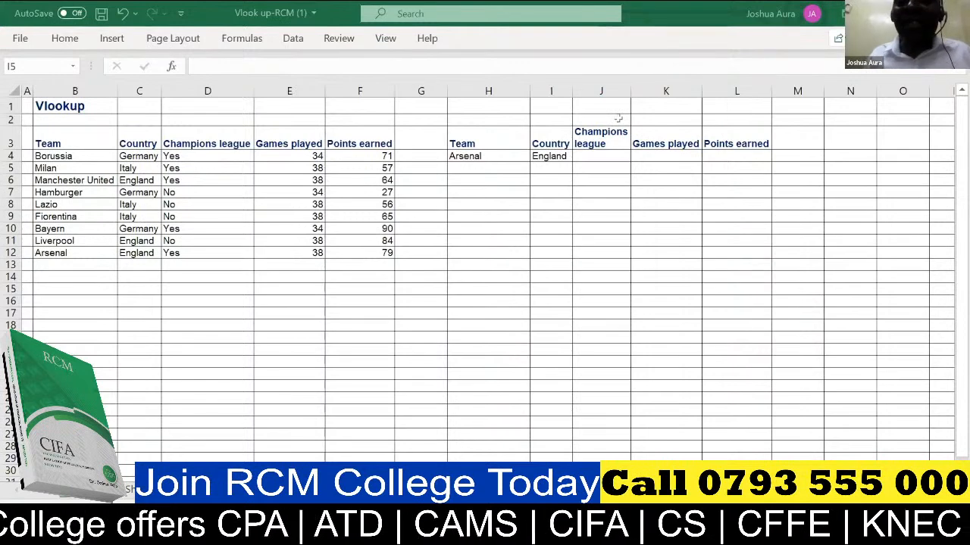
pyautogui.click(560, 155)
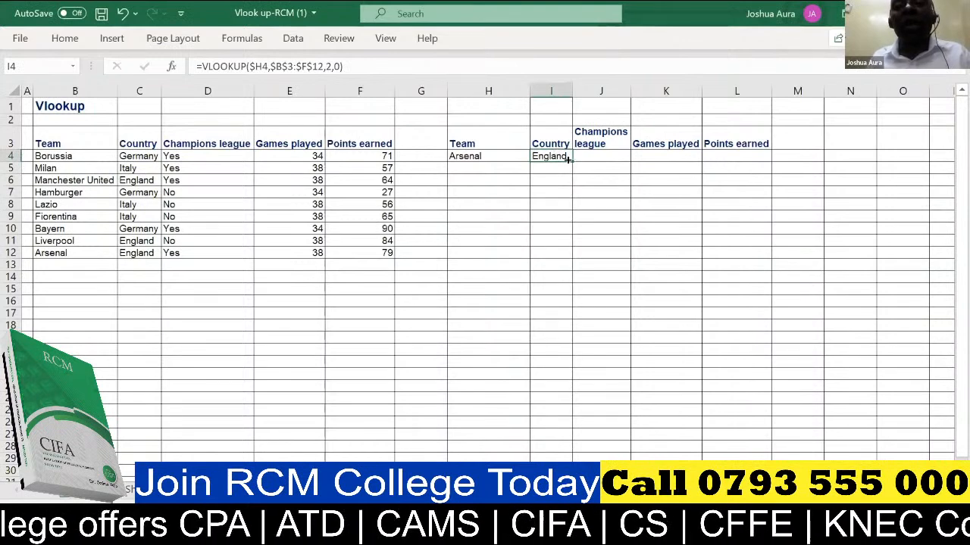
pyautogui.moveTo(568, 160); pyautogui.dragTo(755, 160)
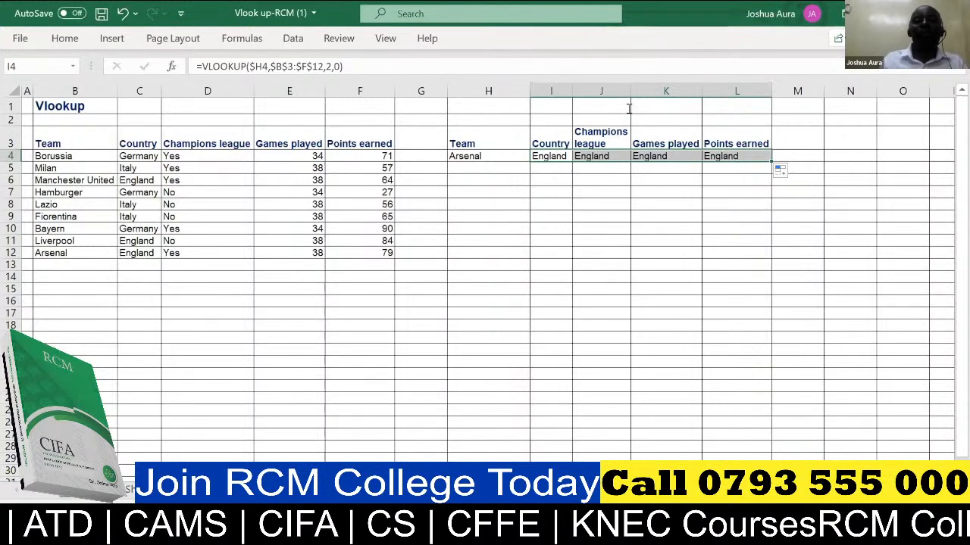
pyautogui.click(532, 68)
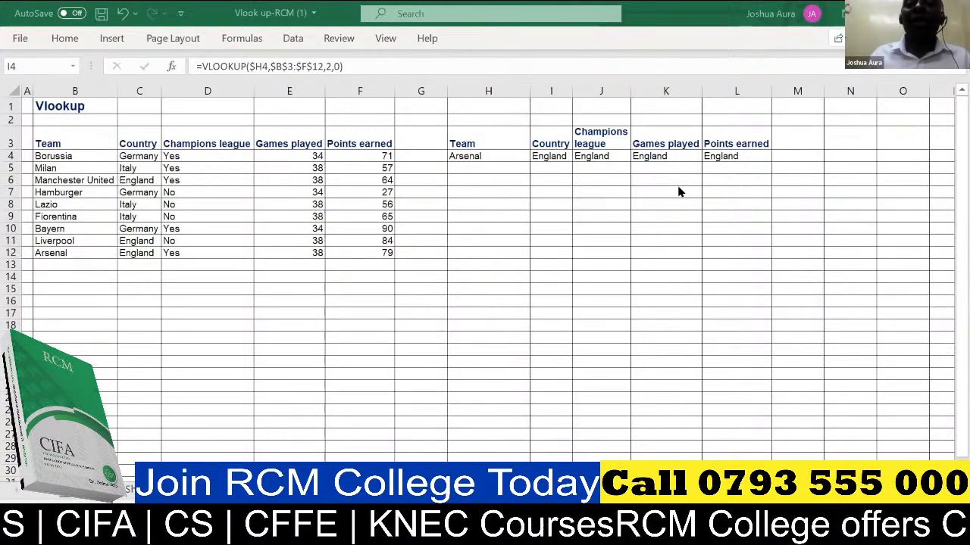
pyautogui.hotkey('ctrl', 'shift', 'Right')
pyautogui.hotkey('ctrl', '1')
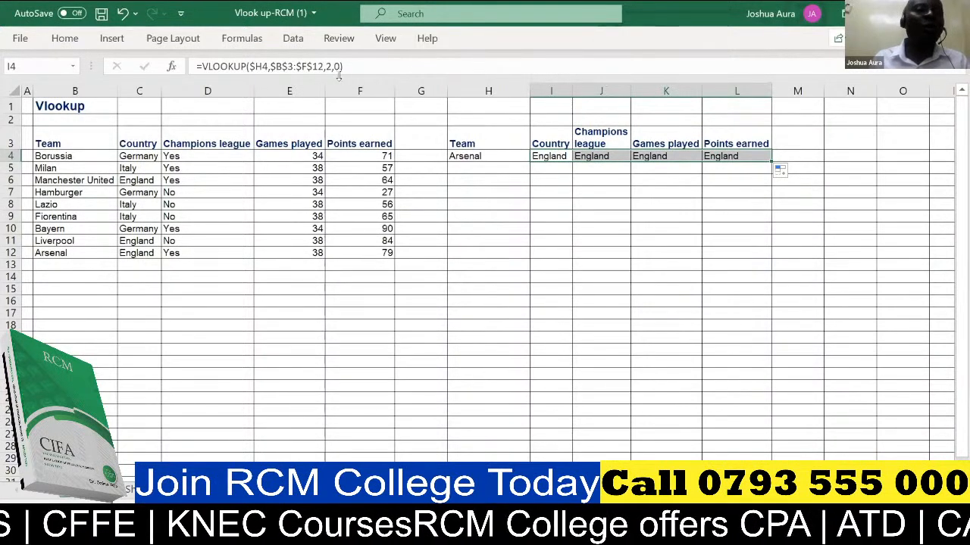
# Step: Change J4's VLOOKUP column index from 2 to 3 so it returns Yes
pyautogui.click(598, 156)
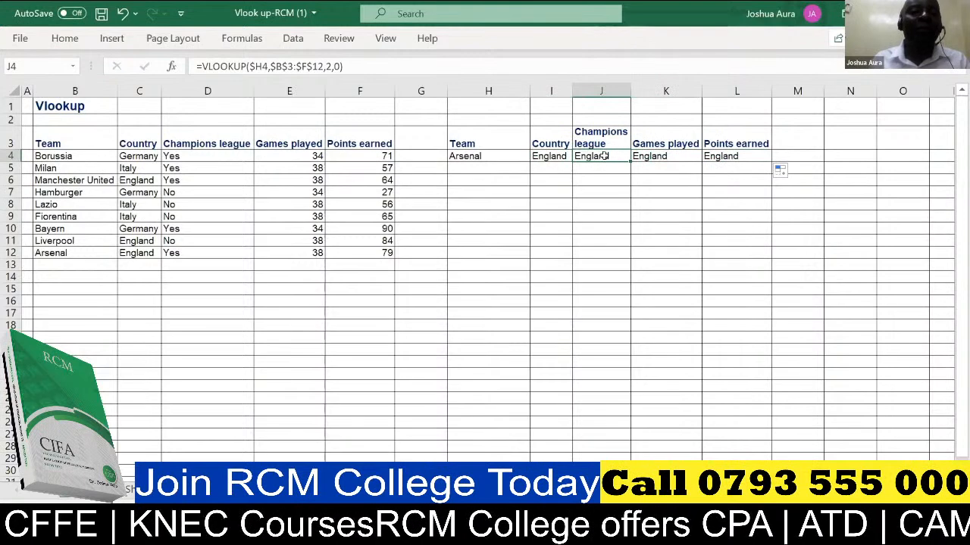
pyautogui.click(328, 66)
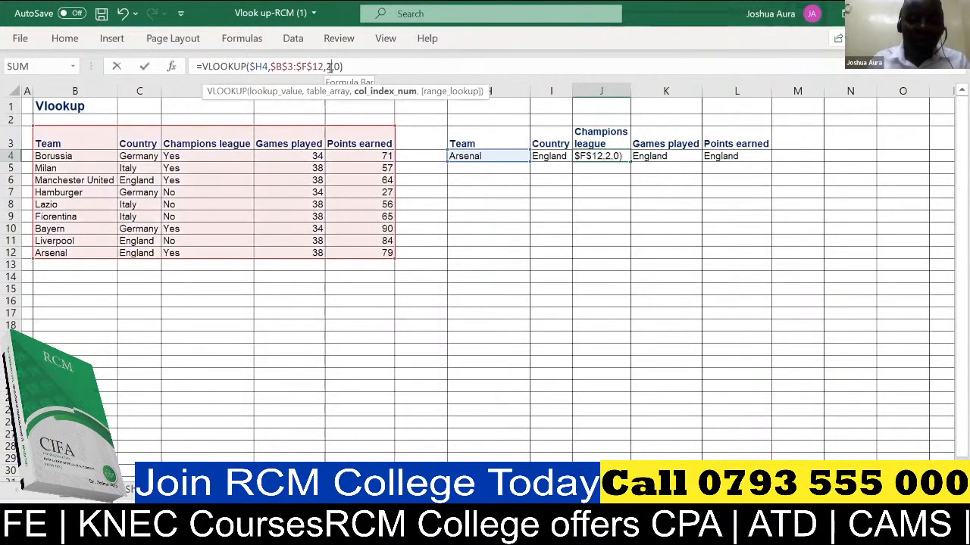
pyautogui.press('BackSpace')
pyautogui.write('3')
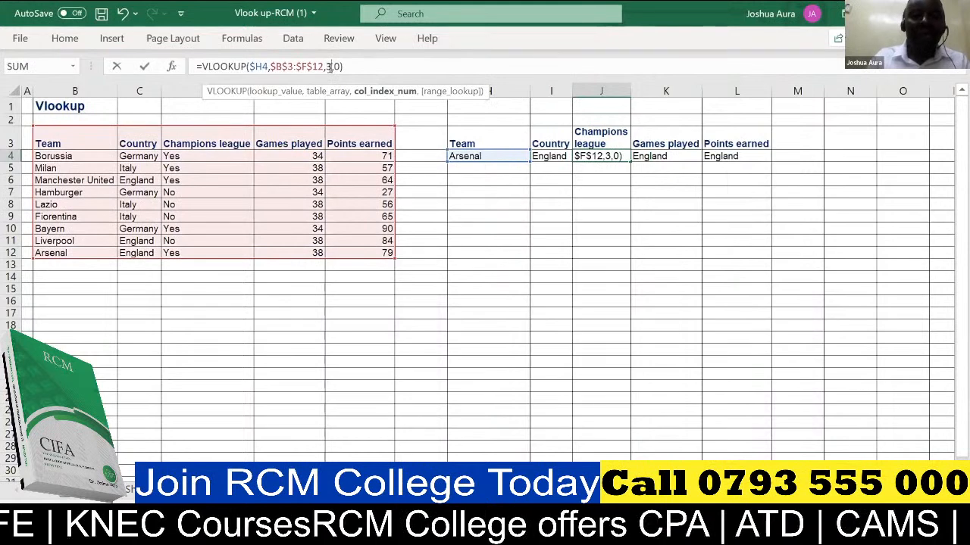
pyautogui.press('Return')
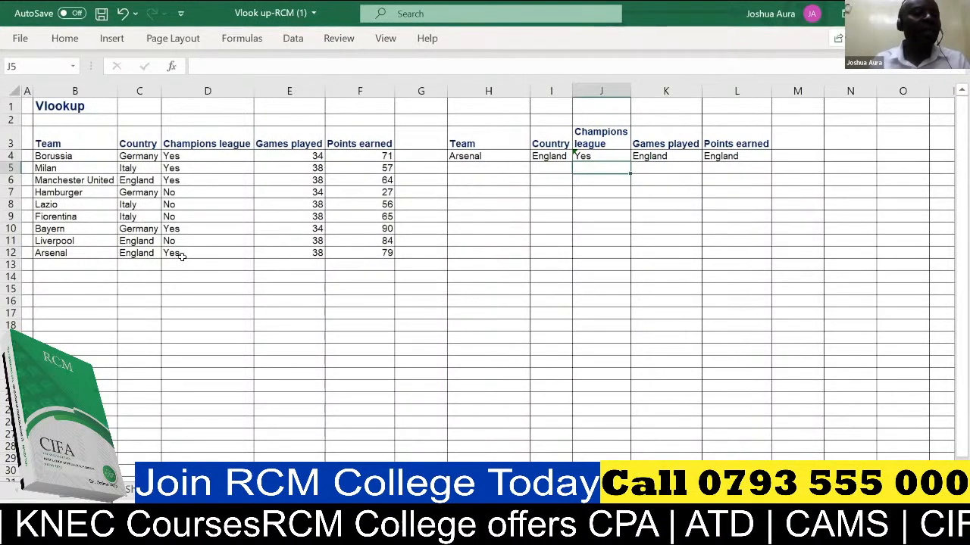
# Step: Change K4's VLOOKUP column index from 2 to 4 so it returns 38
pyautogui.click(649, 157)
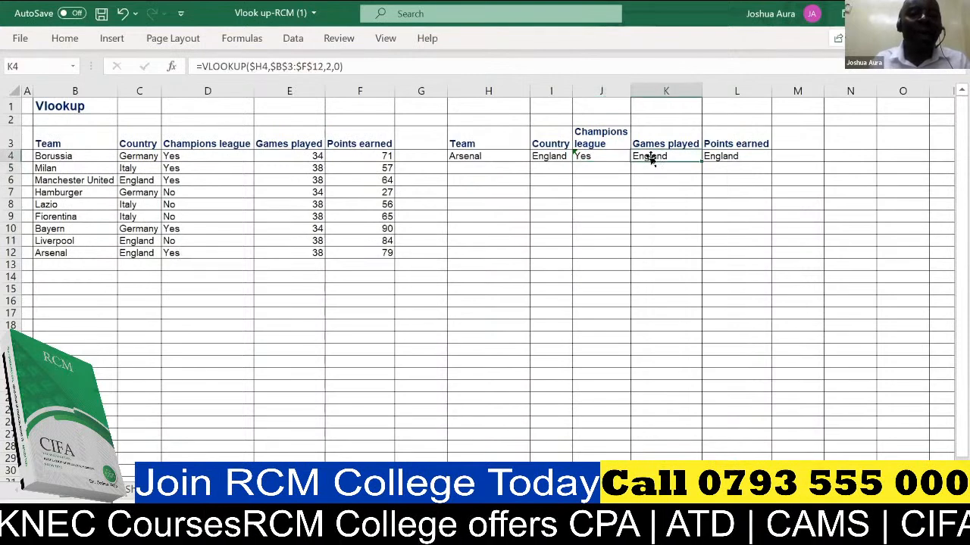
pyautogui.click(329, 67)
pyautogui.press('BackSpace')
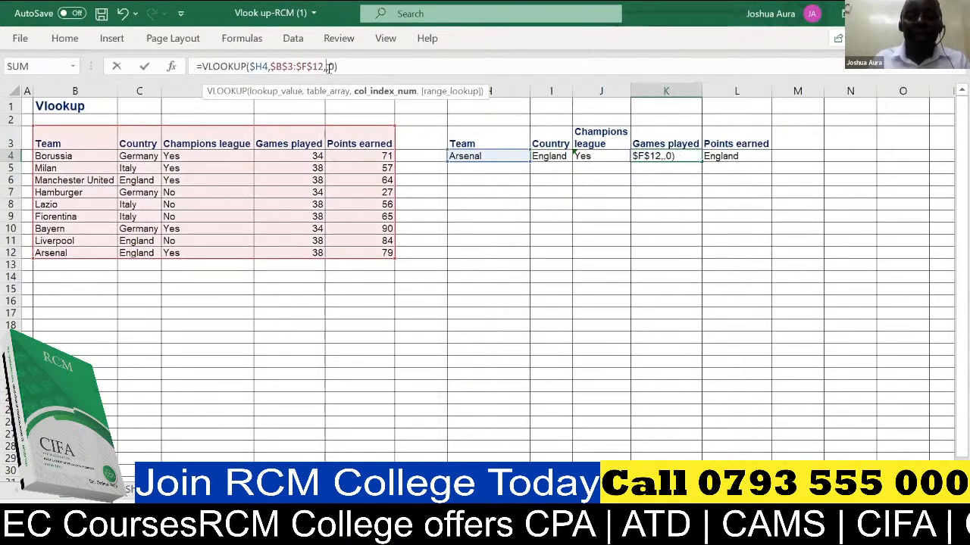
pyautogui.write('4')
pyautogui.press('Return')
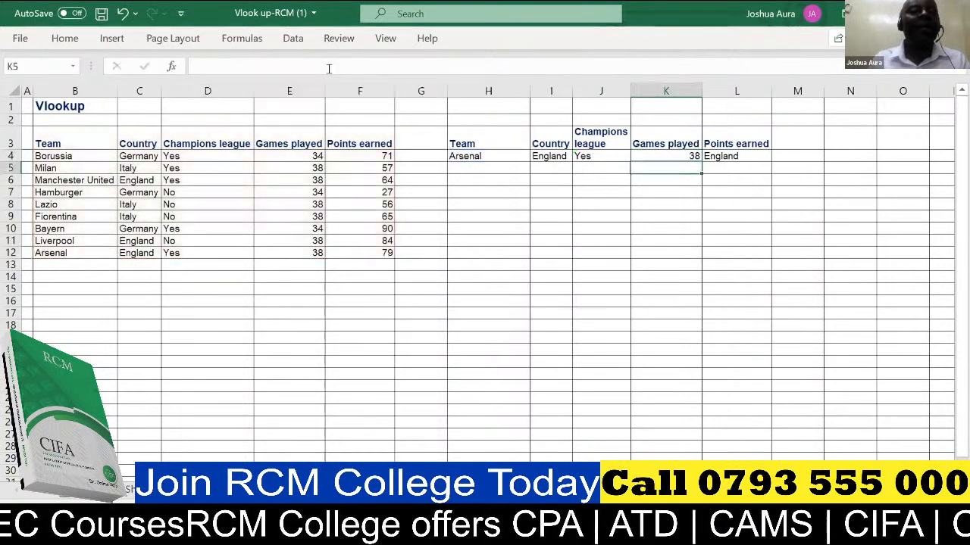
pyautogui.click(716, 156)
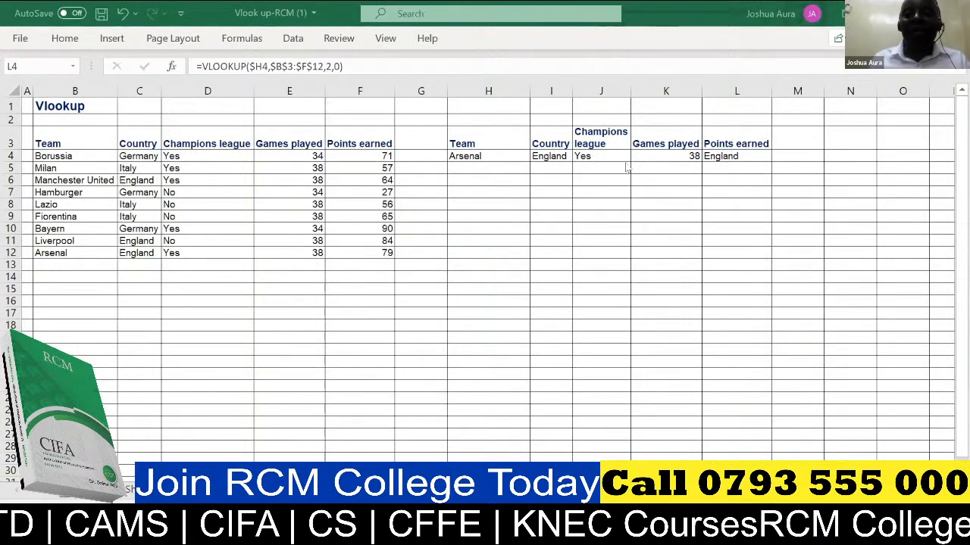
# Step: Change L4's VLOOKUP column index from 2 to 5 so it shows 79
pyautogui.click(717, 156)
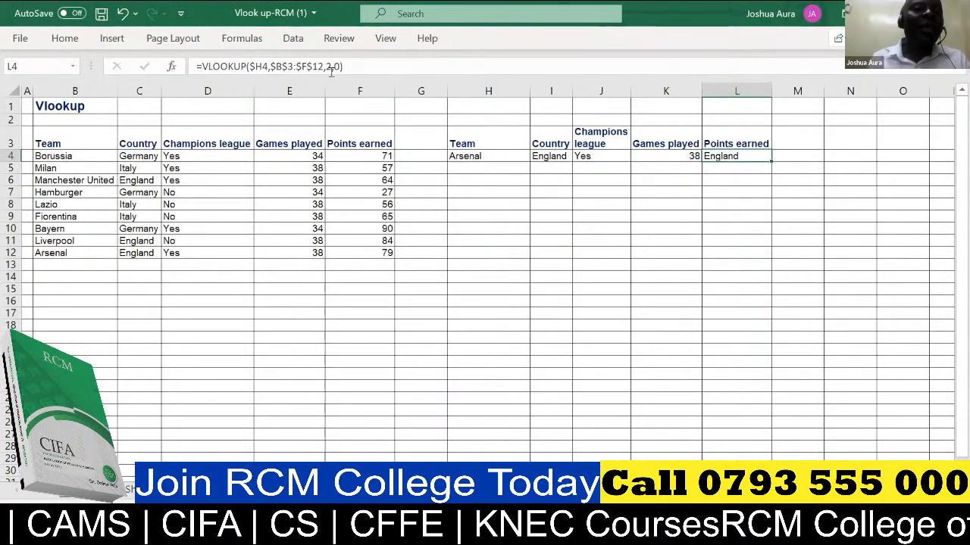
pyautogui.click(331, 67)
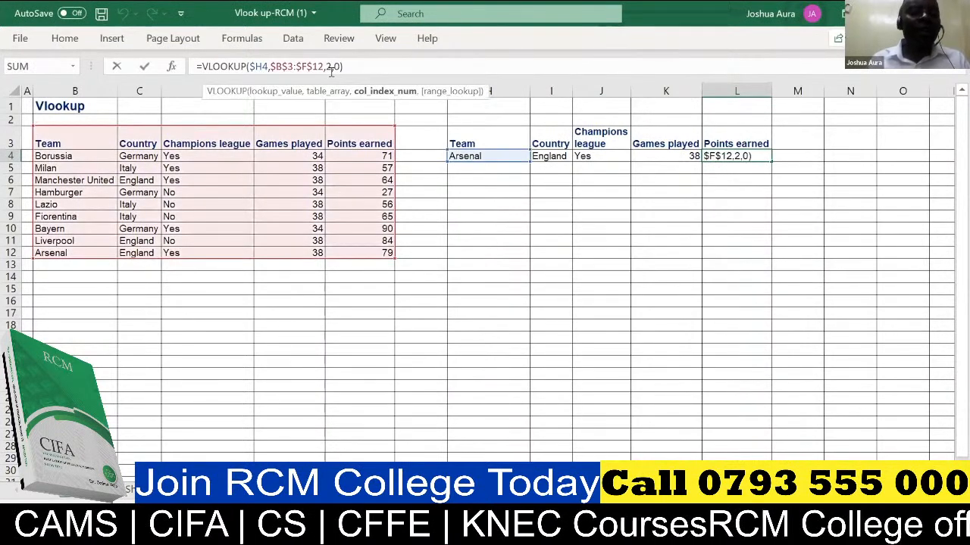
pyautogui.press('BackSpace')
pyautogui.write('5')
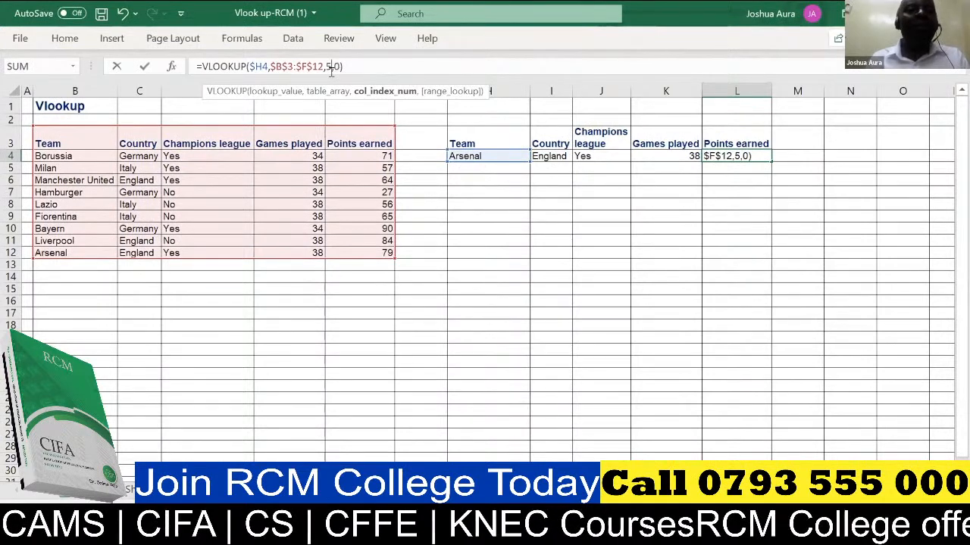
pyautogui.press('Return')
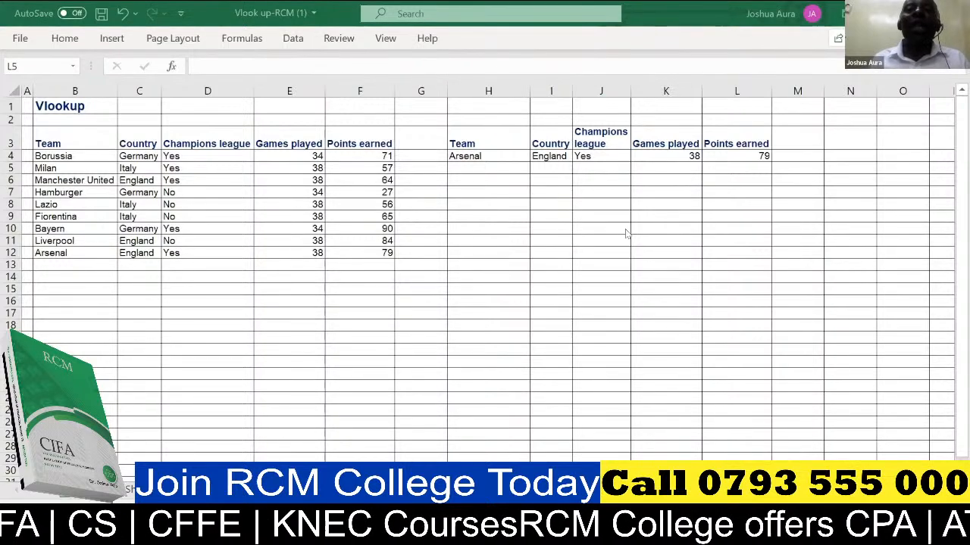
# Step: Enter Bayern in H5 as the second team in the lookup table
pyautogui.click(477, 164)
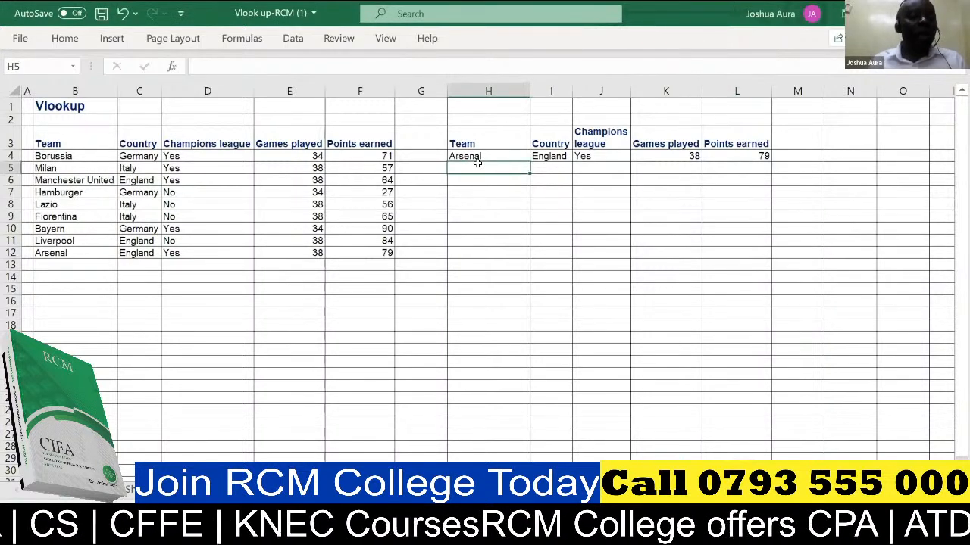
pyautogui.write('Ba')
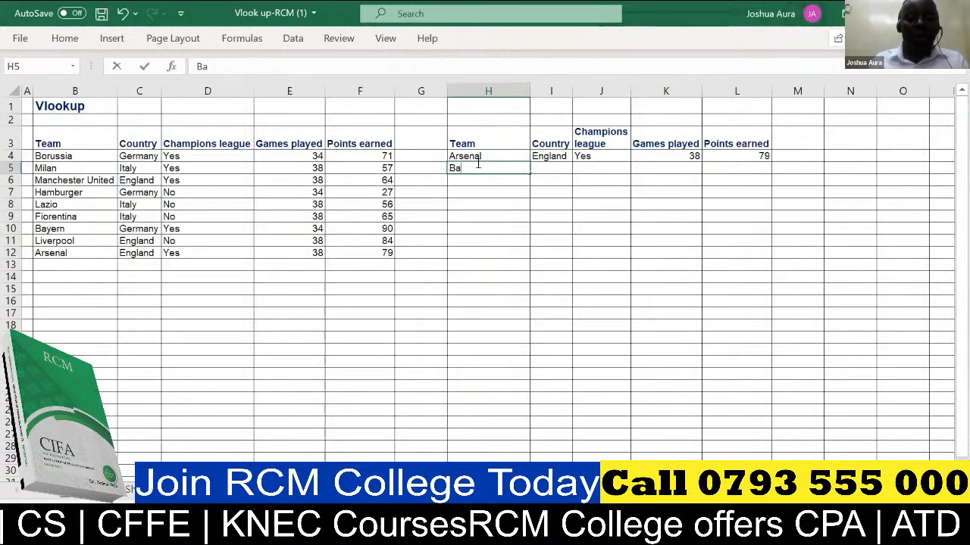
pyautogui.write('yern')
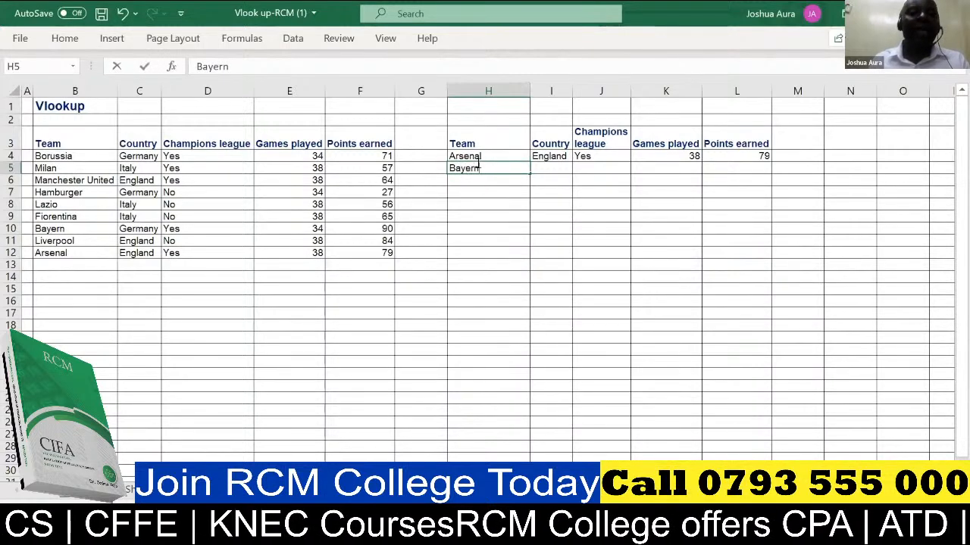
pyautogui.click(542, 167)
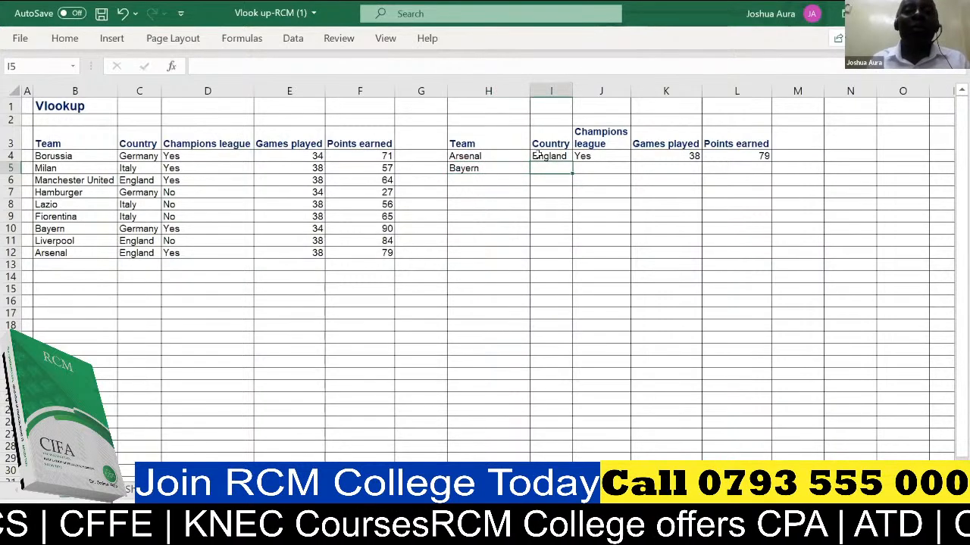
# Step: Fill the I4:L4 VLOOKUP formulas down to row 11, giving Bayern Germany, Yes, 34, 90
pyautogui.click(536, 155)
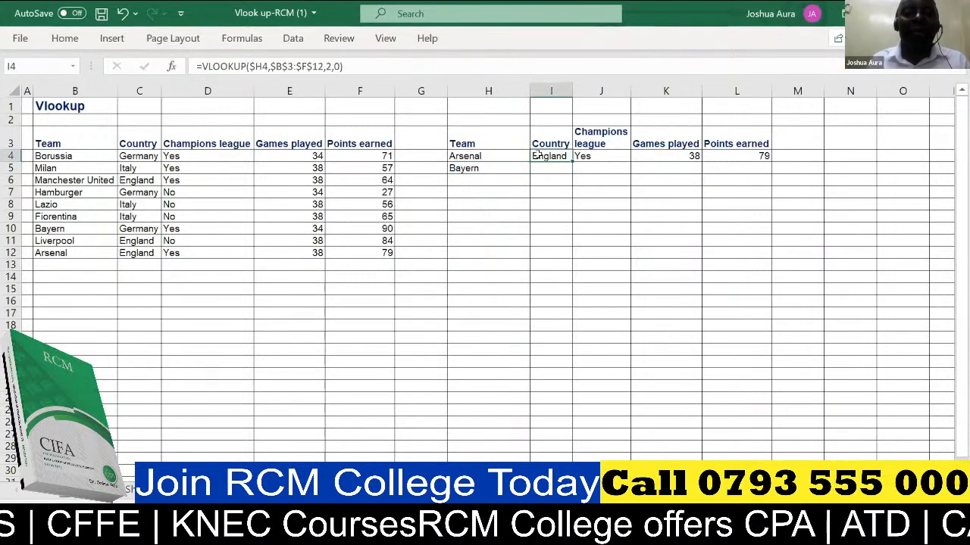
pyautogui.moveTo(536, 155); pyautogui.dragTo(746, 152)
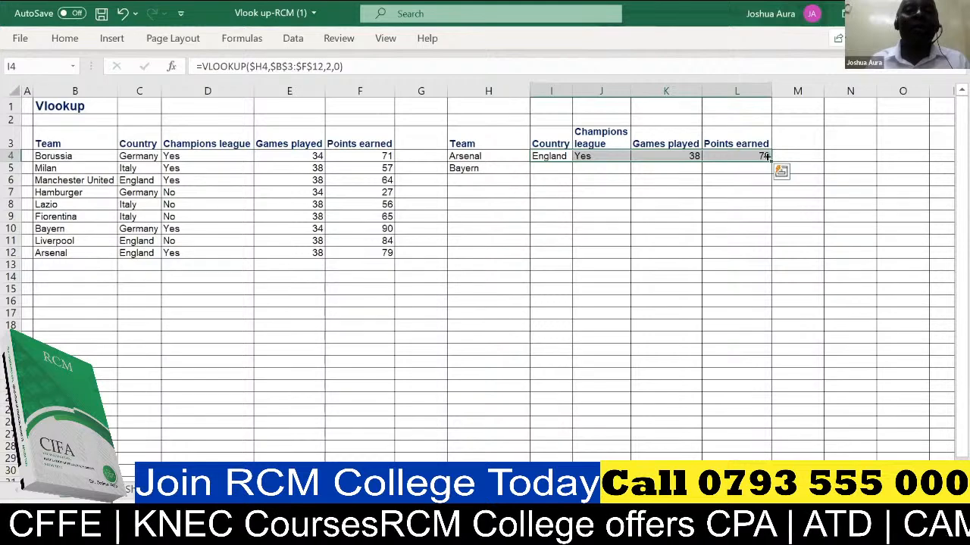
pyautogui.moveTo(767, 156); pyautogui.dragTo(772, 248)
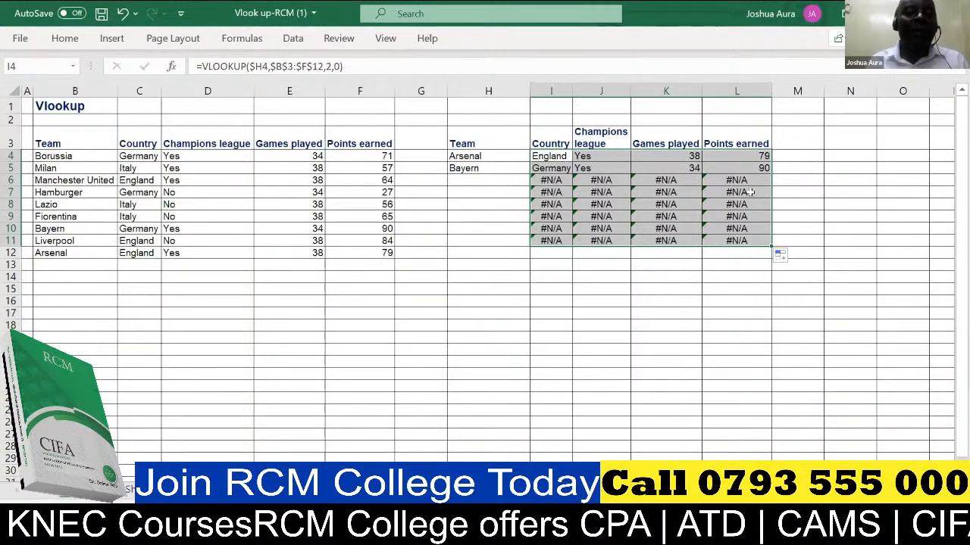
# Step: Type Lazio in H6 and Manchester united in H7 as new lookup teams
pyautogui.click(458, 177)
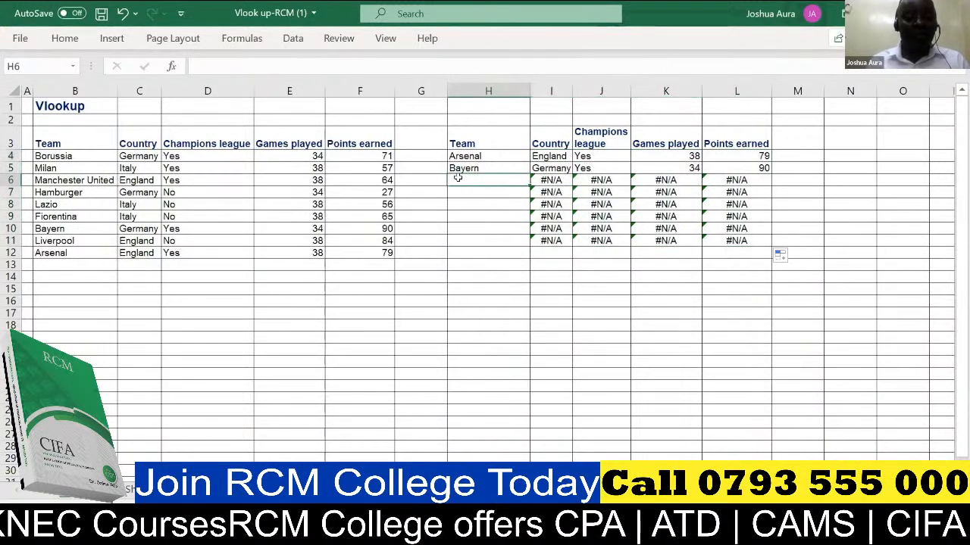
pyautogui.write('Lazio')
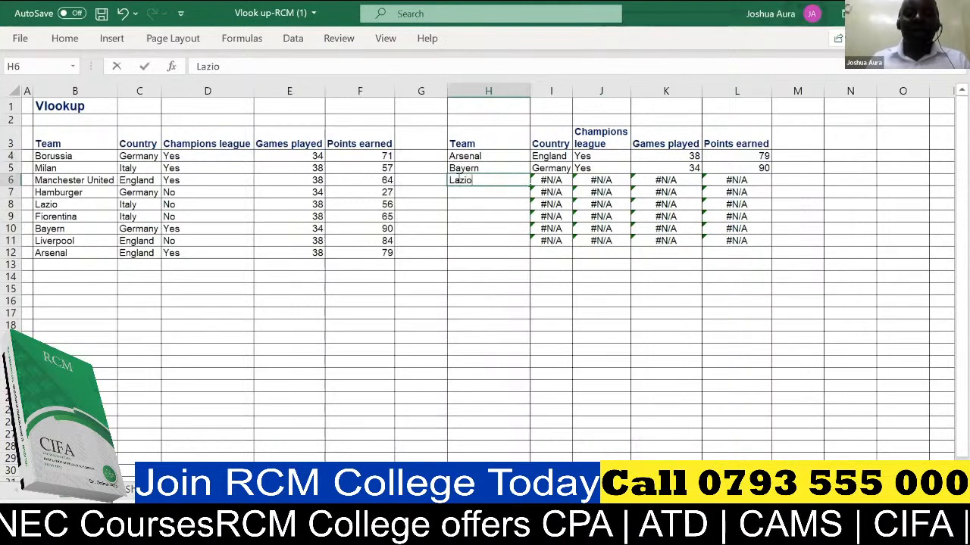
pyautogui.press('Return')
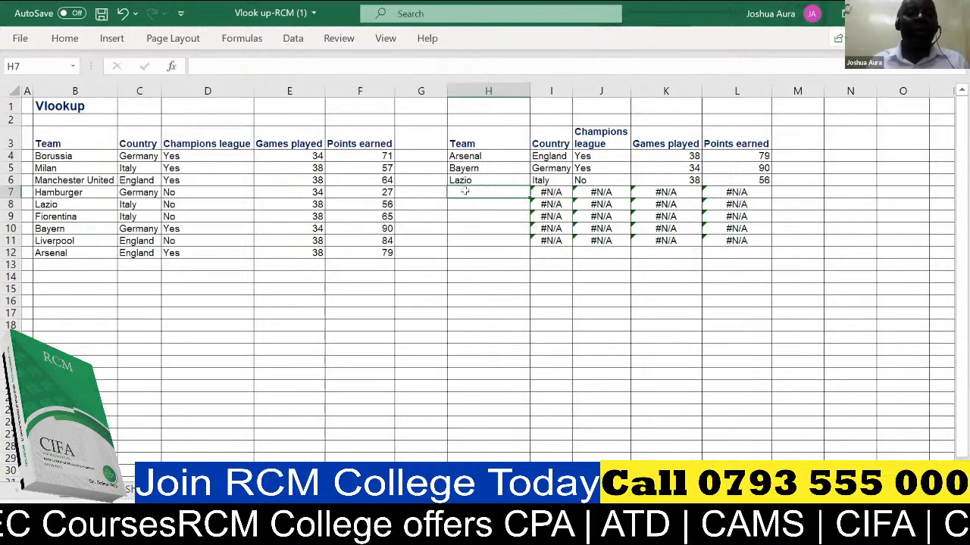
pyautogui.write('Man')
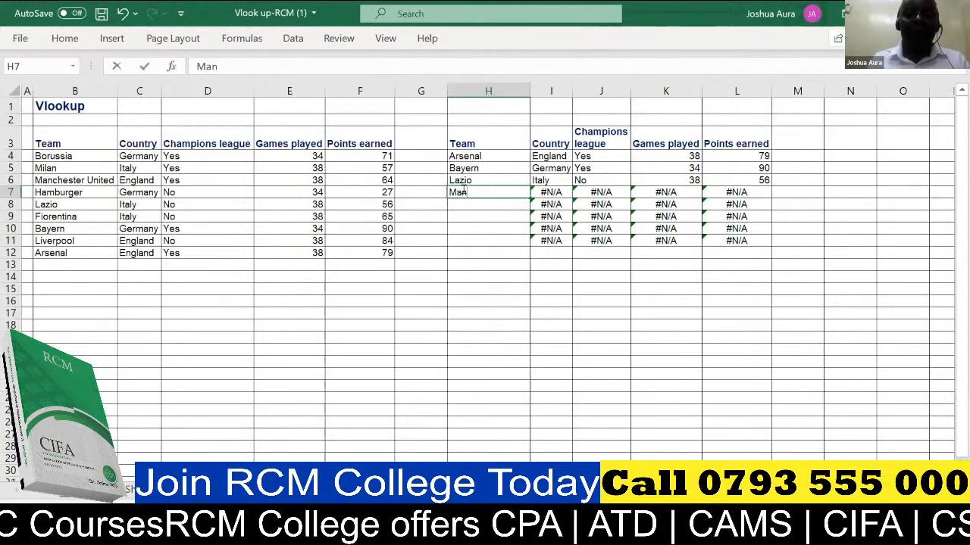
pyautogui.write('chester')
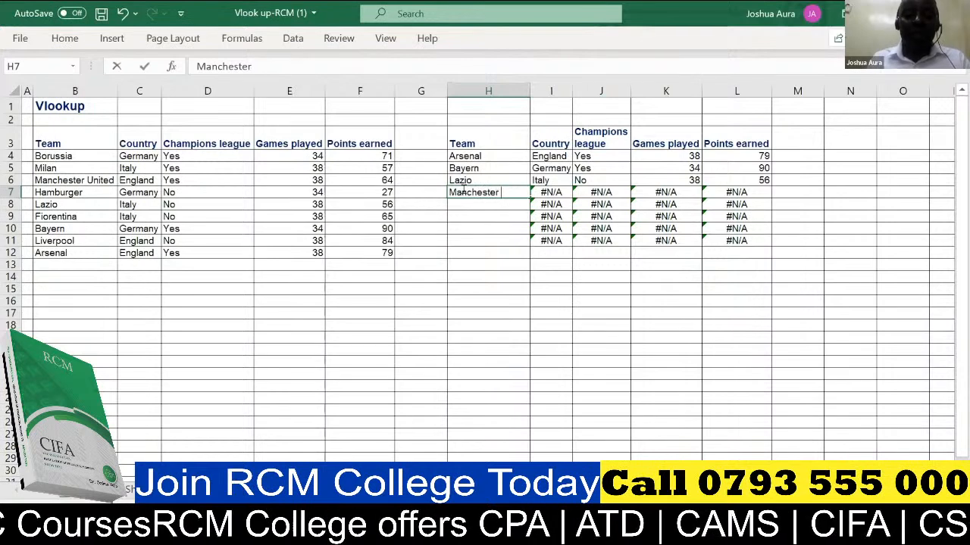
pyautogui.write(' united')
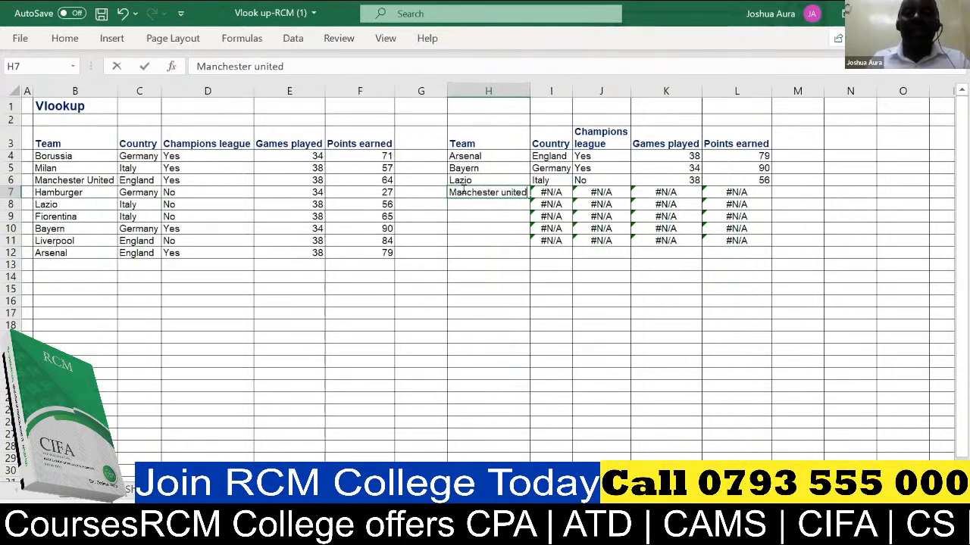
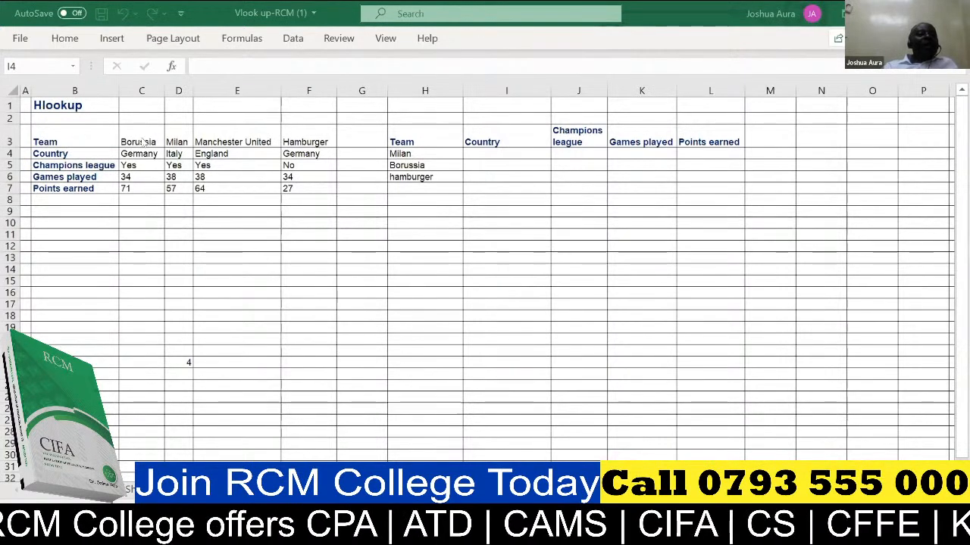
# Step: Clear the extra Borussia and hamburger team entries below Milan in column H
pyautogui.click(405, 167)
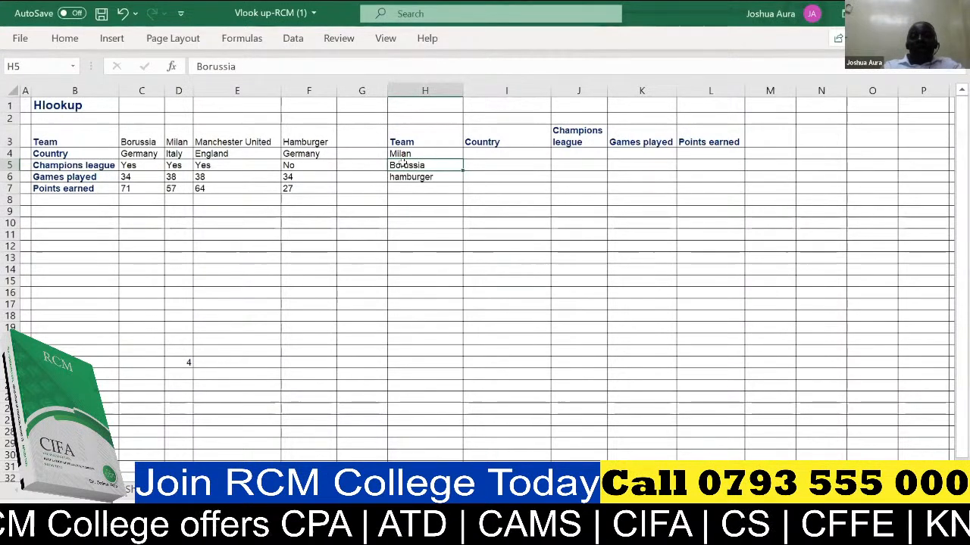
pyautogui.click(404, 175)
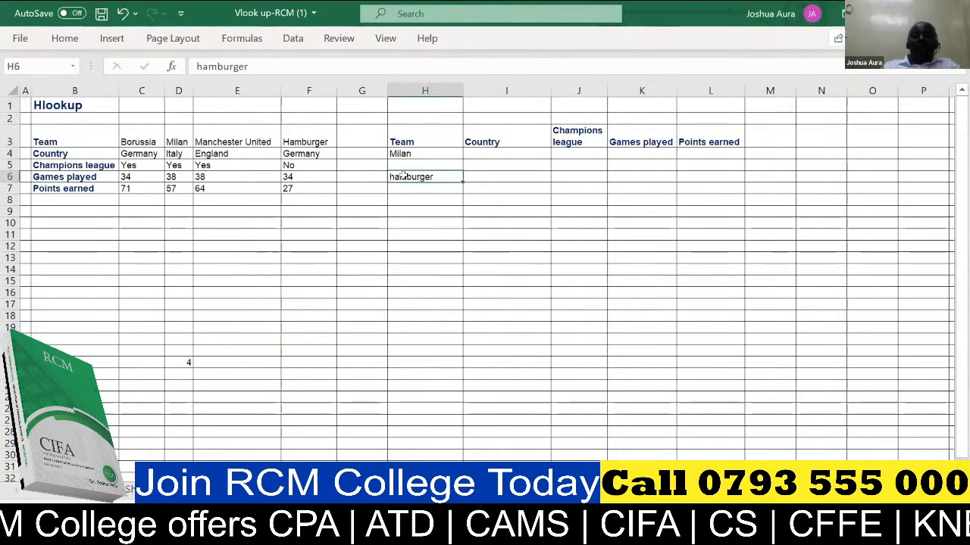
pyautogui.press('Delete')
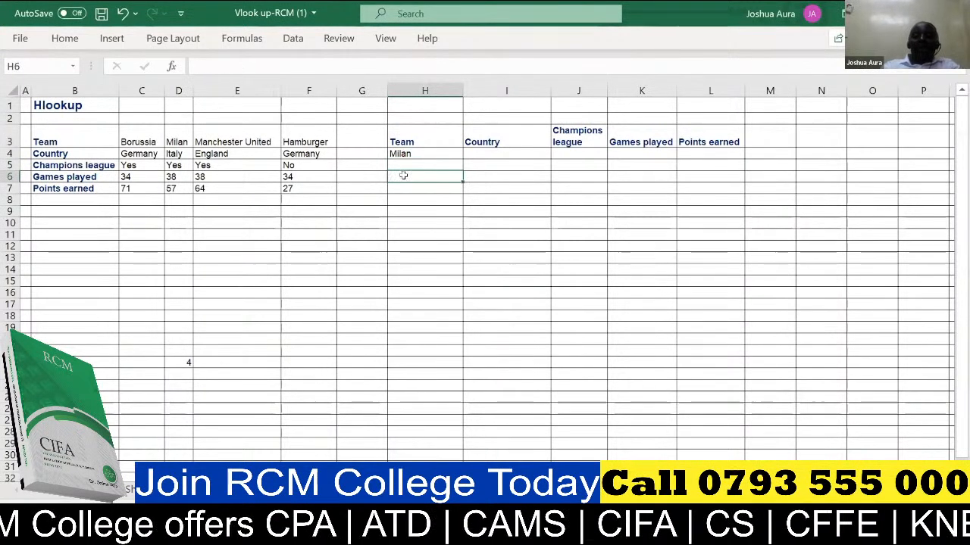
# Step: In I4, start =HLOOKUP($H4, using Milan's cell as the column-anchored lookup value
pyautogui.click(473, 149)
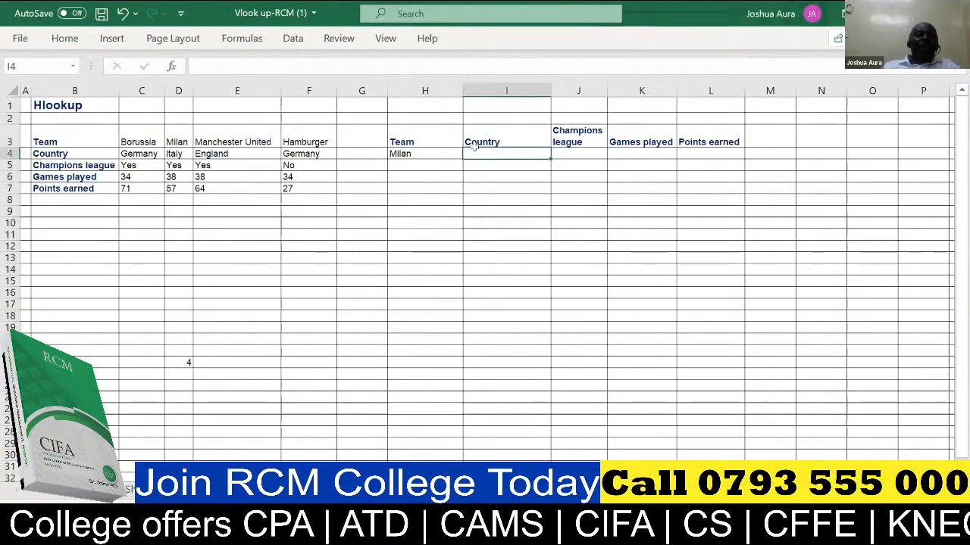
pyautogui.write('=')
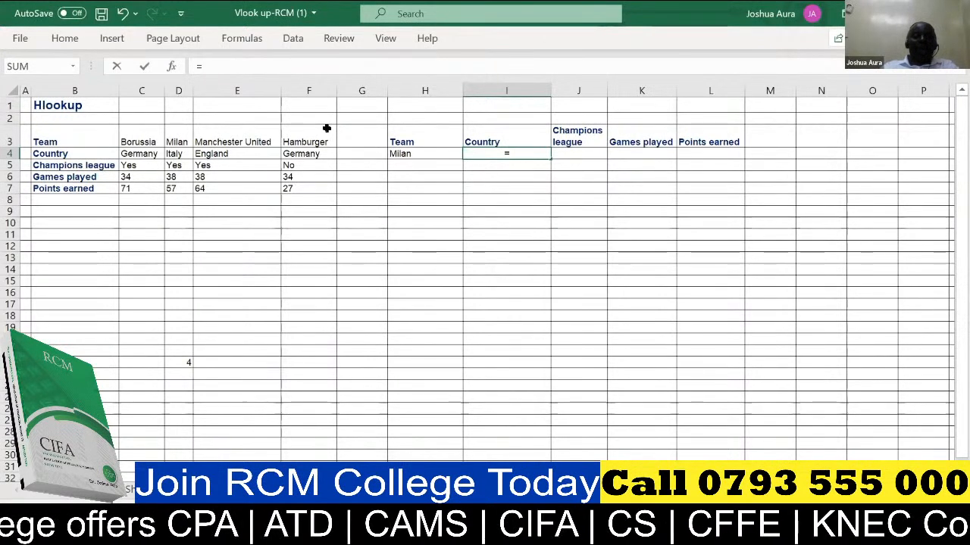
pyautogui.write('hl')
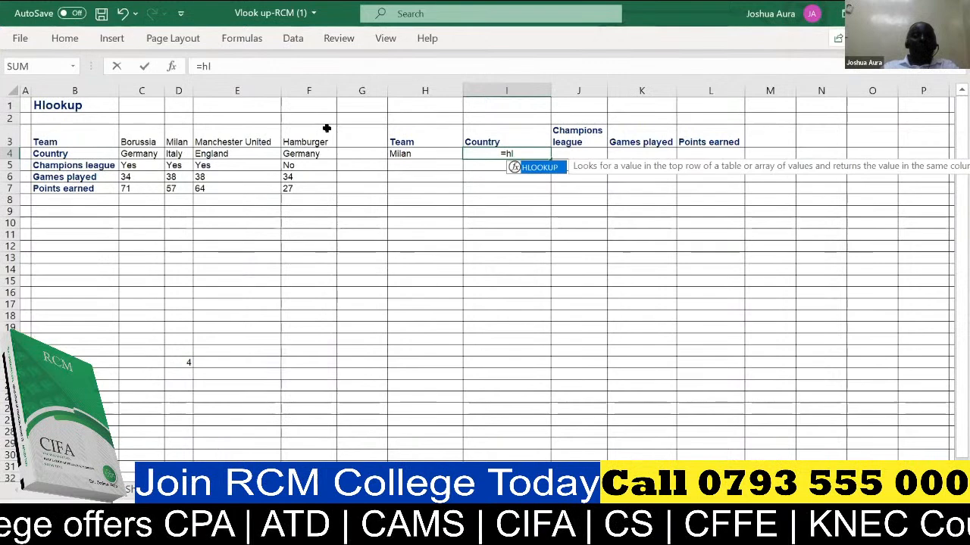
pyautogui.doubleClick(535, 168)
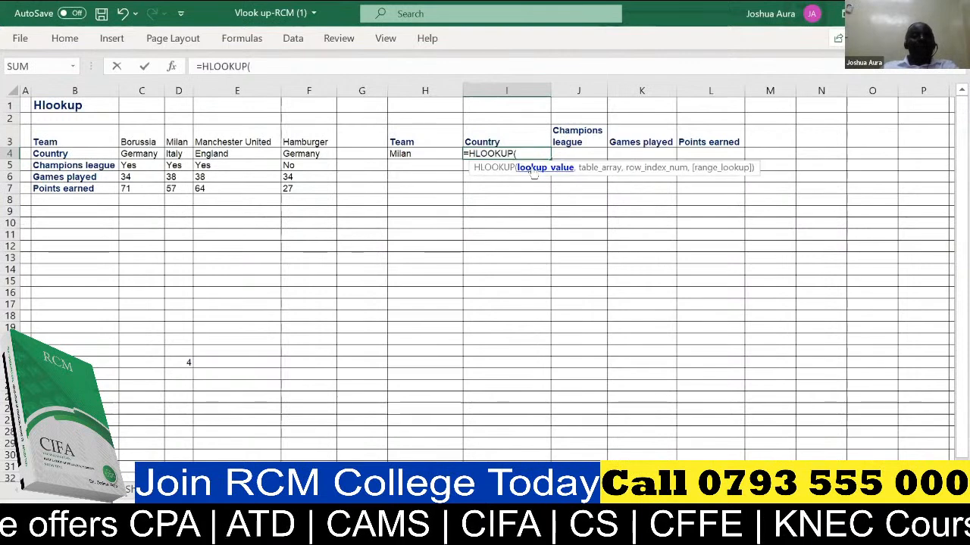
pyautogui.click(400, 153)
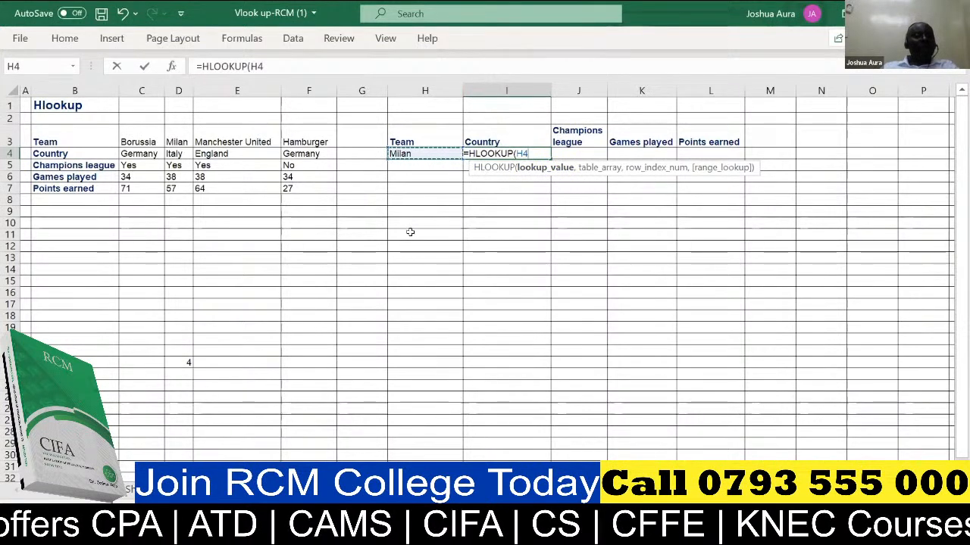
pyautogui.click(512, 153)
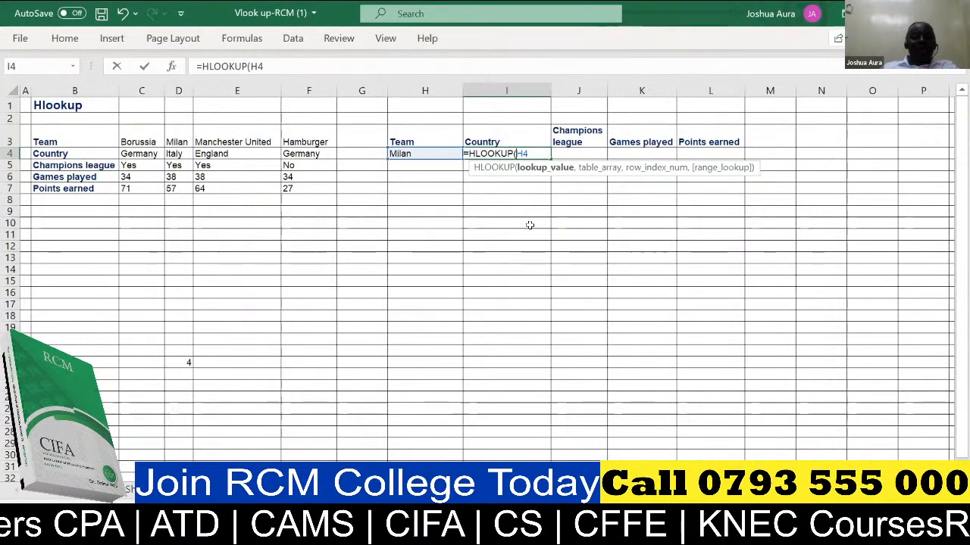
pyautogui.press('Left')
pyautogui.press('Left')
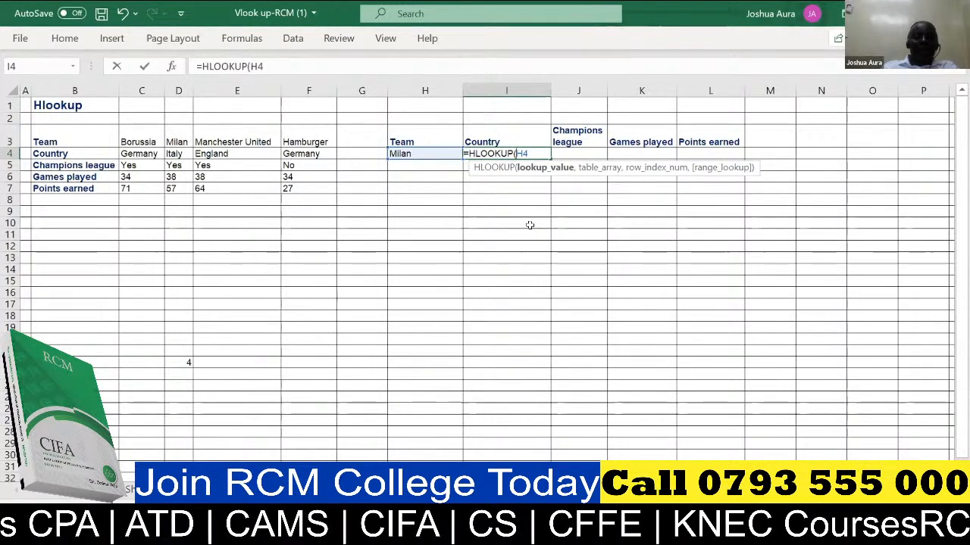
pyautogui.write('$H4')
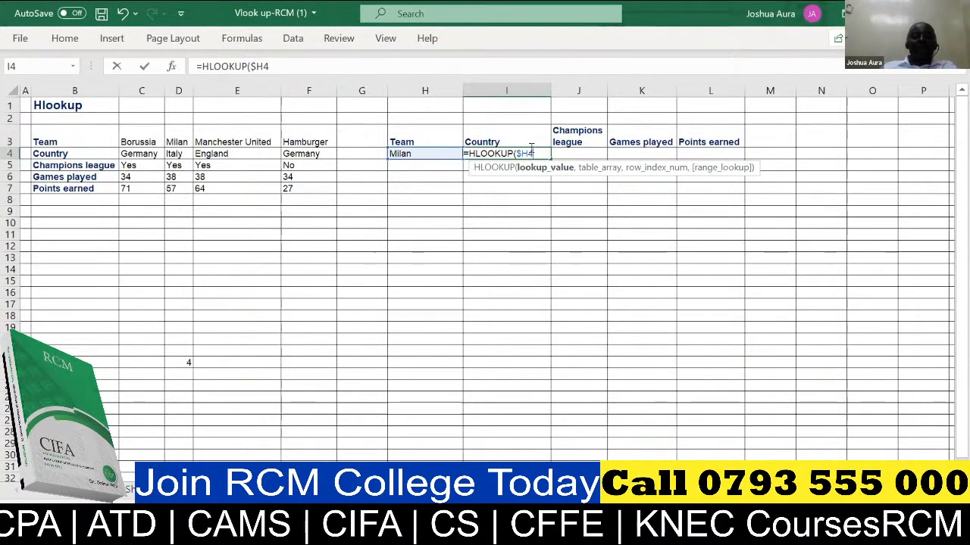
pyautogui.write(',')
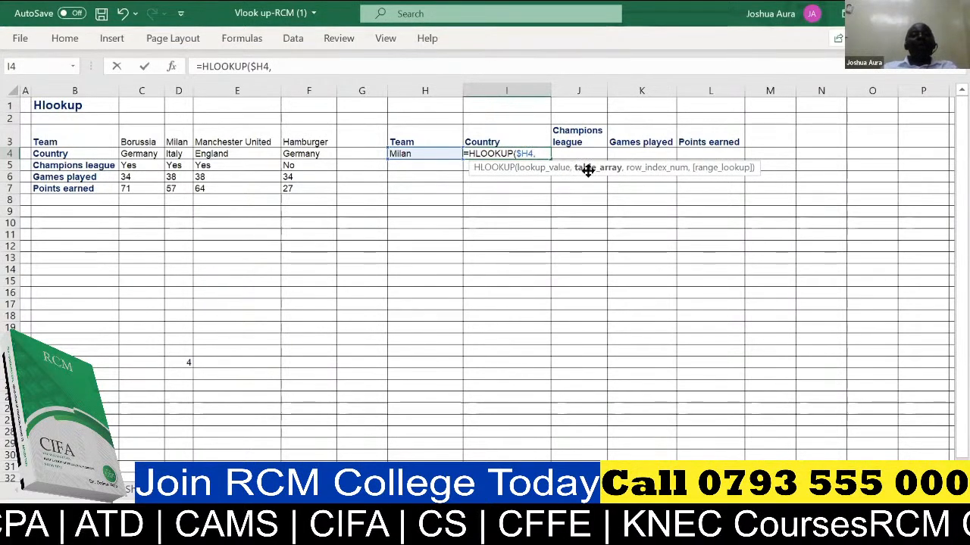
# Step: Complete I4 as =HLOOKUP($H4,$B$3:$F$7,2,0) so Milan's country shows Italy
pyautogui.click(39, 137)
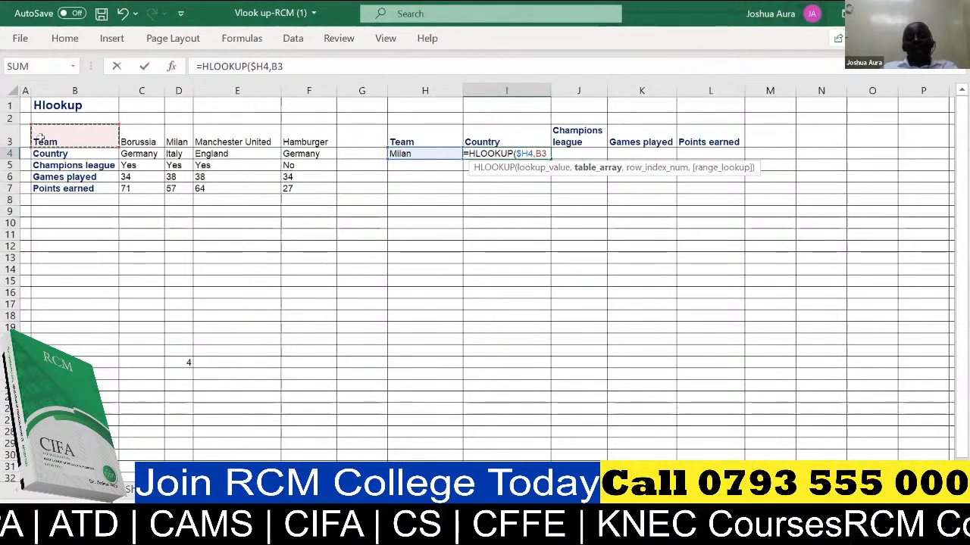
pyautogui.keyDown('shift'); pyautogui.click(282, 186); pyautogui.keyUp('shift')
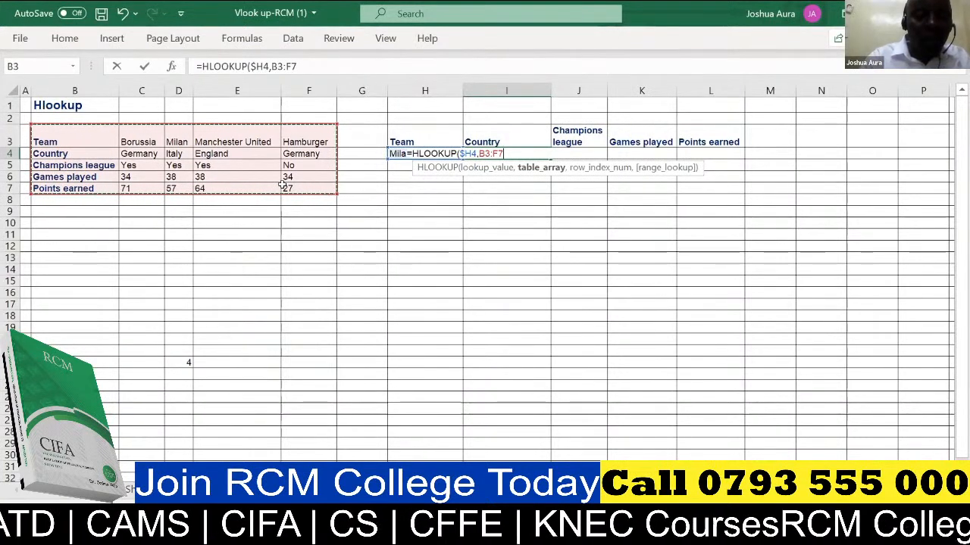
pyautogui.press('Right')
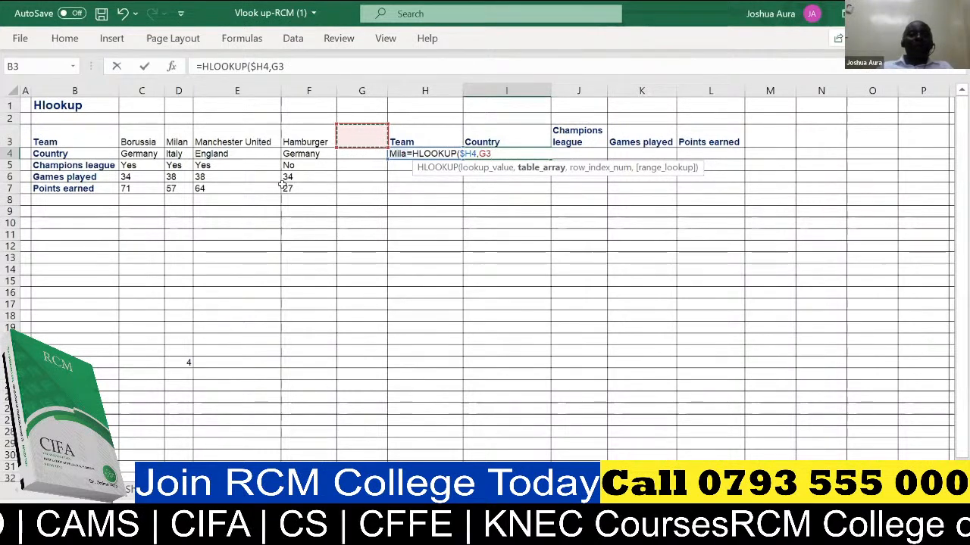
pyautogui.click(46, 136)
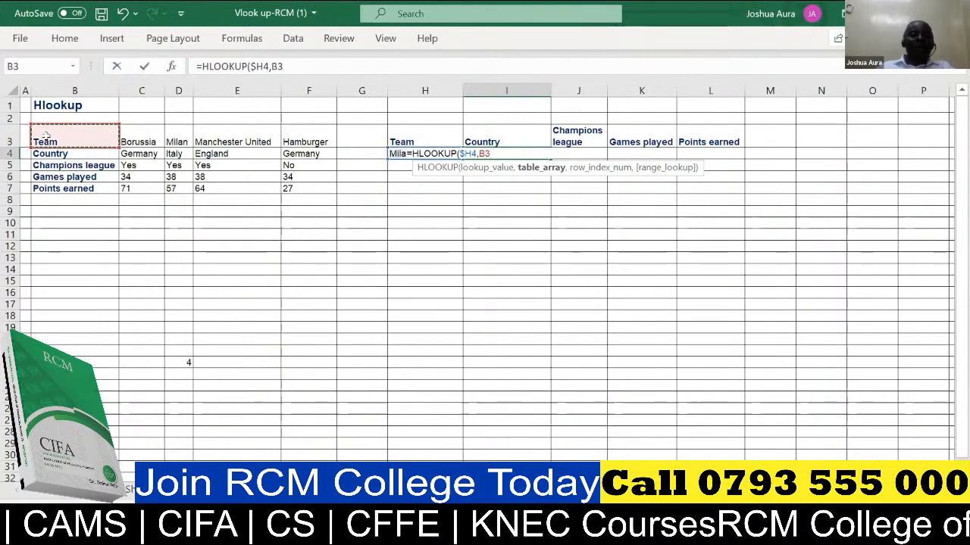
pyautogui.moveTo(230, 167); pyautogui.dragTo(303, 186)
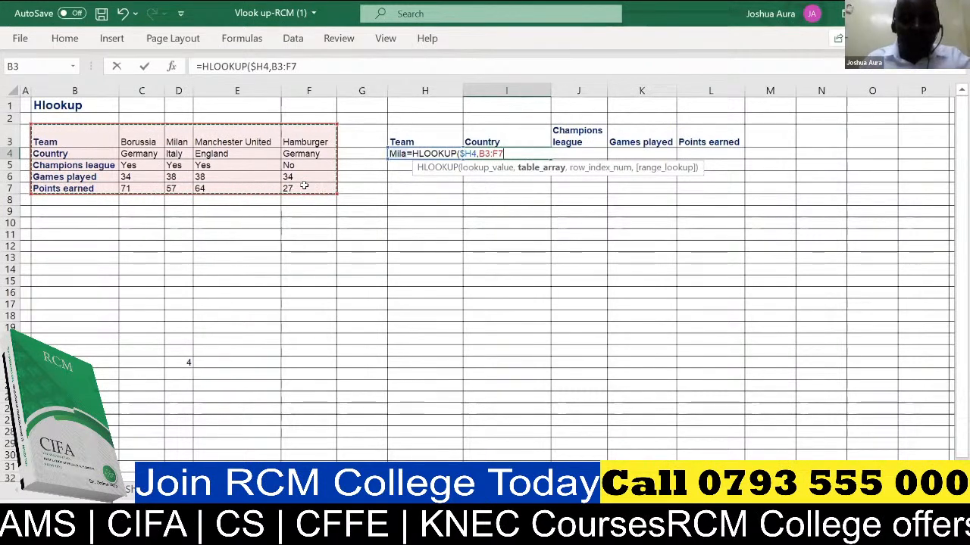
pyautogui.press('F4')
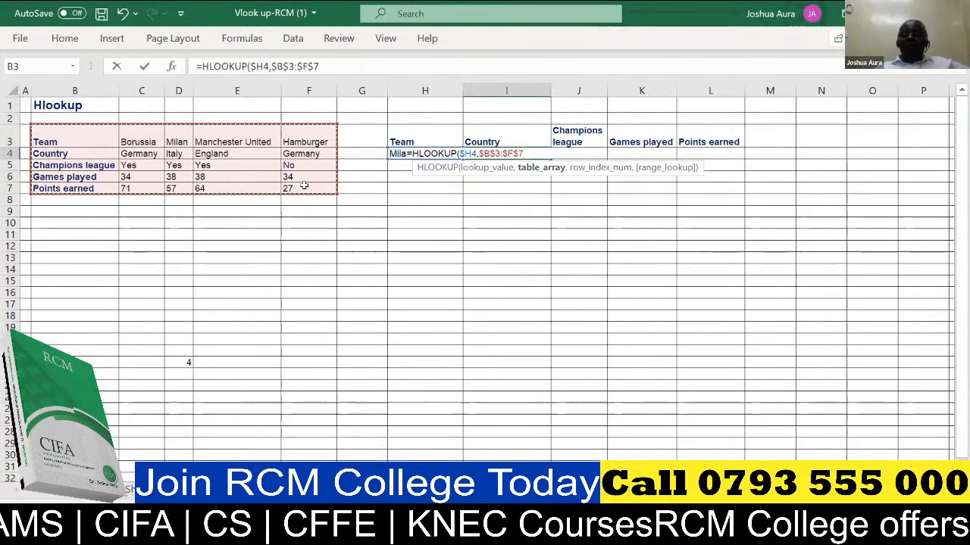
pyautogui.write(',2')
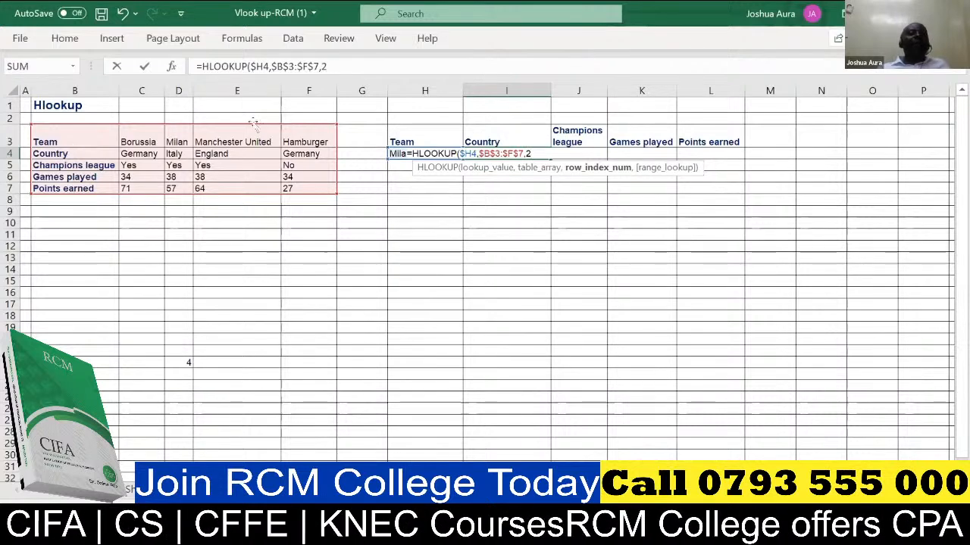
pyautogui.write(',')
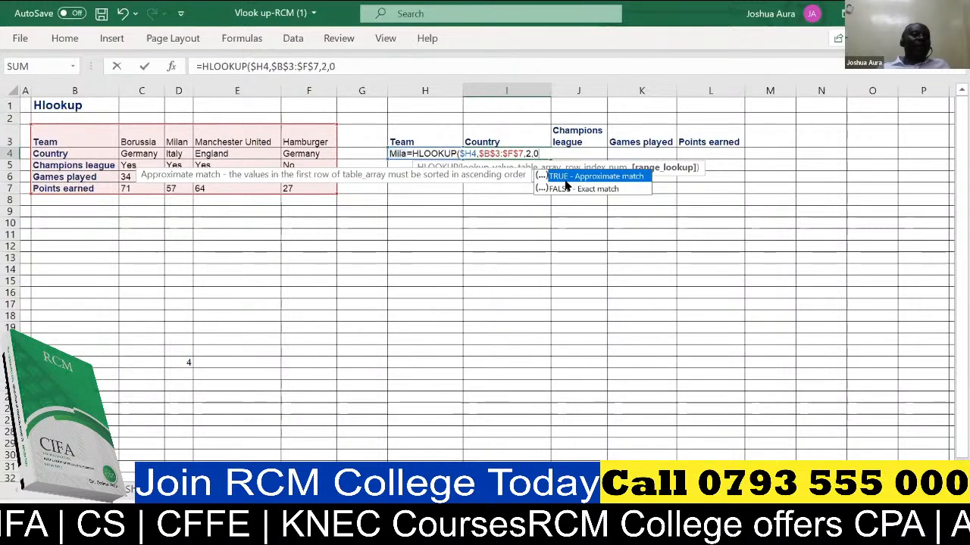
pyautogui.write('0')
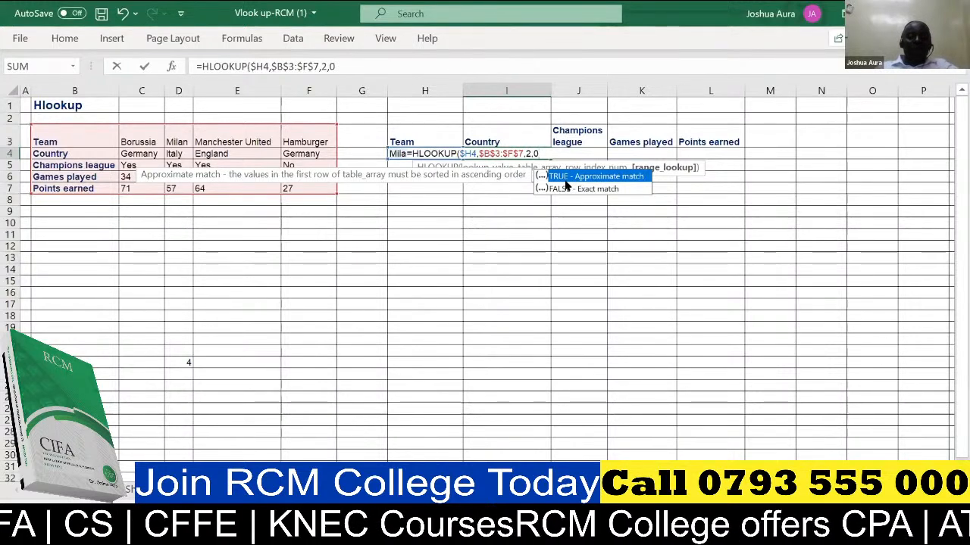
pyautogui.write(')')
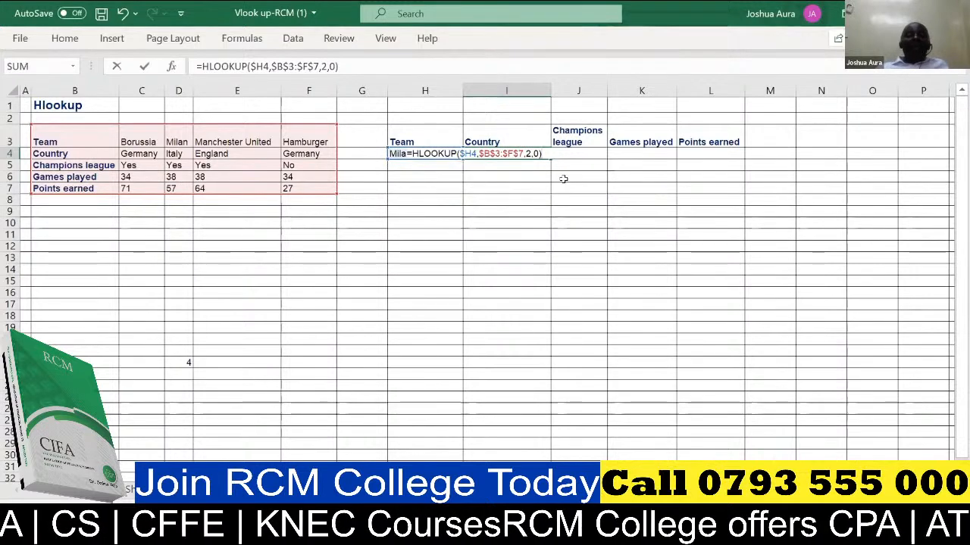
pyautogui.press('Return')
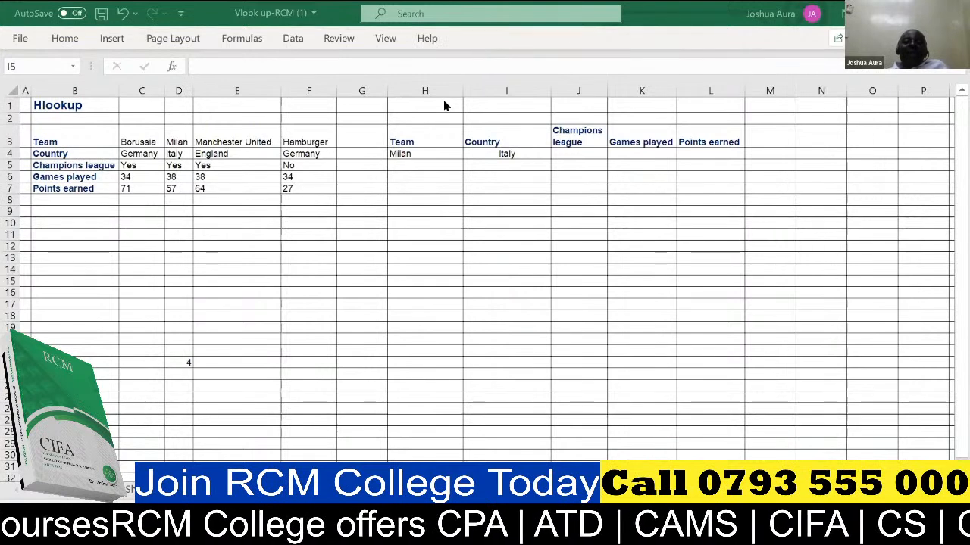
# Step: Fill the I4 HLOOKUP formula right across J4:L4
pyautogui.click(512, 155)
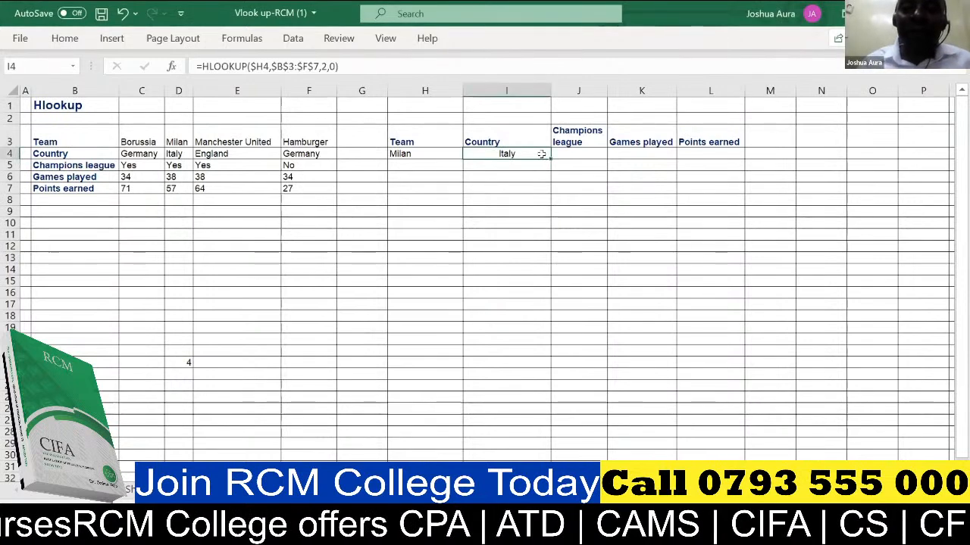
pyautogui.moveTo(550, 156); pyautogui.dragTo(727, 156)
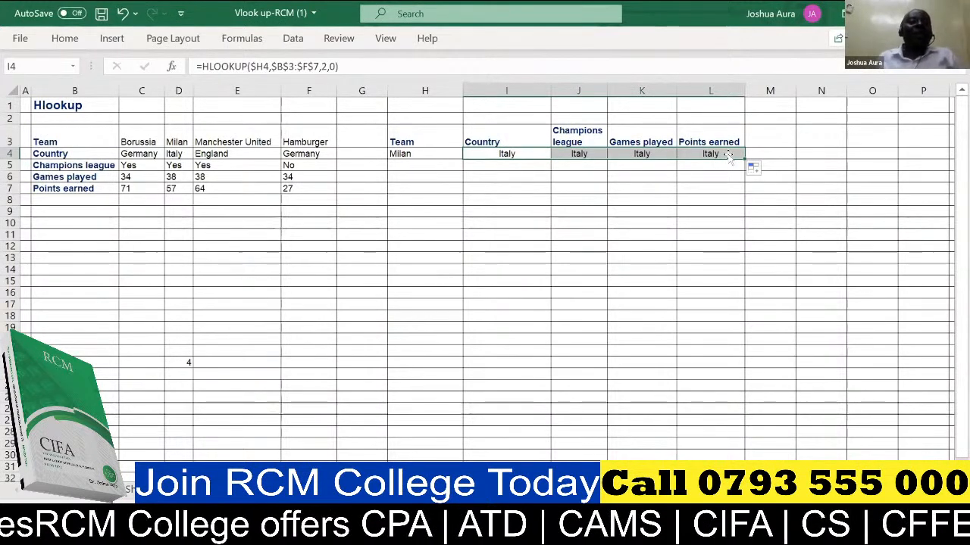
# Step: Change the HLOOKUP row index to 3 in J4 and 4 in K4, returning Yes and 38
pyautogui.click(519, 153)
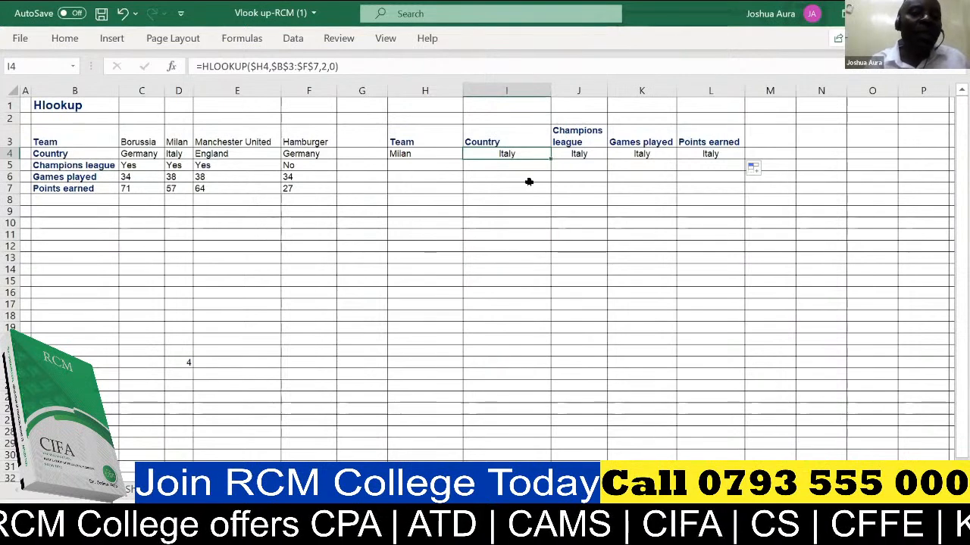
pyautogui.click(578, 154)
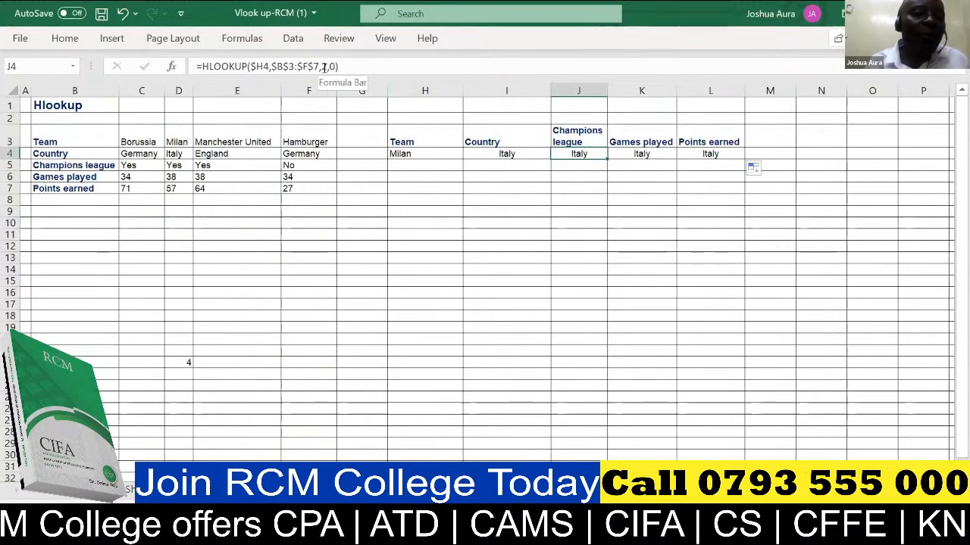
pyautogui.click(324, 66)
pyautogui.press('BackSpace')
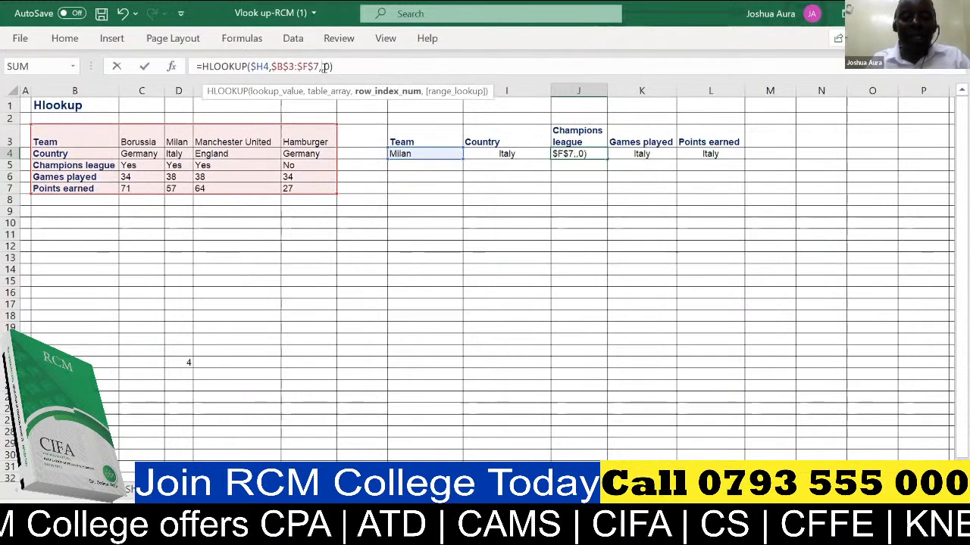
pyautogui.write('3')
pyautogui.press('Return')
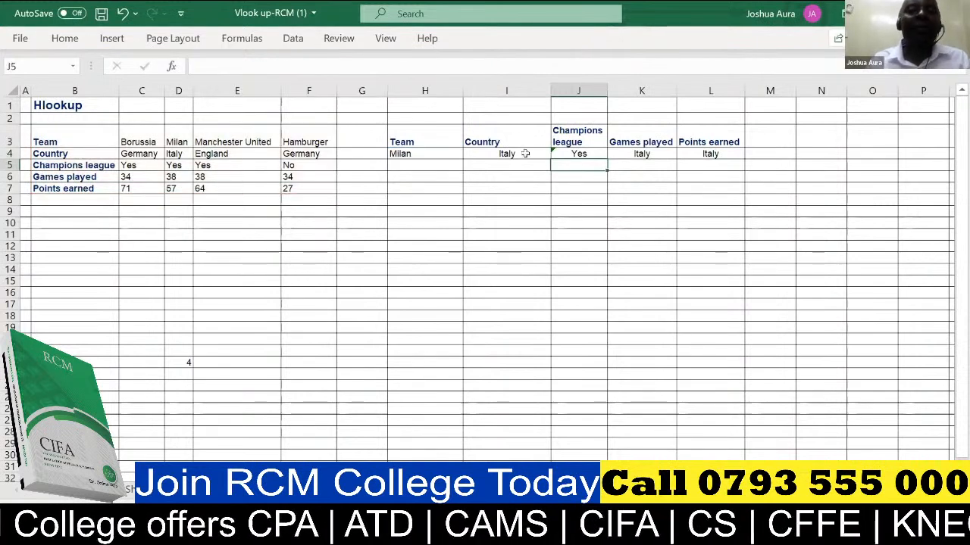
pyautogui.click(642, 153)
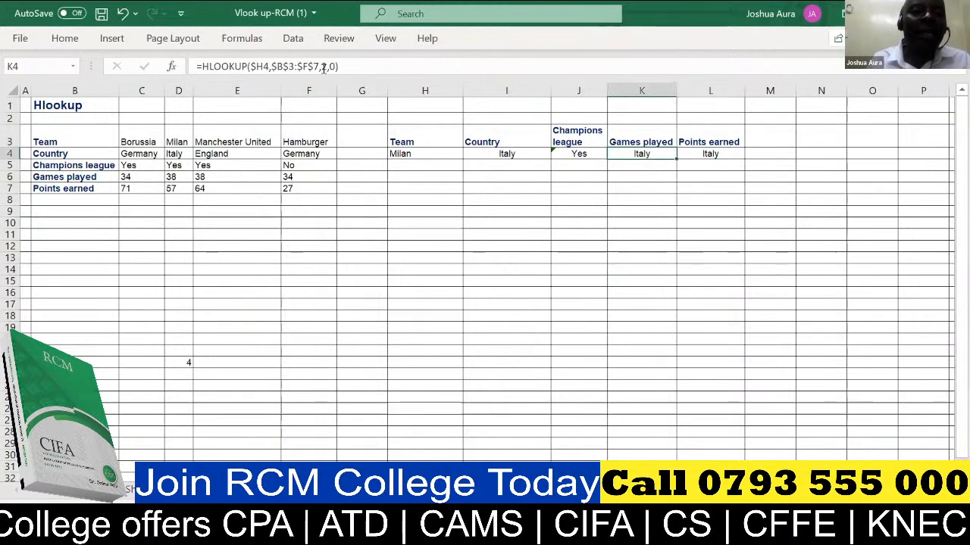
pyautogui.click(323, 67)
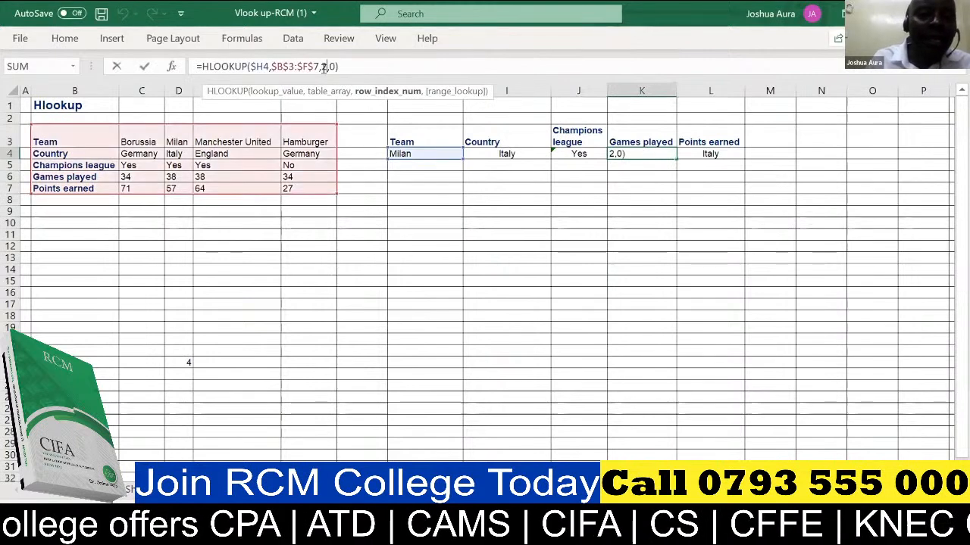
pyautogui.press('BackSpace')
pyautogui.write('4')
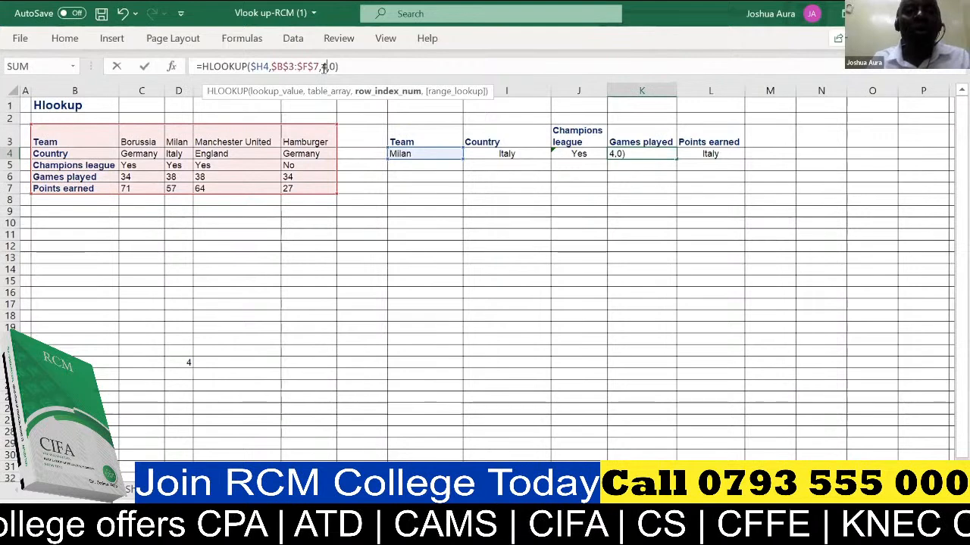
pyautogui.press('Return')
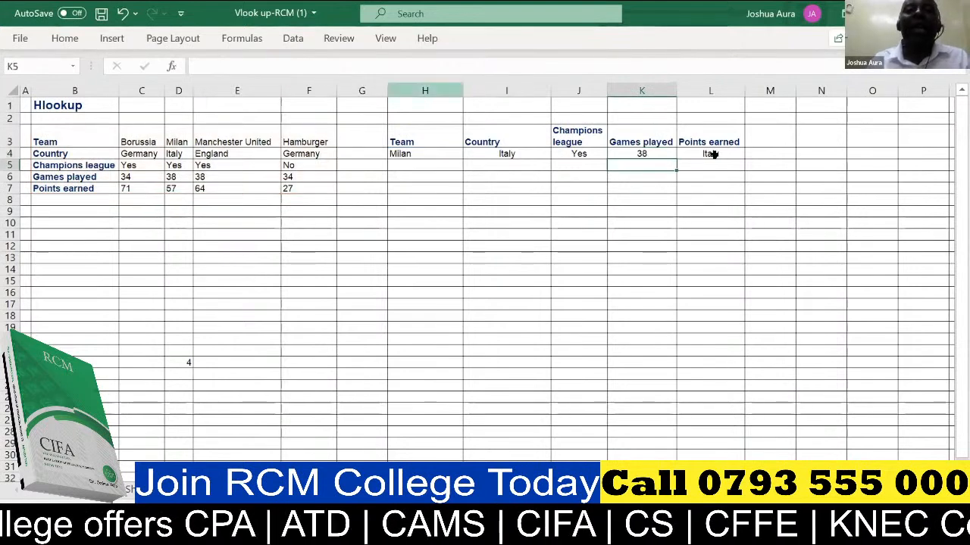
# Step: Change L4's HLOOKUP row index to 5 so it returns Milan's 57 points
pyautogui.click(710, 152)
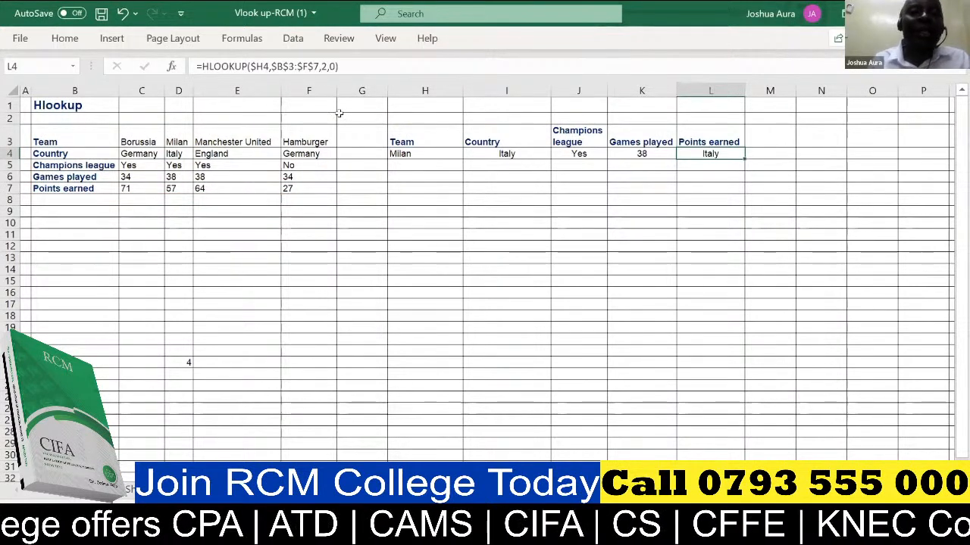
pyautogui.click(321, 67)
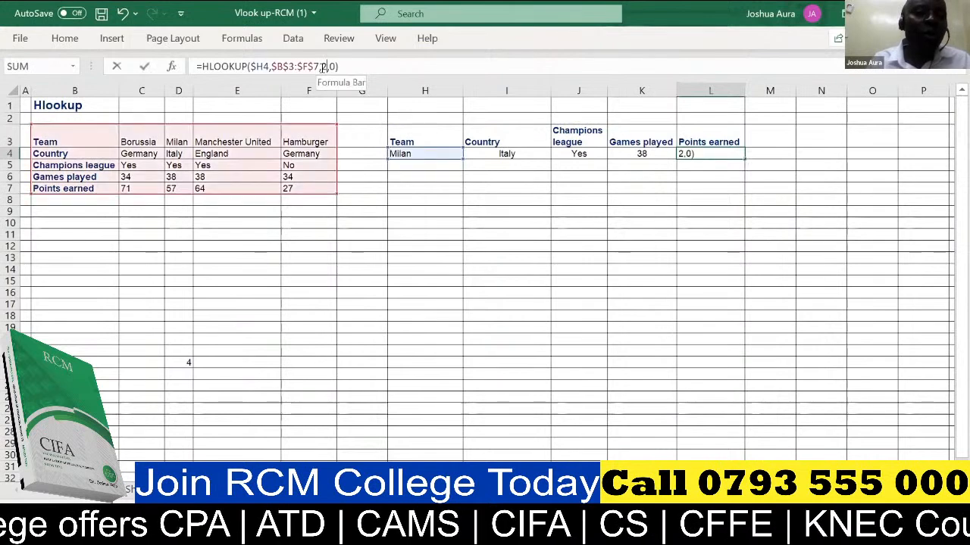
pyautogui.press('BackSpace')
pyautogui.write('5')
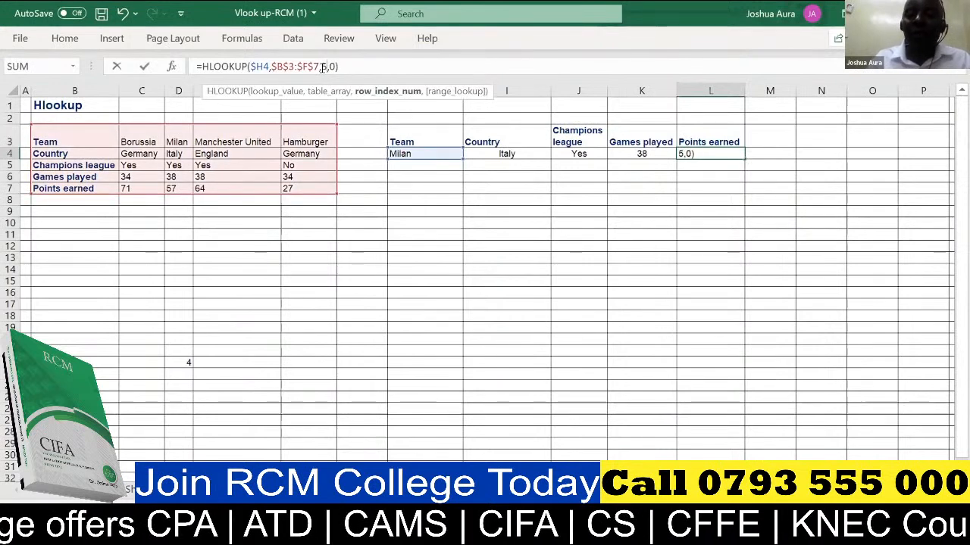
pyautogui.press('Return')
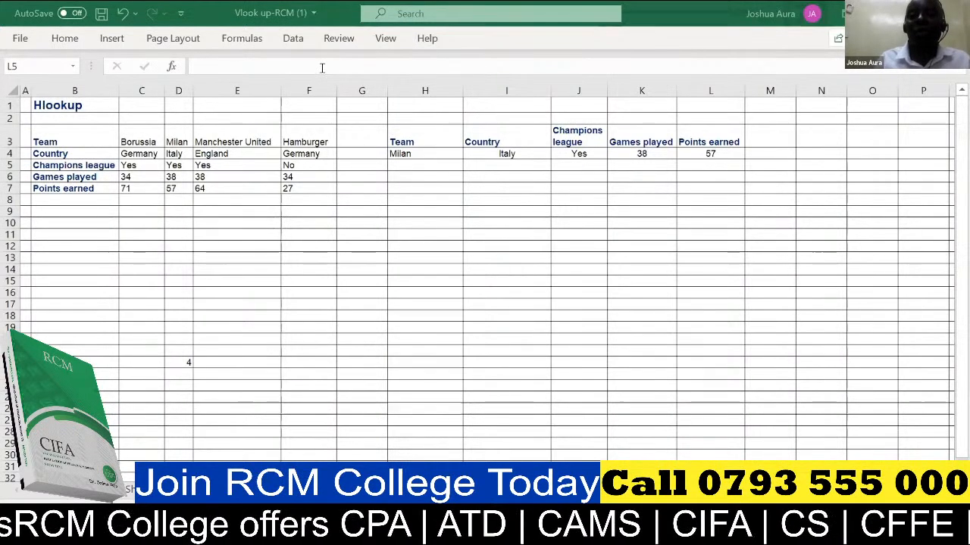
# Step: Enter Borussia in H5 and fill the I4:L4 lookups down to row 8
pyautogui.click(421, 162)
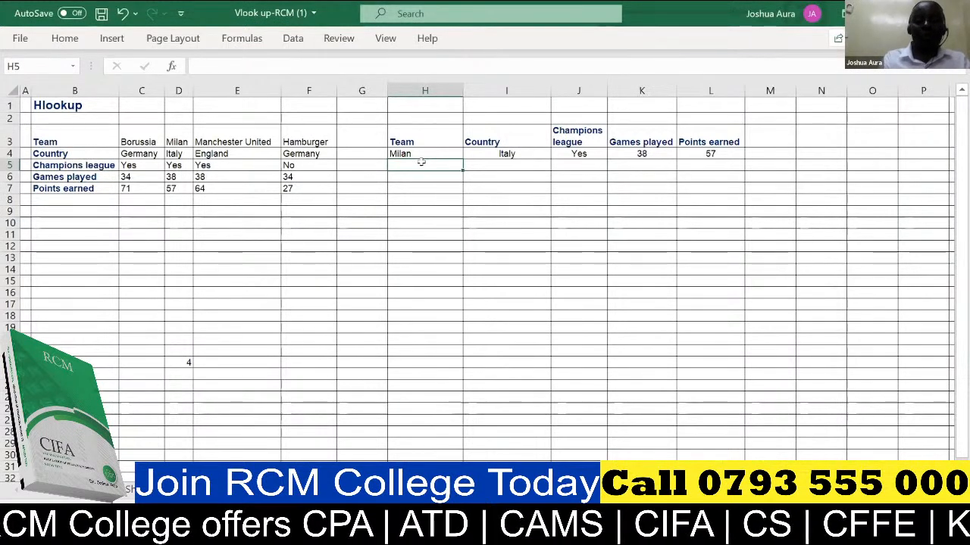
pyautogui.write('Boru')
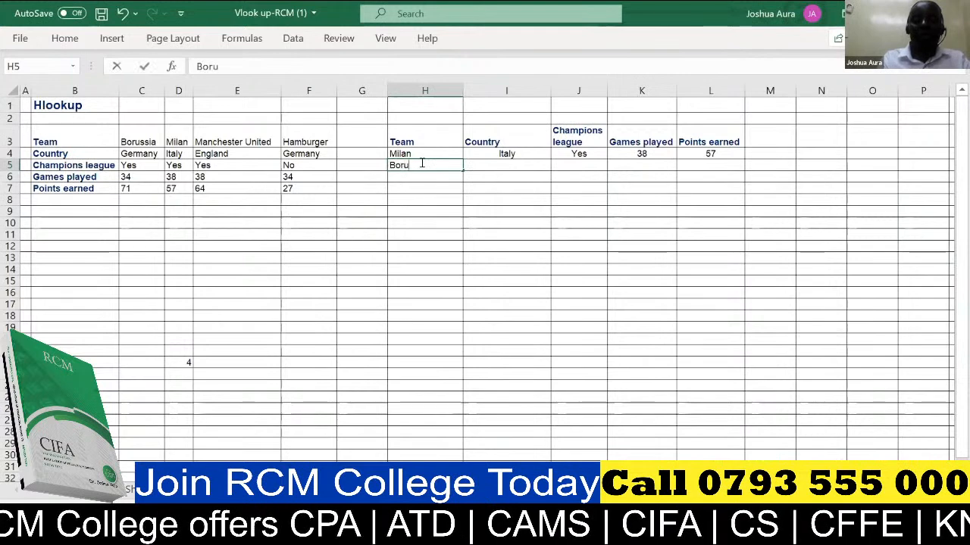
pyautogui.write('ssia')
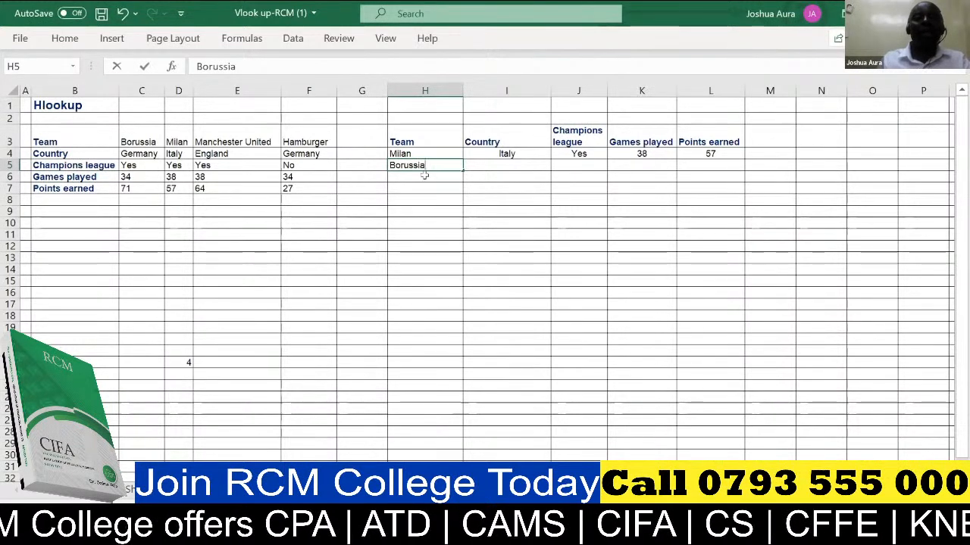
pyautogui.press('Return')
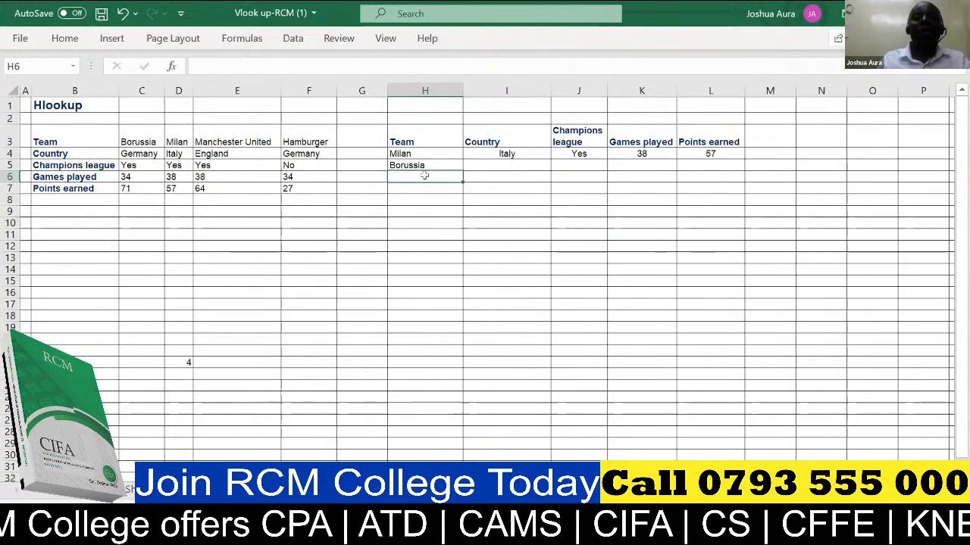
pyautogui.click(479, 153)
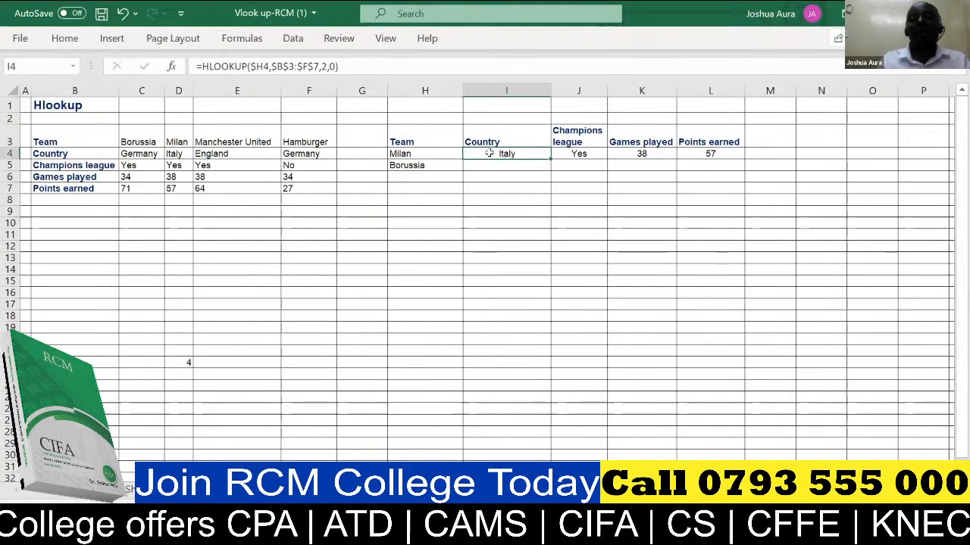
pyautogui.moveTo(489, 153); pyautogui.dragTo(710, 153)
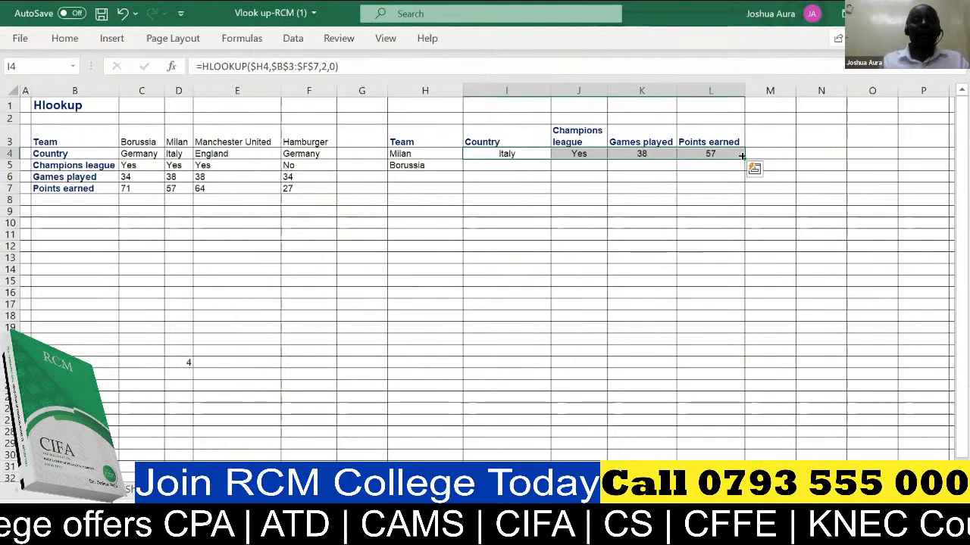
pyautogui.moveTo(743, 157); pyautogui.dragTo(748, 210)
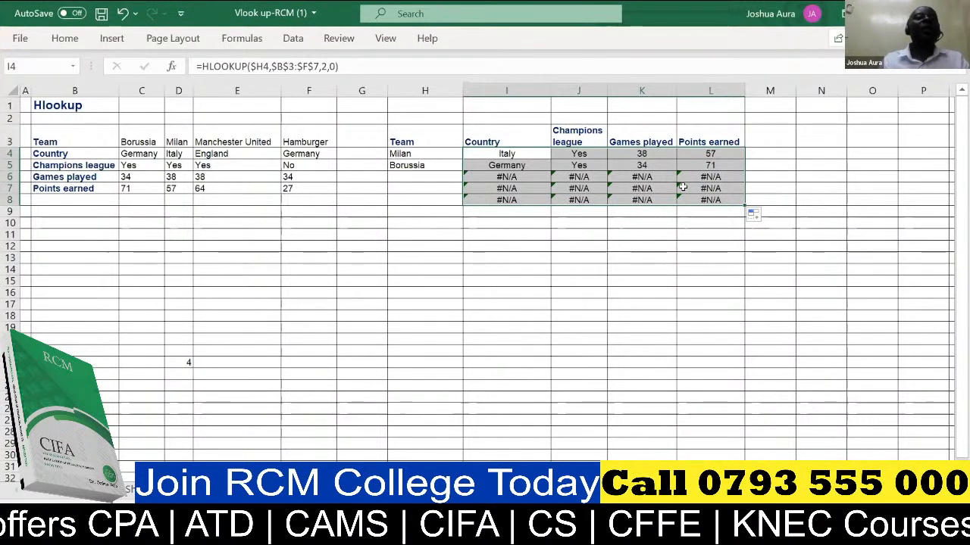
# Step: Type hamburger in H6, which returns Germany, No, 34, 27
pyautogui.click(409, 172)
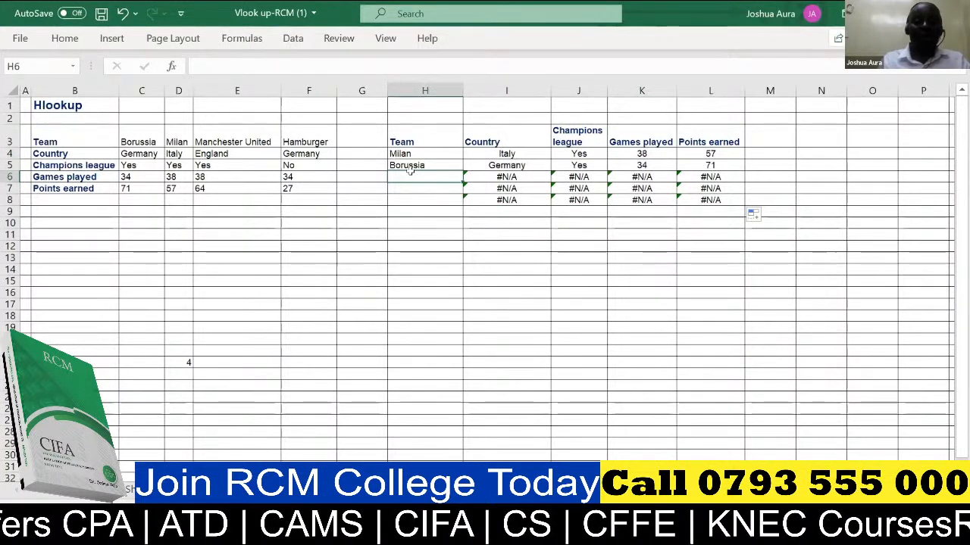
pyautogui.write('hambu')
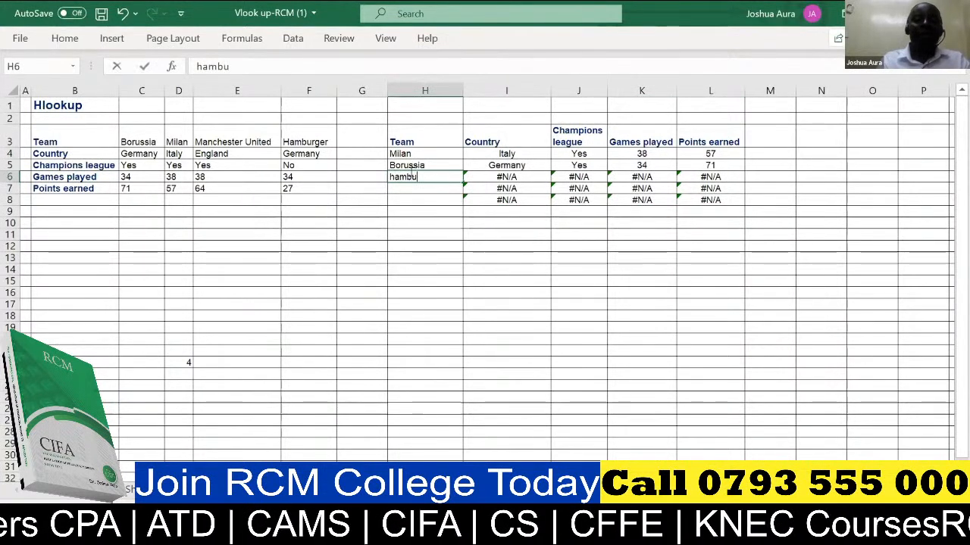
pyautogui.write('rger')
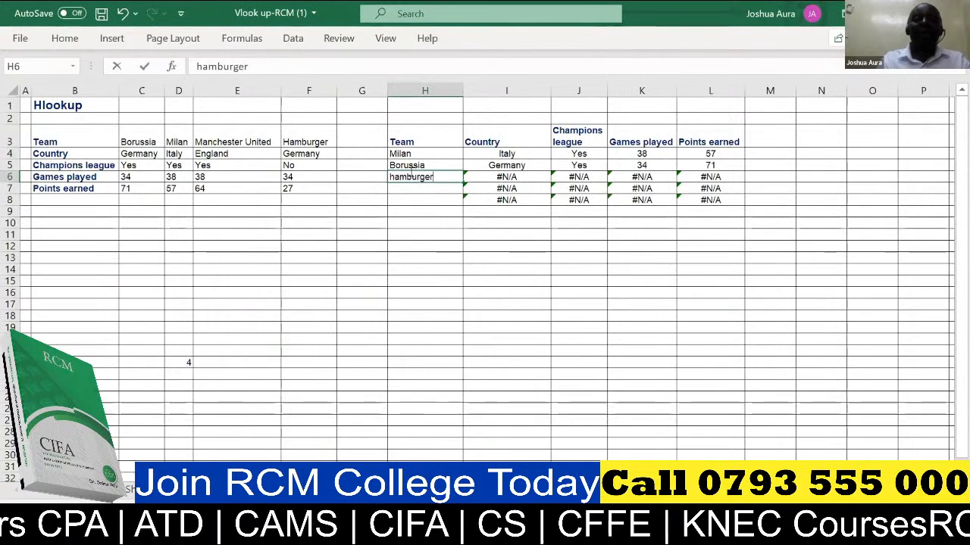
pyautogui.hotkey('ctrl', 'Return')
pyautogui.press('Return')
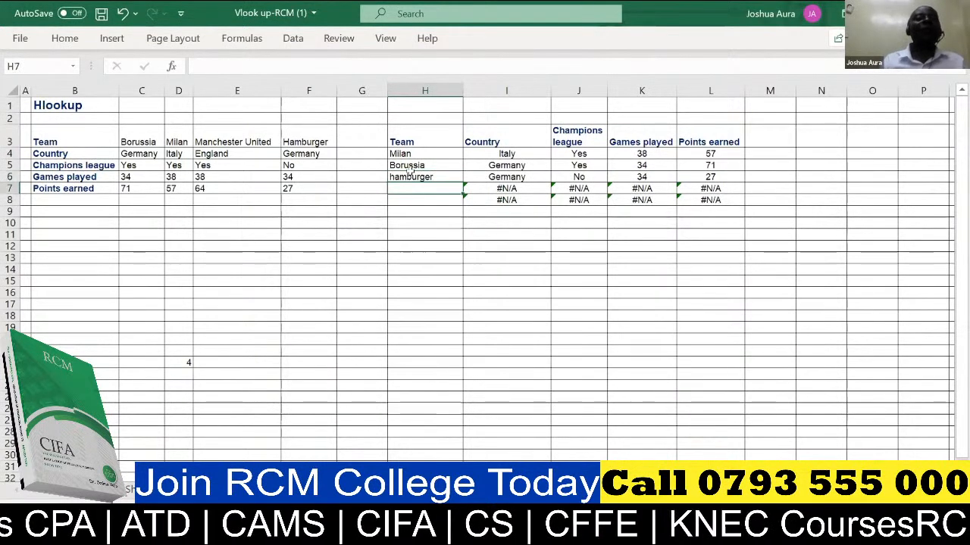